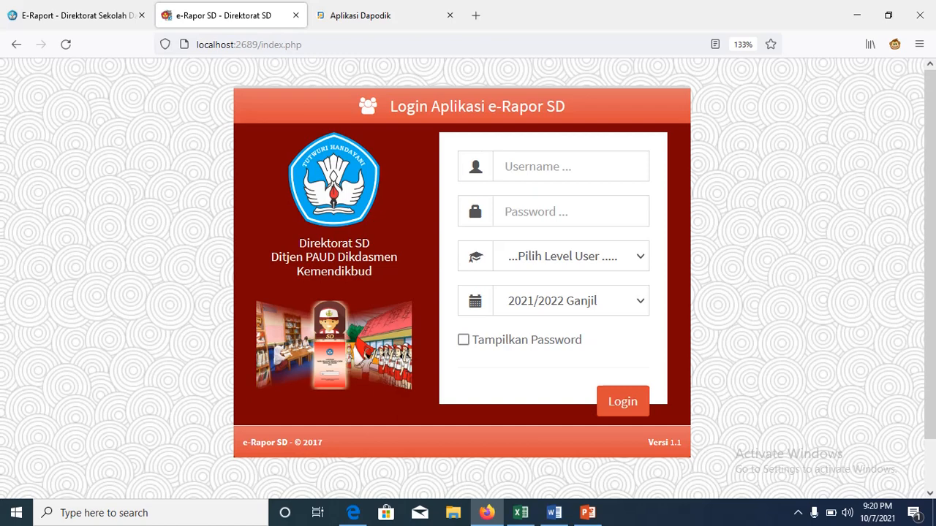
# Step: Bring up the User_Erapor(6).xlsx user list in Excel to copy the teacher ID in B20
pyautogui.click(519, 513)
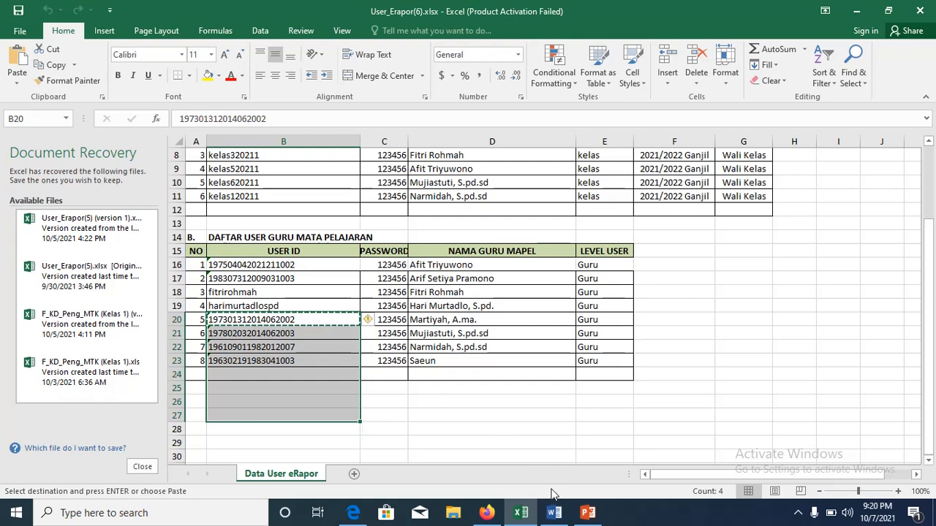
# Step: Log in to e-Rapor SD at Guru level with the pasted teacher user ID and its password
pyautogui.click(487, 514)
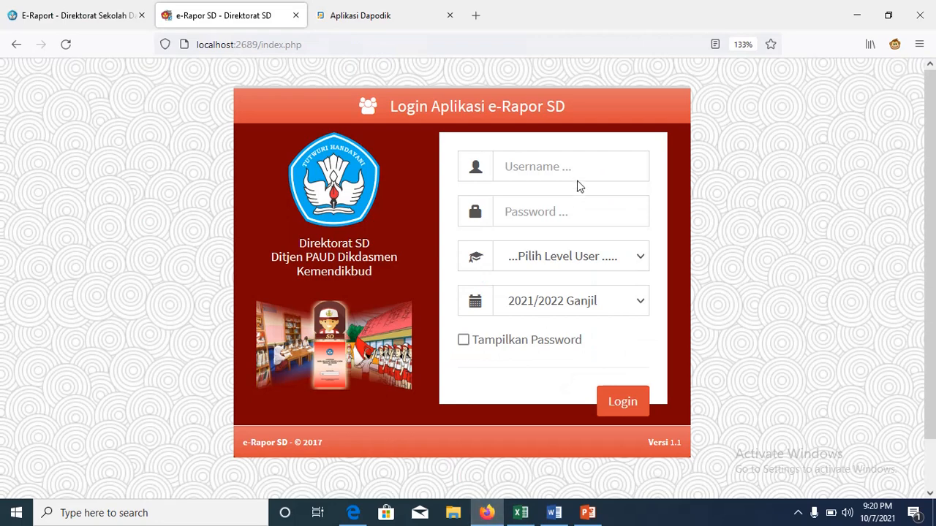
pyautogui.click(569, 175)
pyautogui.hotkey('ctrl', 'v')
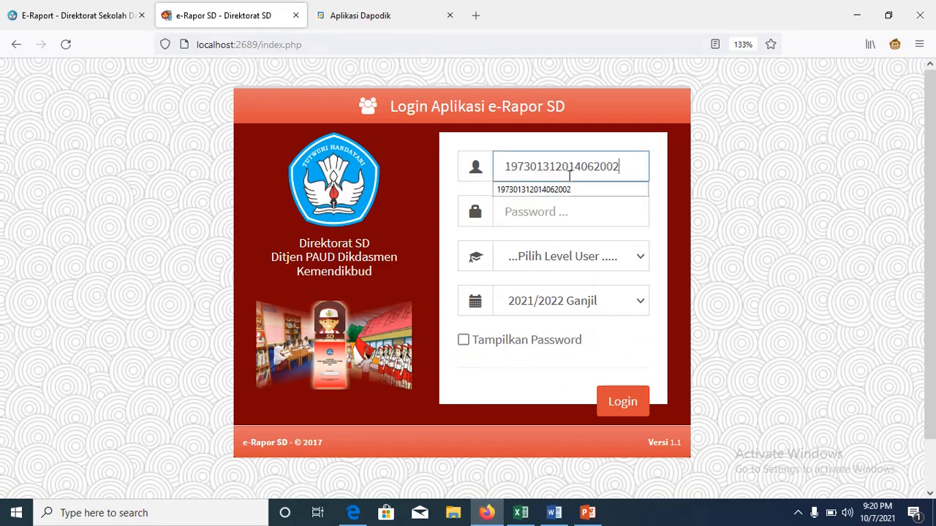
pyautogui.click(569, 213)
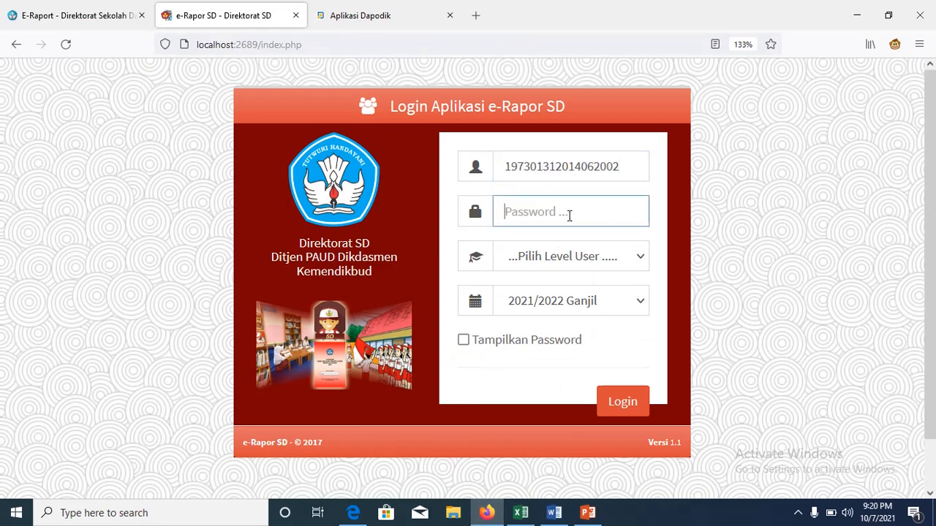
pyautogui.write('***')
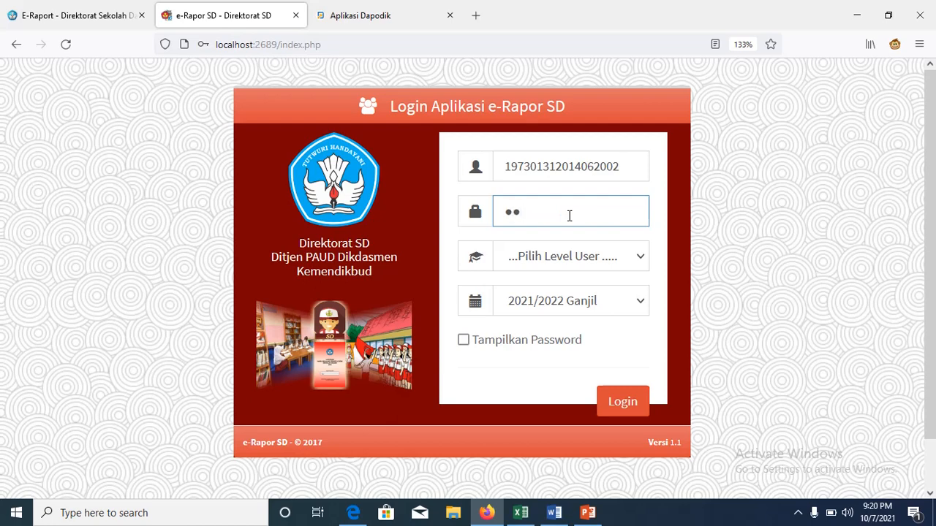
pyautogui.write('***')
pyautogui.click(636, 258)
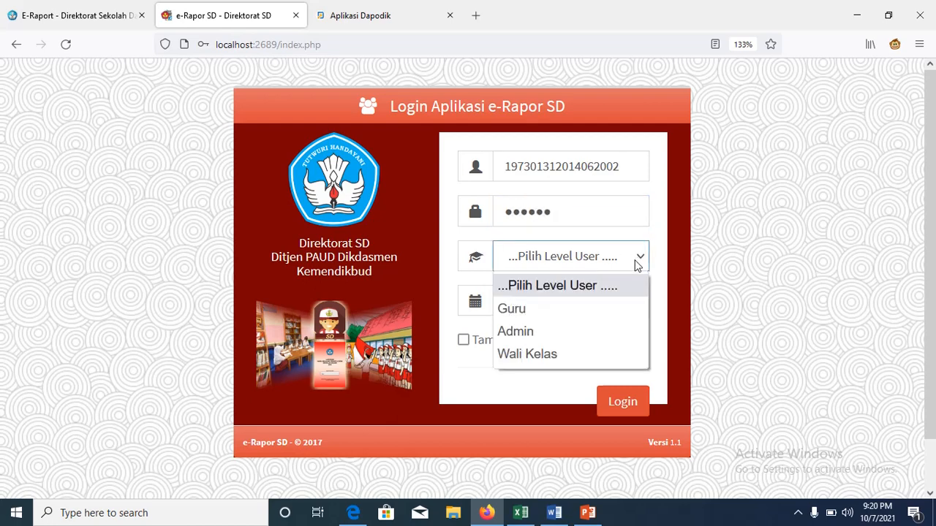
pyautogui.click(564, 318)
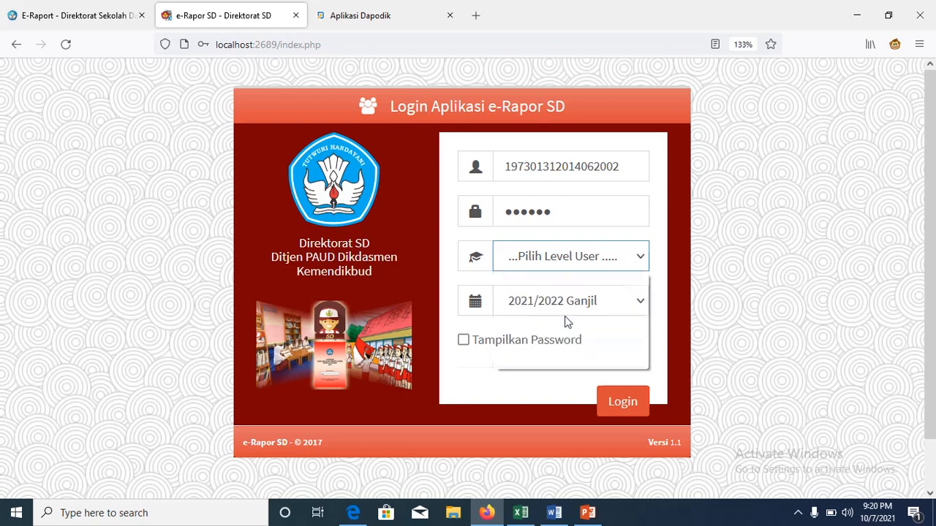
pyautogui.click(623, 415)
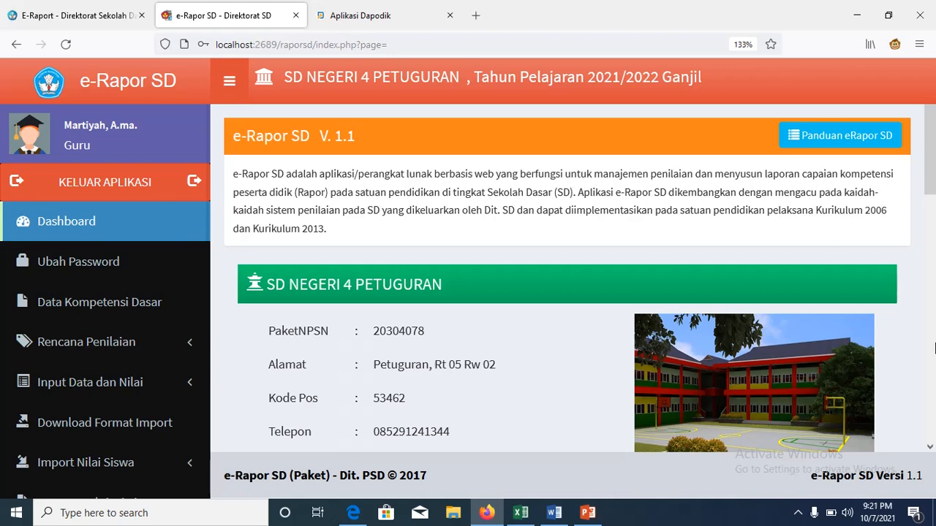
# Step: Scroll through the SD NEGERI 4 PETUGURAN school profile on the Guru dashboard
pyautogui.scroll(-3, 934, 196)
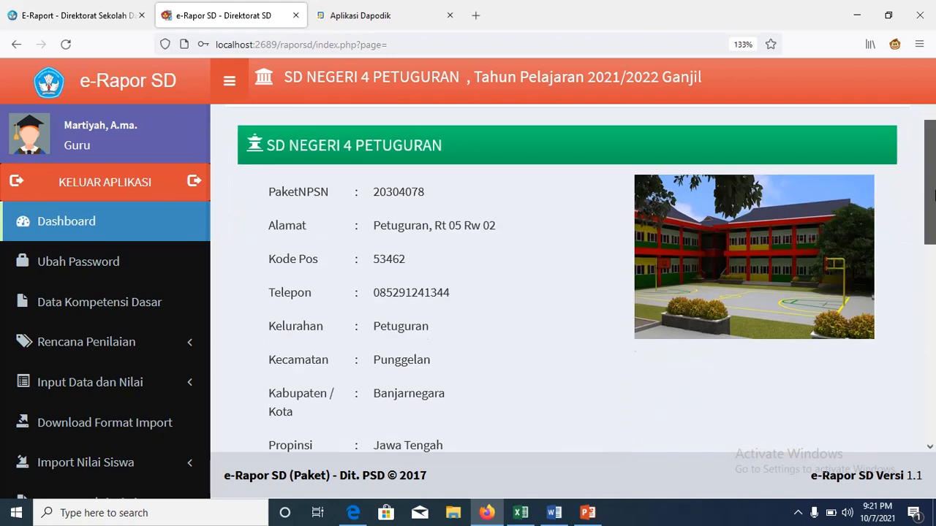
pyautogui.moveTo(934, 196); pyautogui.dragTo(934, 283)
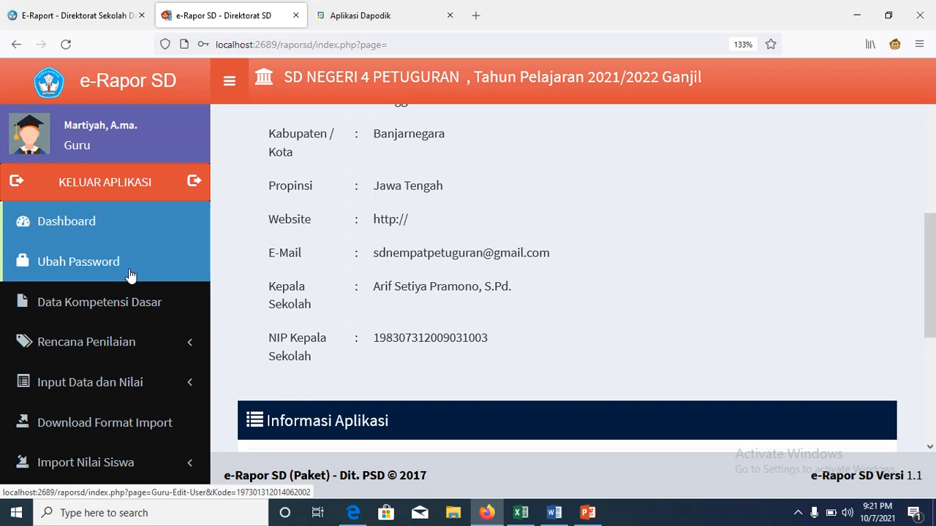
# Step: Open Data Kompetensi Dasar and set Firefox's page zoom to 100%
pyautogui.click(133, 311)
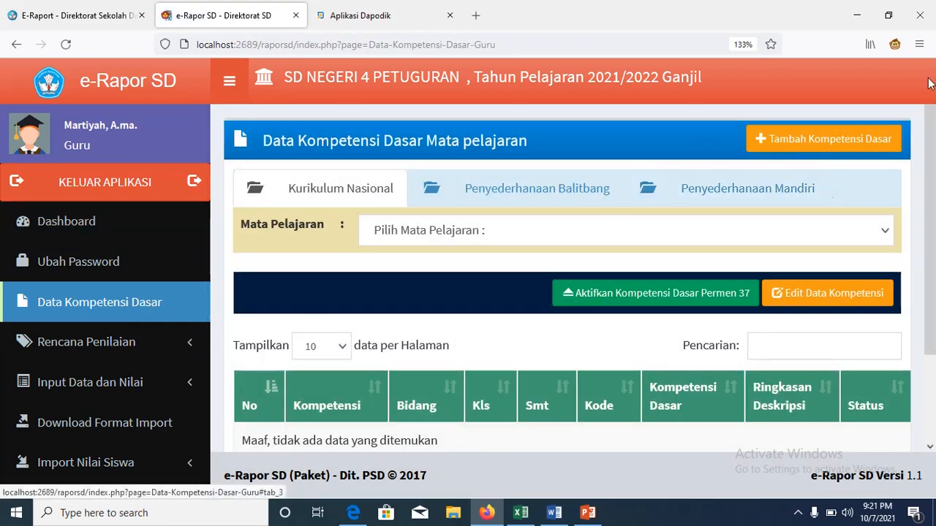
pyautogui.click(920, 44)
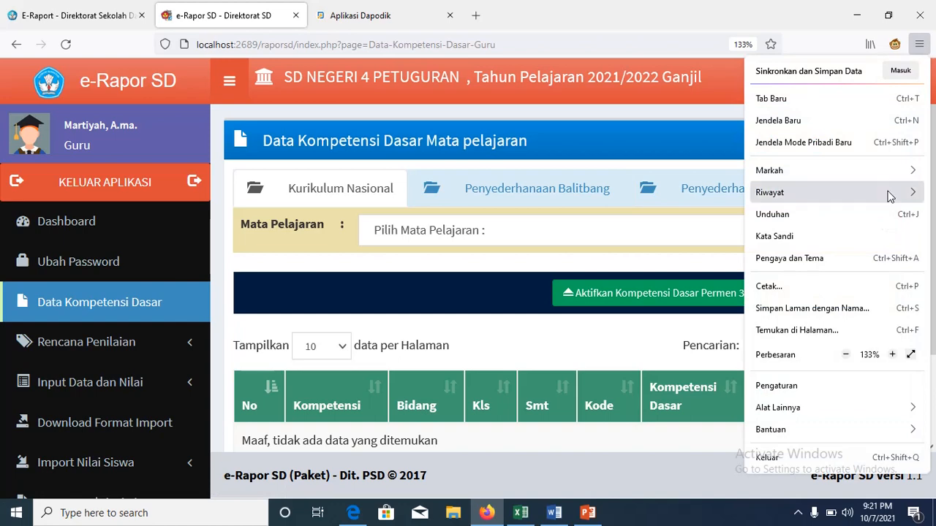
pyautogui.click(846, 356)
pyautogui.click(847, 356)
pyautogui.click(847, 357)
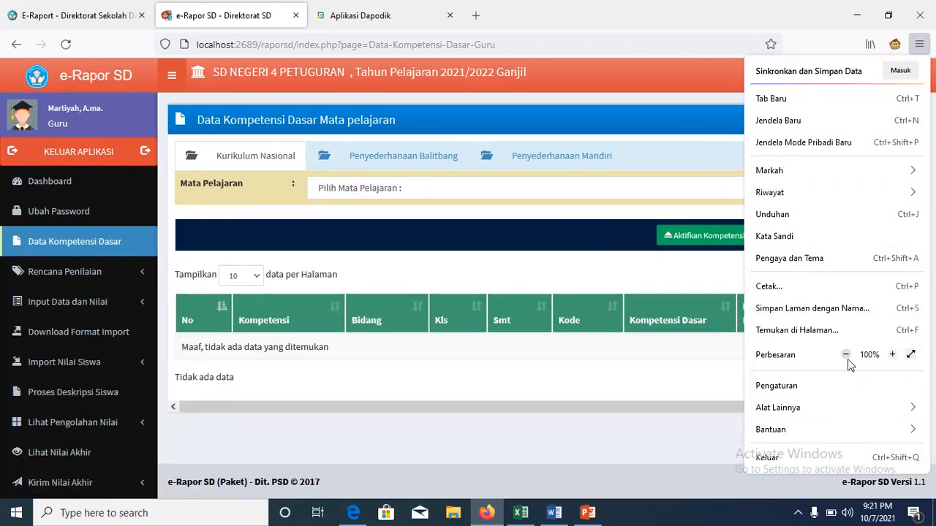
pyautogui.click(847, 356)
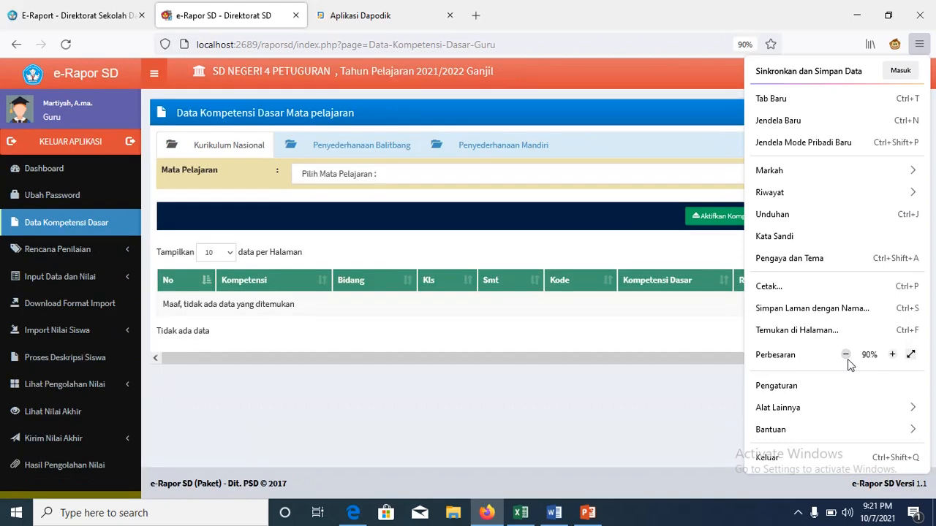
pyautogui.click(845, 356)
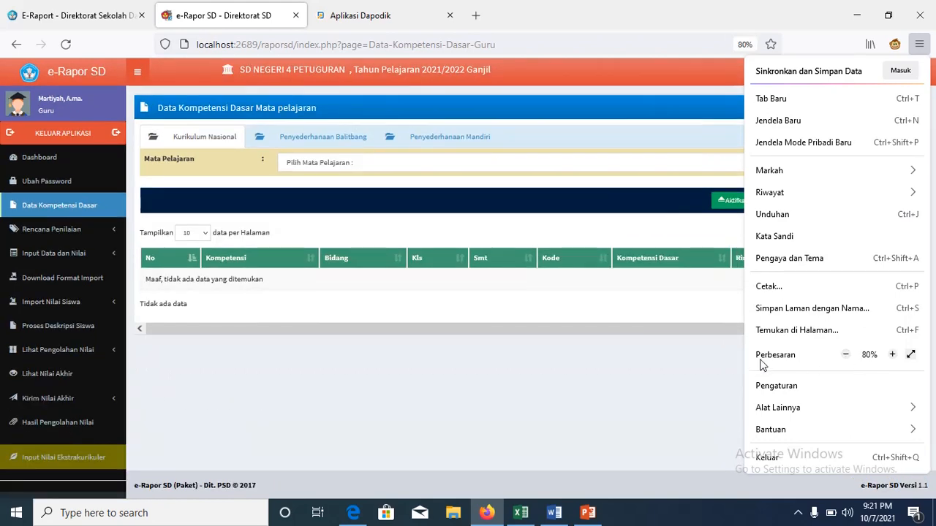
pyautogui.click(892, 355)
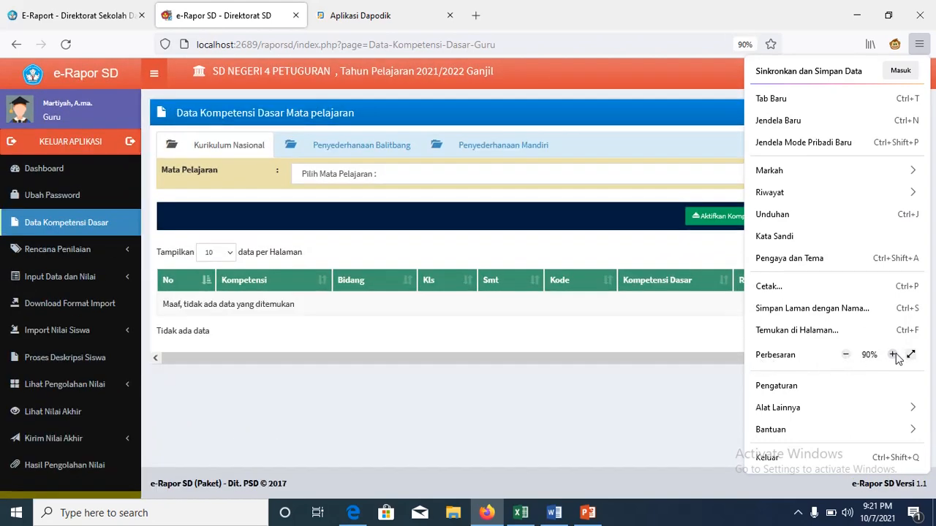
pyautogui.click(892, 355)
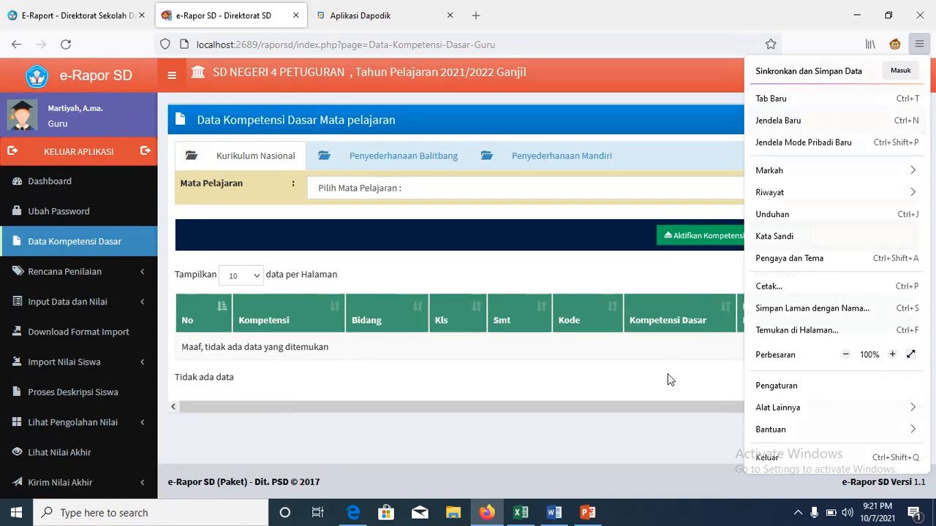
pyautogui.click(670, 379)
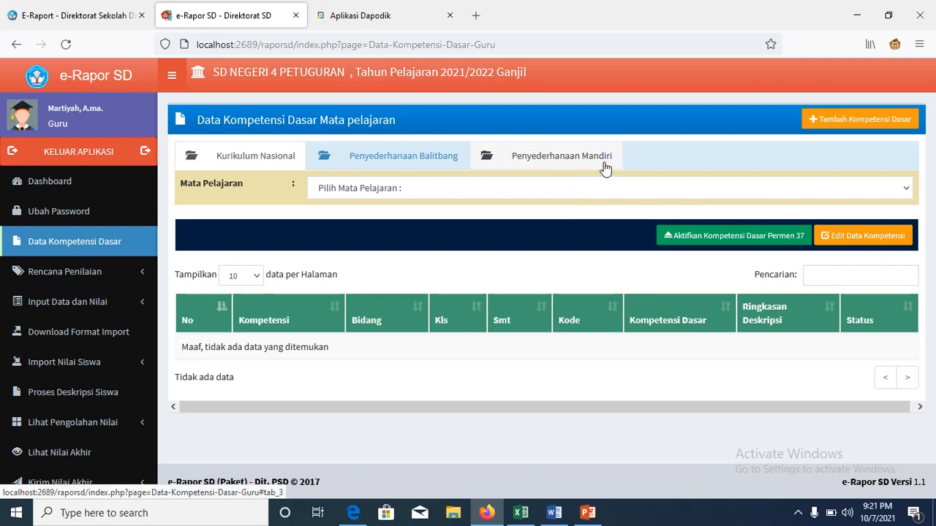
# Step: For Pendidikan Agama Islam, deactivate the Penyederhanaan Balitbang competencies and acknowledge 'Data kompetensi berhasil diubah'
pyautogui.click(902, 191)
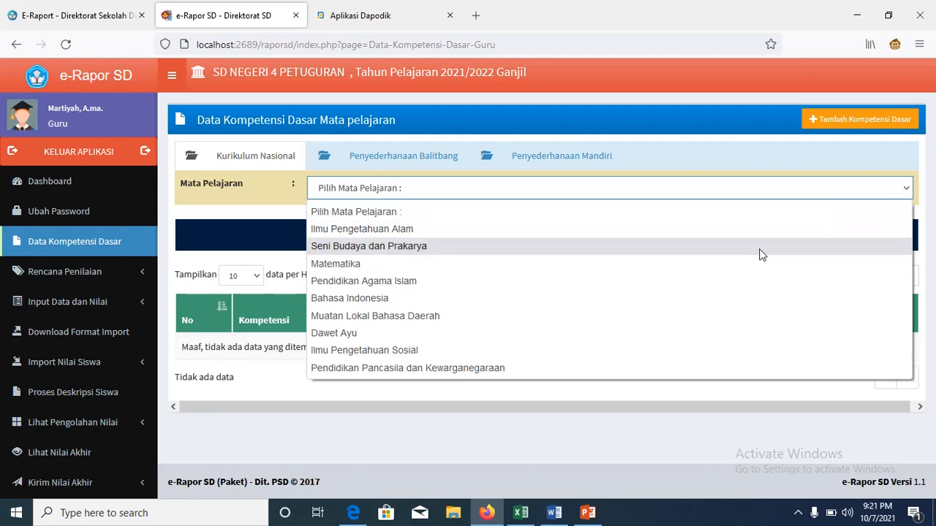
pyautogui.click(722, 282)
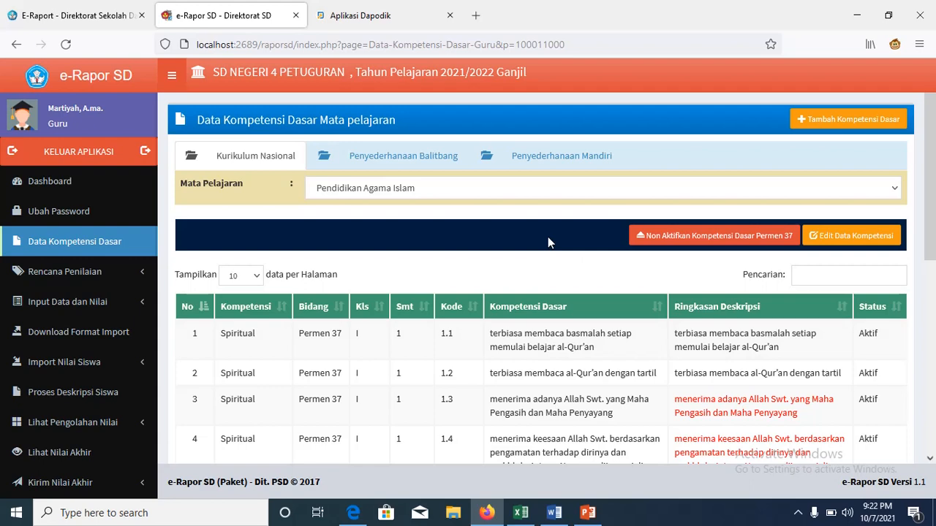
pyautogui.click(412, 166)
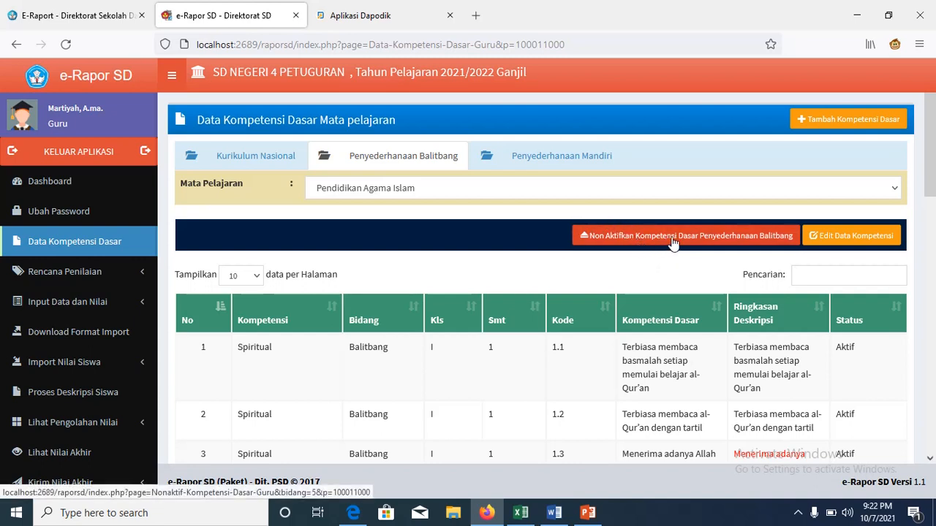
pyautogui.click(672, 243)
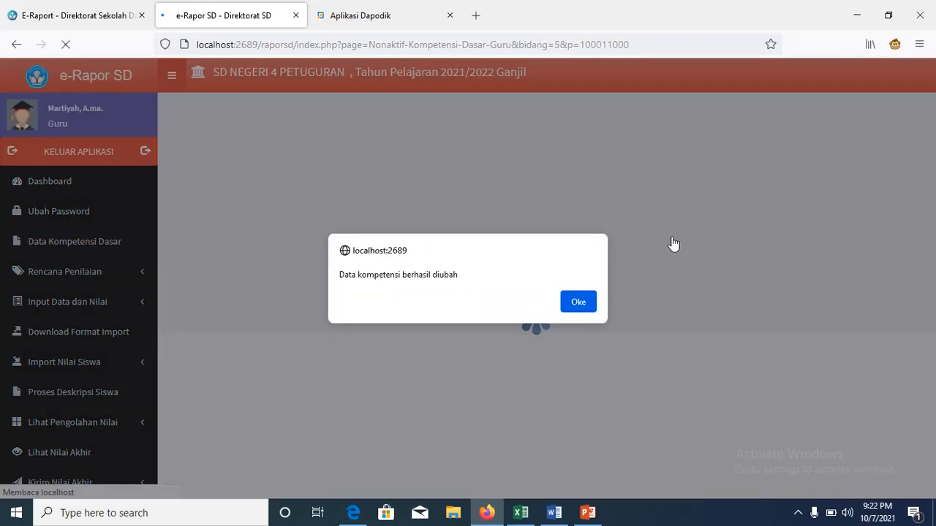
pyautogui.click(577, 303)
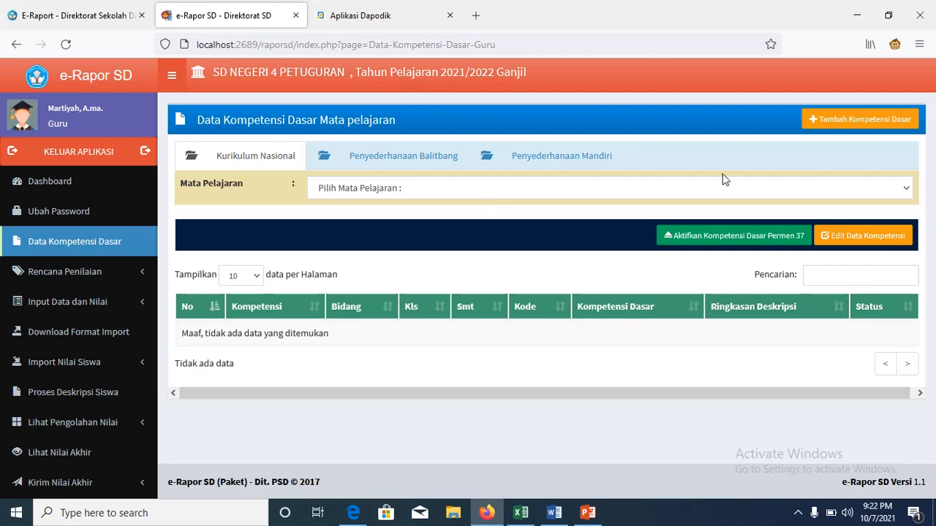
pyautogui.click(904, 188)
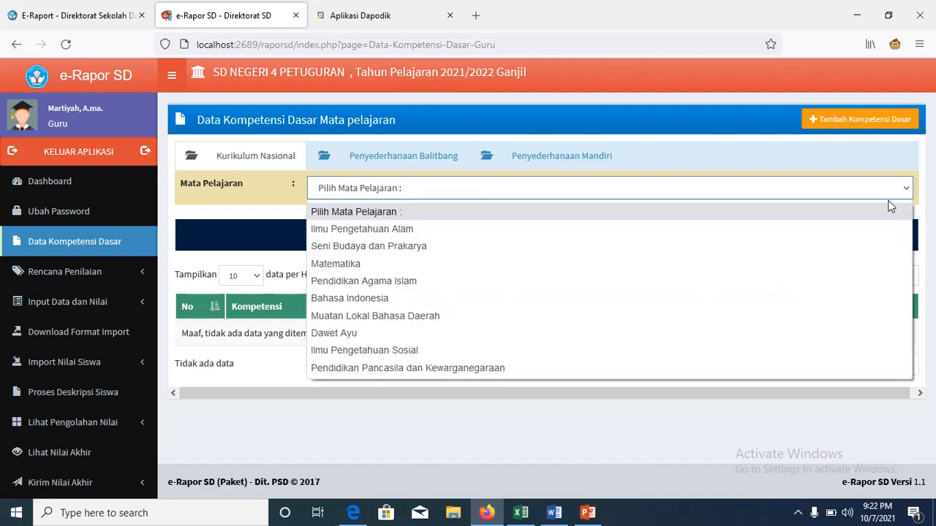
pyautogui.click(810, 280)
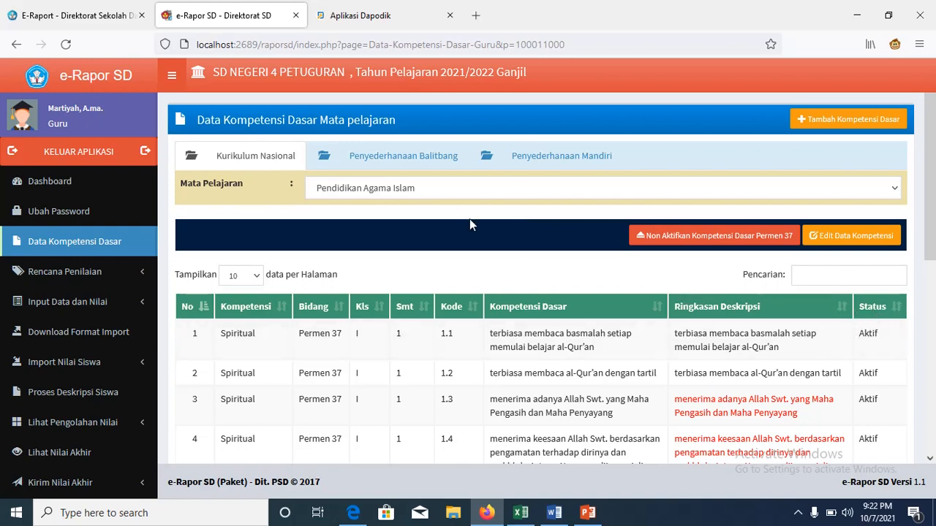
pyautogui.click(421, 163)
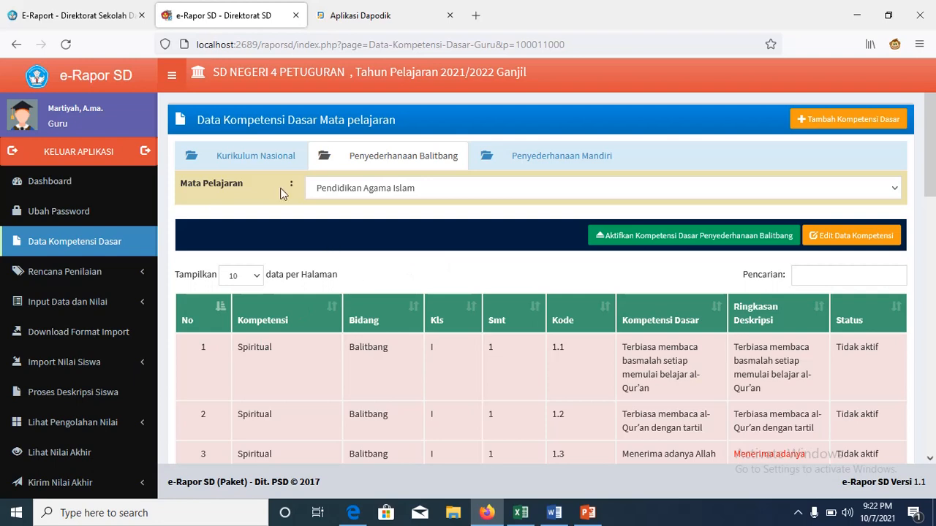
pyautogui.click(252, 157)
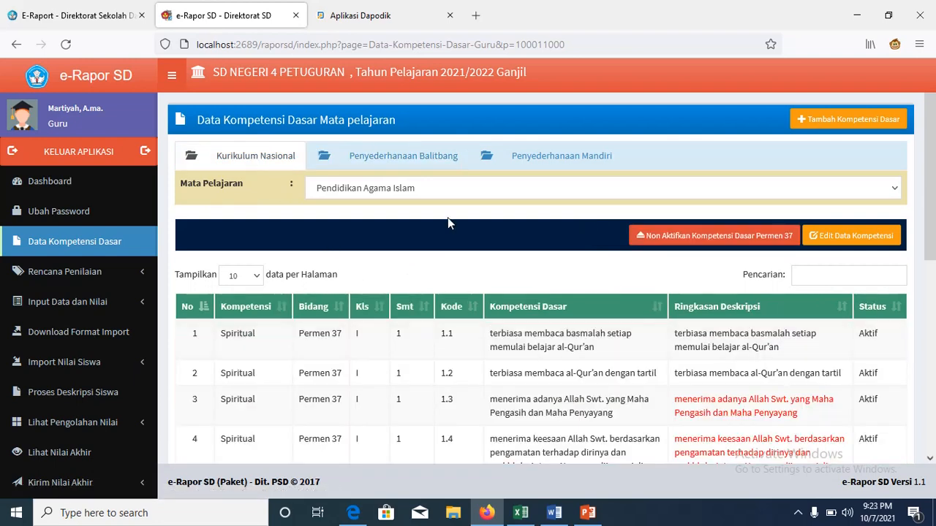
pyautogui.click(596, 163)
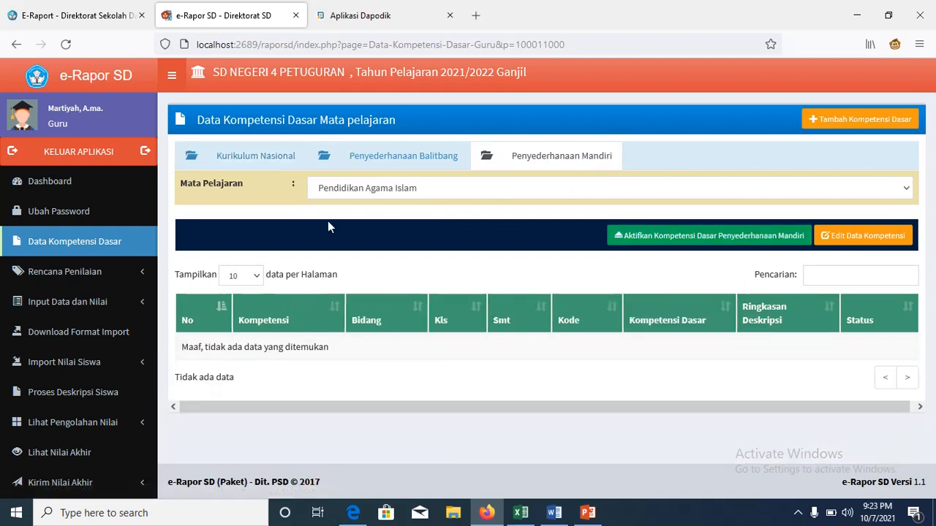
pyautogui.click(397, 164)
pyautogui.click(227, 161)
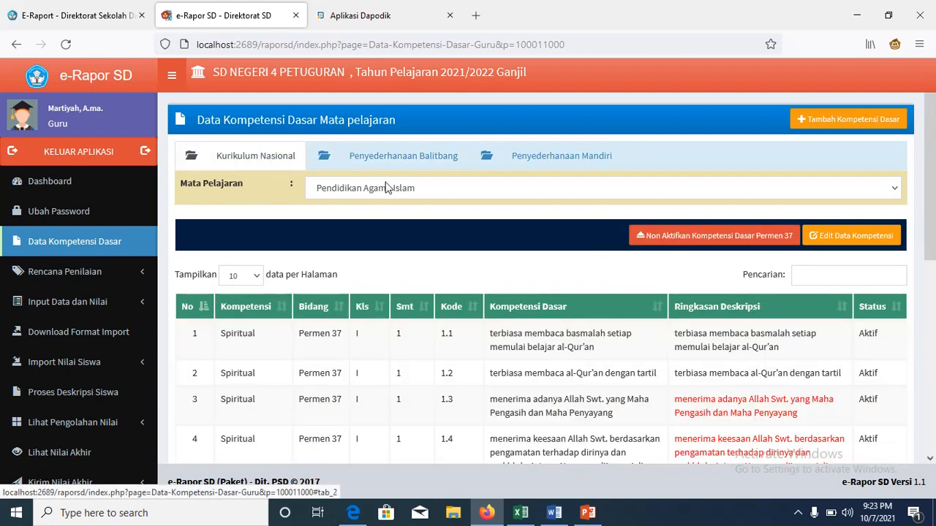
pyautogui.click(391, 177)
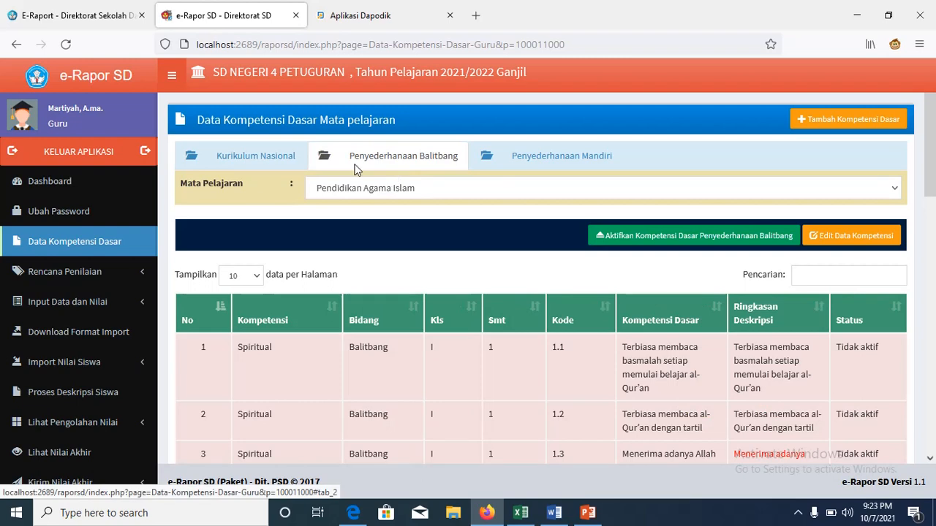
pyautogui.click(247, 161)
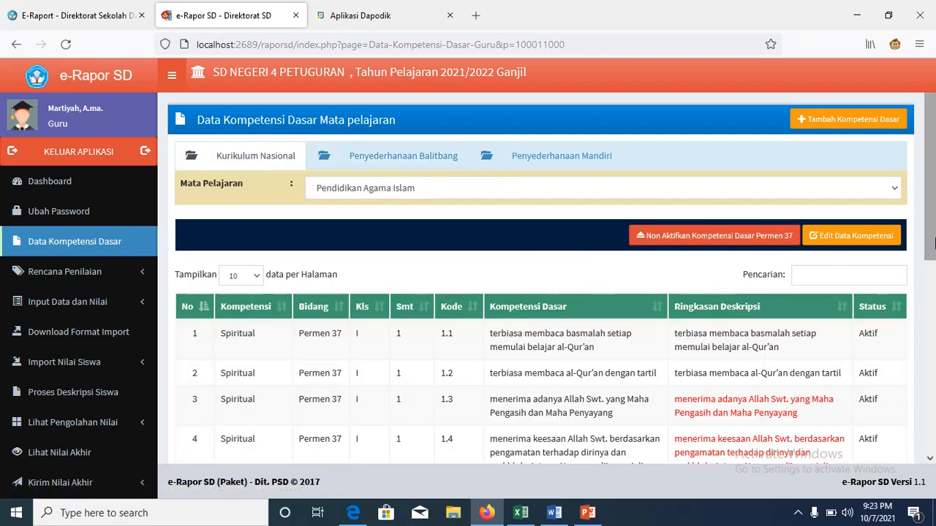
pyautogui.moveTo(934, 227); pyautogui.dragTo(934, 363)
pyautogui.scroll(4, 932, 363)
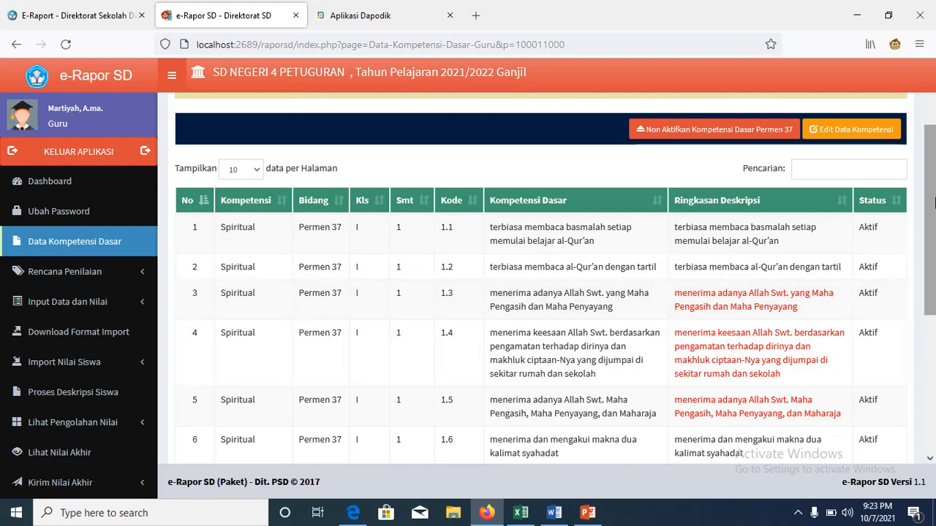
pyautogui.moveTo(934, 203); pyautogui.dragTo(934, 340)
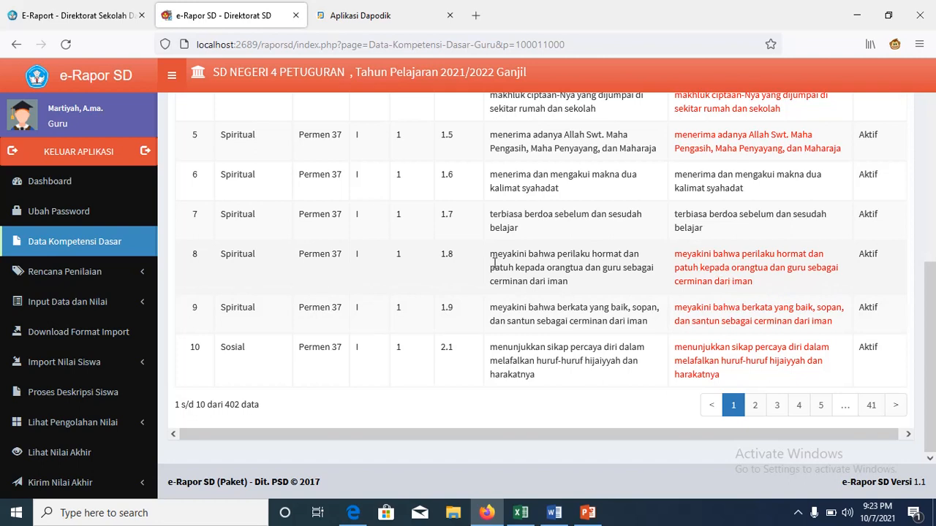
pyautogui.moveTo(933, 360); pyautogui.dragTo(935, 191)
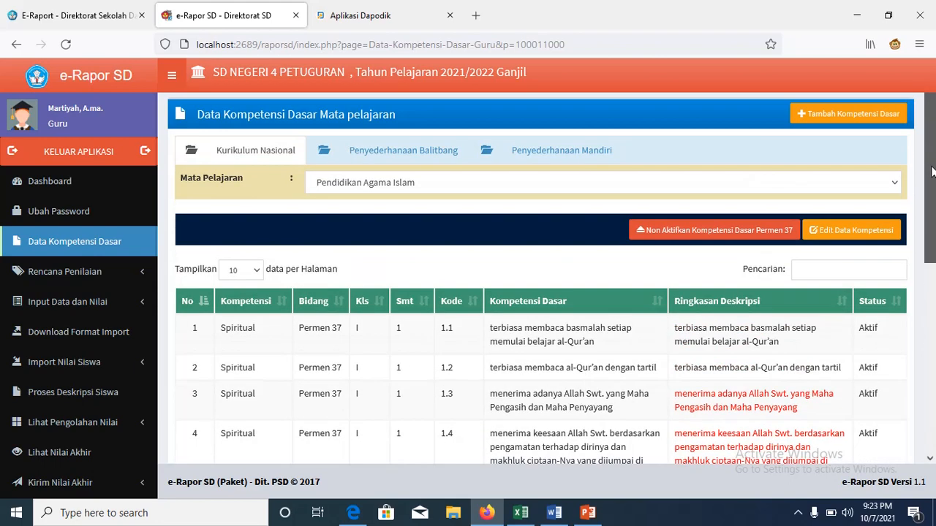
# Step: Open Rencana Nilai Pengetahuan under Rencana Penilaian in the sidebar
pyautogui.click(90, 278)
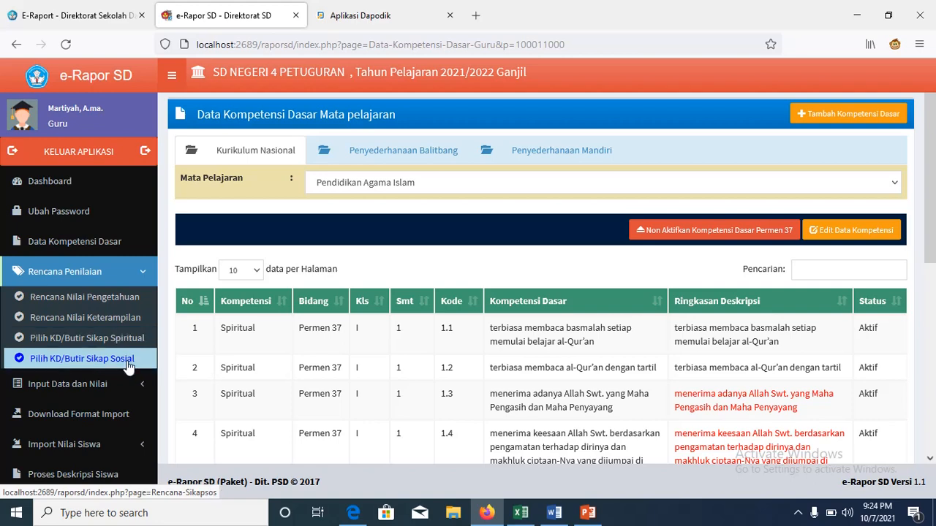
pyautogui.click(87, 303)
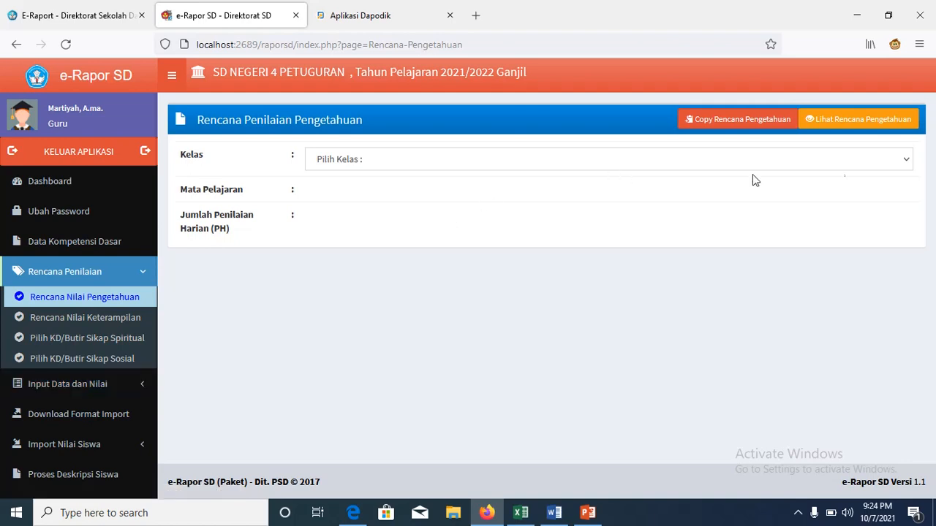
# Step: Choose Kelas 1, Pendidikan Agama Islam and Jumlah PH 3 for the knowledge plan
pyautogui.click(908, 162)
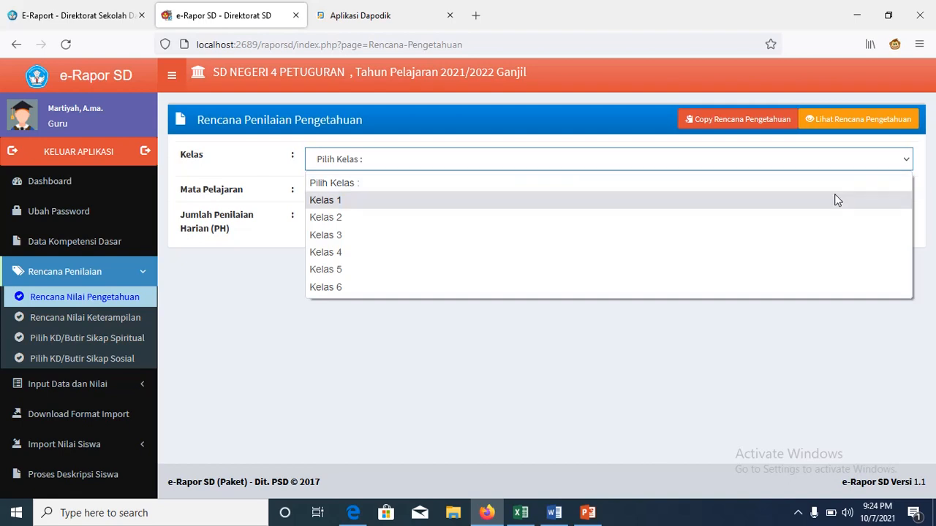
pyautogui.click(836, 195)
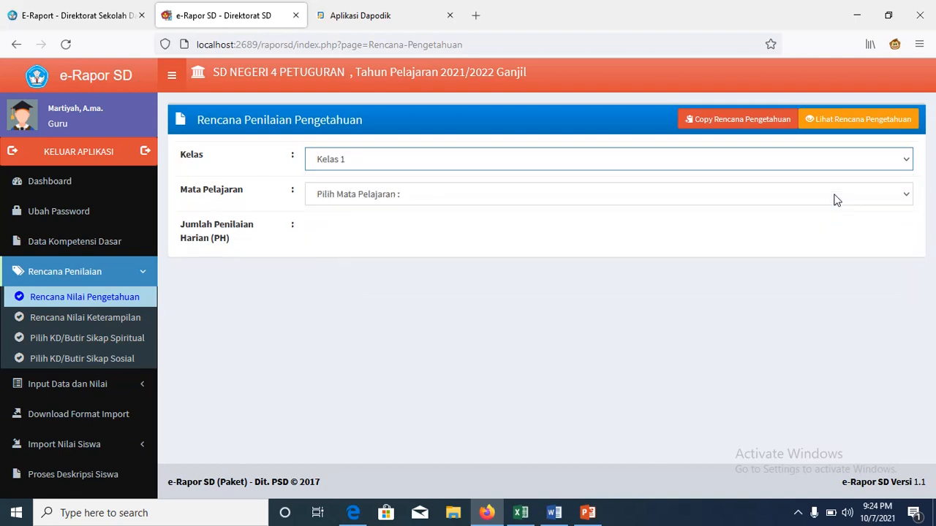
pyautogui.click(906, 164)
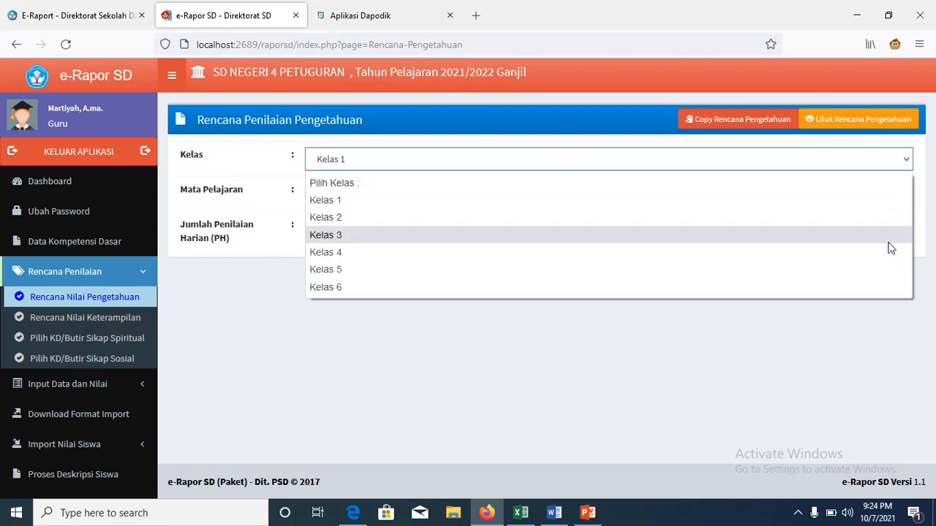
pyautogui.click(863, 200)
pyautogui.click(906, 198)
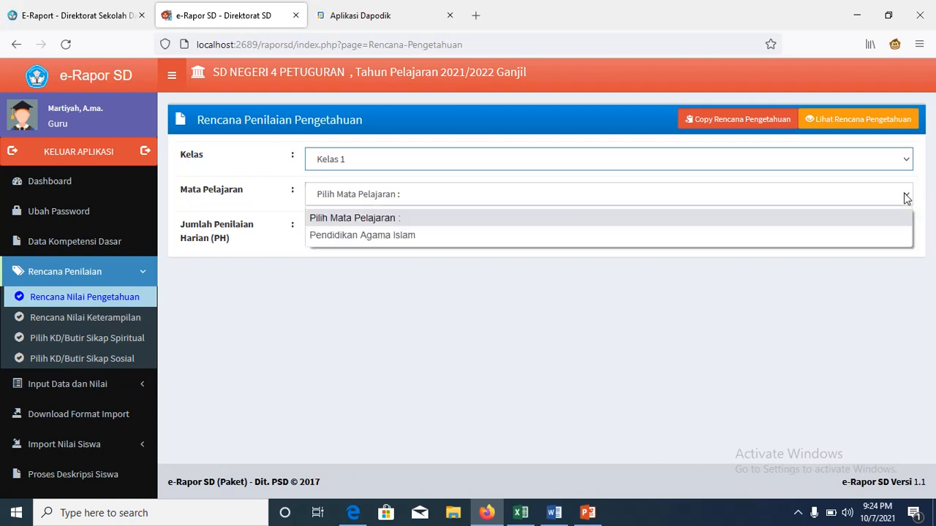
pyautogui.click(855, 238)
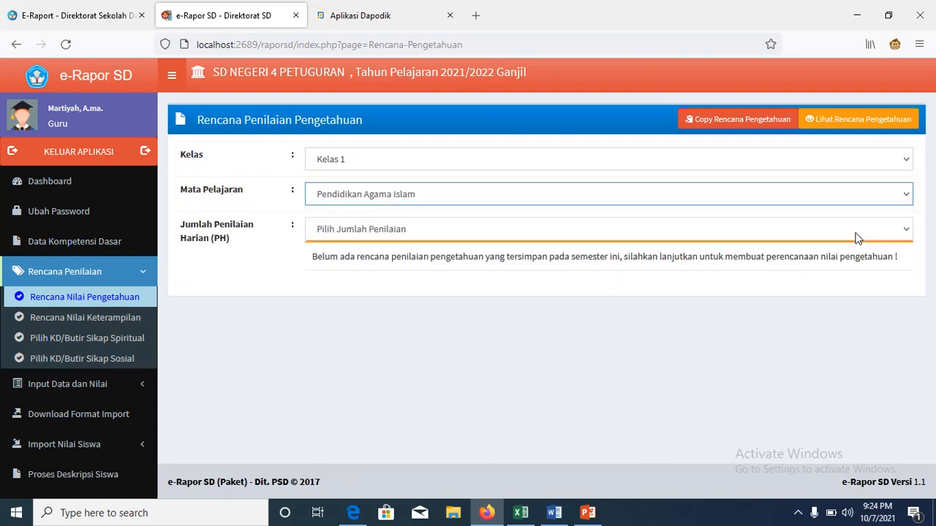
pyautogui.click(906, 231)
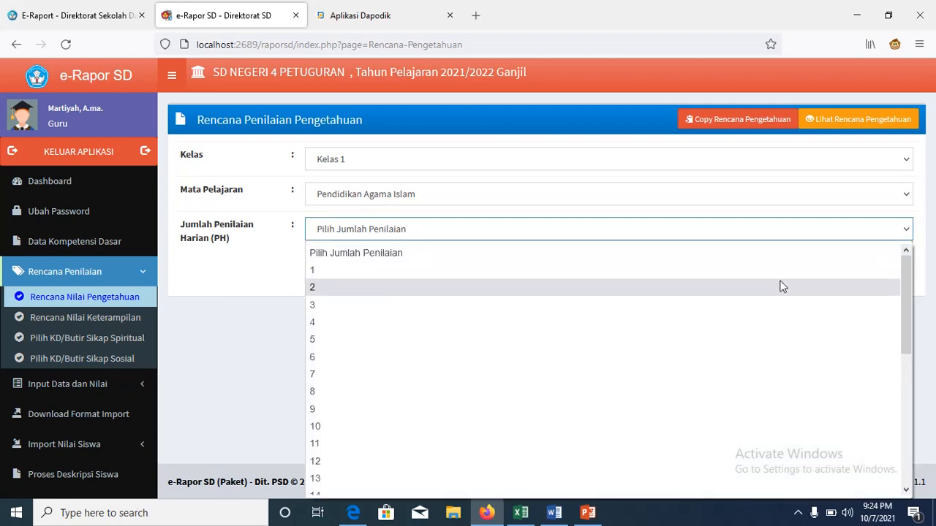
pyautogui.click(747, 311)
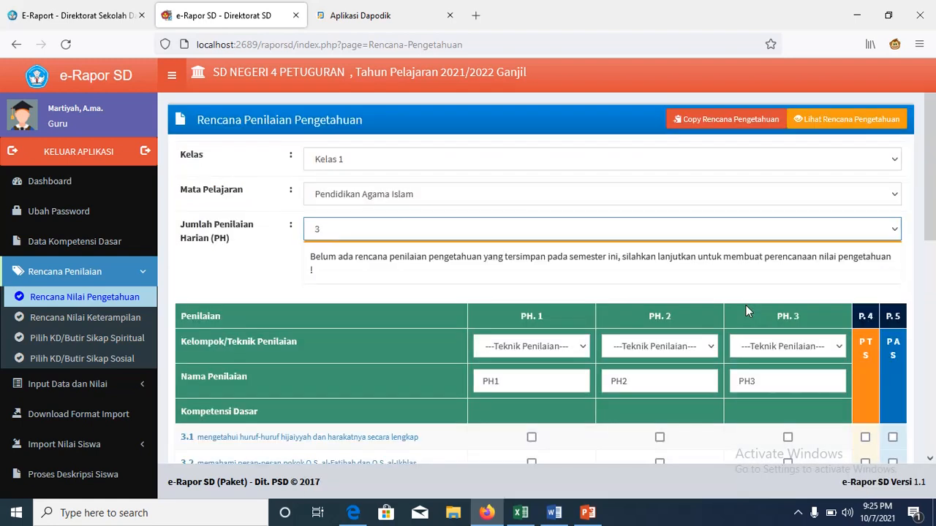
pyautogui.moveTo(934, 201); pyautogui.dragTo(934, 286)
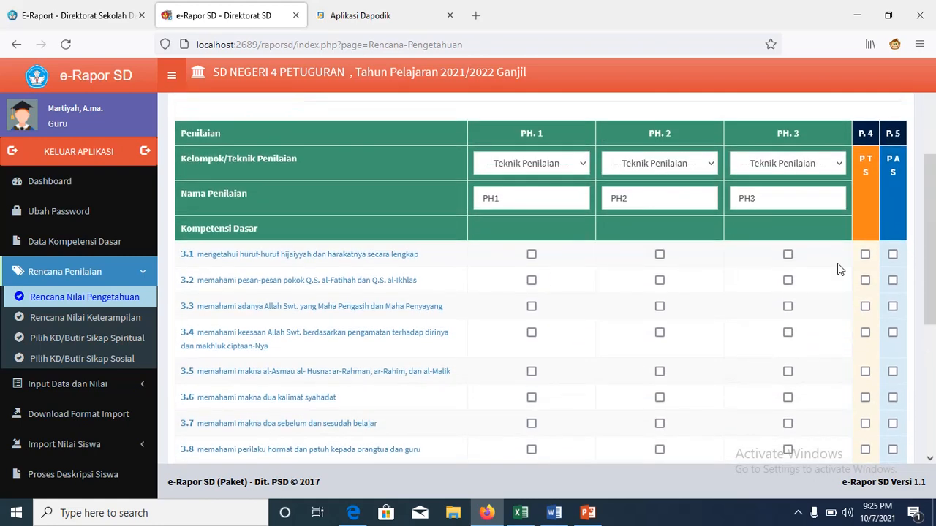
# Step: Set the assessment techniques: PH1 and PH2 Tes Tulis, PH3 Penugasan
pyautogui.click(576, 165)
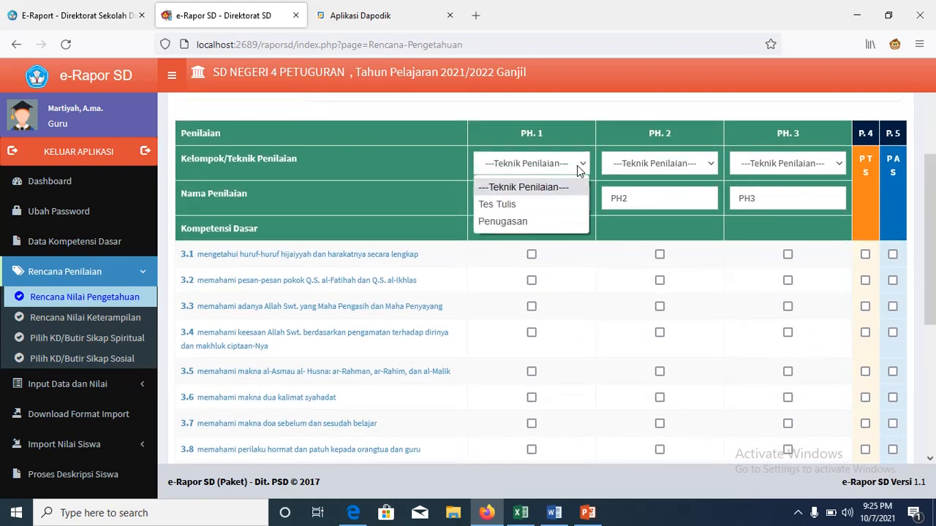
pyautogui.click(544, 205)
pyautogui.click(712, 164)
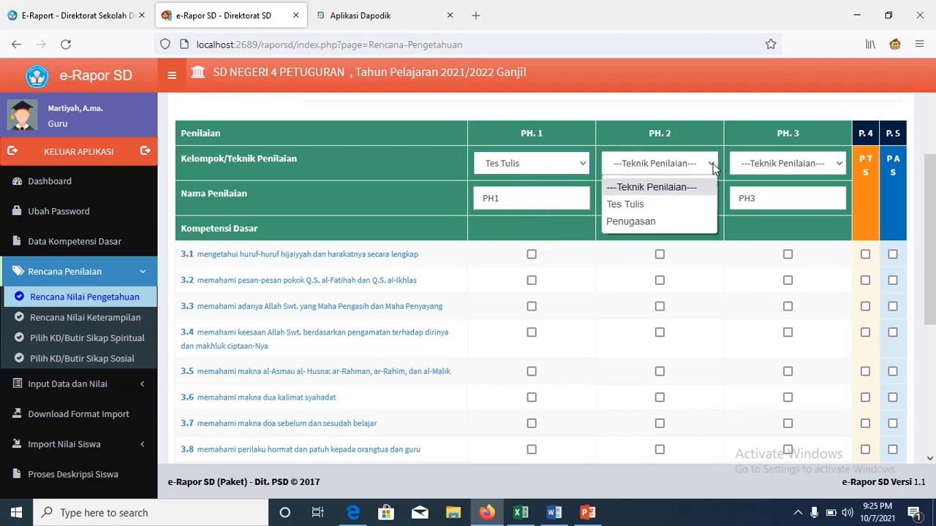
pyautogui.click(689, 202)
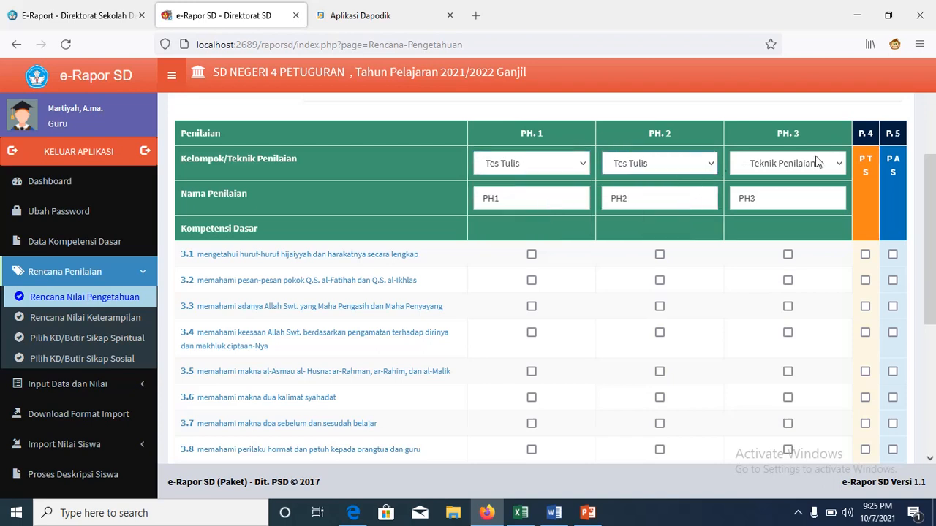
pyautogui.click(839, 160)
pyautogui.click(802, 215)
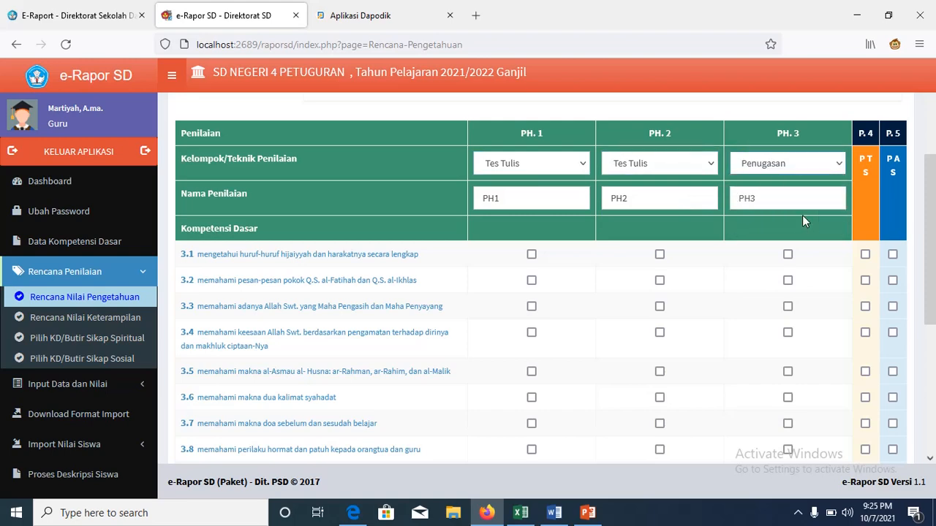
pyautogui.moveTo(935, 184); pyautogui.dragTo(934, 211)
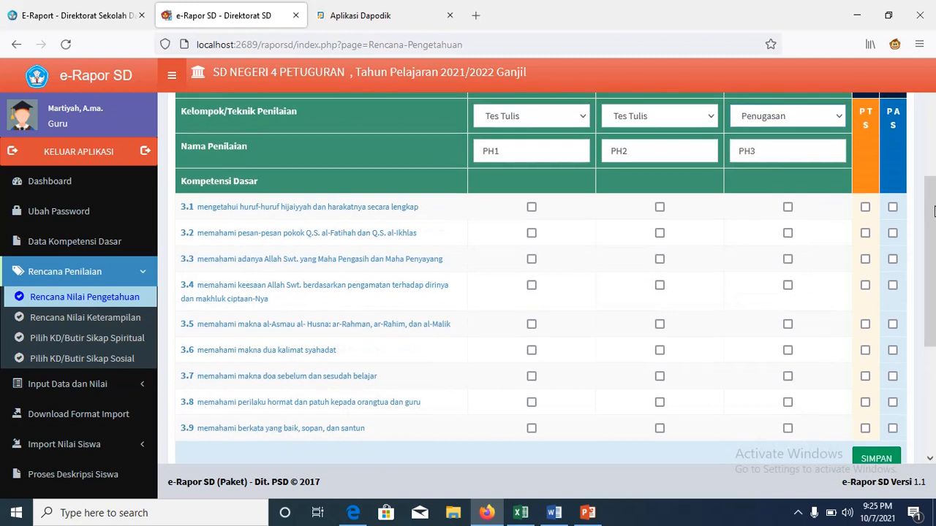
# Step: Tick 3.1/3.4/3.7 under PH1, 3.2/3.5/3.8 under PH2, 3.3/3.6/3.9 under PH3
pyautogui.click(530, 207)
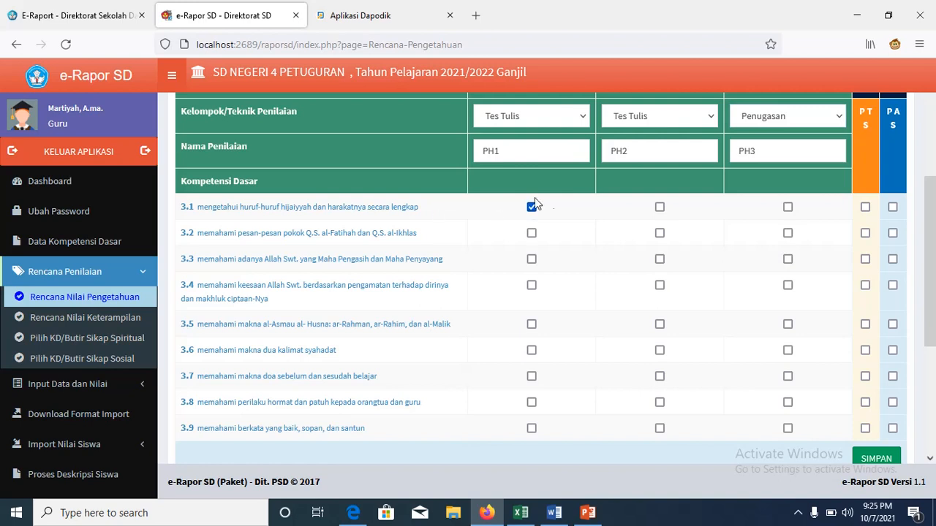
pyautogui.click(660, 234)
pyautogui.click(787, 260)
pyautogui.click(531, 285)
pyautogui.click(659, 324)
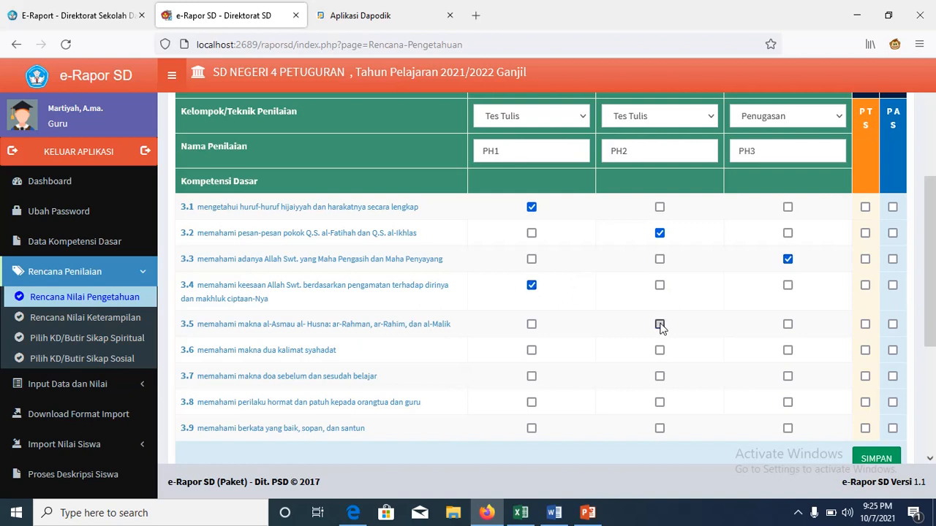
pyautogui.click(787, 351)
pyautogui.click(531, 377)
pyautogui.click(660, 402)
pyautogui.click(789, 430)
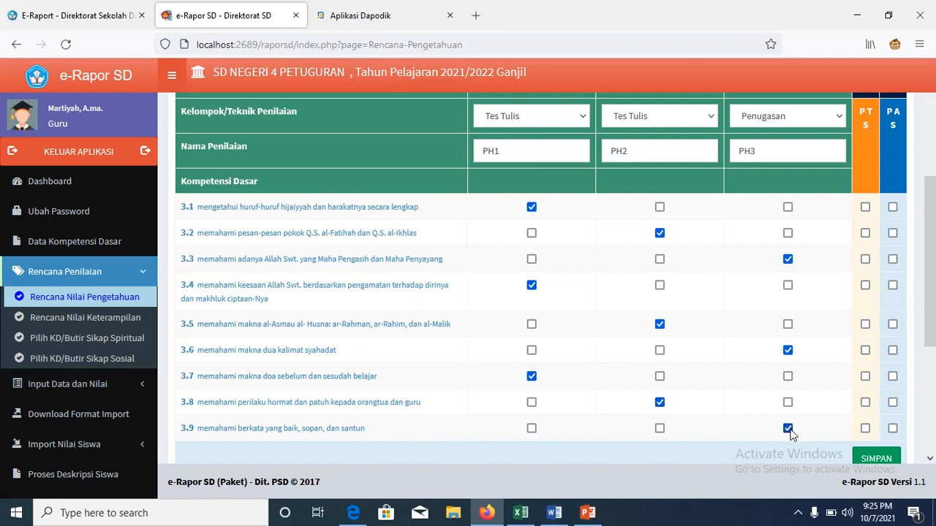
# Step: Tick all competencies 3.1–3.9 under PAS
pyautogui.click(893, 208)
pyautogui.click(893, 235)
pyautogui.click(892, 261)
pyautogui.click(892, 286)
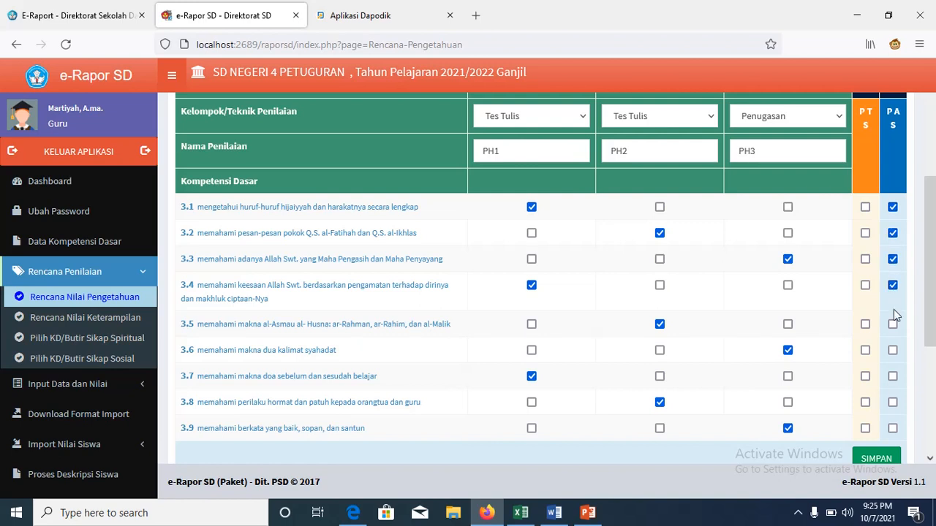
pyautogui.click(892, 324)
pyautogui.click(892, 350)
pyautogui.click(893, 377)
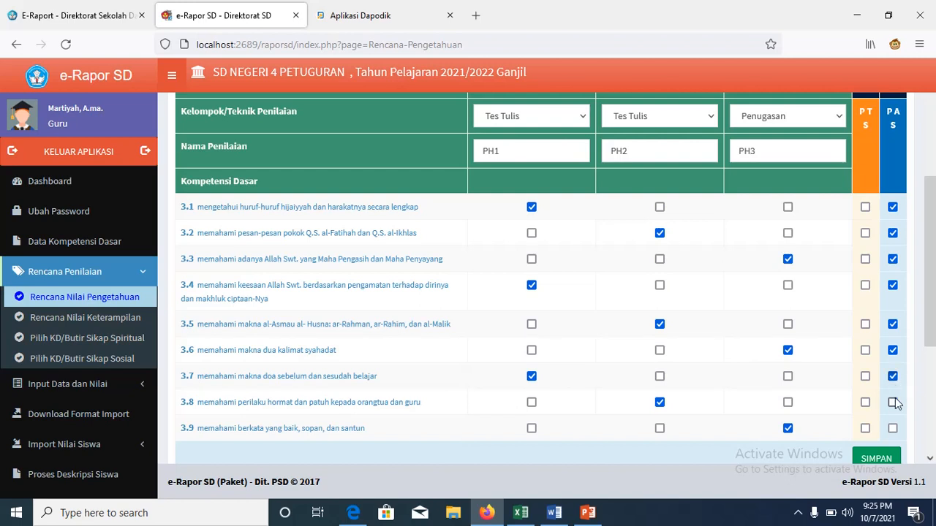
pyautogui.click(894, 402)
pyautogui.click(892, 428)
# Step: Tick competencies 3.1–3.8 under PTS
pyautogui.scroll(-1, 930, 231)
pyautogui.moveTo(934, 232); pyautogui.dragTo(935, 232)
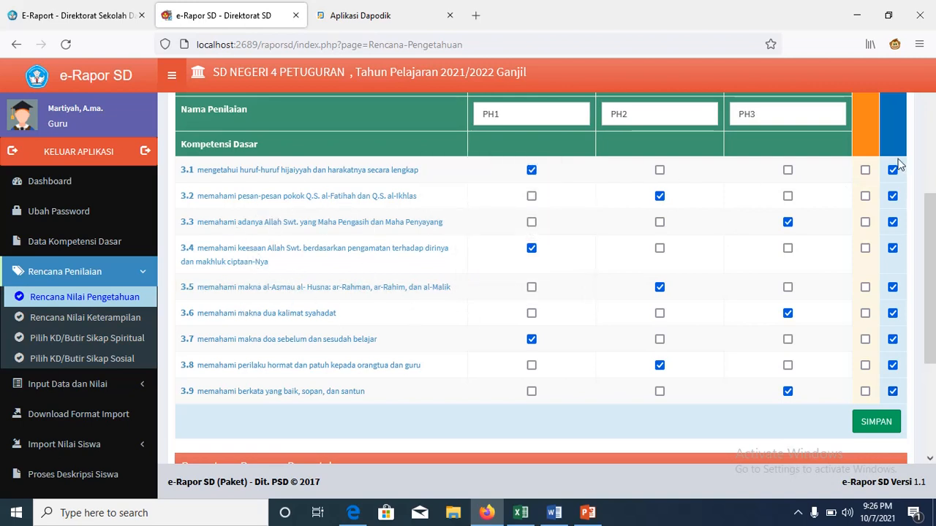
pyautogui.click(865, 170)
pyautogui.click(865, 196)
pyautogui.click(865, 222)
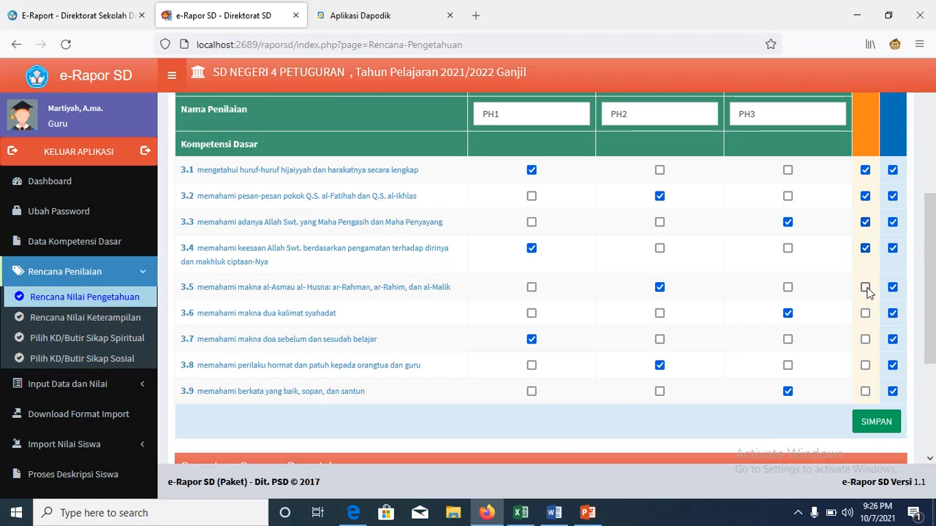
pyautogui.click(865, 288)
pyautogui.click(865, 315)
pyautogui.click(865, 339)
pyautogui.click(865, 366)
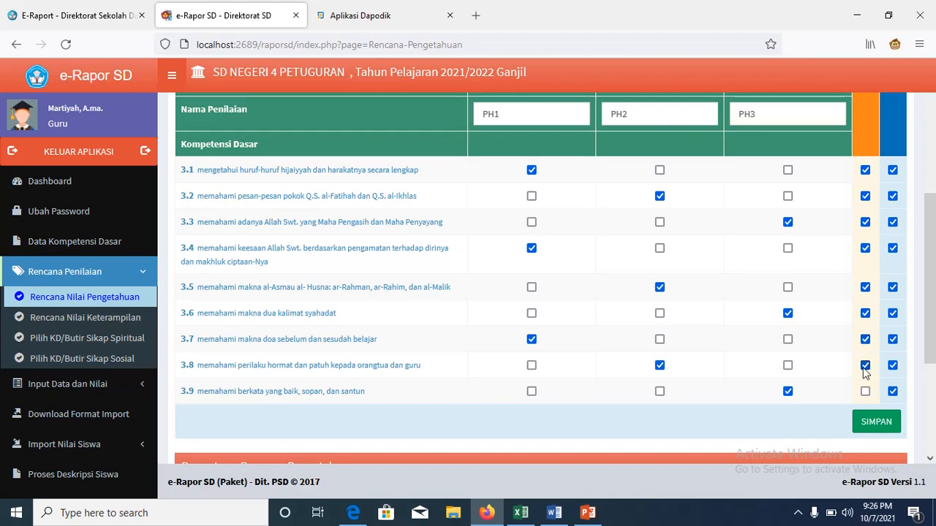
# Step: Save the Kelas 1 Pendidikan Agama Islam knowledge plan with SIMPAN, confirming both Oke prompts
pyautogui.click(875, 430)
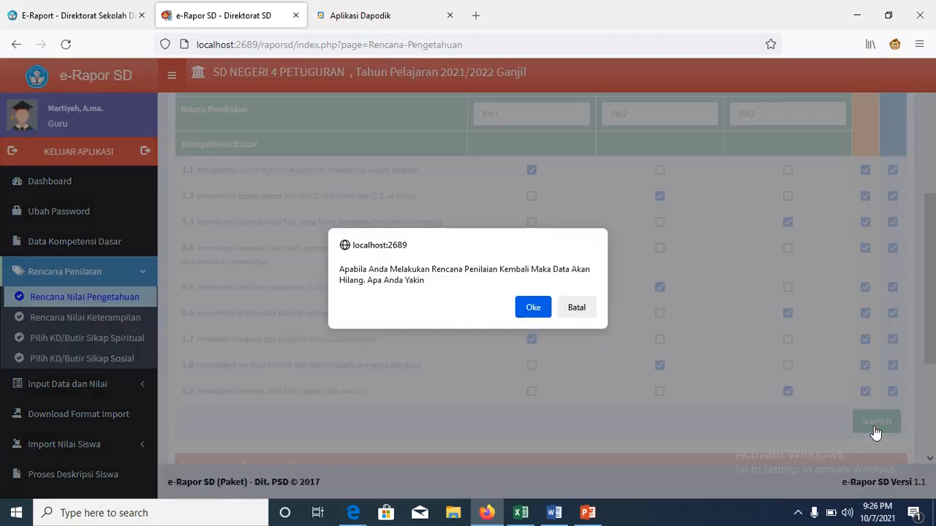
pyautogui.click(534, 308)
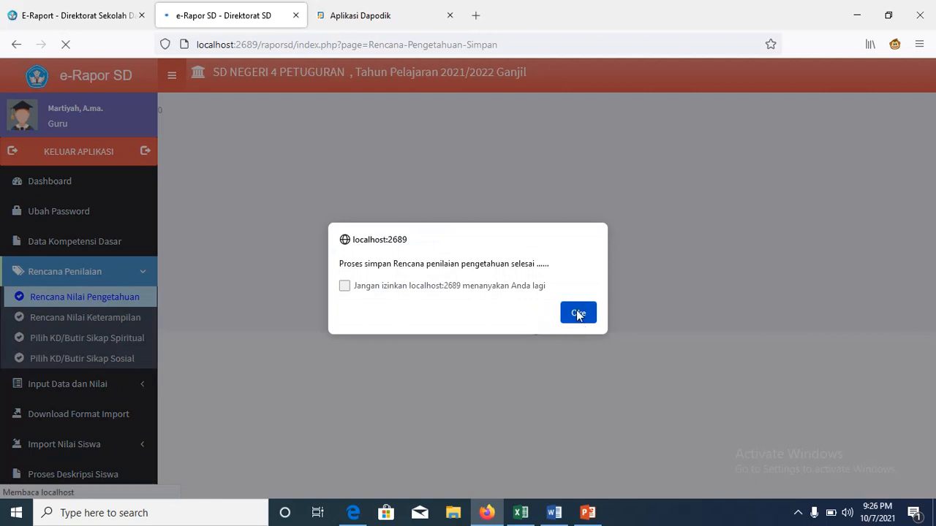
pyautogui.click(578, 313)
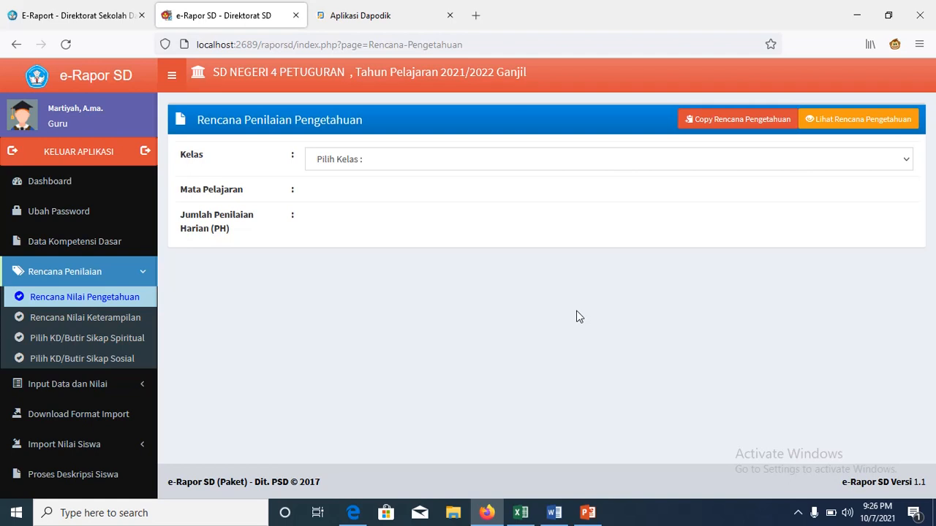
pyautogui.click(905, 168)
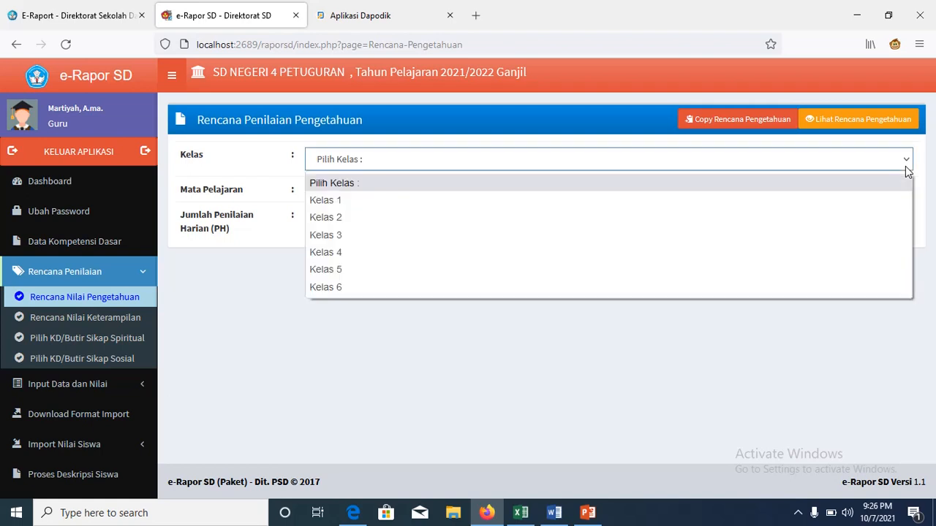
pyautogui.click(826, 306)
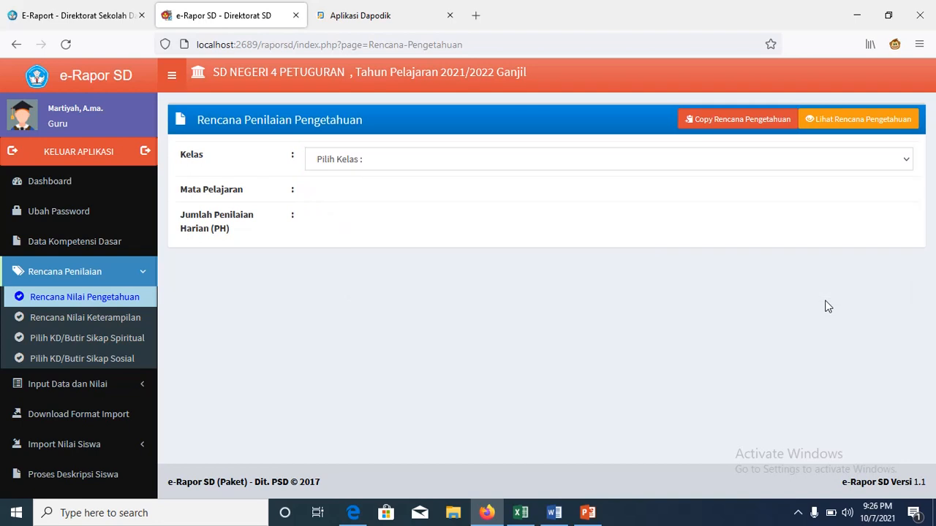
# Step: Open the skills assessment plan and choose Kelas 1, Pendidikan Agama Islam, Jumlah Penilaian 3
pyautogui.click(134, 319)
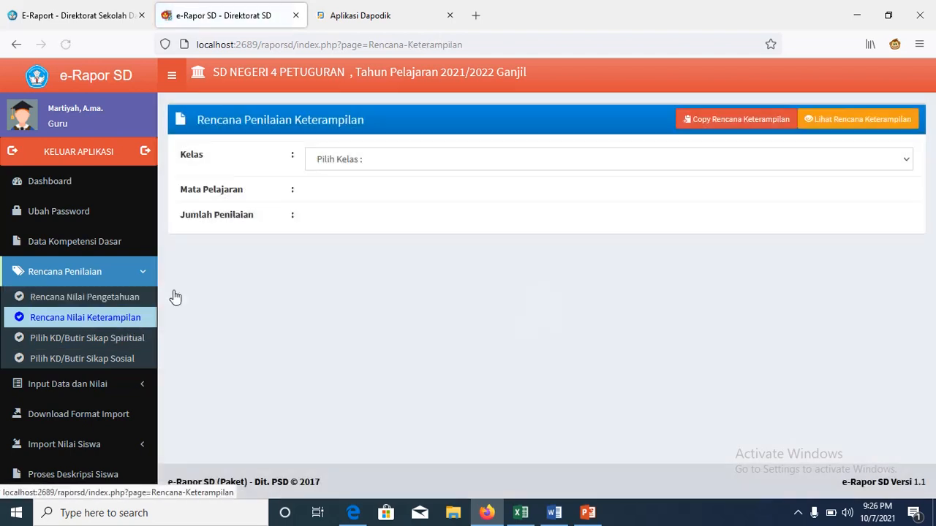
pyautogui.click(906, 155)
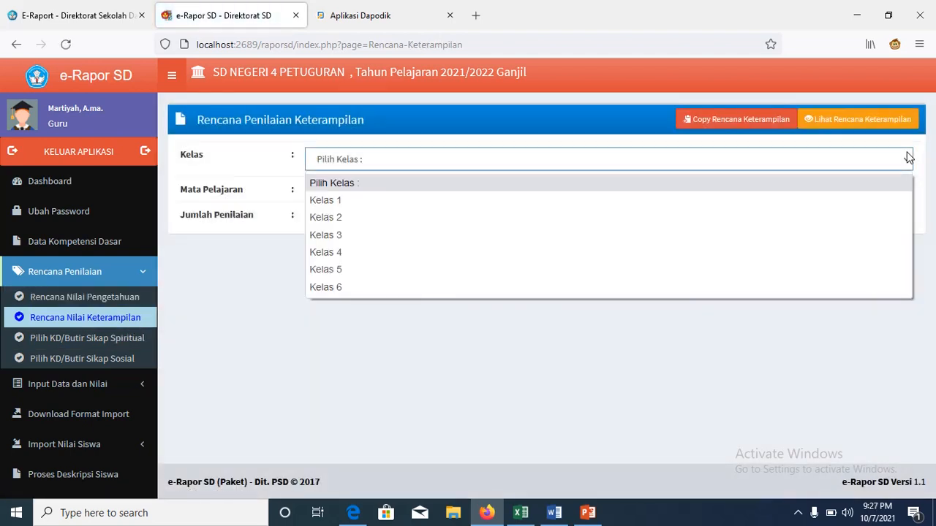
pyautogui.click(880, 199)
pyautogui.click(902, 191)
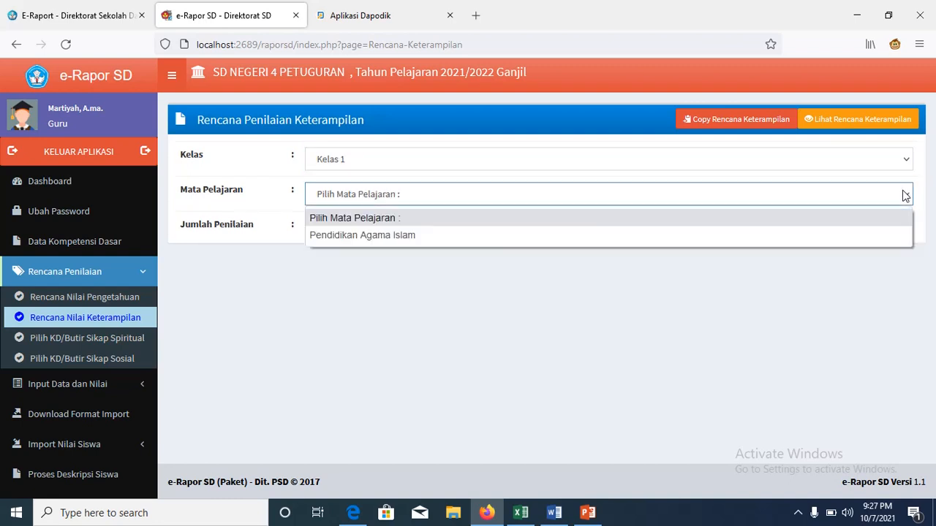
pyautogui.click(867, 236)
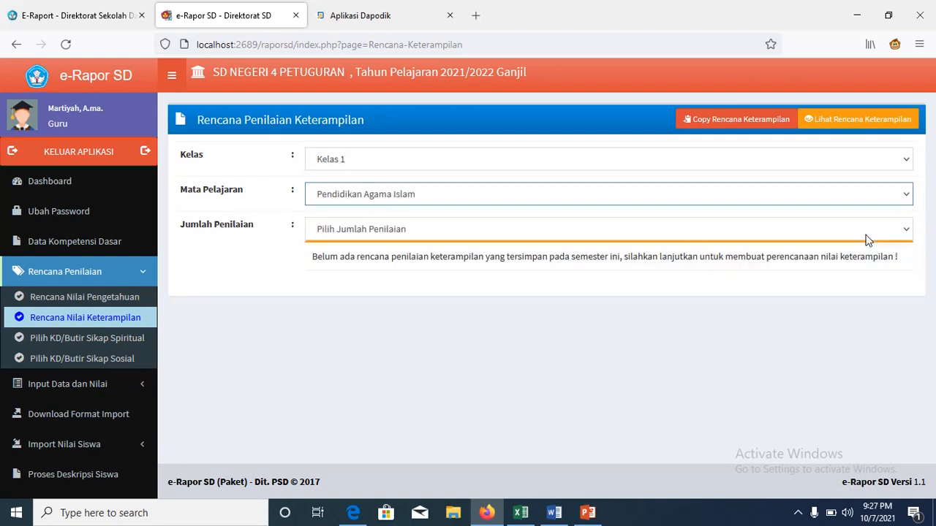
pyautogui.click(904, 231)
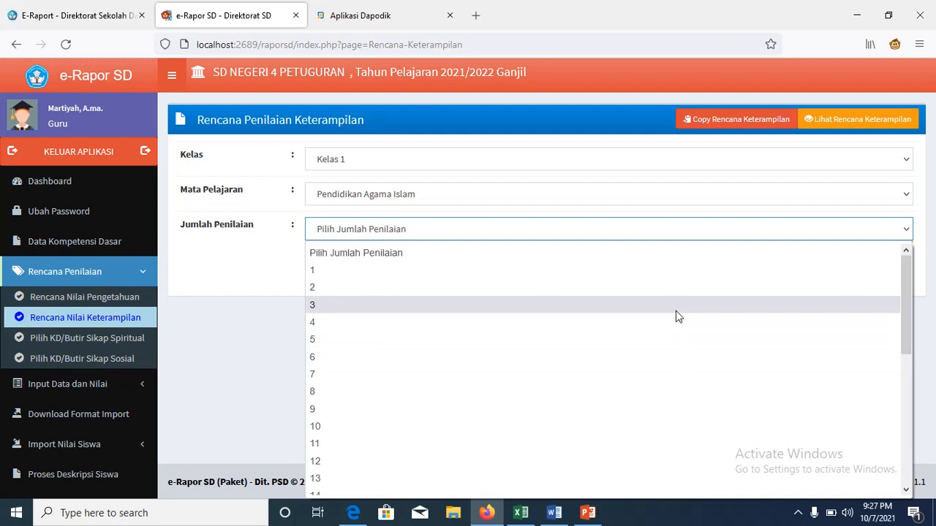
pyautogui.click(675, 316)
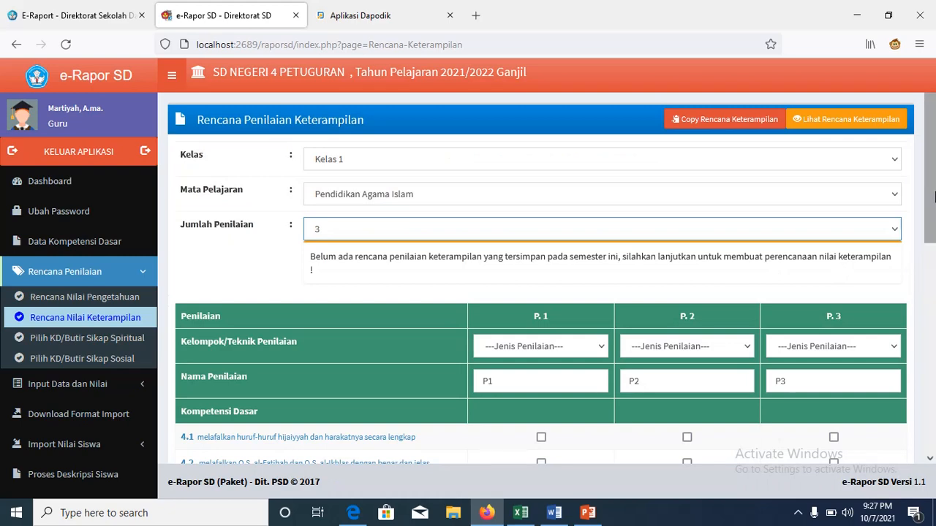
# Step: Set the P.1, P.2 and P.3 assessment techniques to Praktek, Proyek and Praktek
pyautogui.moveTo(934, 196); pyautogui.dragTo(933, 332)
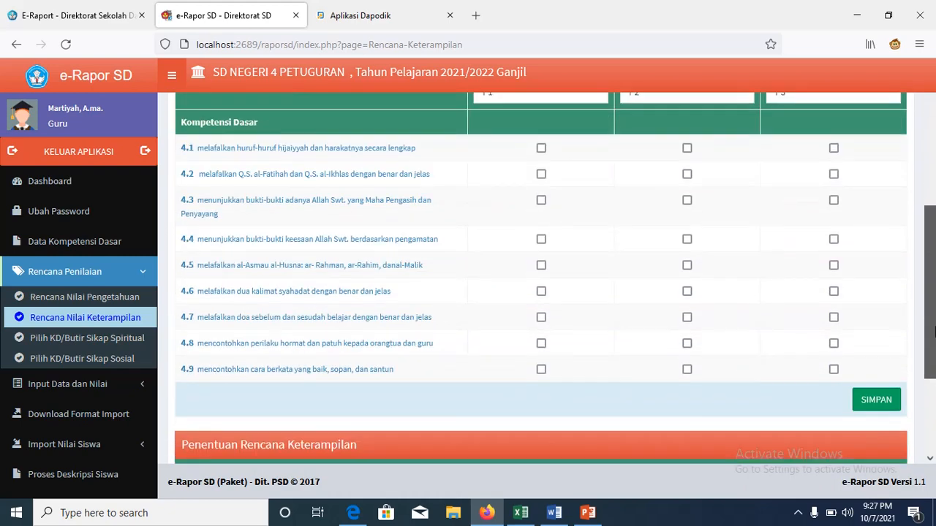
pyautogui.scroll(3, 933, 332)
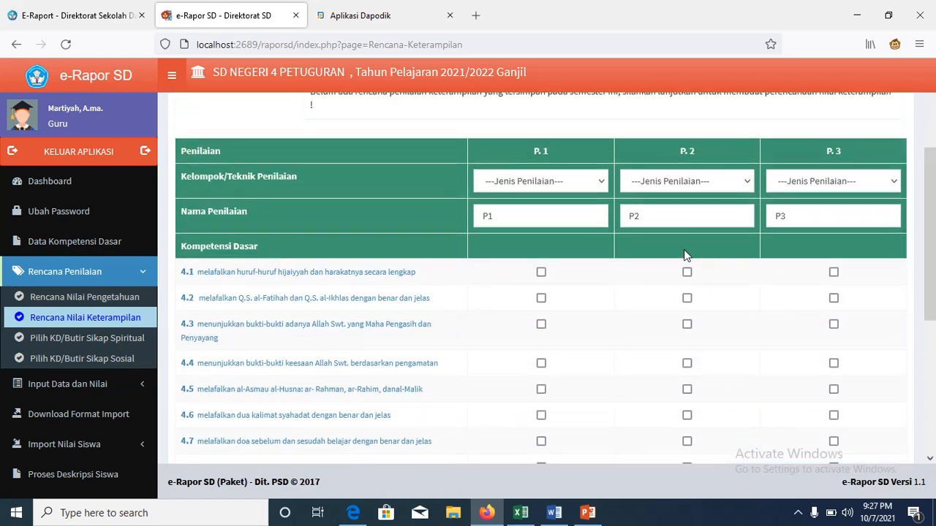
pyautogui.click(602, 183)
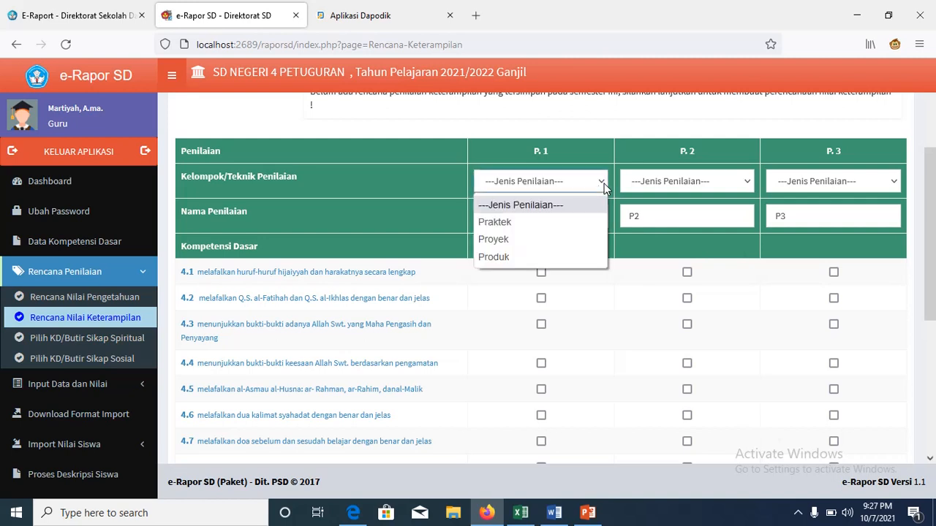
pyautogui.click(565, 219)
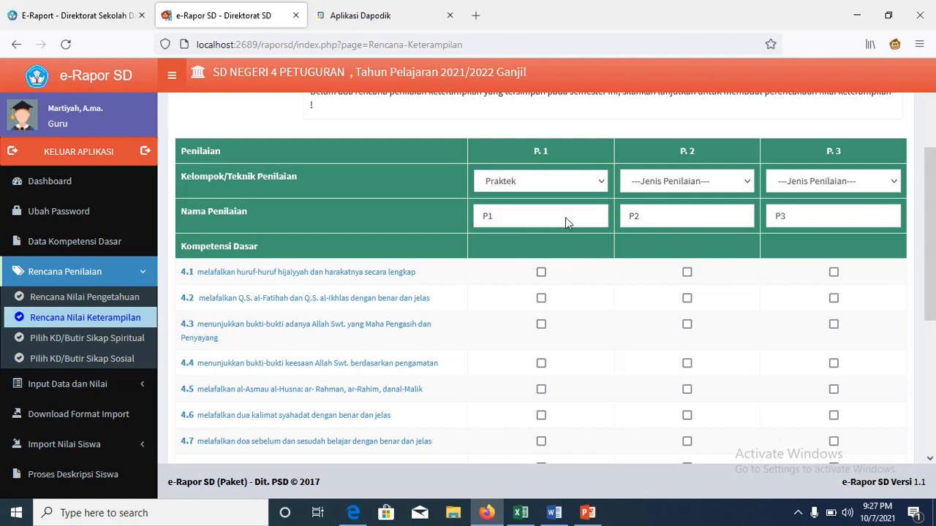
pyautogui.click(749, 183)
pyautogui.click(715, 240)
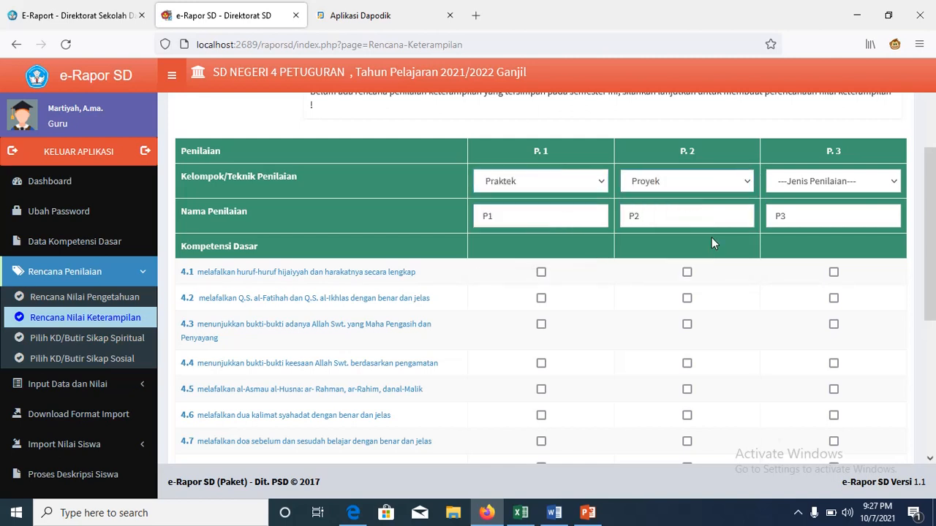
pyautogui.click(895, 183)
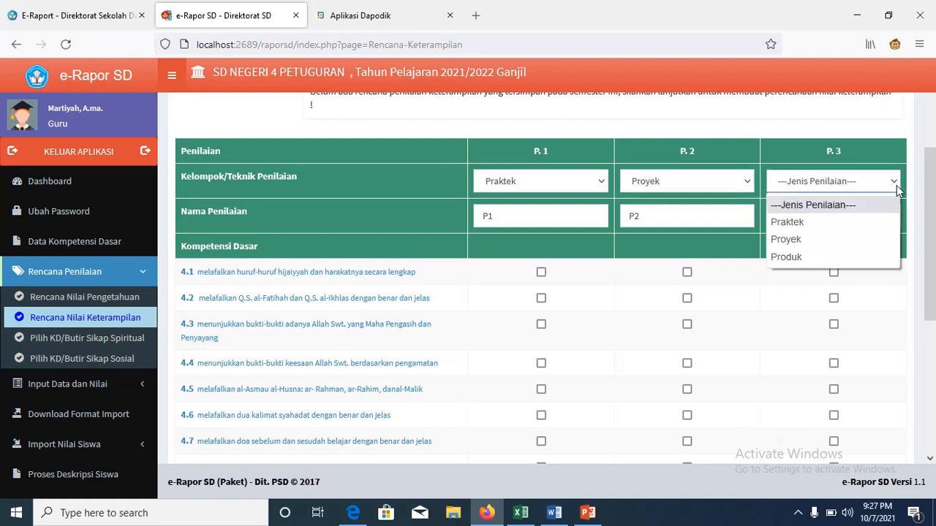
pyautogui.click(857, 230)
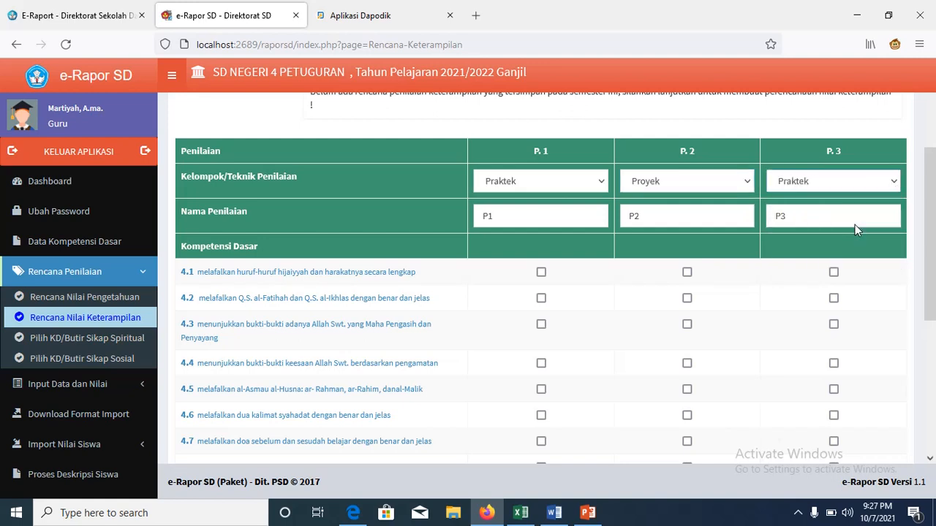
# Step: Tick competencies 4.1–4.9 in rotation across the P1, P2 and P3 columns
pyautogui.scroll(-1, 933, 202)
pyautogui.scroll(-2, 934, 203)
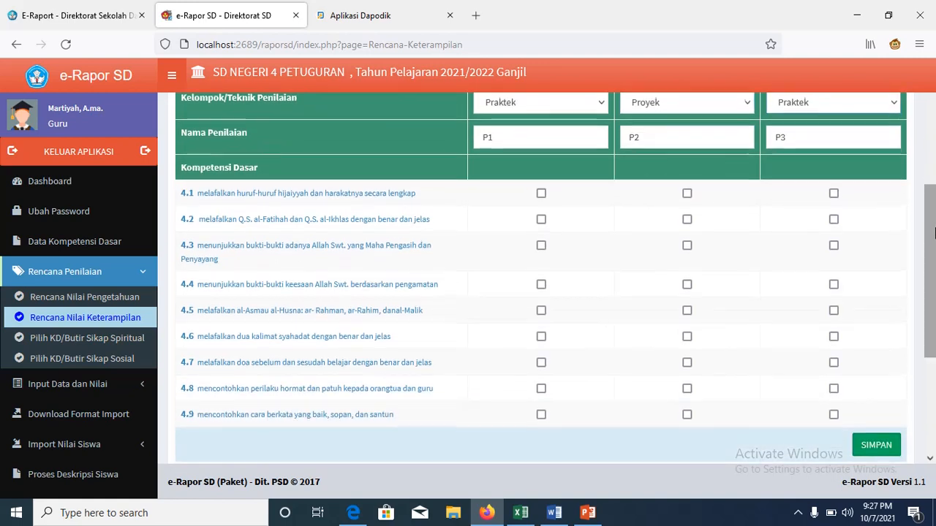
pyautogui.click(541, 194)
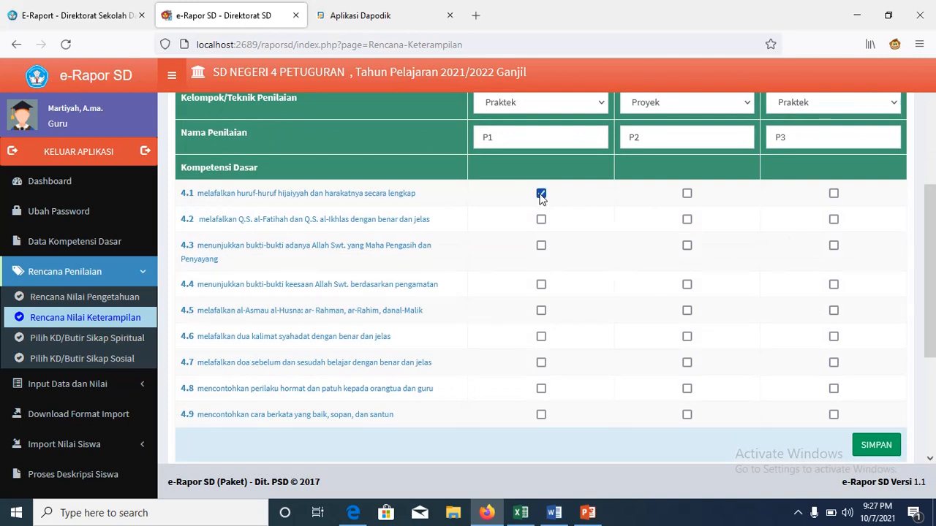
pyautogui.click(687, 219)
pyautogui.click(833, 247)
pyautogui.click(541, 285)
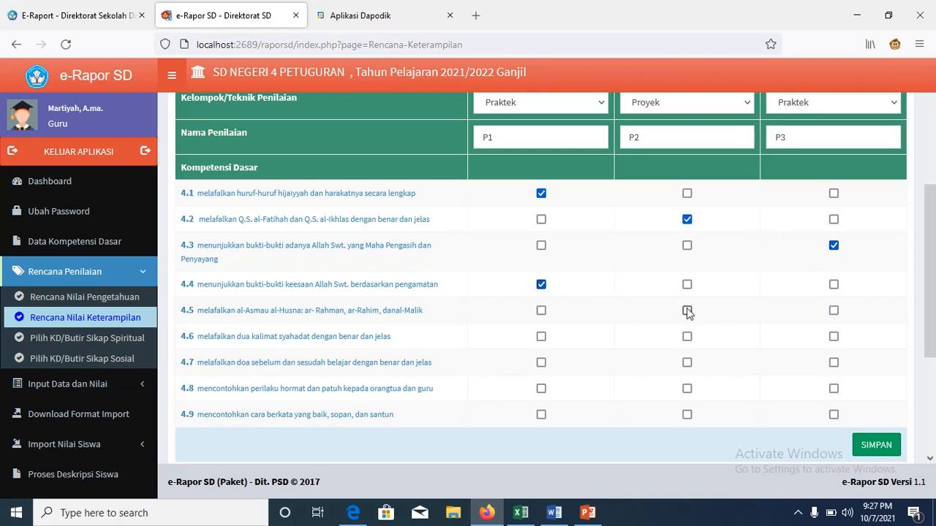
pyautogui.click(834, 336)
pyautogui.click(541, 363)
pyautogui.click(686, 388)
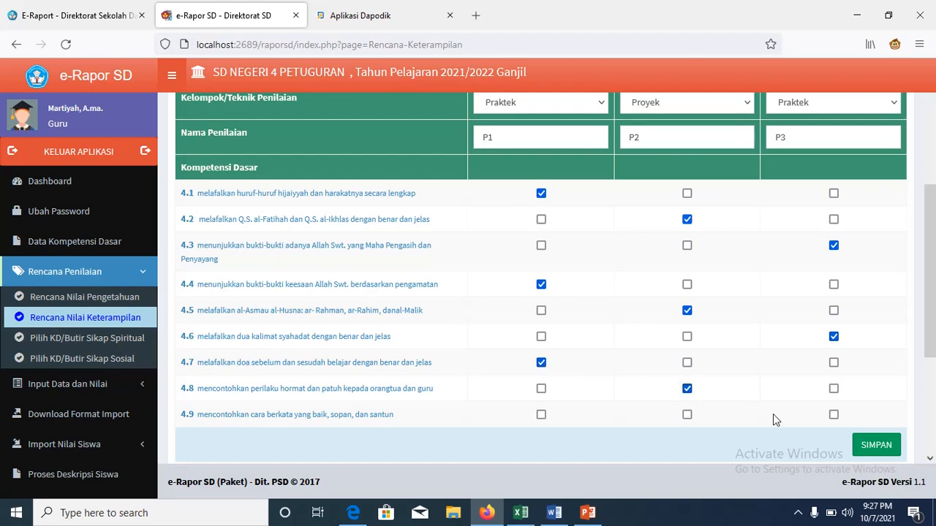
pyautogui.click(833, 414)
pyautogui.scroll(-2, 930, 307)
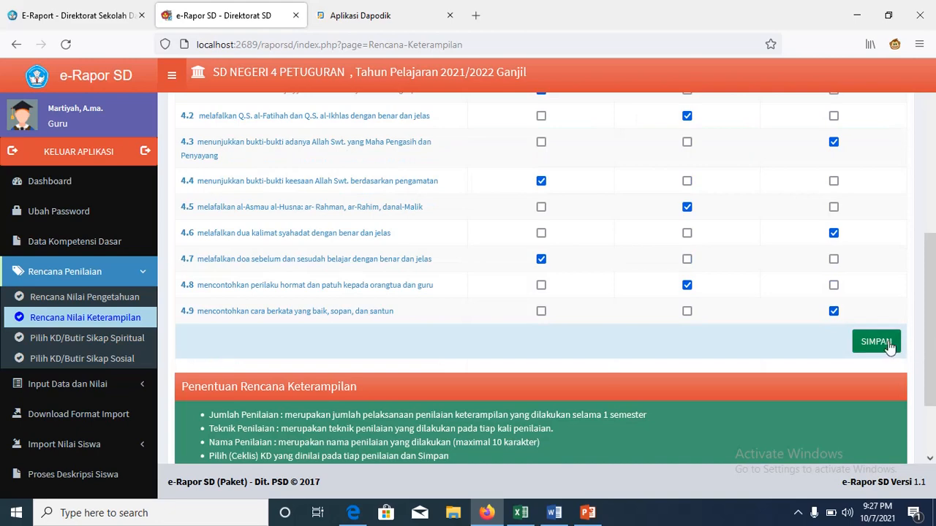
# Step: Save the Kelas 1 PAI skills plan, confirm both alerts, and close the Kelas list unchosen
pyautogui.click(888, 346)
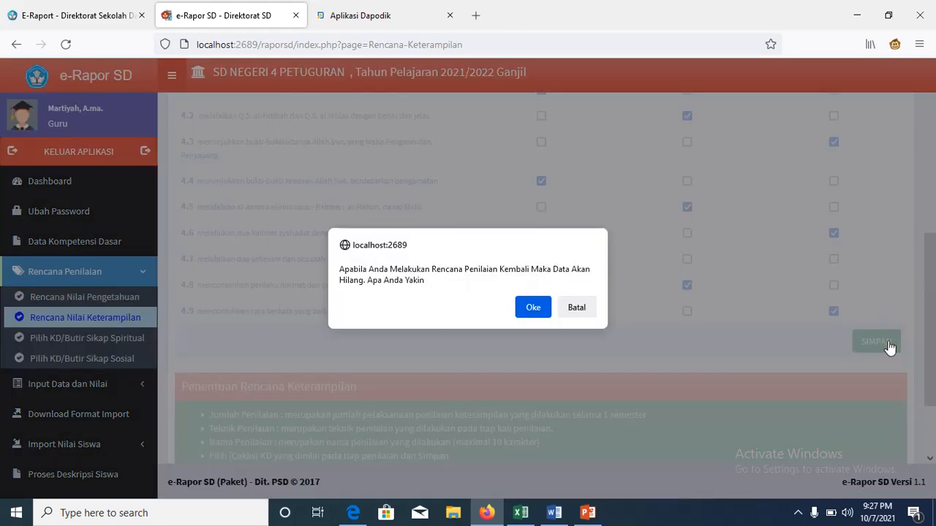
pyautogui.click(530, 309)
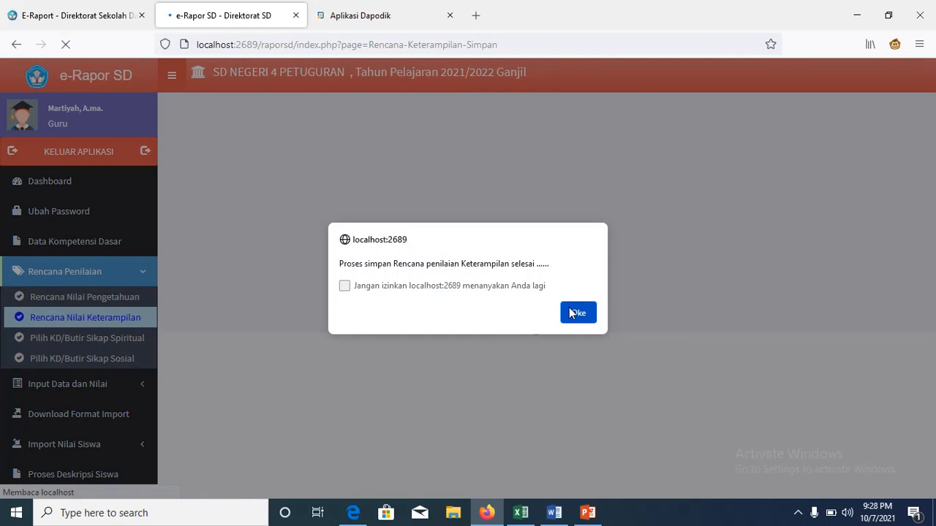
pyautogui.click(577, 313)
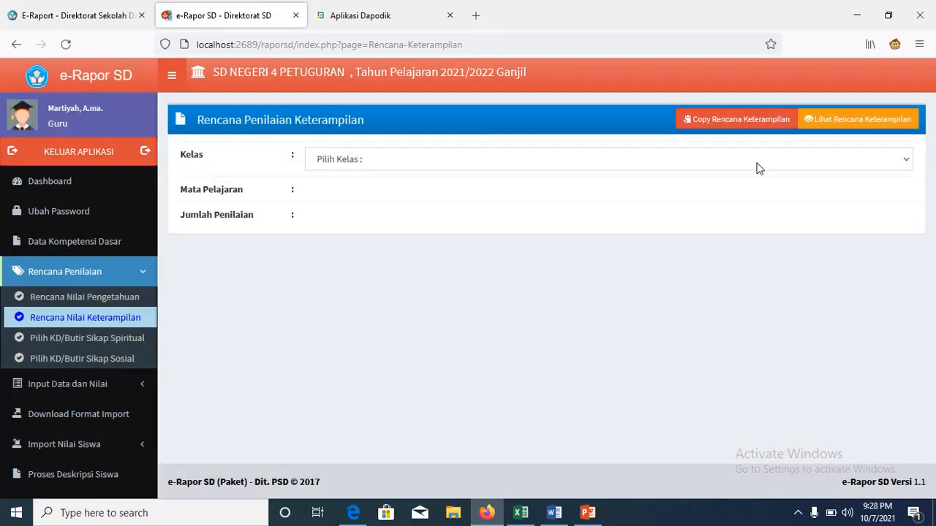
pyautogui.click(910, 172)
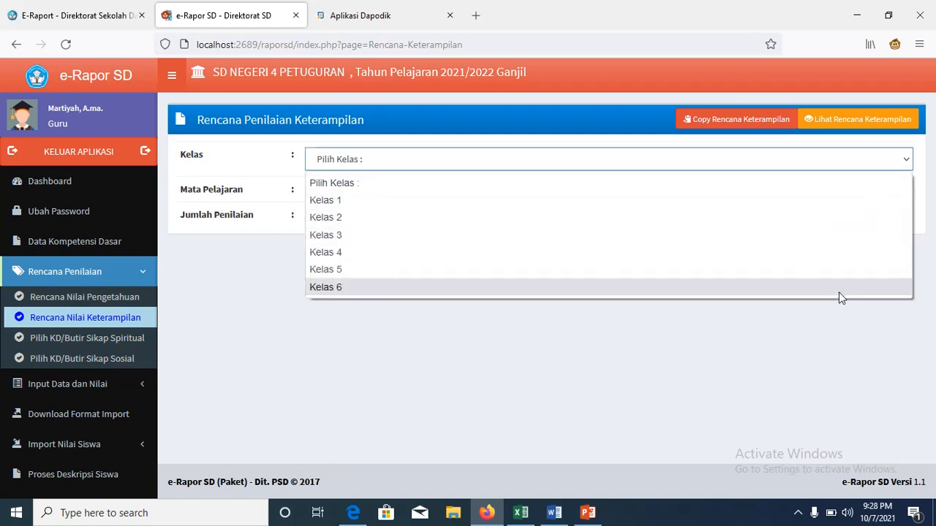
pyautogui.click(780, 345)
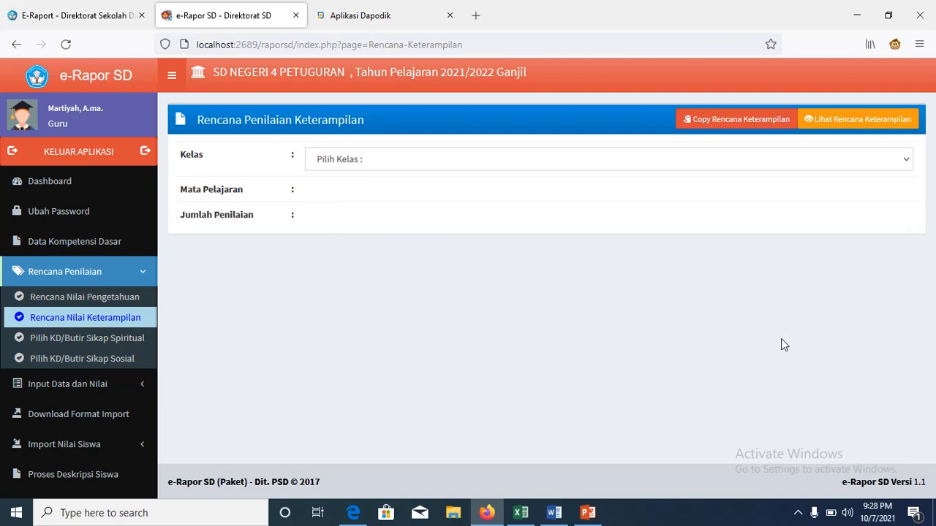
# Step: Start a spiritual attitude plan for Kelas 1 Pendidikan Agama Islam
pyautogui.click(124, 342)
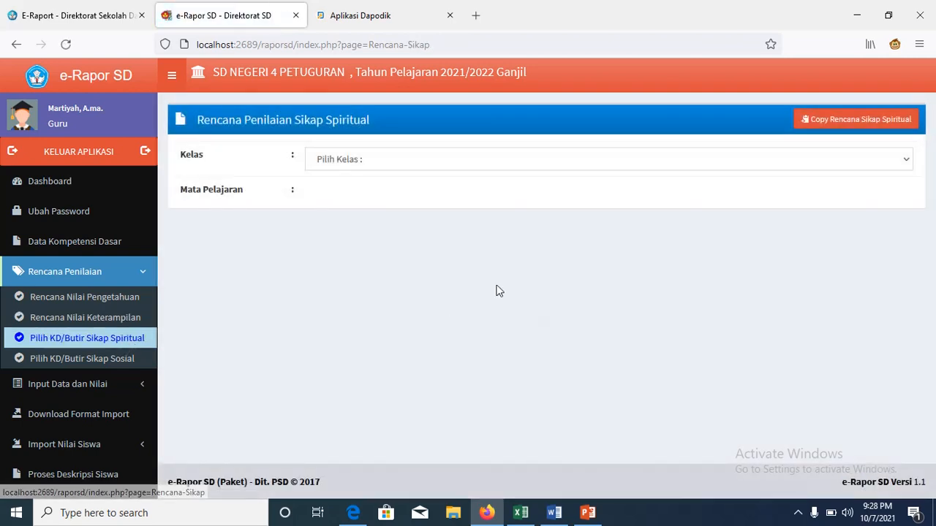
pyautogui.click(910, 166)
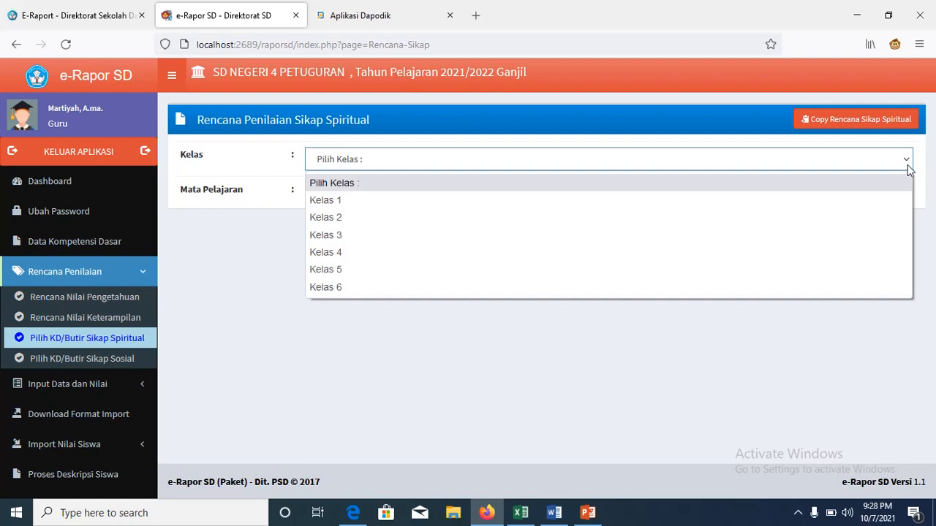
pyautogui.click(879, 197)
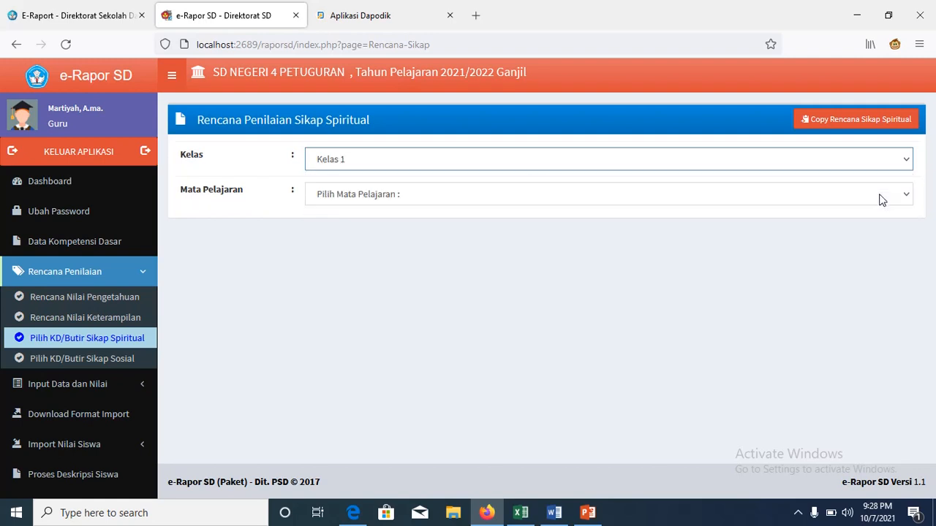
pyautogui.click(906, 195)
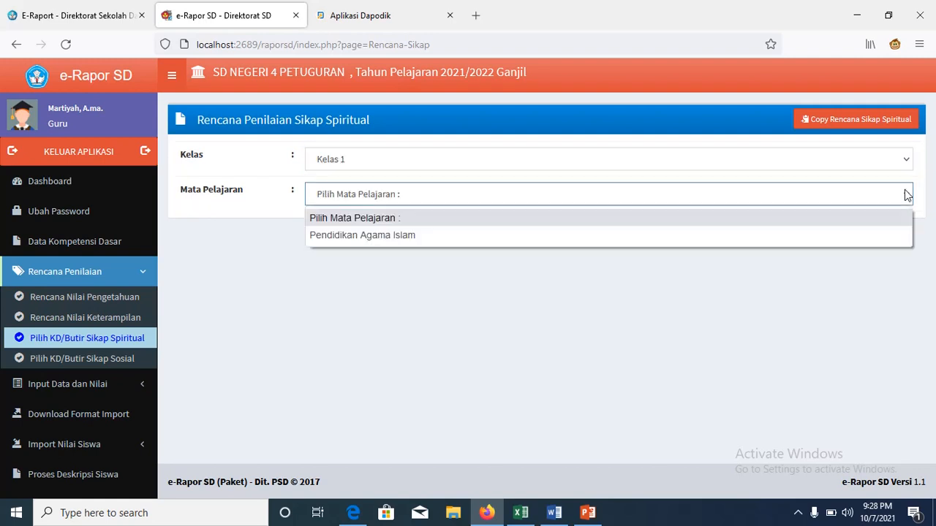
pyautogui.click(849, 234)
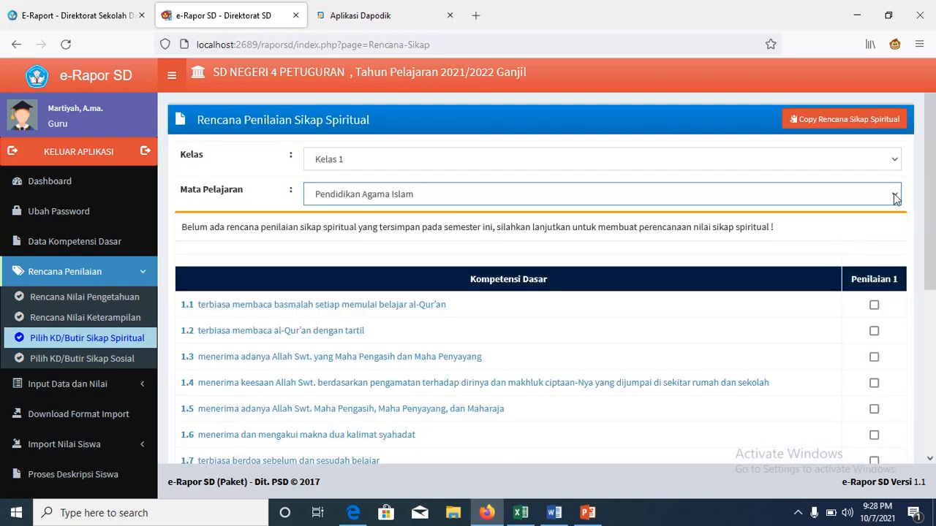
# Step: Tick spiritual competencies 1.1–1.5 and 1.7–1.9 for assessment
pyautogui.moveTo(932, 199); pyautogui.dragTo(933, 261)
pyautogui.click(873, 202)
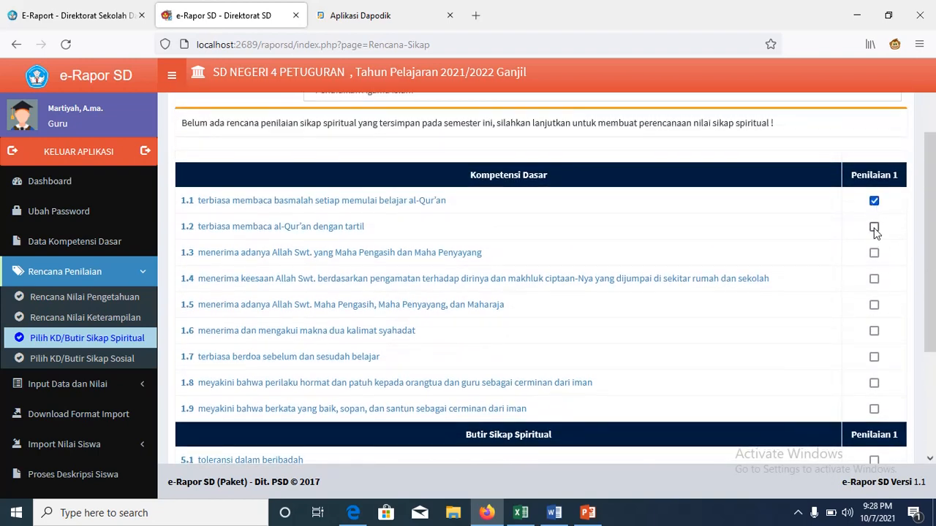
pyautogui.click(875, 229)
pyautogui.click(874, 254)
pyautogui.click(873, 278)
pyautogui.click(873, 304)
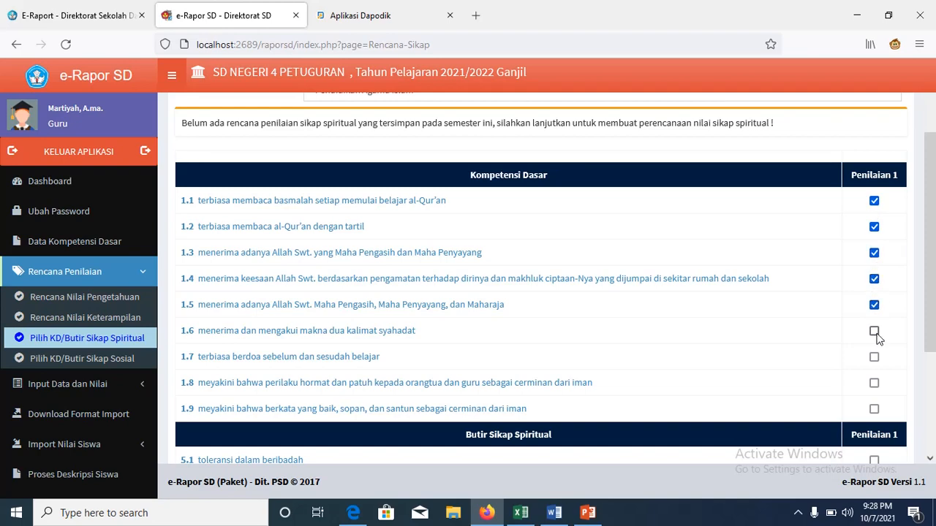
pyautogui.click(873, 357)
pyautogui.click(873, 383)
pyautogui.click(873, 409)
# Step: Tick spiritual attitude items 5.1, 5.2, 5.3 and 5.4
pyautogui.scroll(-3, 875, 409)
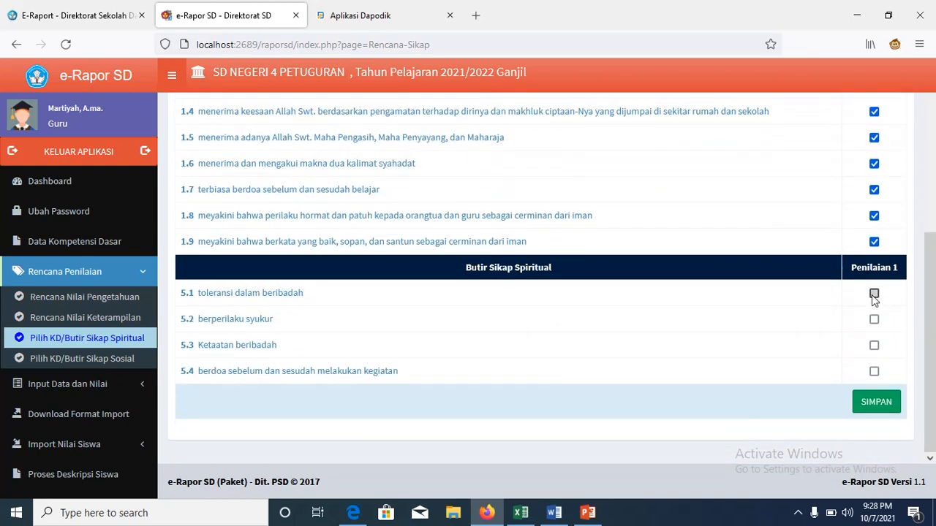
pyautogui.click(873, 295)
pyautogui.click(874, 321)
pyautogui.click(874, 346)
pyautogui.click(874, 373)
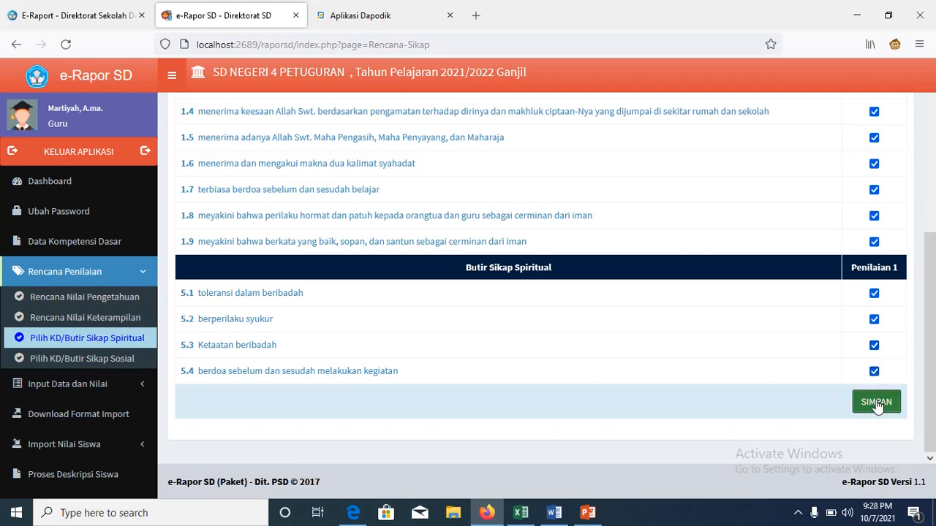
# Step: Save the spiritual attitude plan, confirm both alerts, and leave the class unchosen
pyautogui.click(877, 405)
pyautogui.click(536, 307)
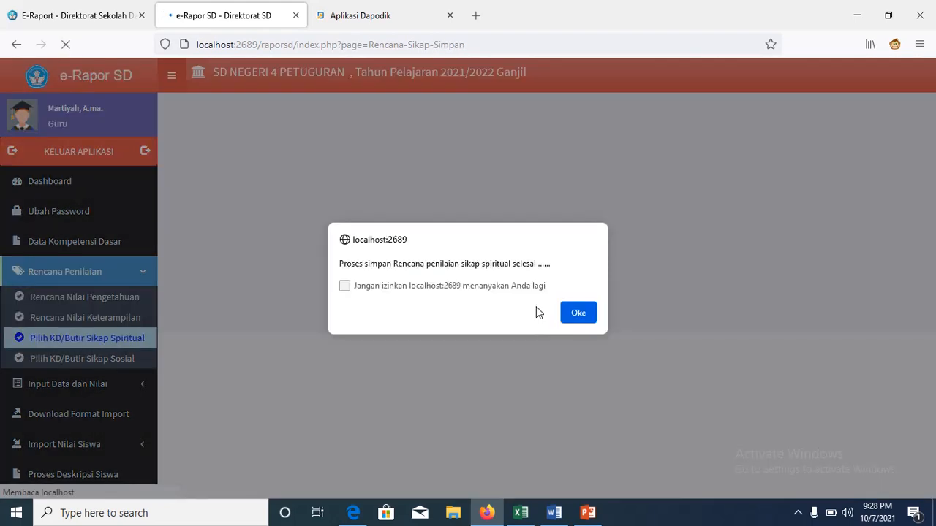
pyautogui.click(579, 313)
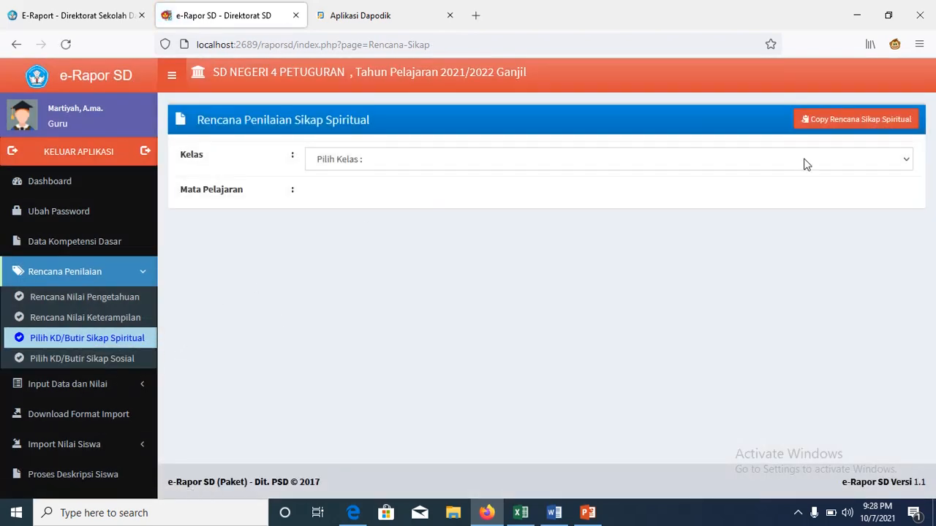
pyautogui.click(907, 162)
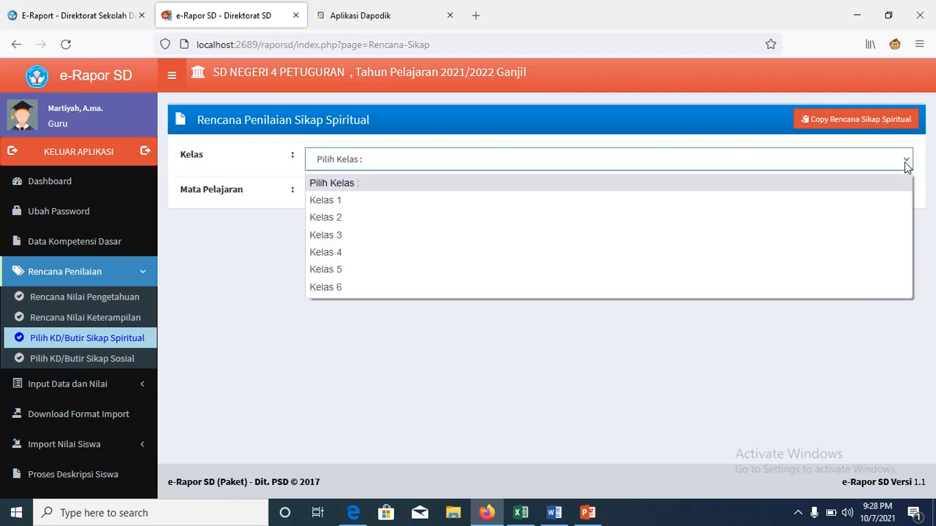
pyautogui.click(795, 323)
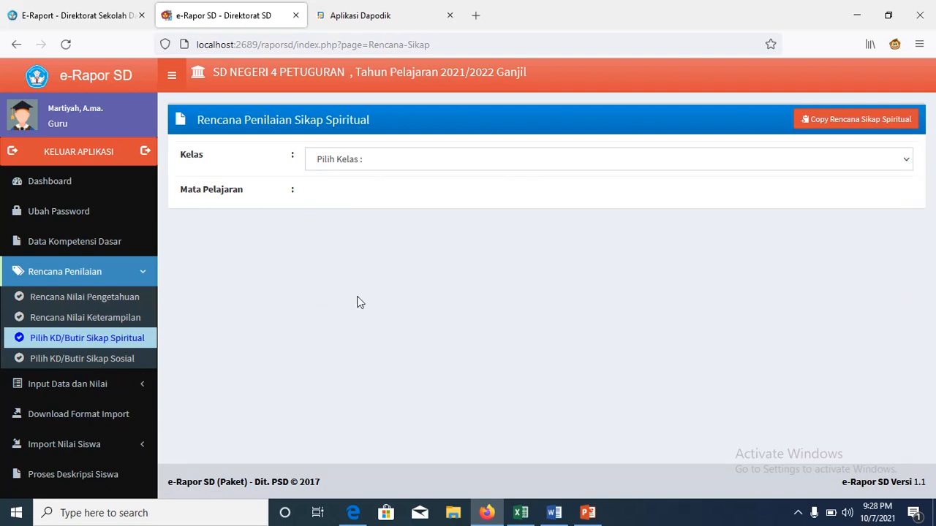
# Step: Start a social attitude plan for Kelas 1 Pendidikan Agama Islam
pyautogui.click(136, 362)
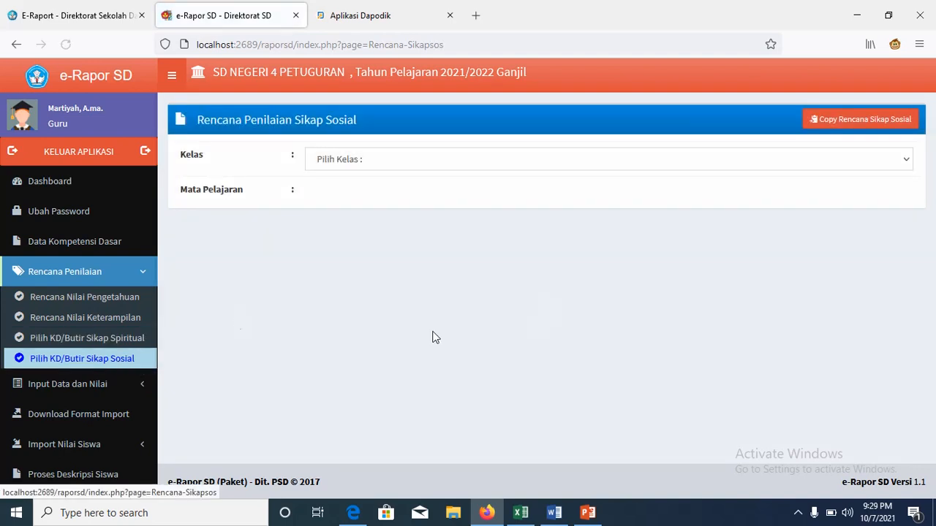
pyautogui.click(901, 159)
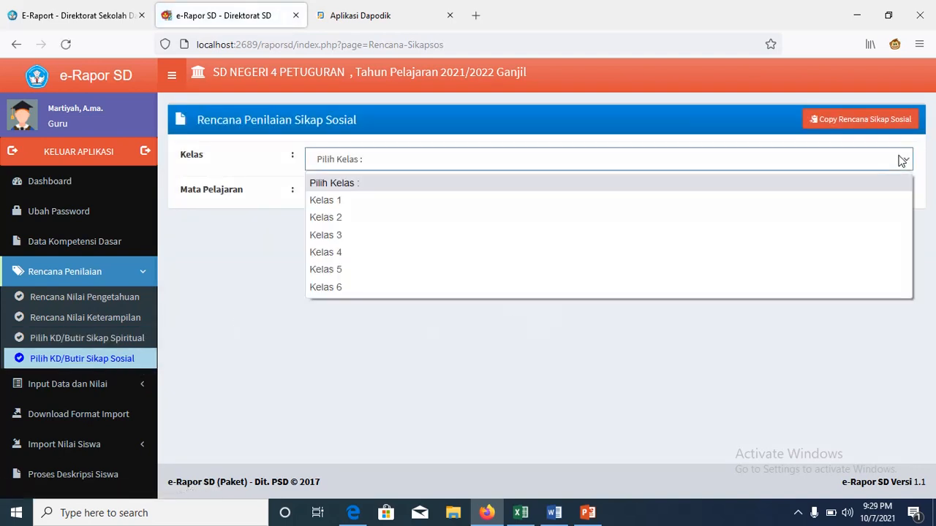
pyautogui.click(858, 198)
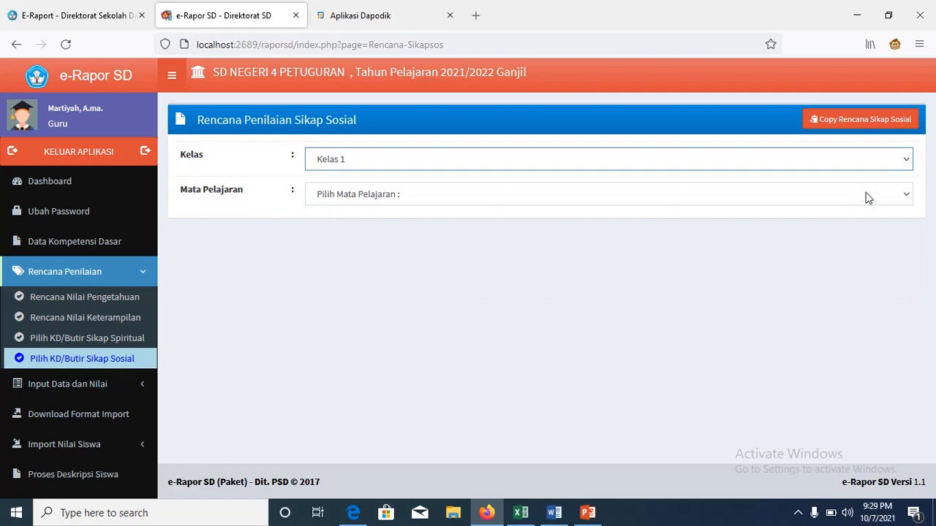
pyautogui.click(906, 193)
pyautogui.click(856, 238)
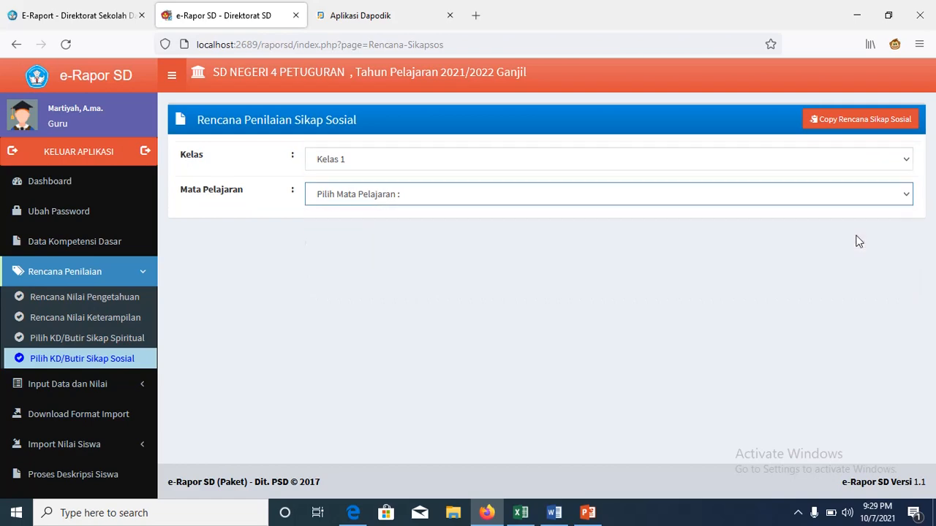
# Step: Tick social competencies 2.1 through 2.9 under Penilaian 1
pyautogui.moveTo(926, 209)
pyautogui.mouseDown()
pyautogui.moveTo(929, 271)
pyautogui.moveTo(931, 199)
pyautogui.mouseUp()
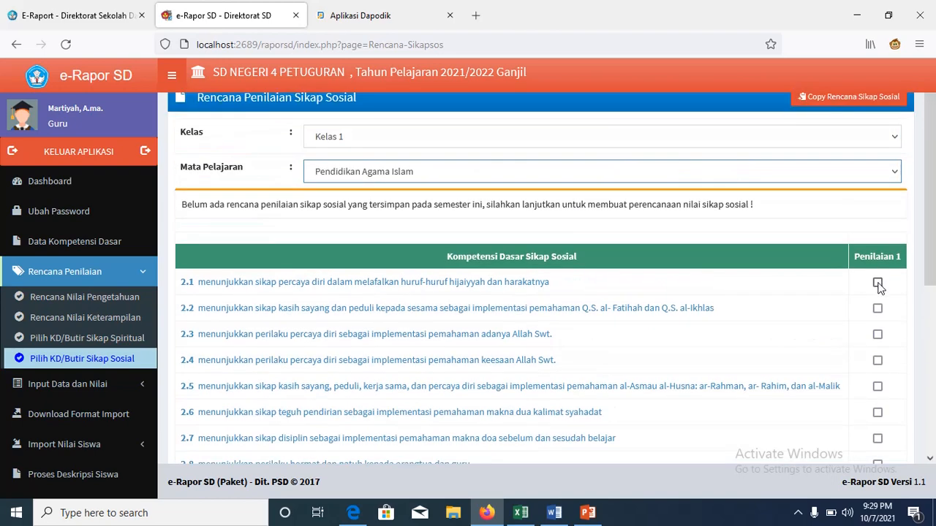
pyautogui.click(877, 282)
pyautogui.click(877, 309)
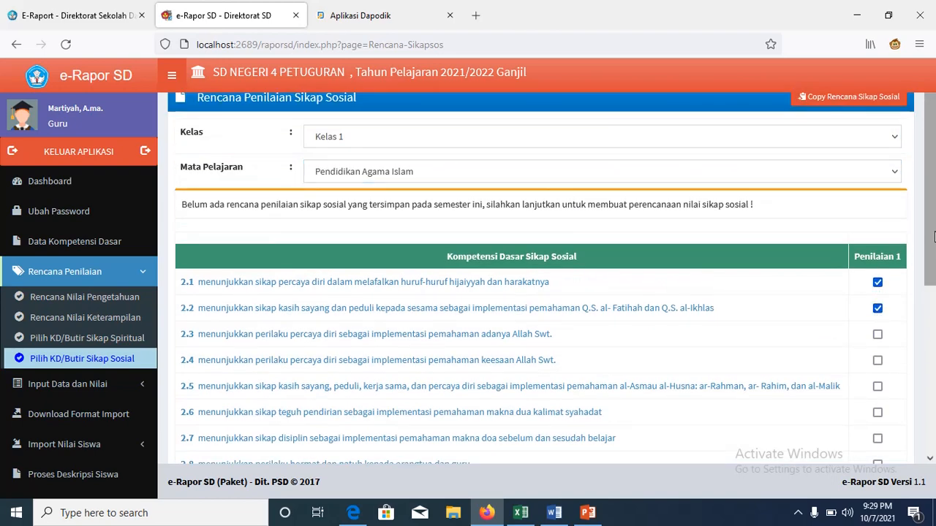
pyautogui.scroll(-2, 918, 266)
pyautogui.click(881, 244)
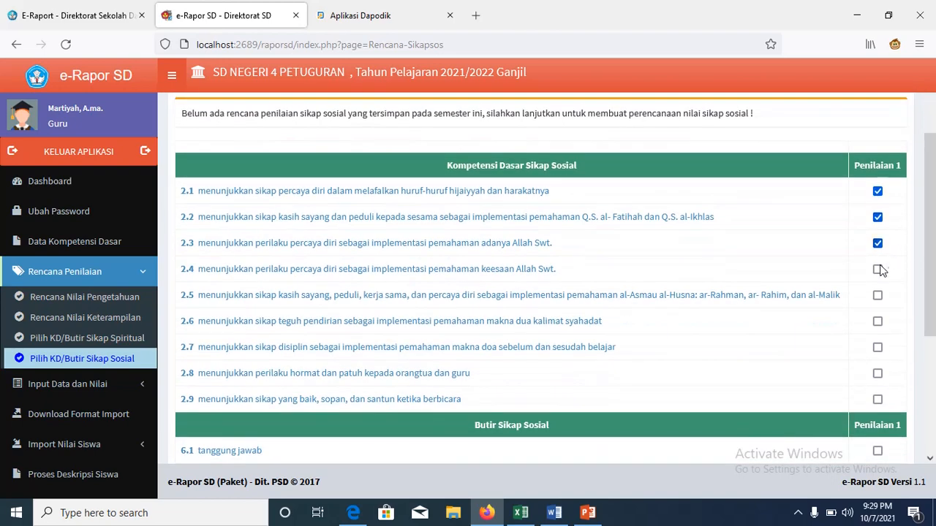
pyautogui.click(878, 269)
pyautogui.click(877, 295)
pyautogui.click(878, 321)
pyautogui.click(878, 347)
pyautogui.click(878, 375)
pyautogui.click(878, 400)
# Step: Tick the disiplin, peduli, santun, jujur and percaya diri attitude items
pyautogui.moveTo(929, 294); pyautogui.dragTo(935, 411)
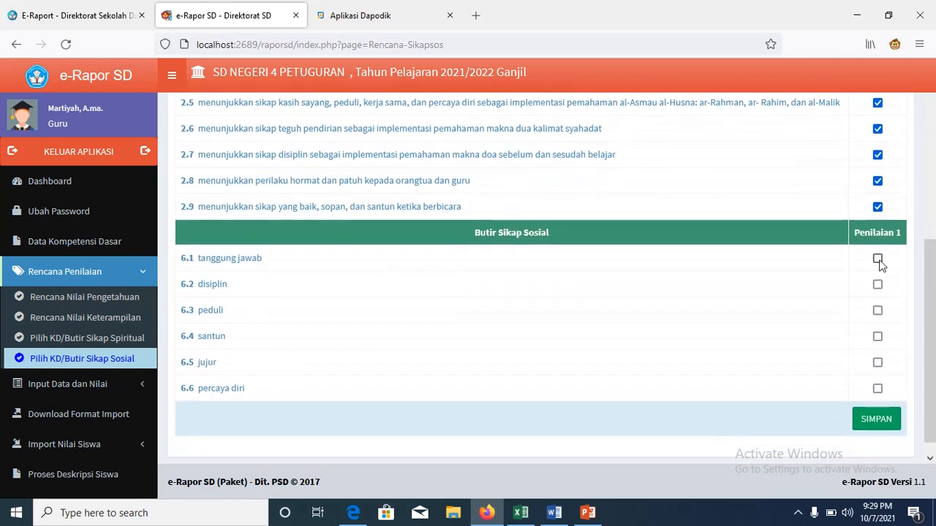
pyautogui.click(877, 285)
pyautogui.click(877, 311)
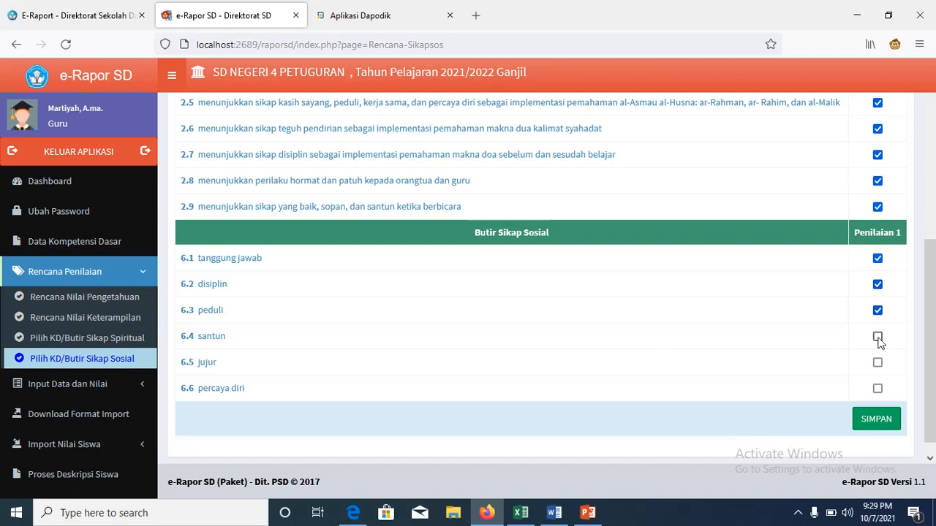
pyautogui.click(877, 337)
pyautogui.click(878, 364)
pyautogui.click(878, 389)
# Step: Save the social attitude plan, confirming the replacement and the saved alert
pyautogui.click(878, 418)
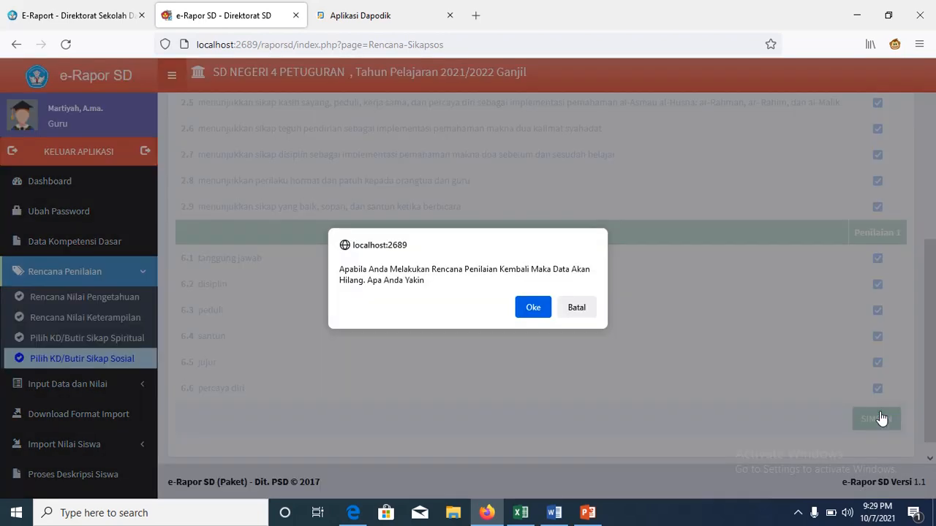
pyautogui.click(541, 312)
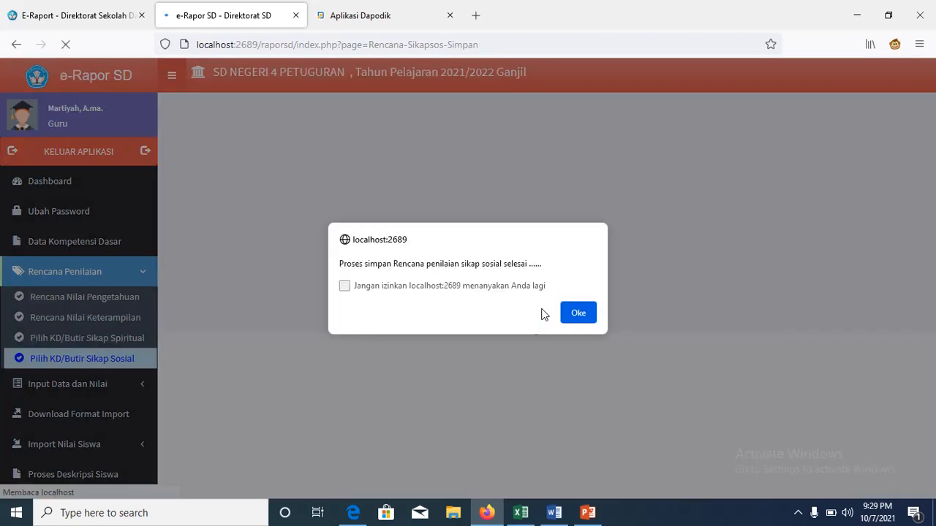
pyautogui.click(576, 311)
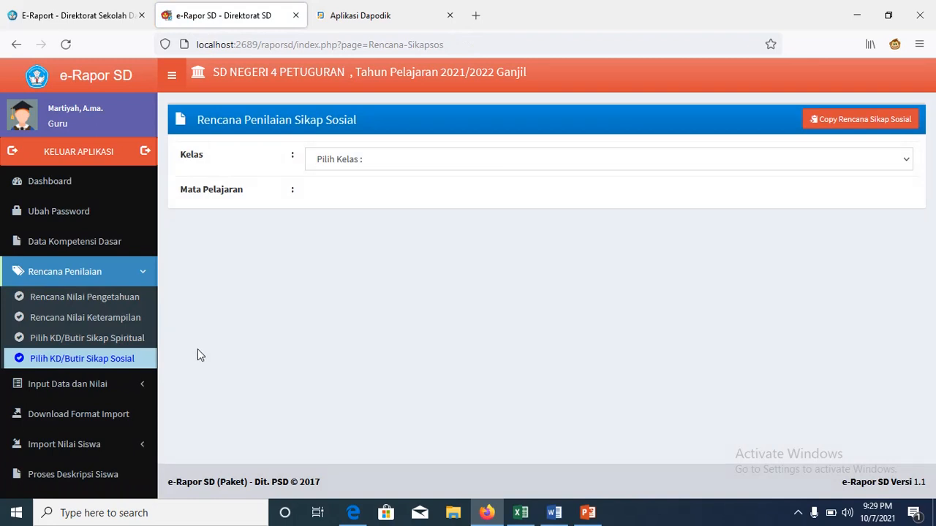
pyautogui.click(116, 388)
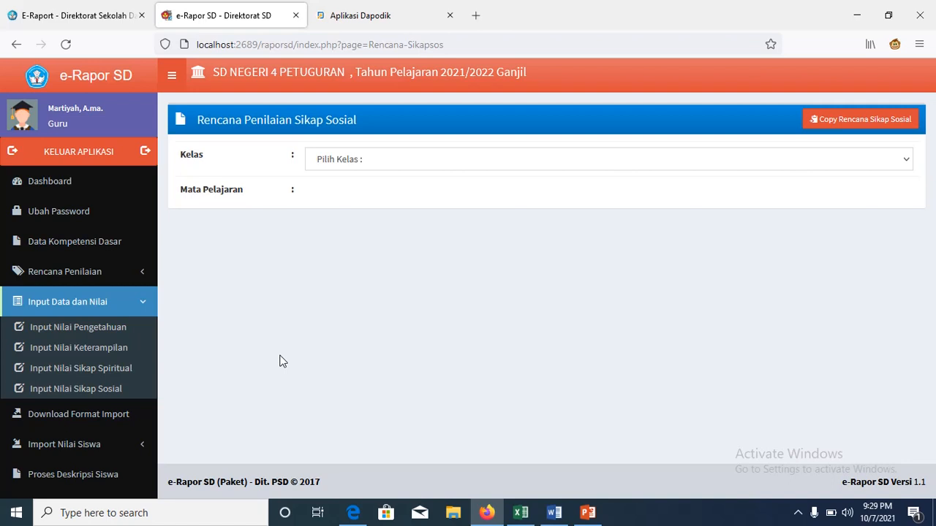
# Step: Open Input Nilai Pengetahuan with Kelas 1 and Pendidikan Agama Islam selected
pyautogui.click(116, 329)
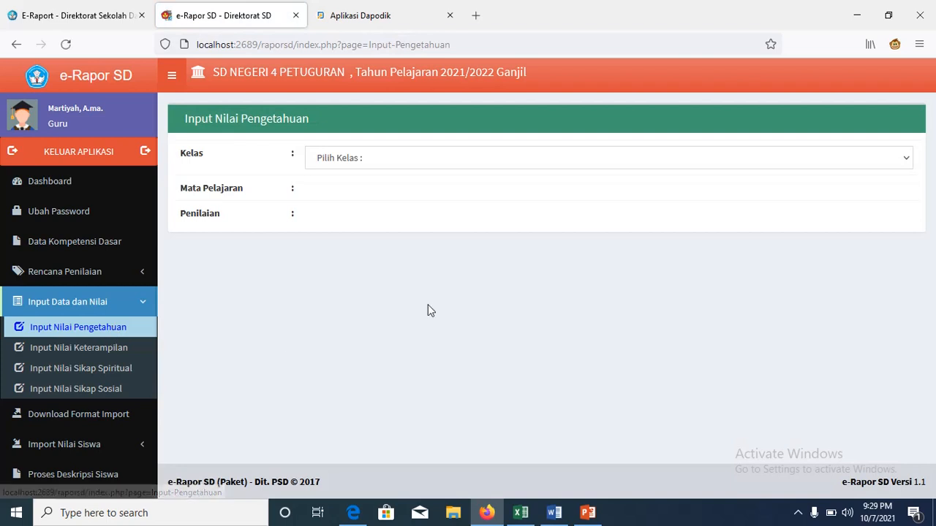
pyautogui.click(905, 162)
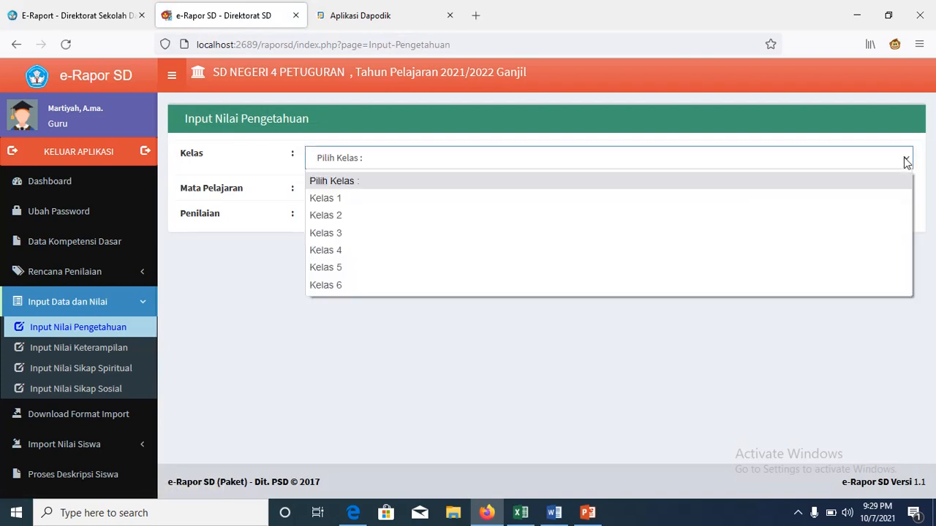
pyautogui.click(860, 196)
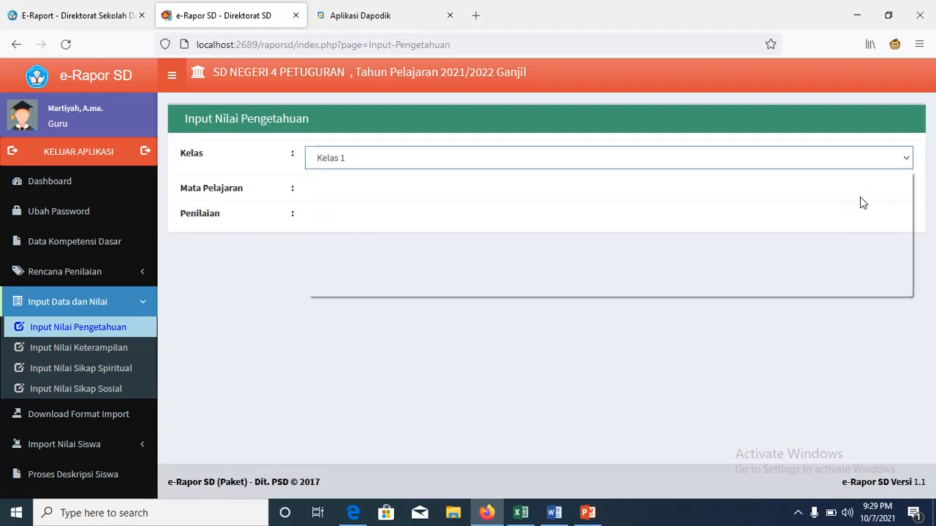
pyautogui.click(904, 197)
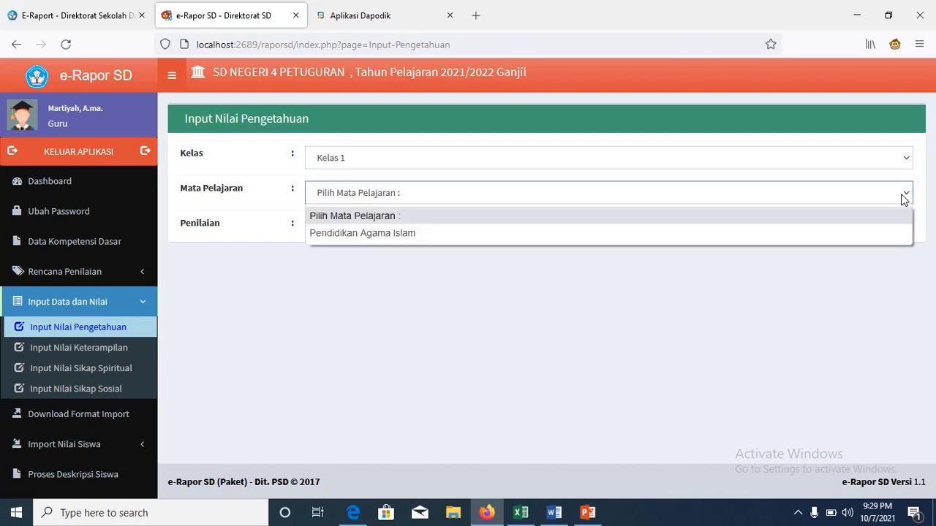
pyautogui.click(865, 233)
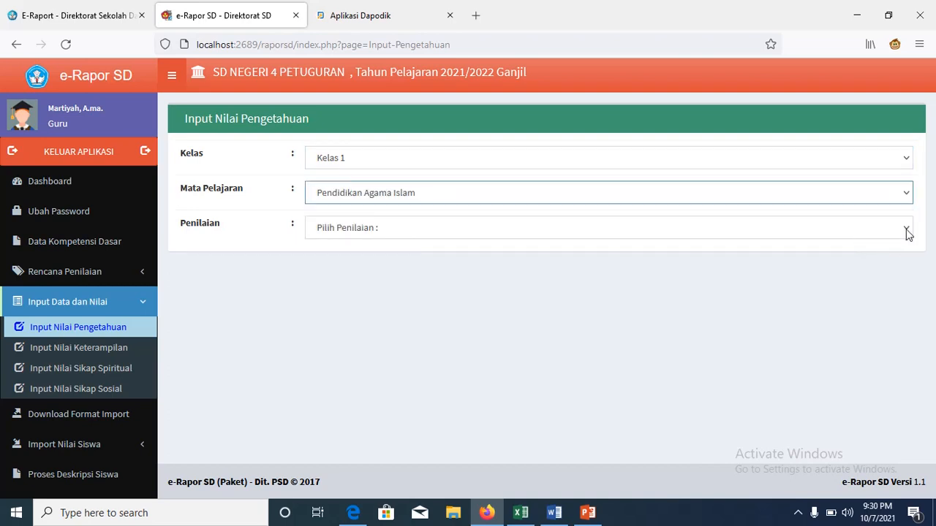
pyautogui.click(906, 231)
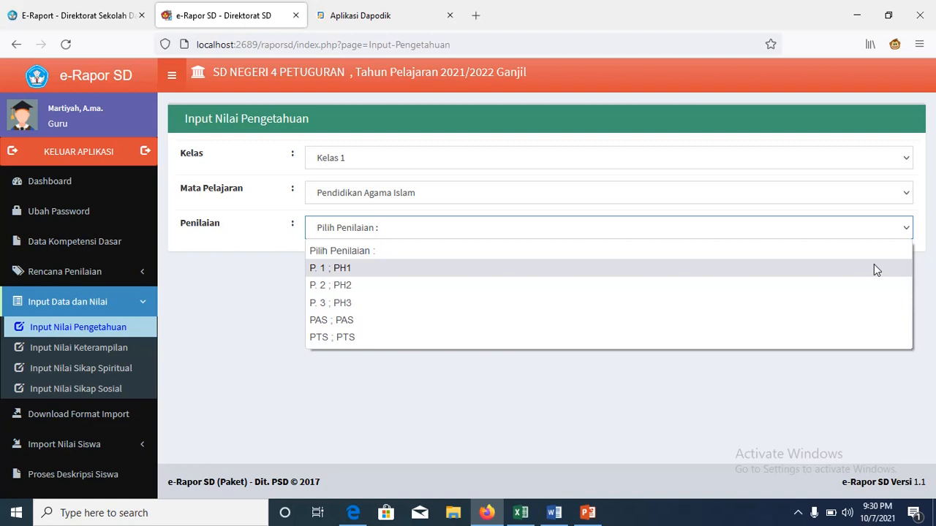
# Step: Select assessment P. 1 ; PH1 and enter 80 in the first students' KD 3.1 scores
pyautogui.click(873, 267)
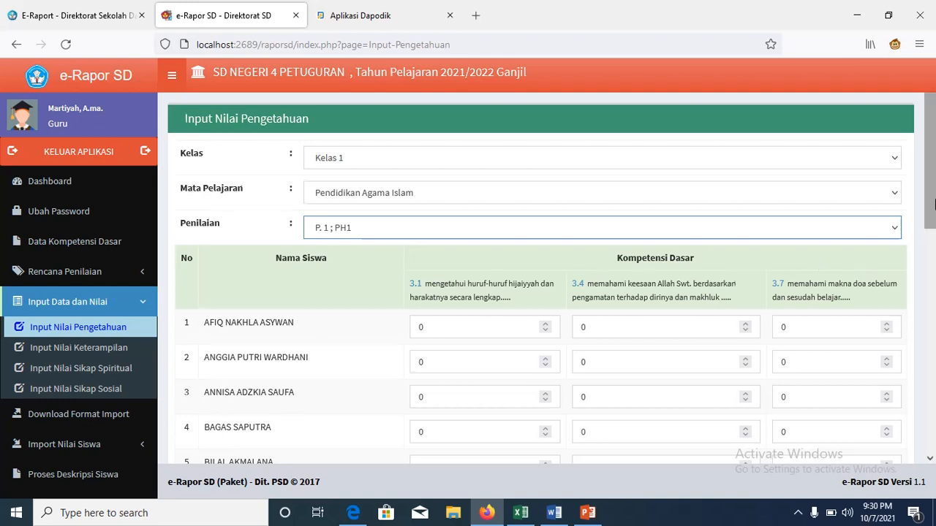
pyautogui.moveTo(935, 205); pyautogui.dragTo(934, 228)
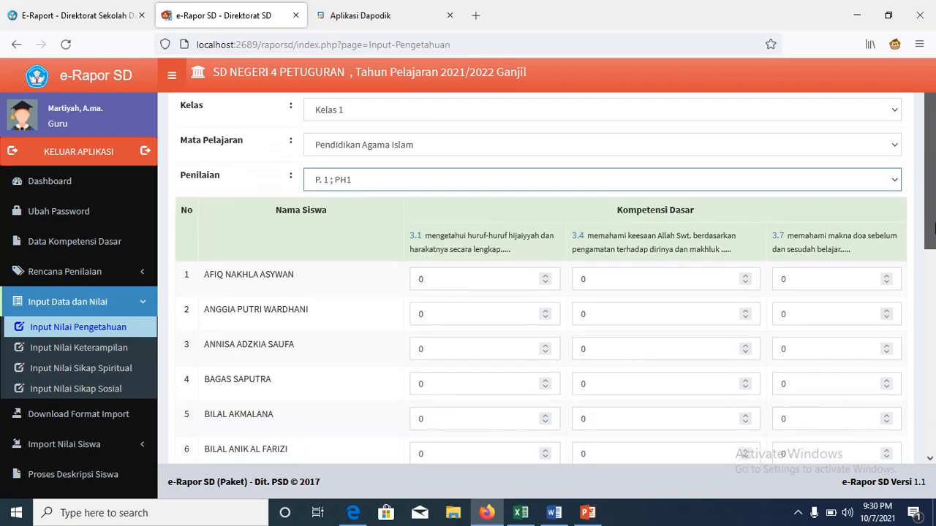
pyautogui.click(489, 283)
pyautogui.doubleClick(489, 284)
pyautogui.write('80')
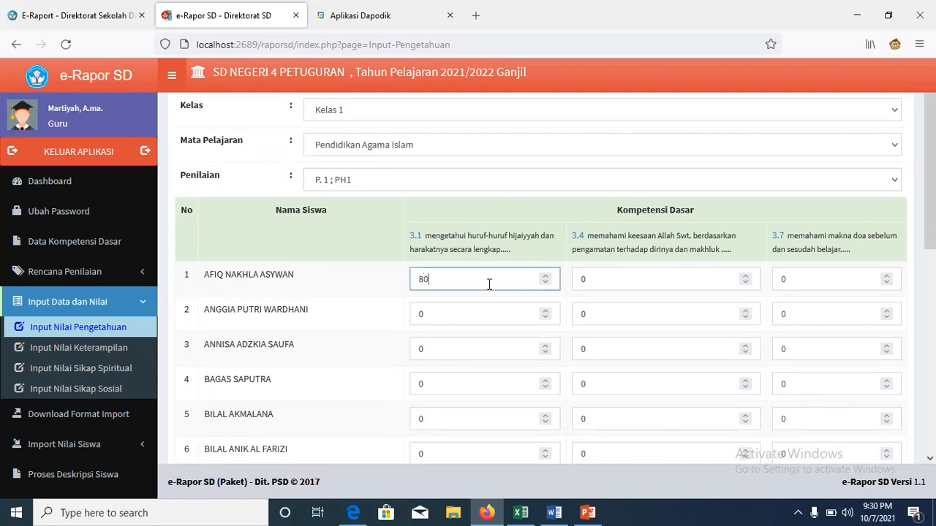
pyautogui.click(479, 311)
pyautogui.doubleClick(478, 311)
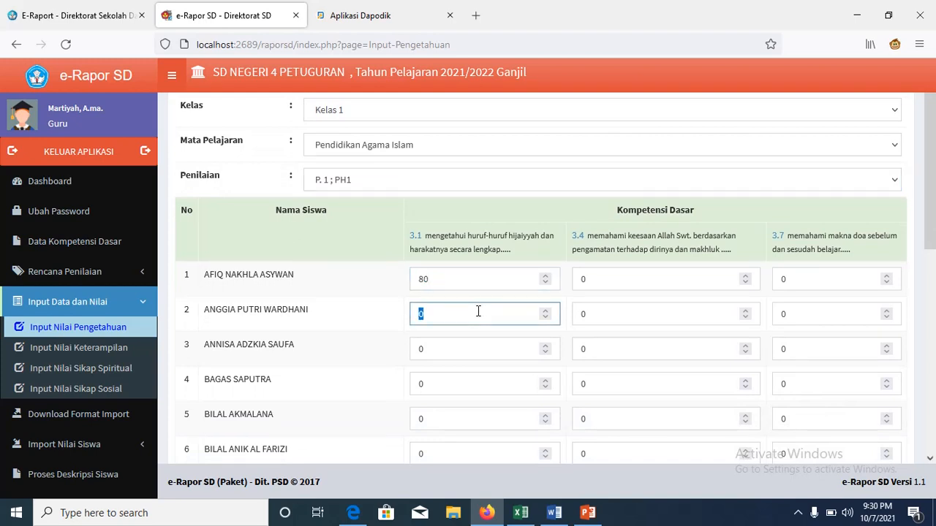
pyautogui.write('80')
pyautogui.click(436, 353)
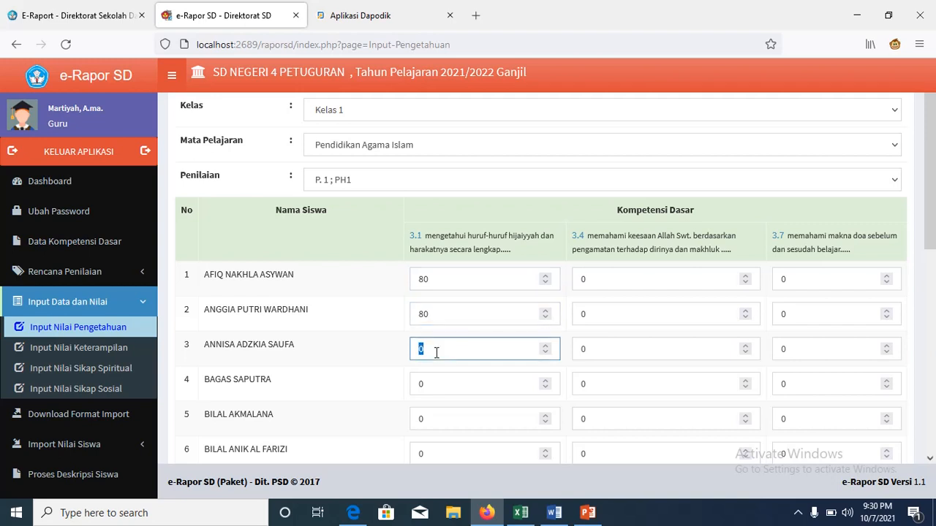
# Step: Enter 80 in rows 15–17 KD 3.7 scores and save the PH1 knowledge scores
pyautogui.click(783, 298)
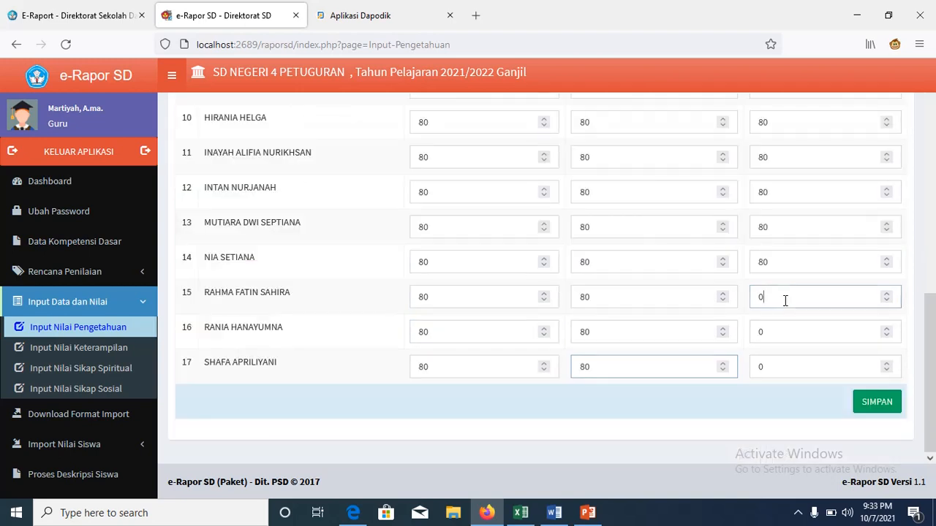
pyautogui.doubleClick(783, 298)
pyautogui.write('80')
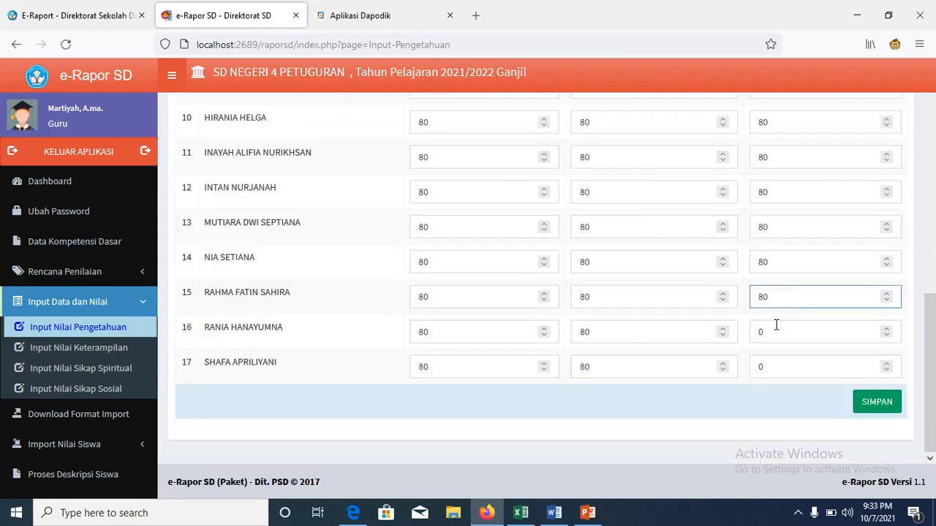
pyautogui.click(776, 327)
pyautogui.doubleClick(775, 328)
pyautogui.write('80')
pyautogui.click(775, 371)
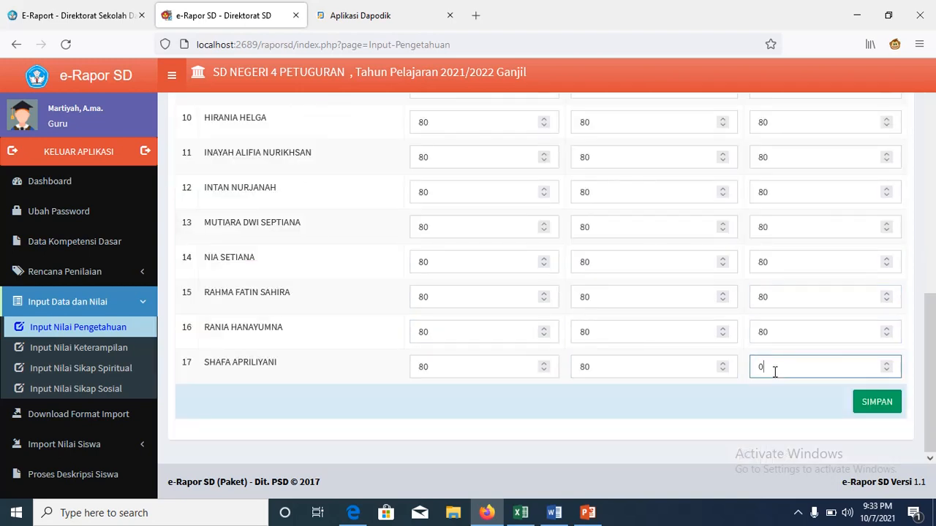
pyautogui.doubleClick(775, 371)
pyautogui.write('80')
pyautogui.click(874, 403)
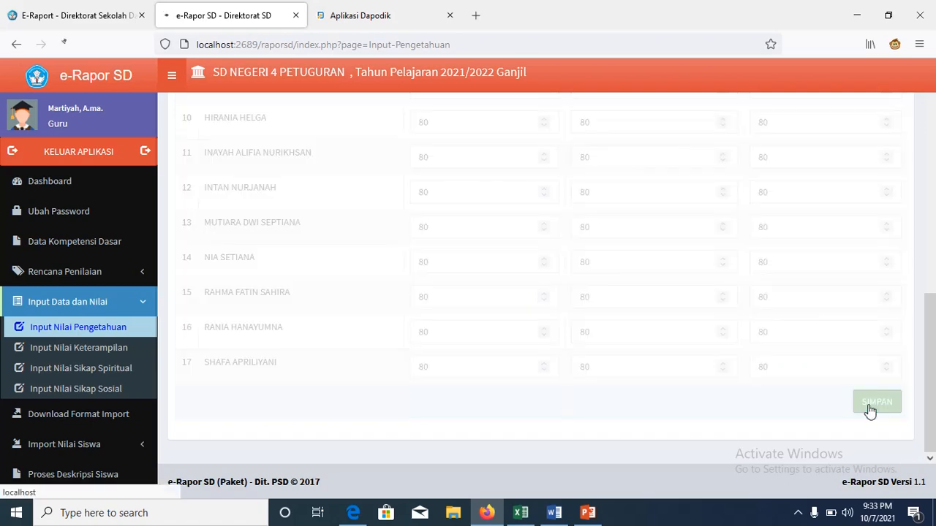
pyautogui.click(579, 302)
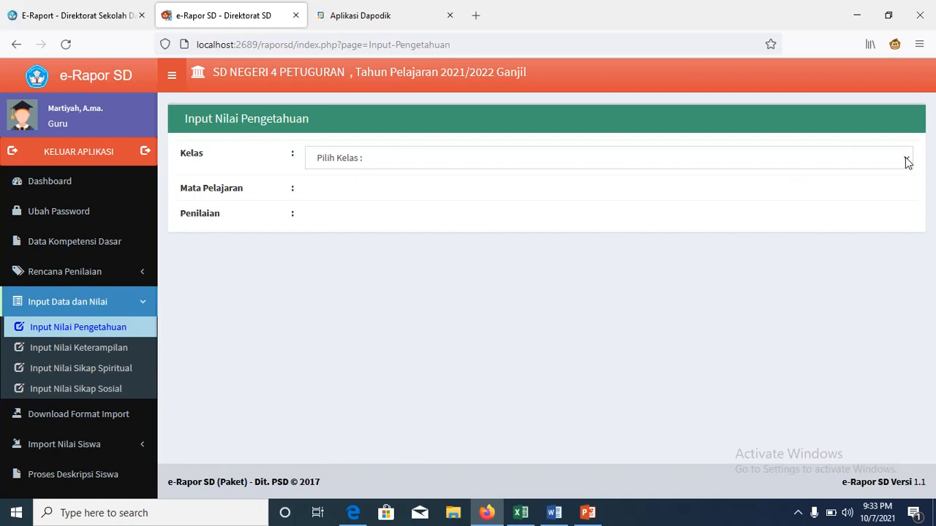
# Step: Select Kelas 1, Pendidikan Agama Islam and the P. 3 ; PH3 assessment
pyautogui.click(907, 158)
pyautogui.click(883, 198)
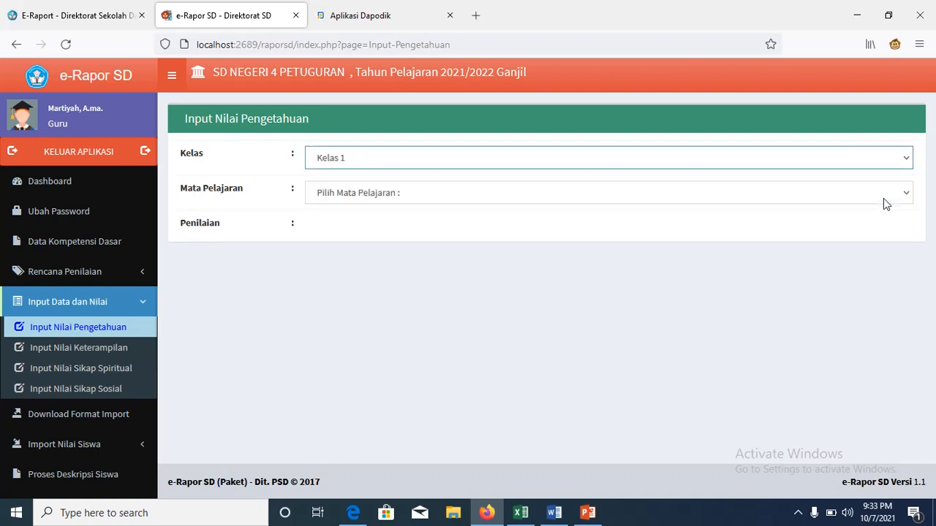
pyautogui.click(907, 195)
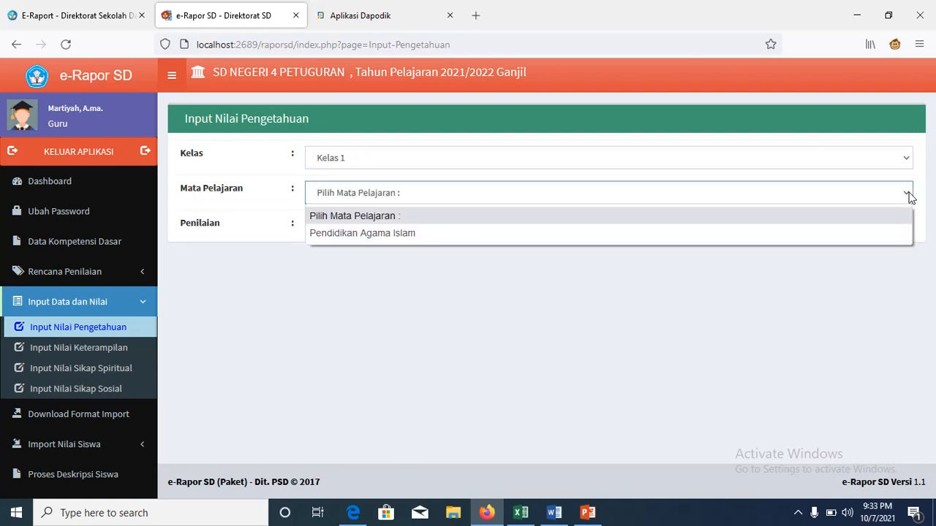
pyautogui.click(868, 231)
pyautogui.click(907, 229)
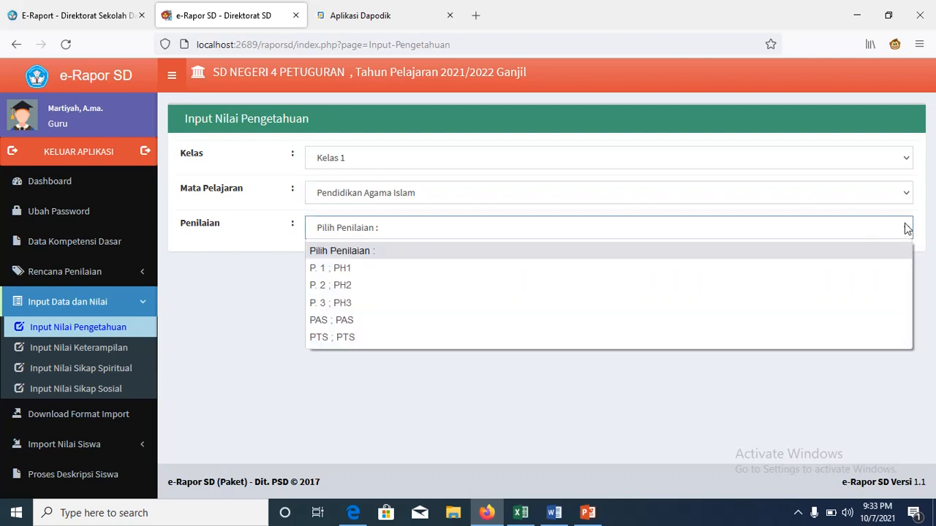
pyautogui.click(849, 314)
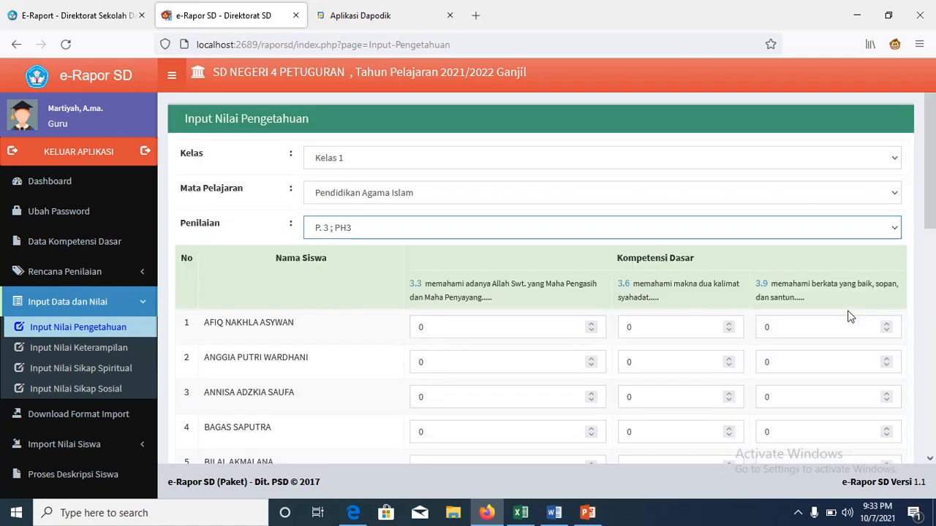
# Step: Enter 80 for every student's PH3 scores and save them
pyautogui.click(491, 324)
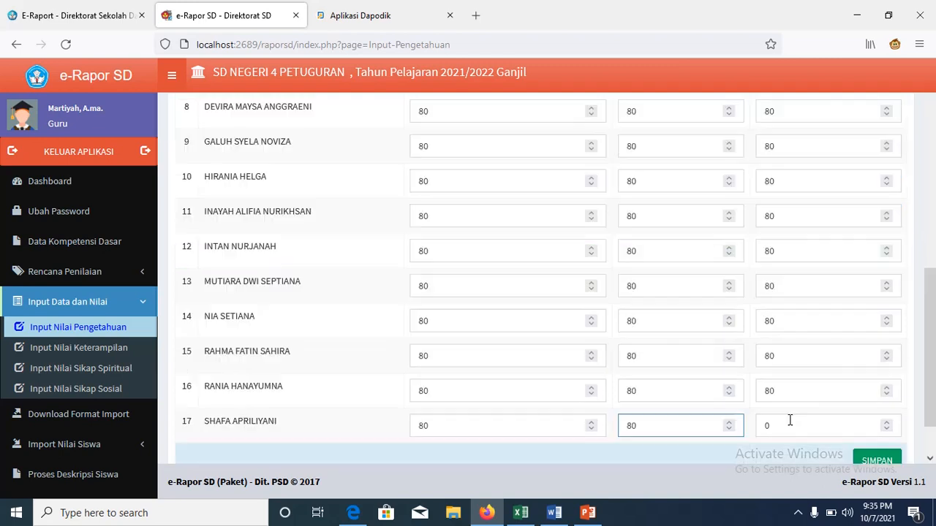
pyautogui.click(789, 421)
pyautogui.doubleClick(789, 420)
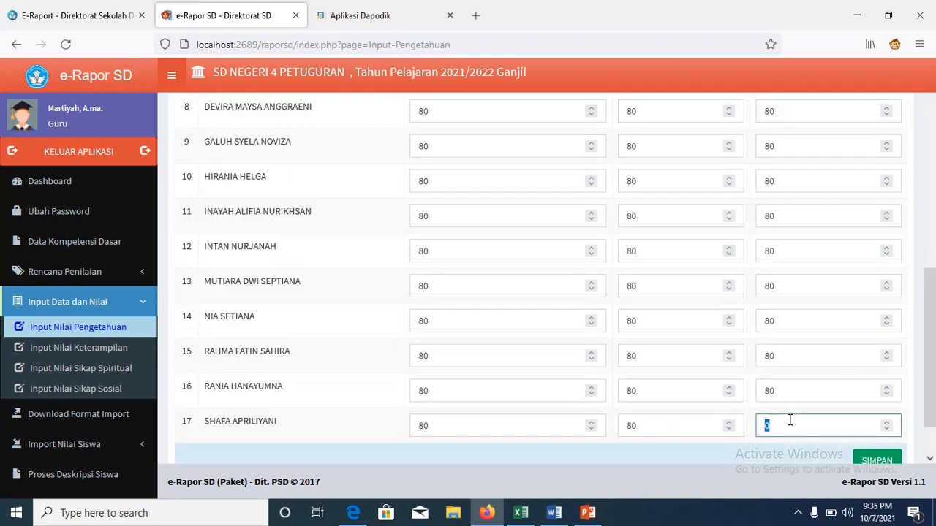
pyautogui.write('80')
pyautogui.scroll(-2, 934, 351)
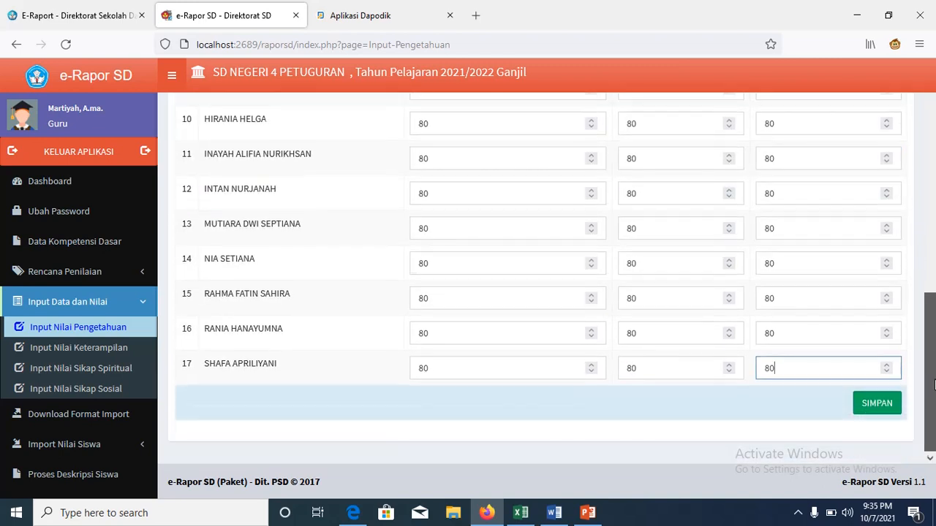
pyautogui.click(889, 410)
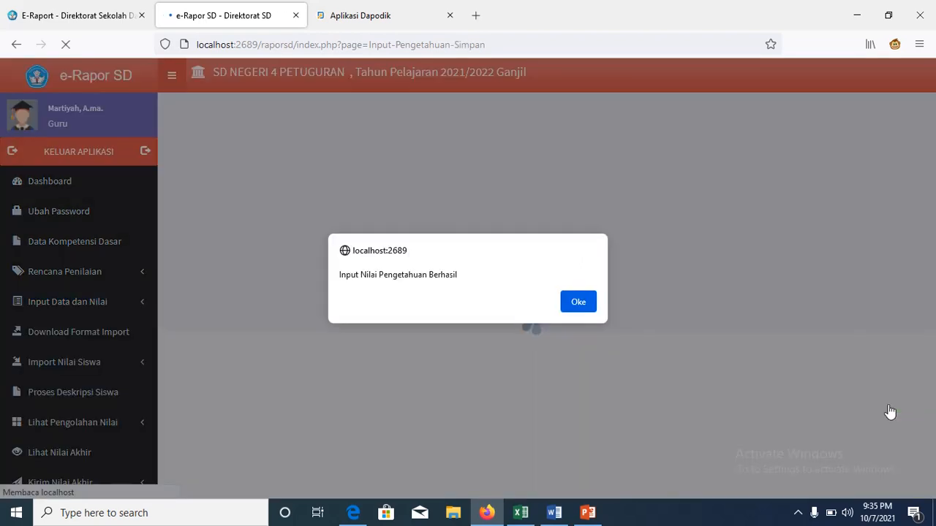
pyautogui.click(578, 302)
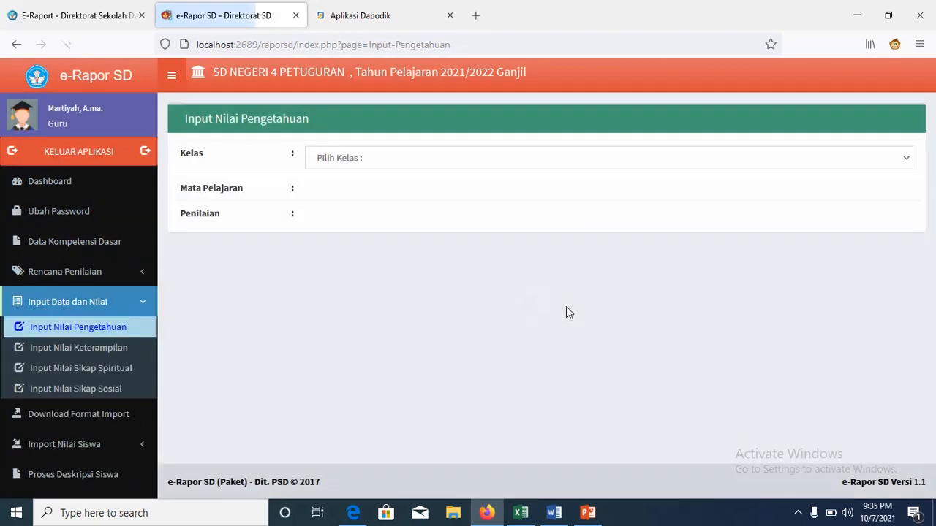
pyautogui.click(893, 167)
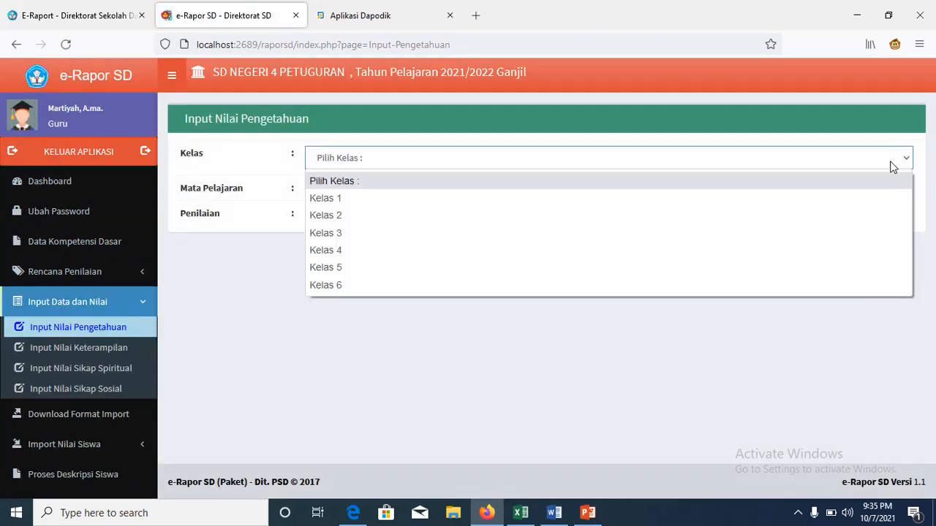
# Step: Select Kelas 1, Pendidikan Agama Islam and the PTS ; PTS assessment
pyautogui.click(875, 196)
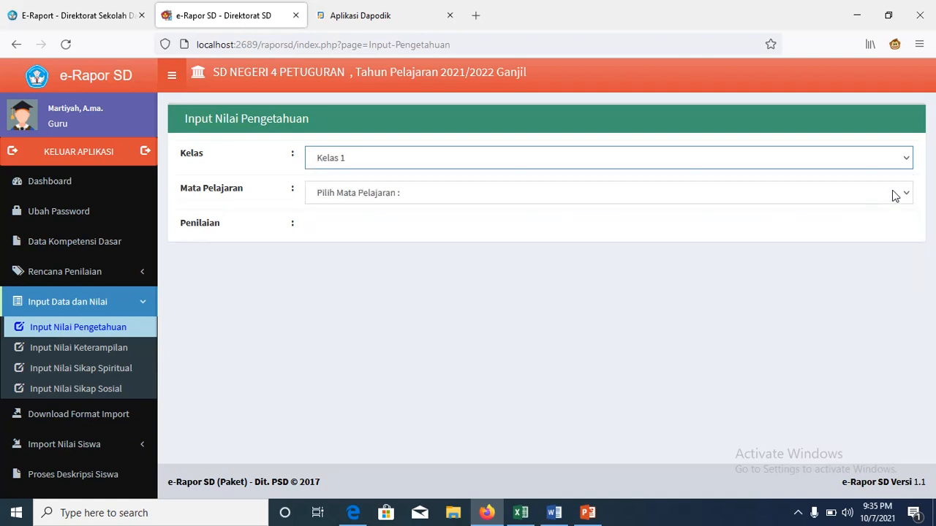
pyautogui.click(893, 194)
pyautogui.click(871, 233)
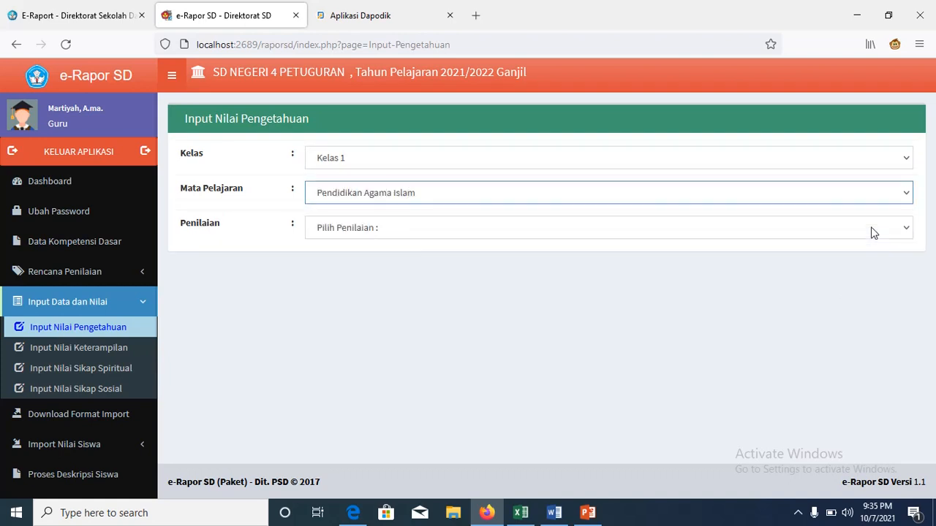
pyautogui.click(903, 234)
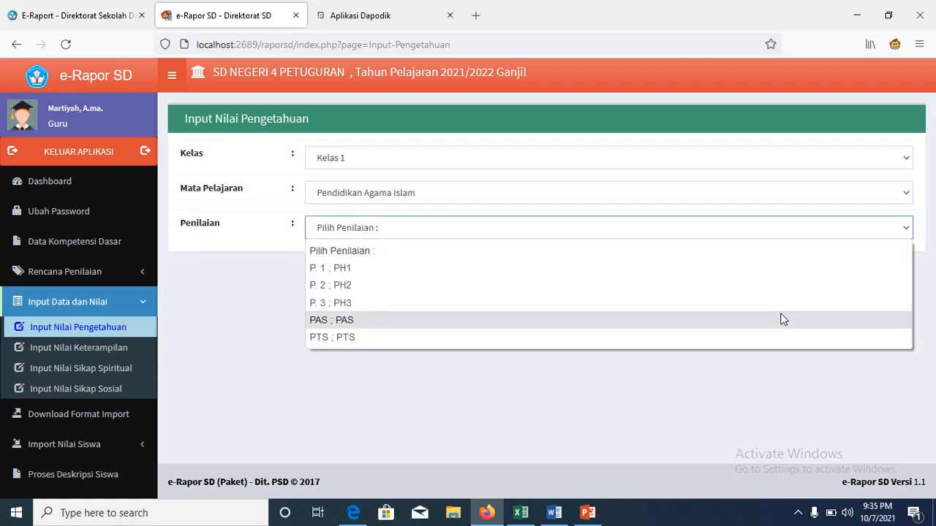
pyautogui.click(760, 336)
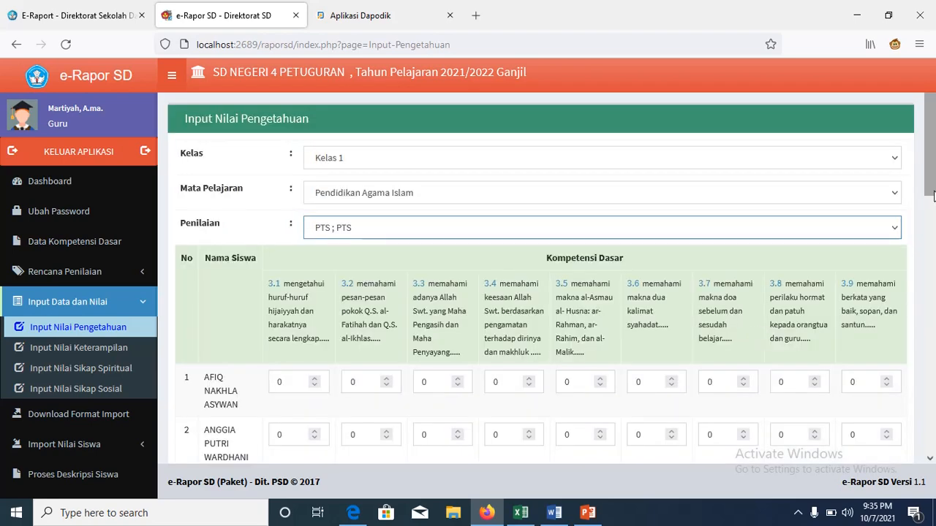
pyautogui.scroll(-2, 930, 204)
pyautogui.moveTo(933, 208); pyautogui.dragTo(934, 220)
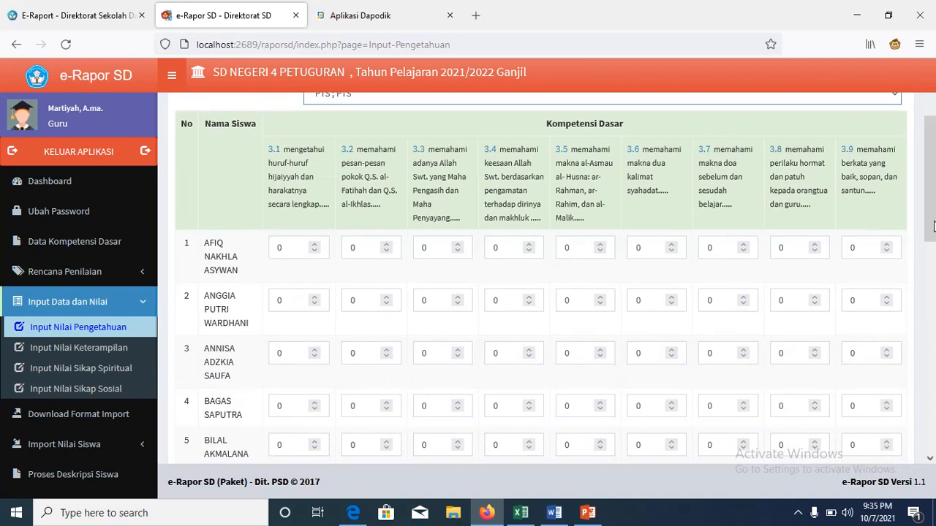
pyautogui.moveTo(331, 148); pyautogui.dragTo(454, 178)
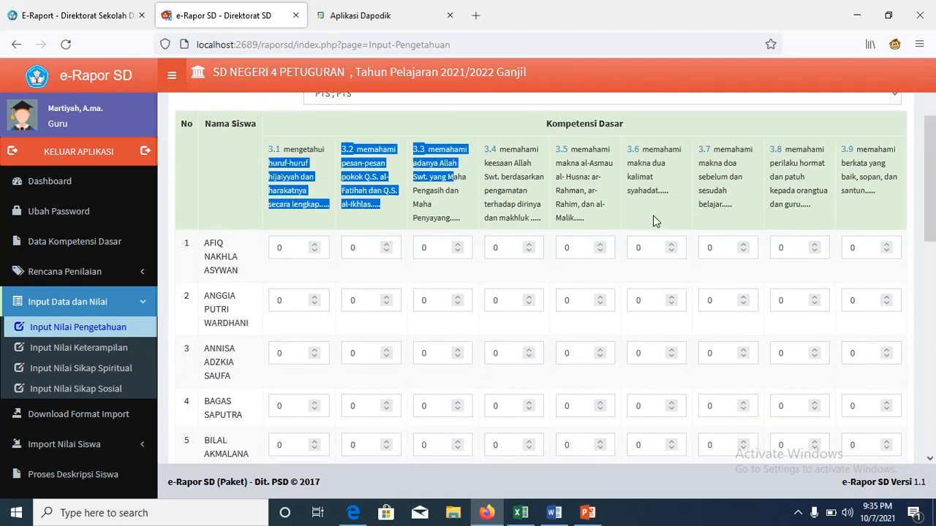
pyautogui.click(916, 222)
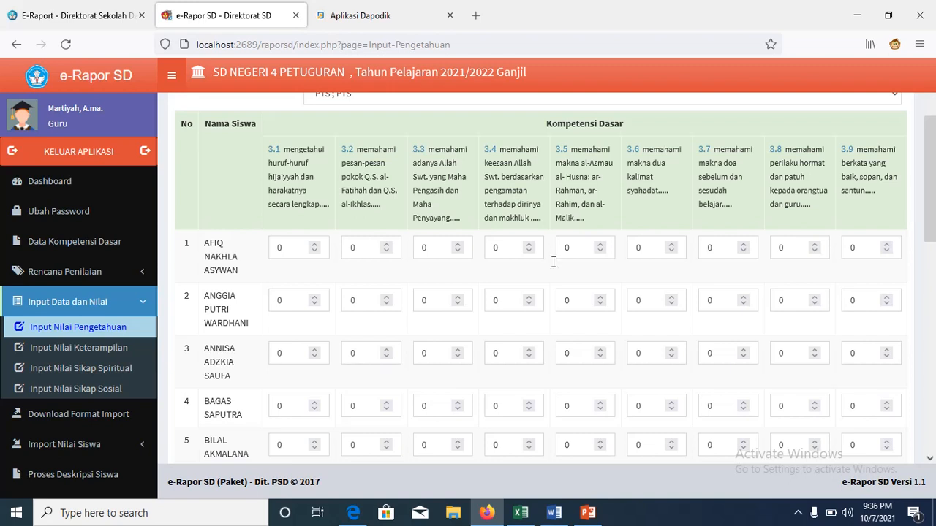
# Step: Enter 80 in the PTS knowledge score fields, from the first student's 3.1 to the last student's final competency
pyautogui.click(288, 252)
pyautogui.doubleClick(289, 252)
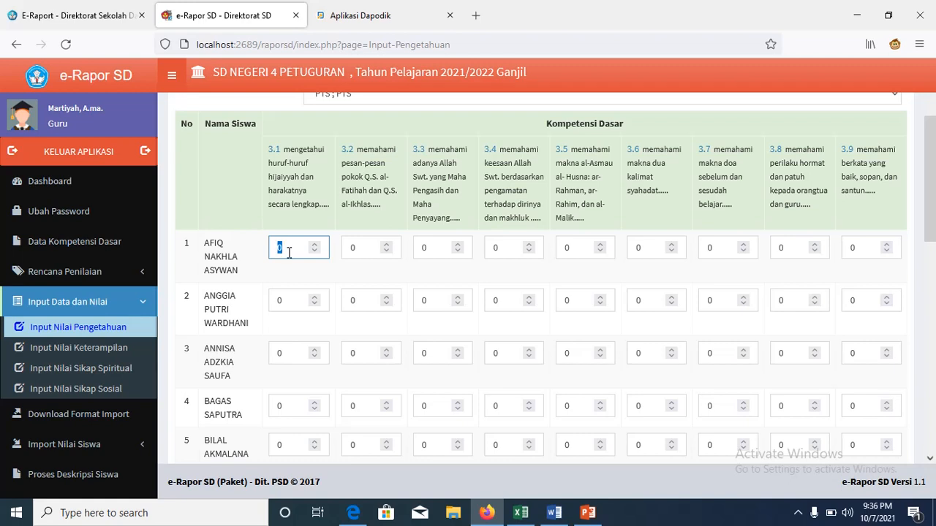
pyautogui.write('80')
pyautogui.doubleClick(350, 248)
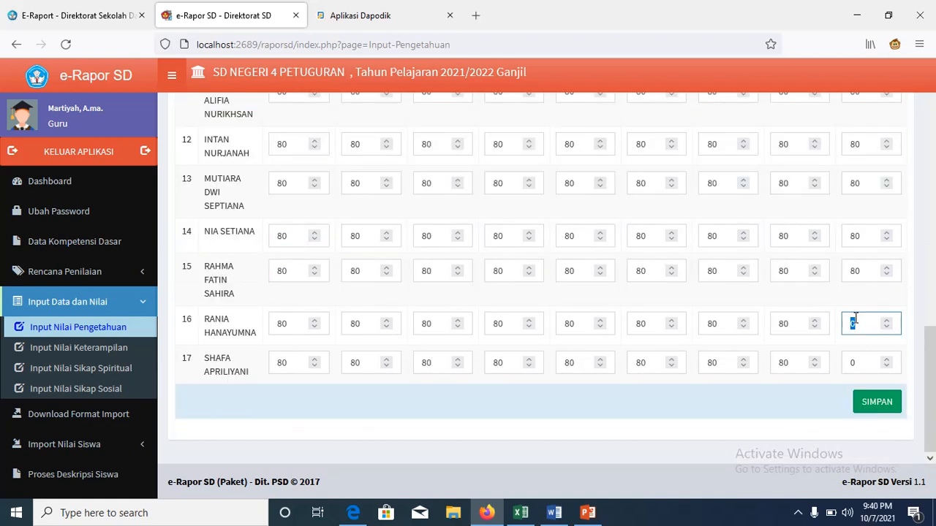
pyautogui.write('80')
pyautogui.click(858, 363)
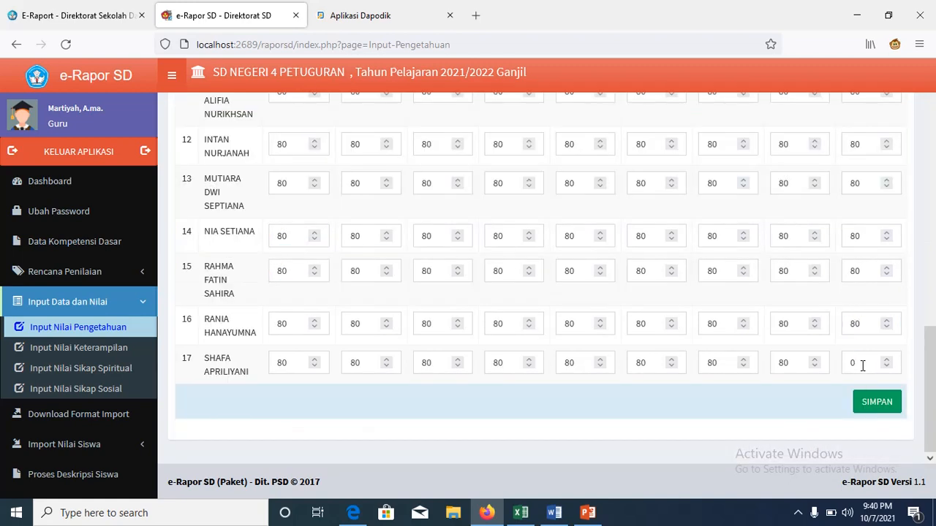
pyautogui.doubleClick(863, 365)
pyautogui.write('80')
pyautogui.moveTo(930, 392); pyautogui.dragTo(934, 130)
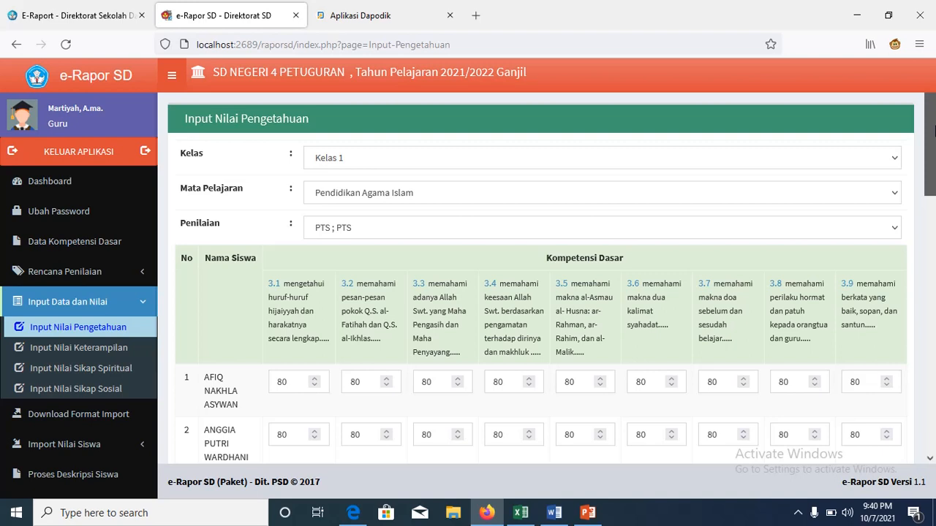
pyautogui.moveTo(933, 134); pyautogui.dragTo(934, 150)
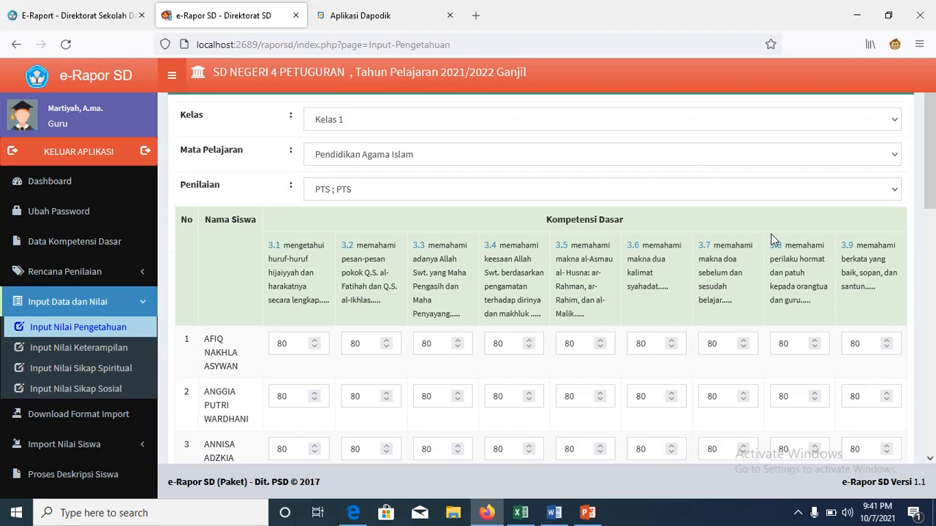
# Step: Select the PAS ; PAS assessment in the Penilaian list
pyautogui.scroll(1, 773, 239)
pyautogui.click(804, 227)
pyautogui.click(817, 326)
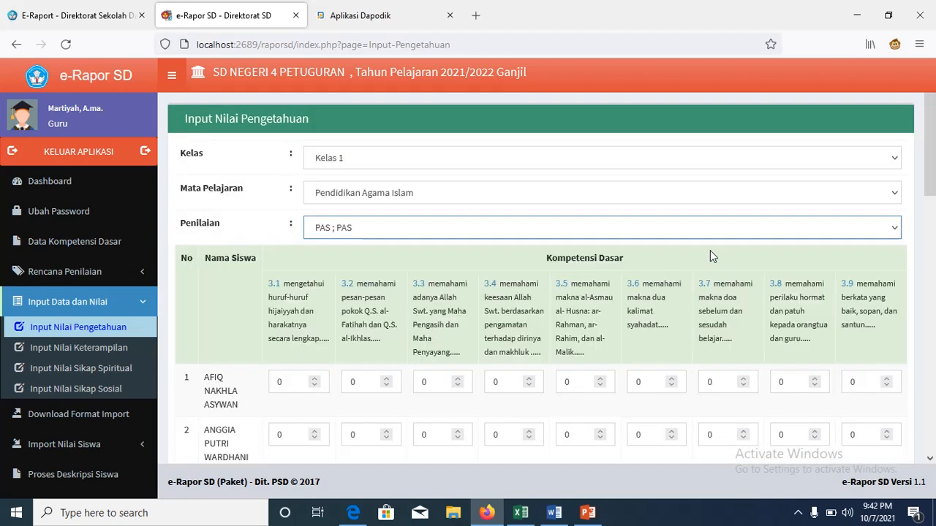
pyautogui.scroll(-1, 931, 183)
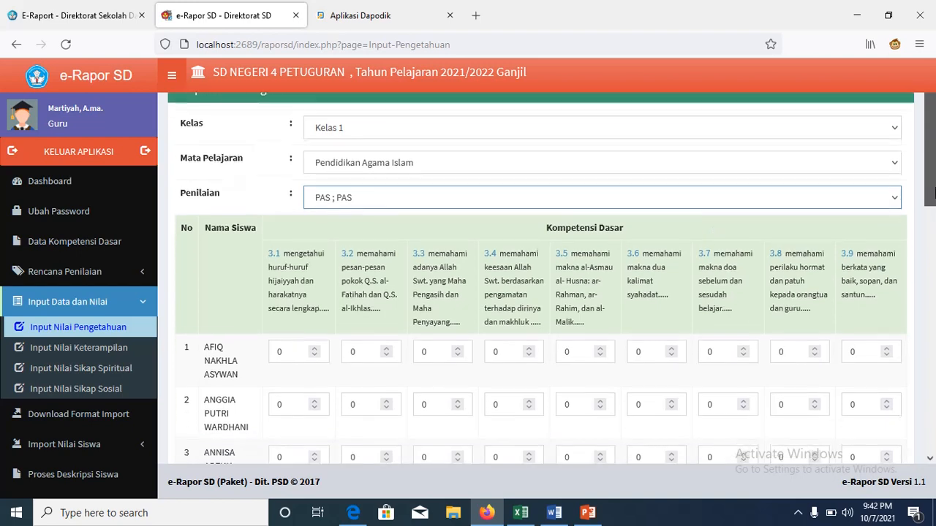
pyautogui.scroll(-1, 933, 194)
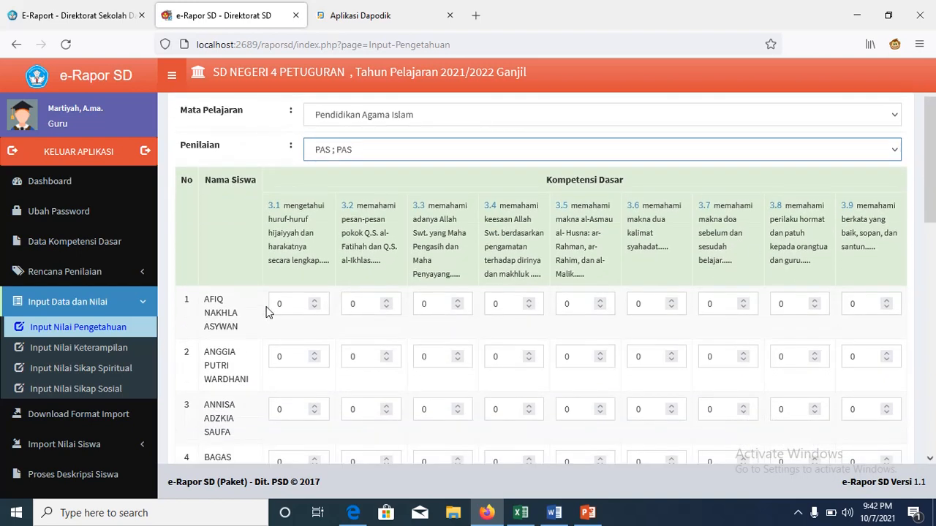
# Step: Enter 80 for all PAS knowledge scores (KD 3.1–3.9) and save them
pyautogui.click(282, 305)
pyautogui.doubleClick(281, 304)
pyautogui.write('80')
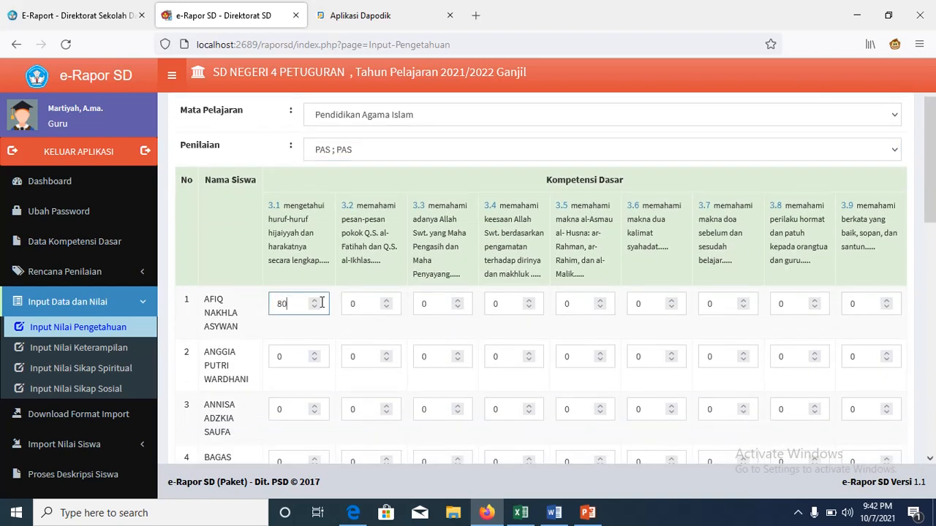
pyautogui.click(380, 307)
pyautogui.doubleClick(379, 307)
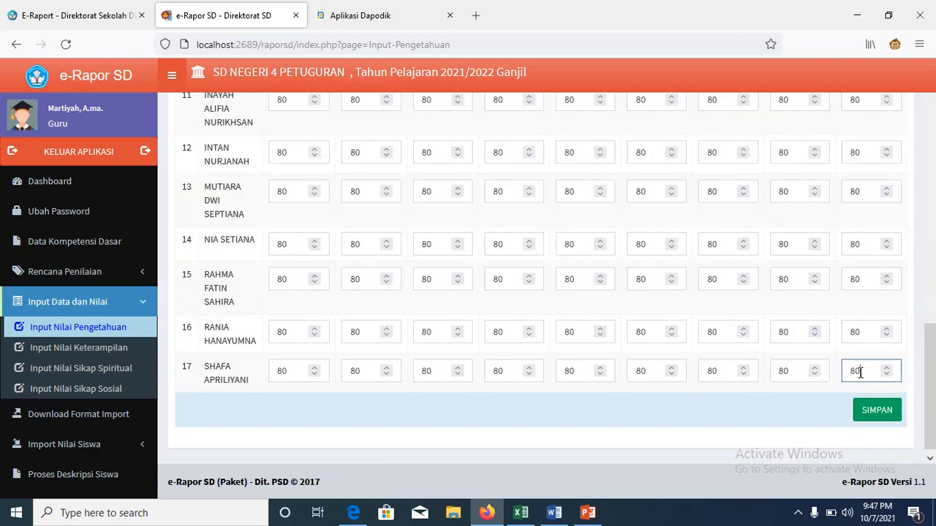
pyautogui.click(871, 416)
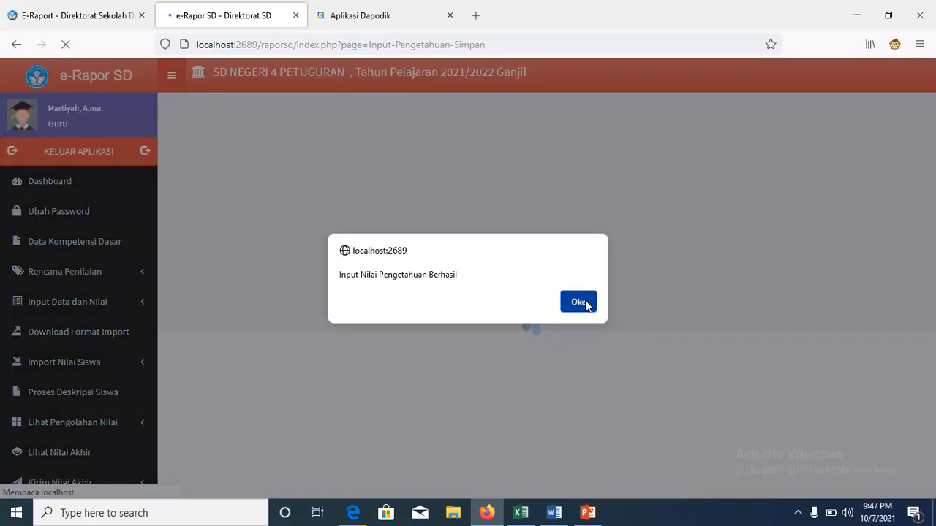
pyautogui.click(578, 301)
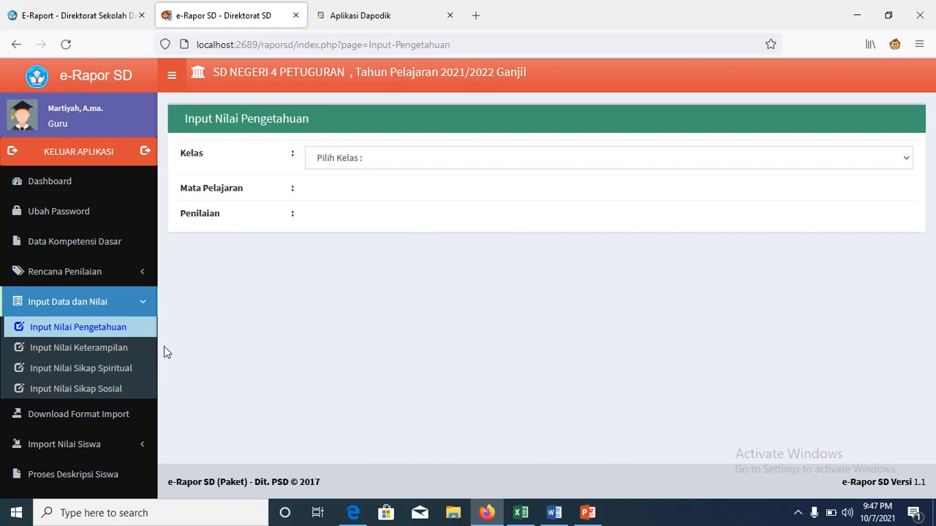
# Step: On Input Nilai Keterampilan, select Kelas 1, Pendidikan Agama Islam and assessment P. 1 (P1)
pyautogui.click(116, 358)
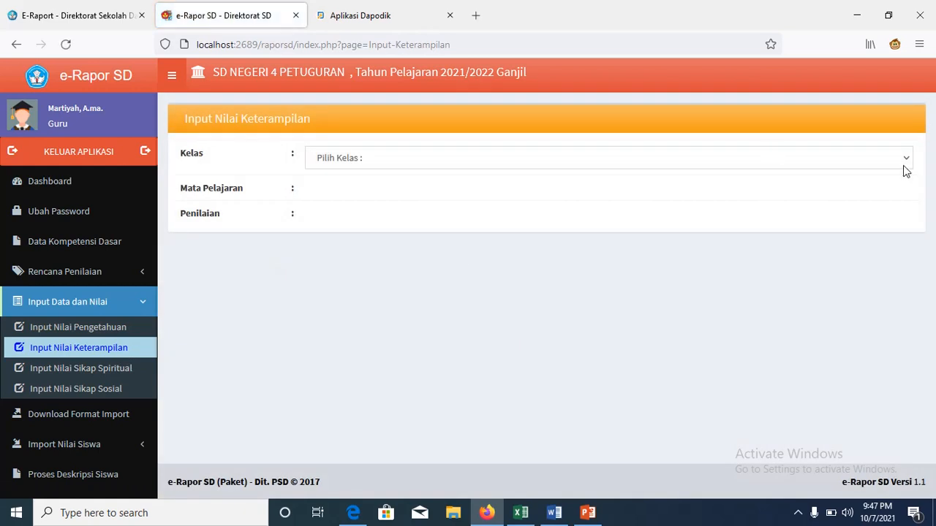
pyautogui.click(902, 165)
pyautogui.click(865, 201)
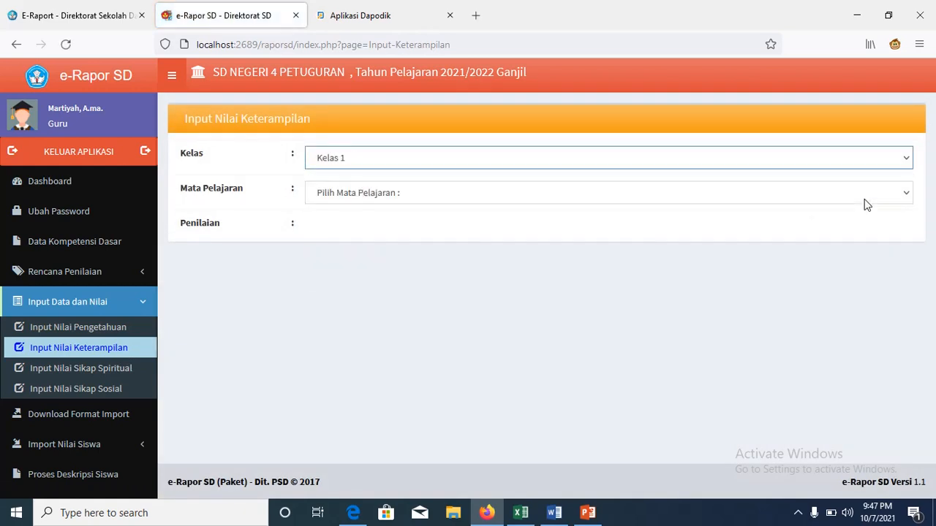
pyautogui.click(900, 194)
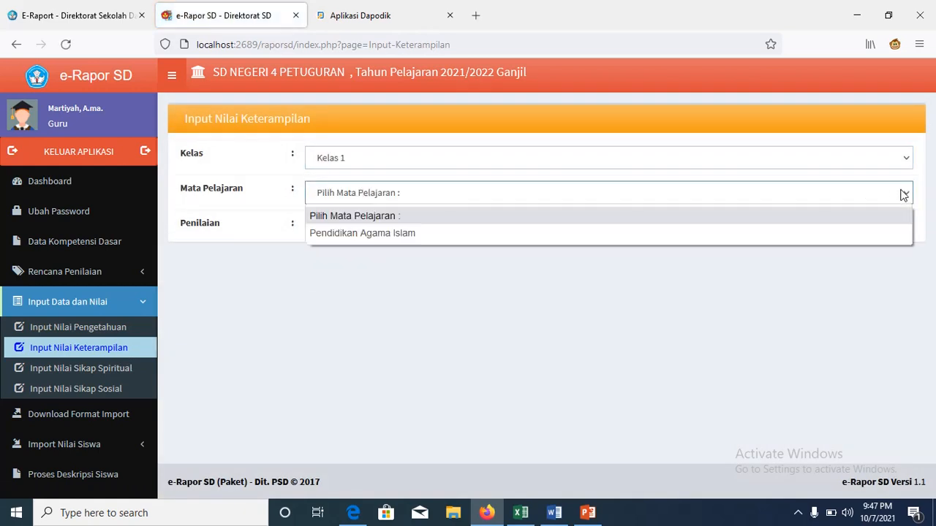
pyautogui.click(867, 234)
pyautogui.click(900, 228)
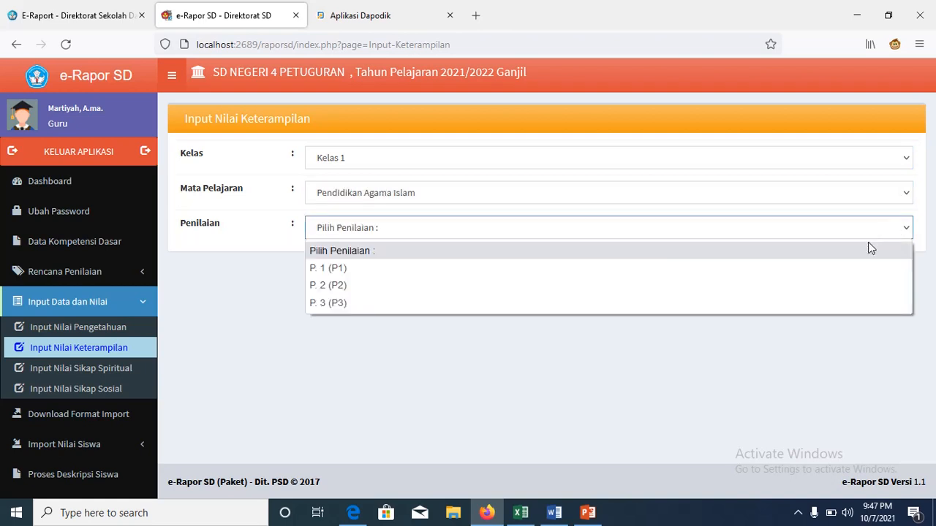
pyautogui.click(830, 271)
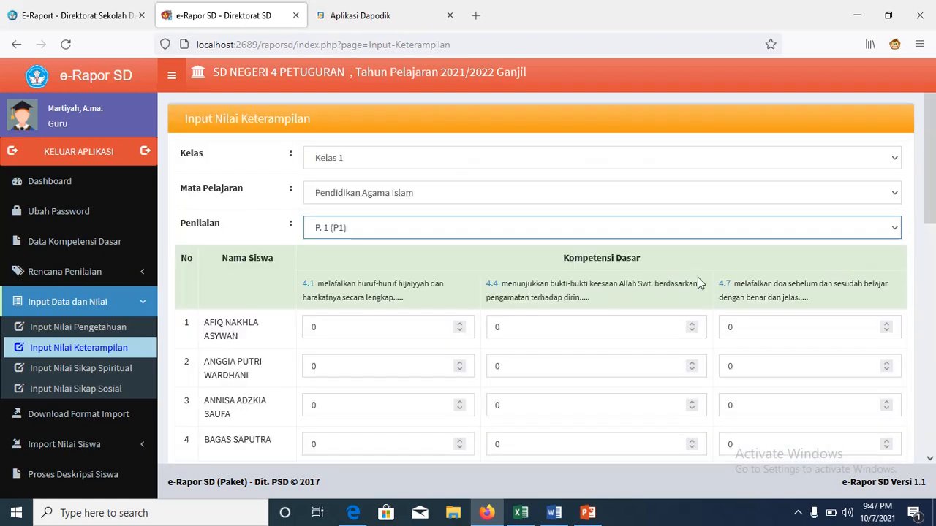
# Step: Enter 80 as the P1 skill scores for all 17 students and save
pyautogui.click(401, 332)
pyautogui.doubleClick(400, 332)
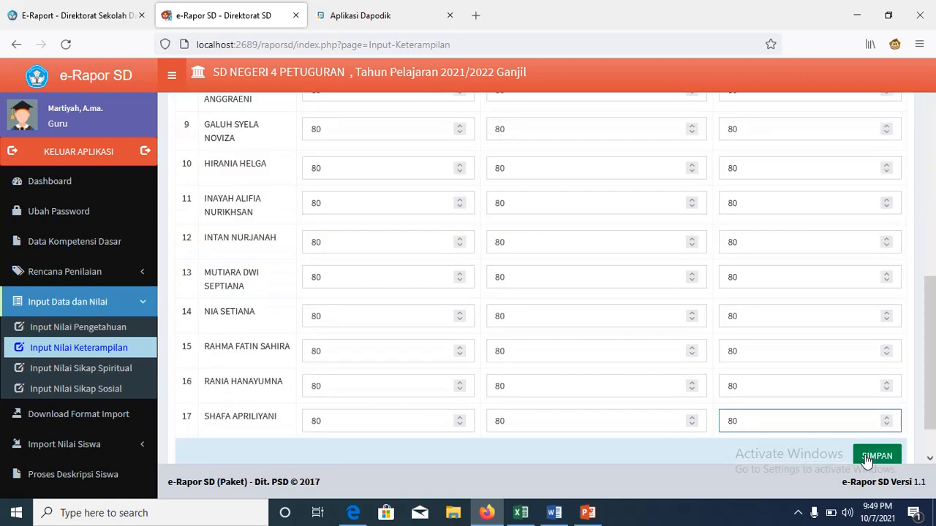
pyautogui.click(876, 456)
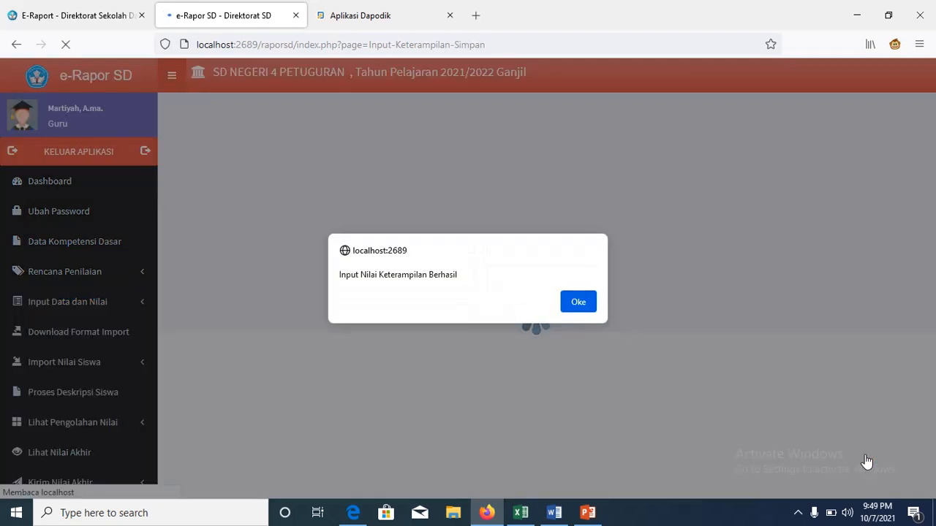
pyautogui.click(576, 308)
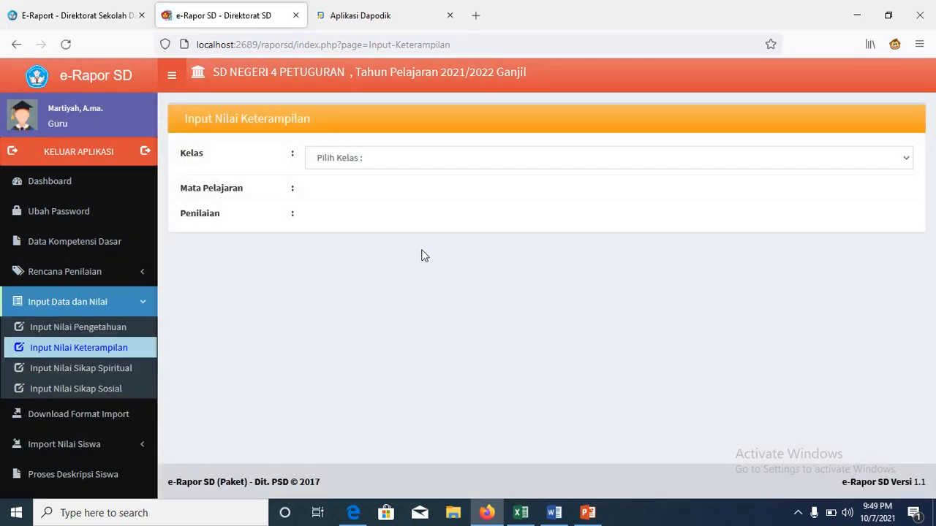
# Step: Load the spiritual attitude grade table for Kelas 1, Pendidikan Agama Islam
pyautogui.click(129, 371)
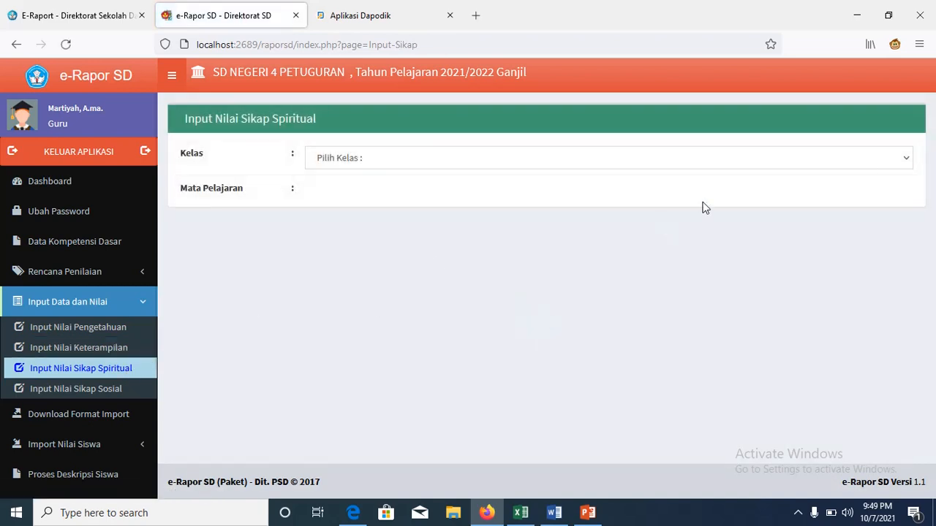
pyautogui.click(904, 159)
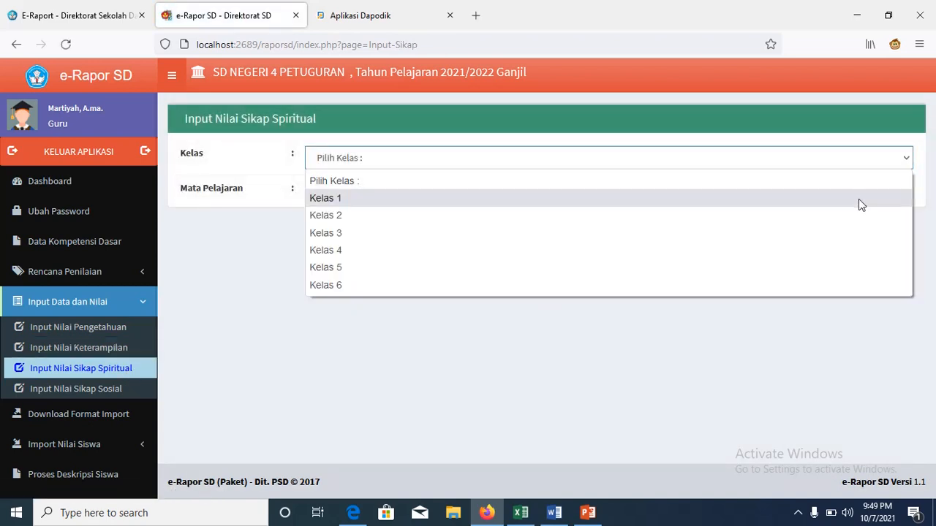
pyautogui.click(858, 199)
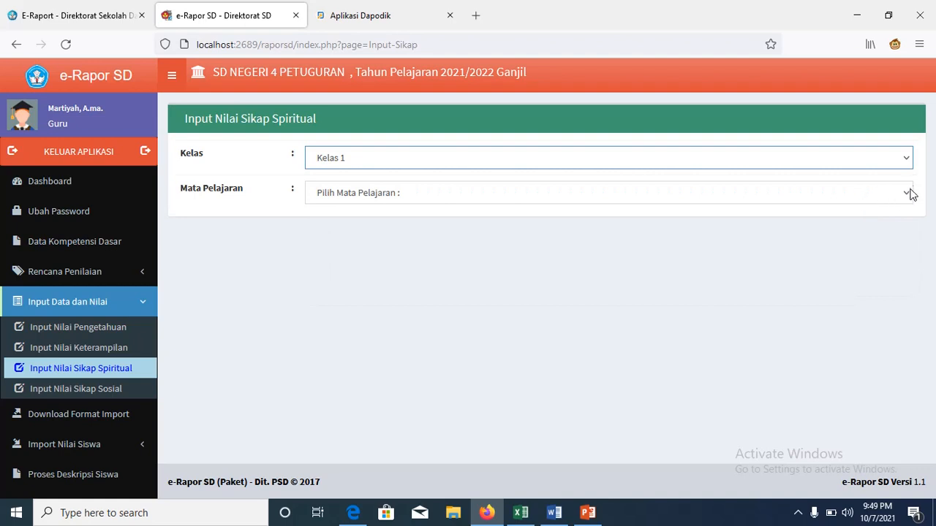
pyautogui.click(906, 194)
pyautogui.click(874, 231)
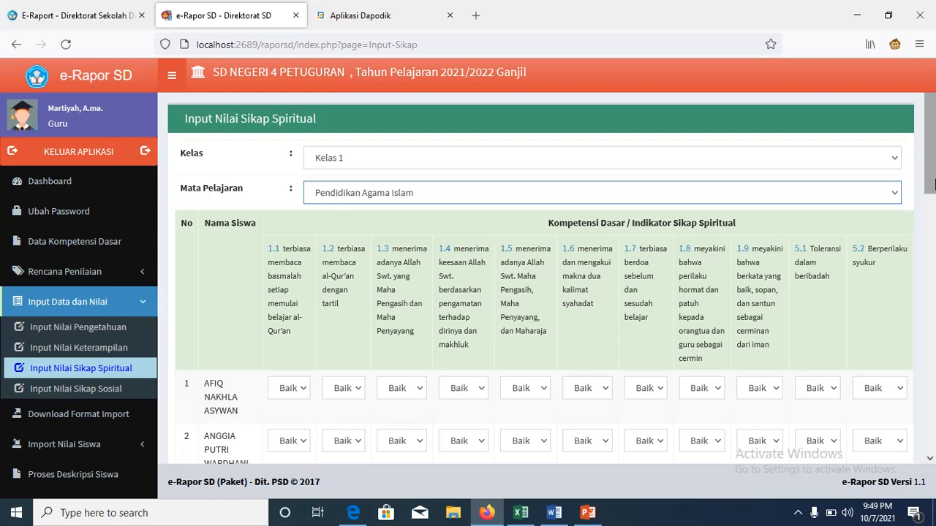
# Step: Review the Baik grades for all 17 students and save them
pyautogui.moveTo(934, 184); pyautogui.dragTo(935, 275)
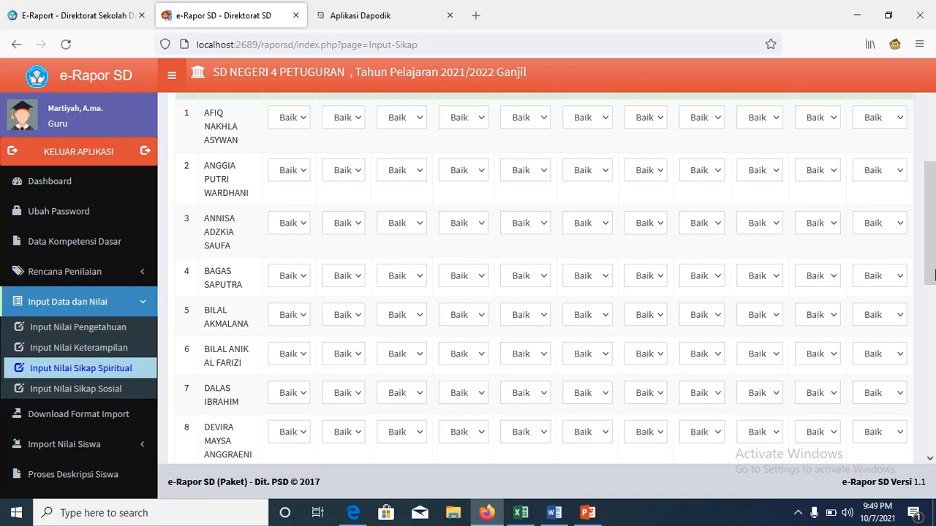
pyautogui.click(779, 231)
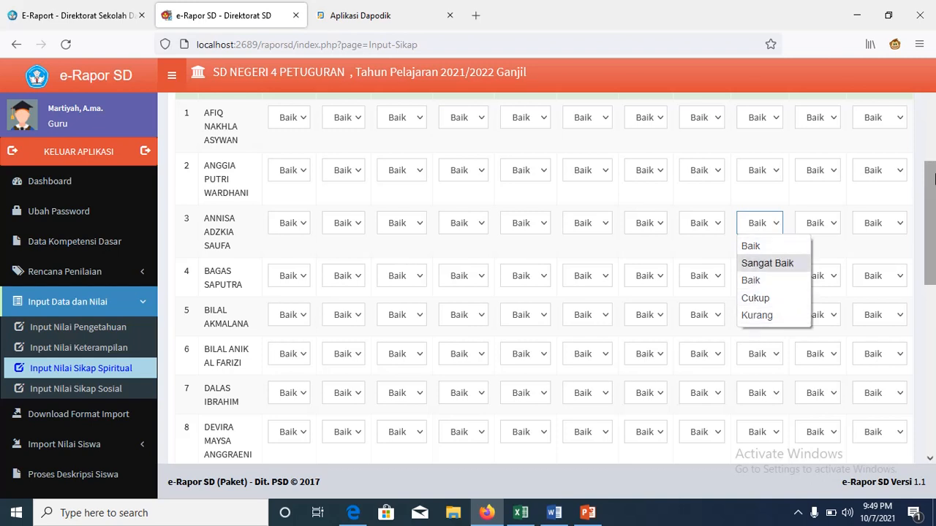
pyautogui.moveTo(934, 179); pyautogui.dragTo(933, 388)
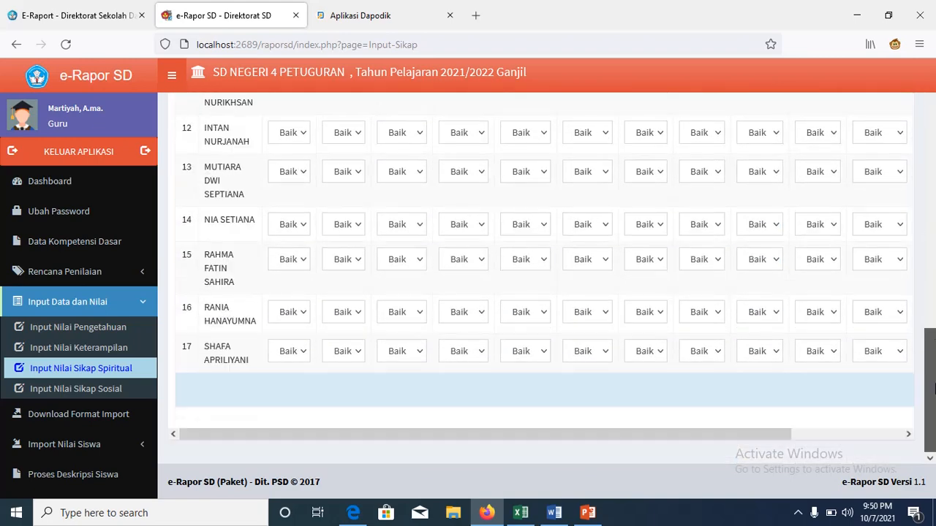
pyautogui.moveTo(788, 433); pyautogui.dragTo(905, 462)
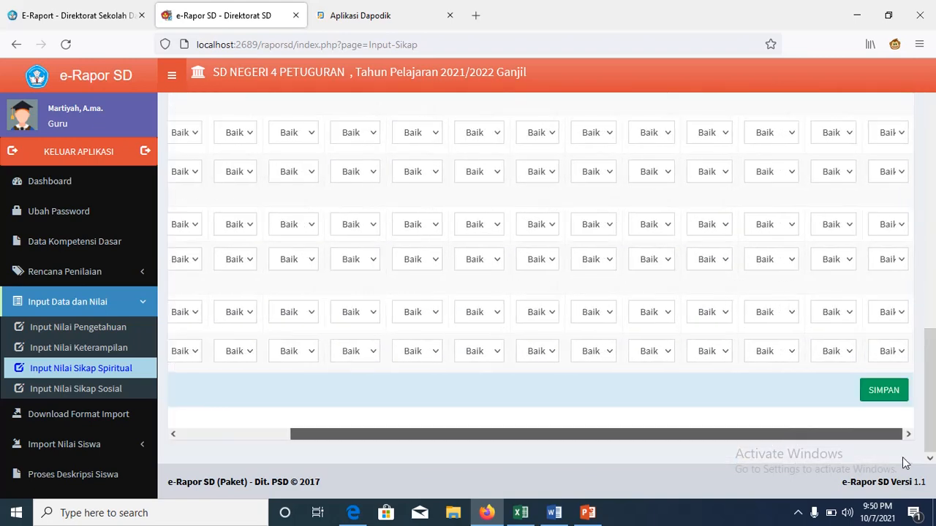
pyautogui.click(884, 391)
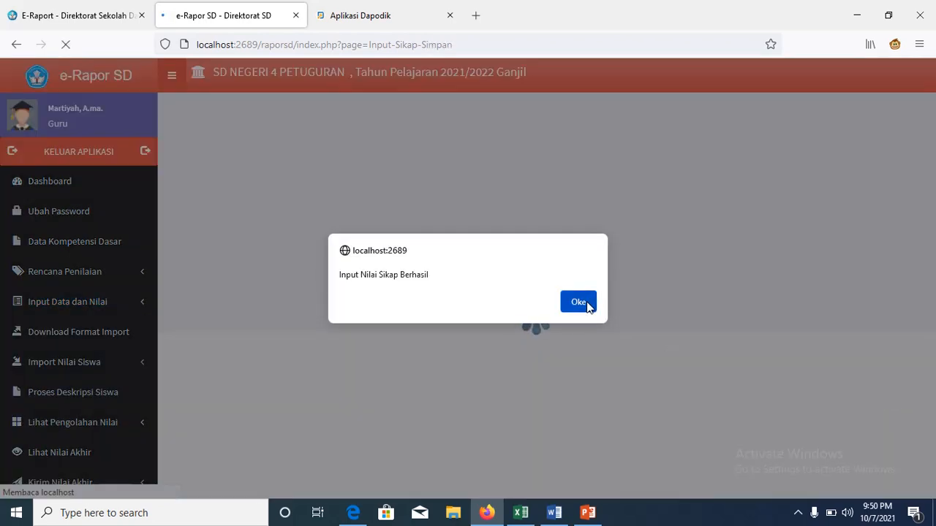
pyautogui.click(579, 302)
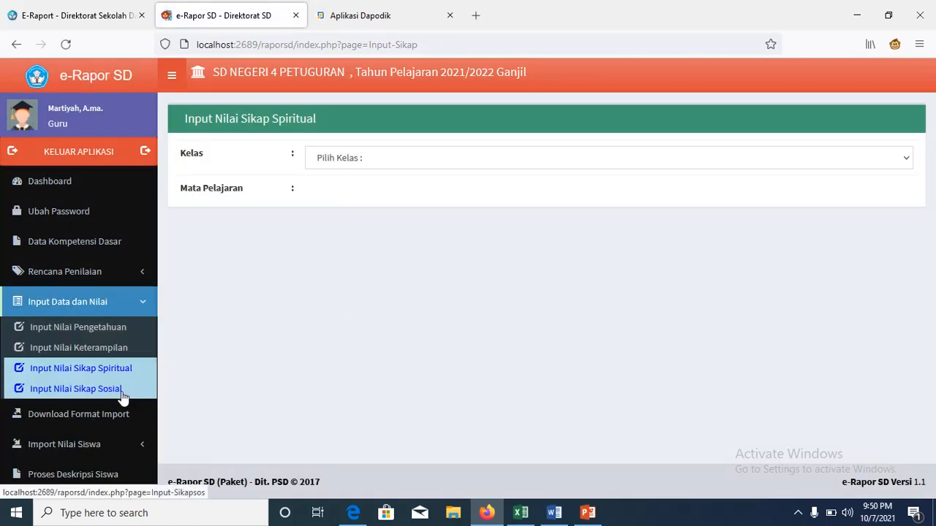
# Step: Load the Input Nilai Sikap Sosial table for Kelas 1, Pendidikan Agama Islam
pyautogui.click(123, 395)
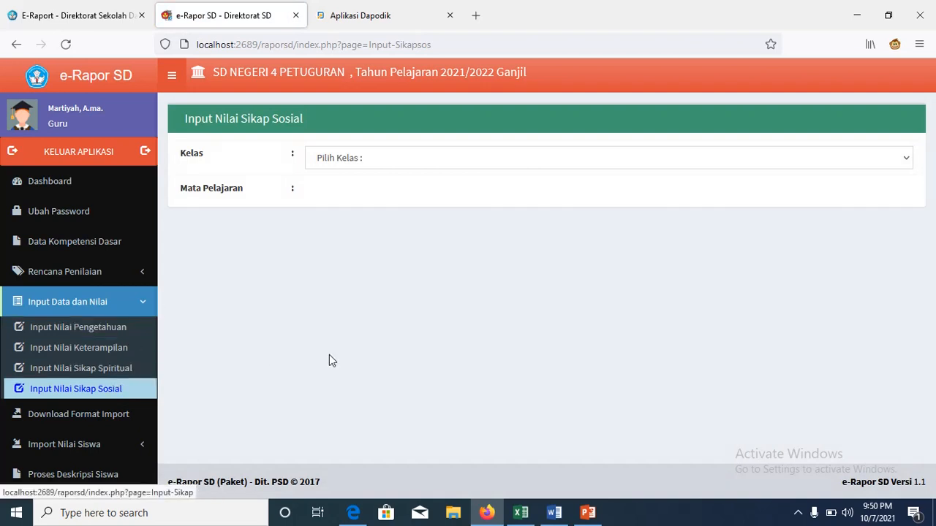
pyautogui.click(908, 158)
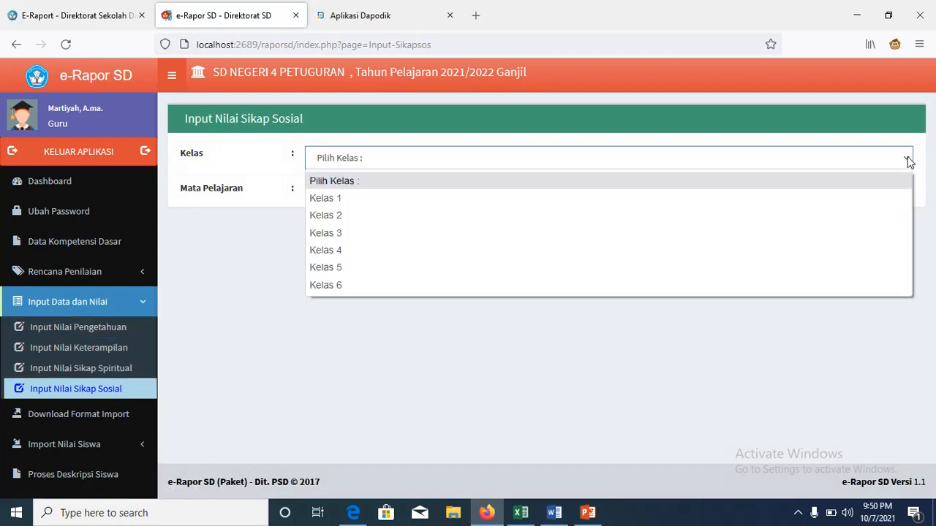
pyautogui.click(880, 199)
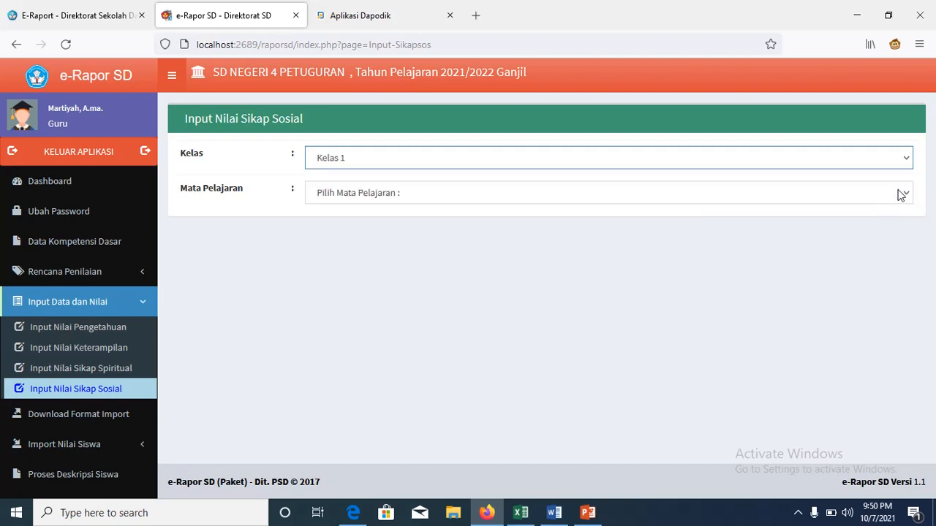
pyautogui.click(902, 193)
pyautogui.click(848, 234)
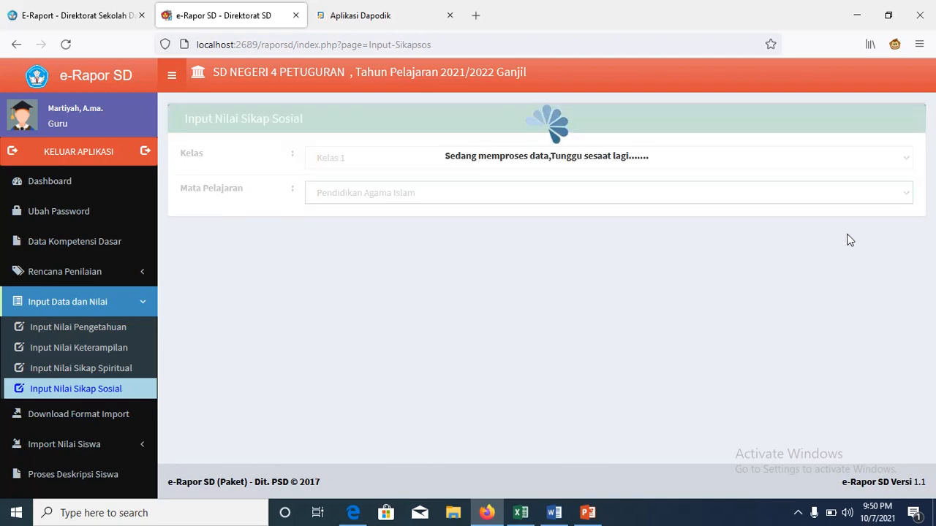
# Step: Review the social attitude grades and save them for all students
pyautogui.moveTo(930, 167); pyautogui.dragTo(932, 413)
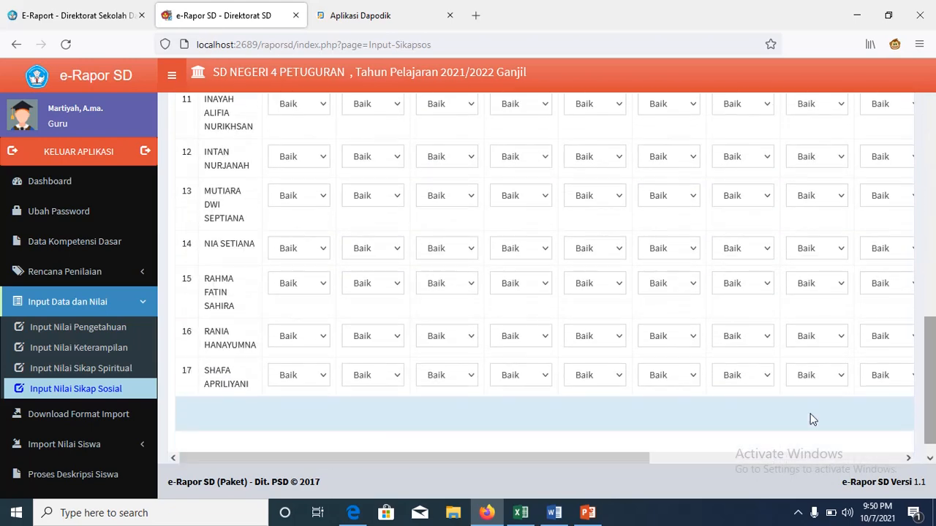
pyautogui.moveTo(541, 461); pyautogui.dragTo(861, 458)
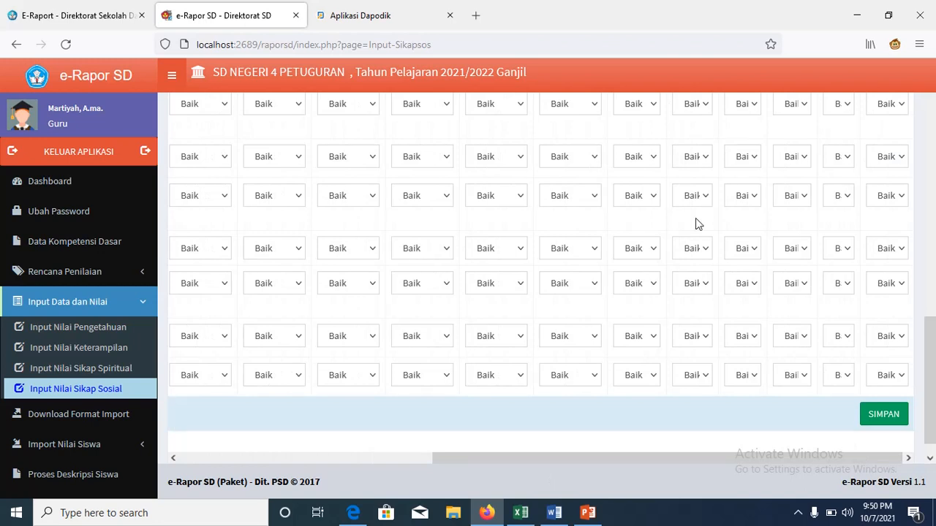
pyautogui.click(884, 423)
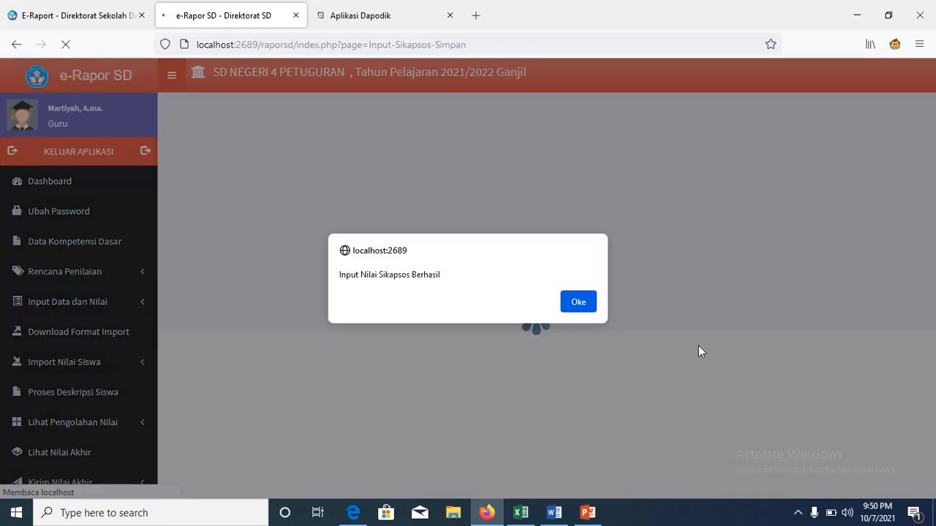
pyautogui.click(577, 303)
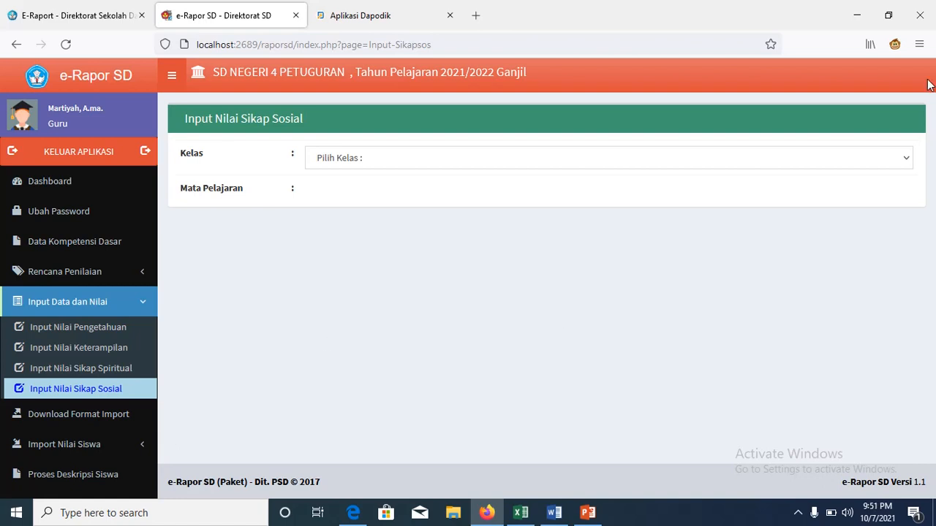
# Step: Reduce the browser page zoom to 67% from the Firefox menu
pyautogui.click(919, 44)
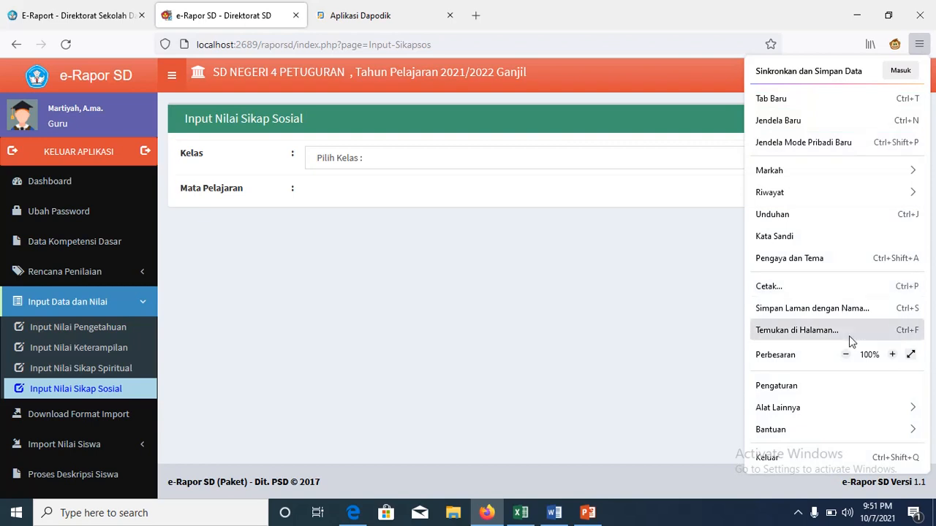
pyautogui.click(846, 355)
pyautogui.click(846, 355)
pyautogui.click(846, 355)
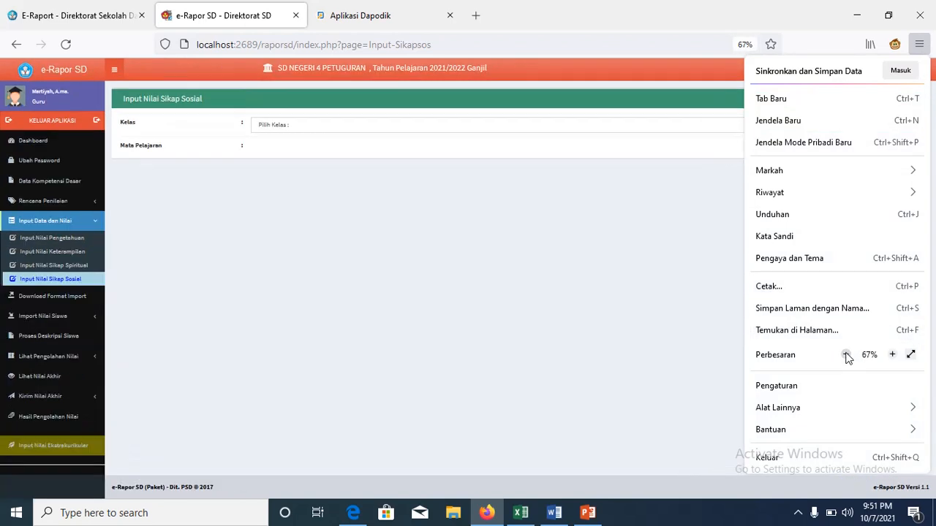
pyautogui.click(599, 342)
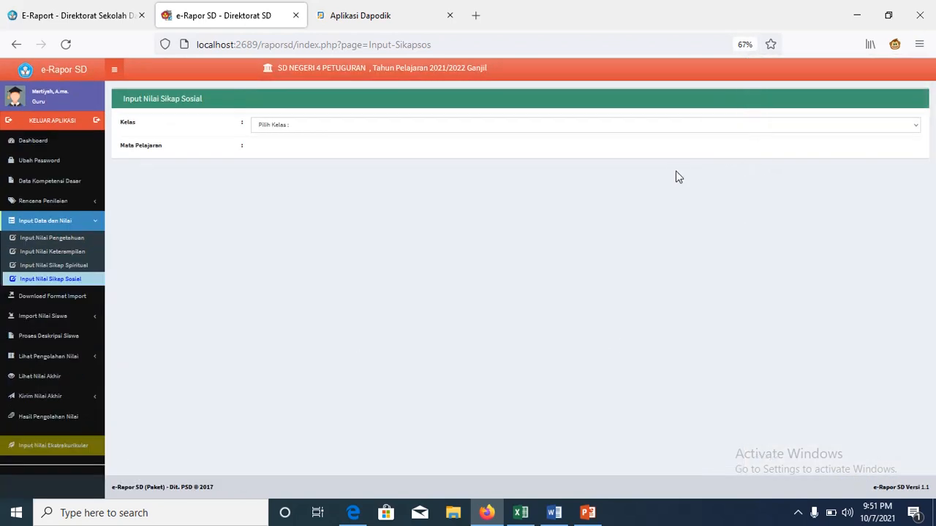
# Step: Try 80% zoom, settle back at 67%, and go to Download Format Import
pyautogui.click(919, 44)
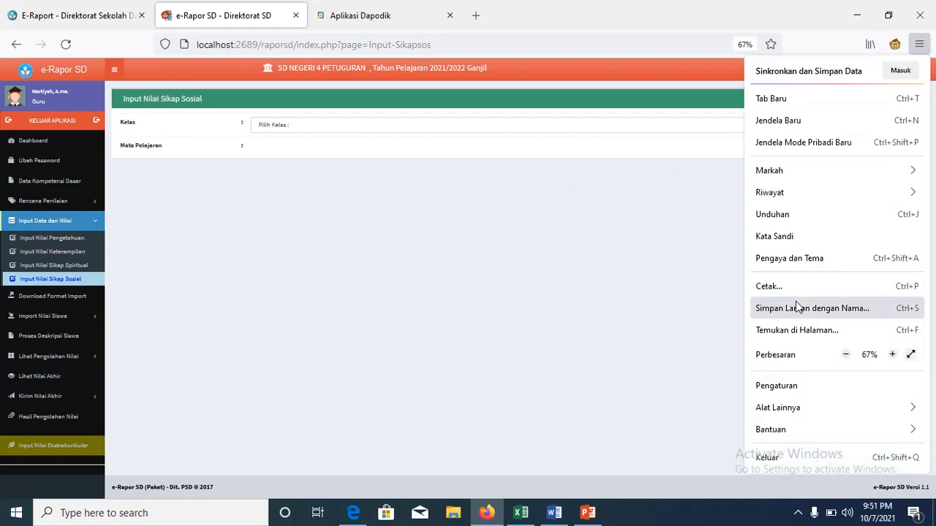
pyautogui.click(892, 355)
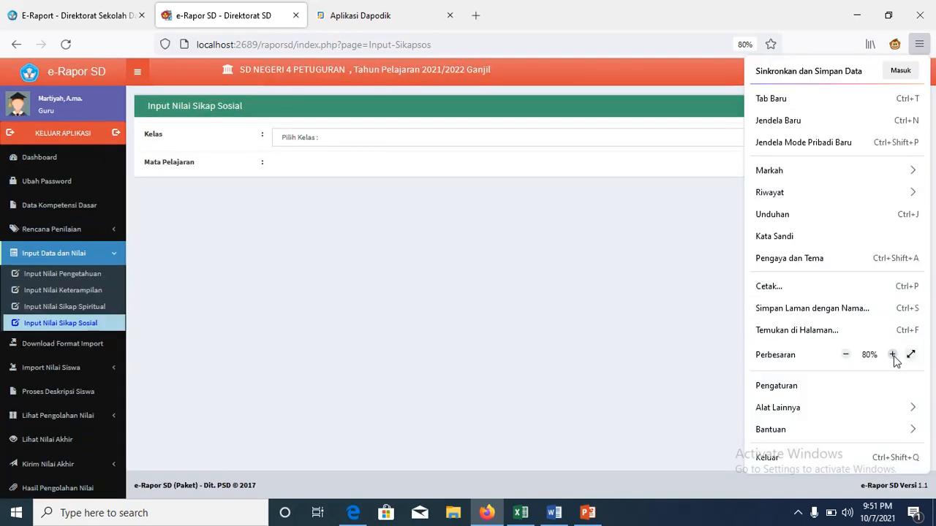
pyautogui.click(846, 356)
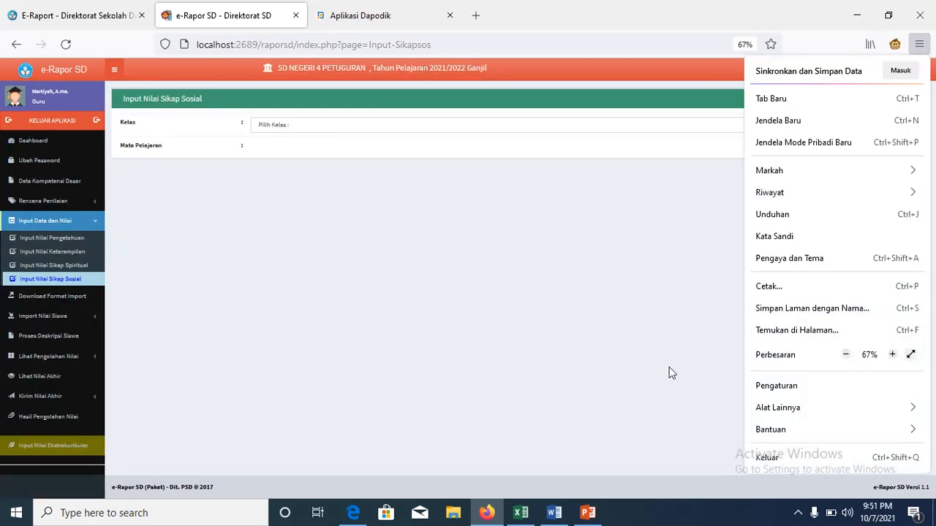
pyautogui.click(671, 373)
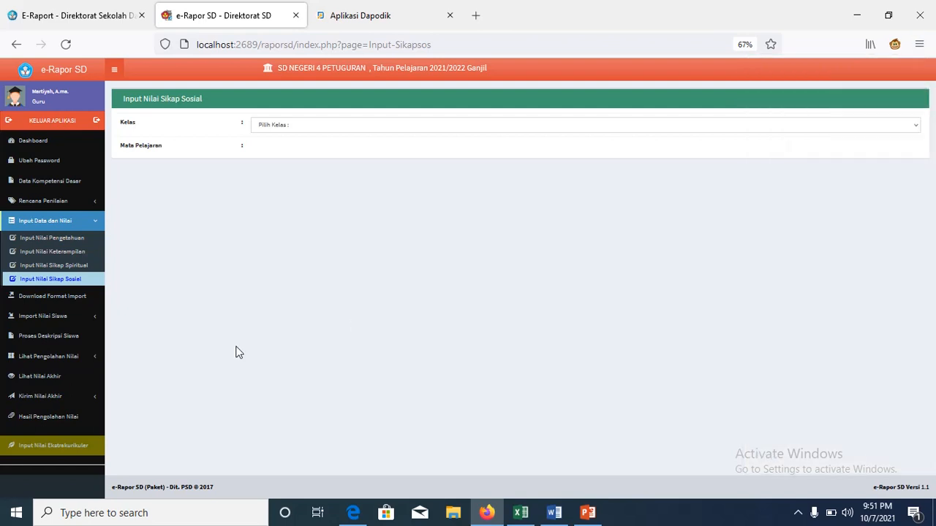
pyautogui.click(79, 297)
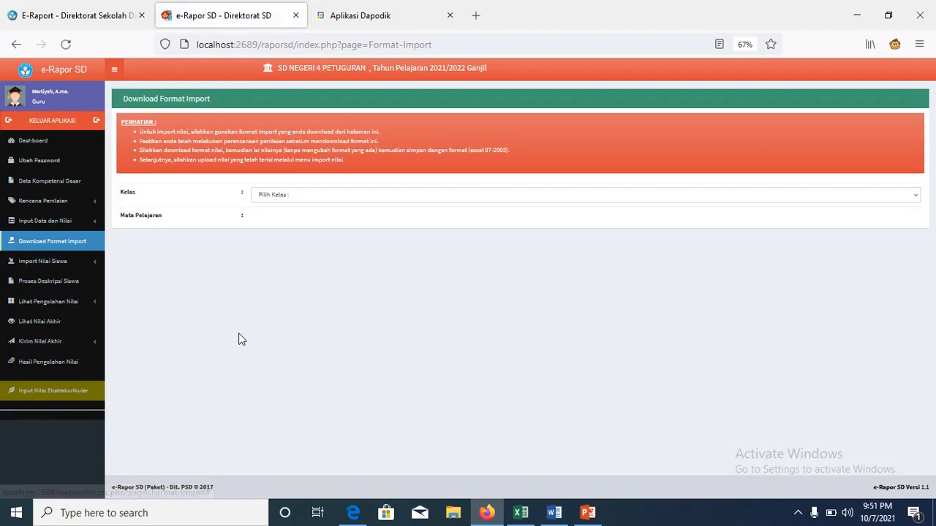
# Step: Choose Kelas 1 and Pendidikan Agama Islam to list the four downloadable import formats
pyautogui.click(914, 196)
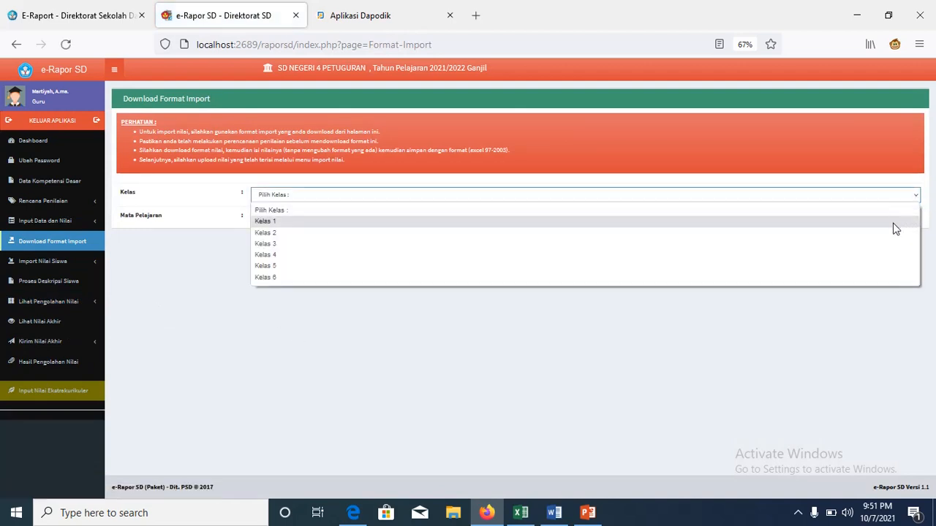
pyautogui.click(893, 222)
pyautogui.click(909, 220)
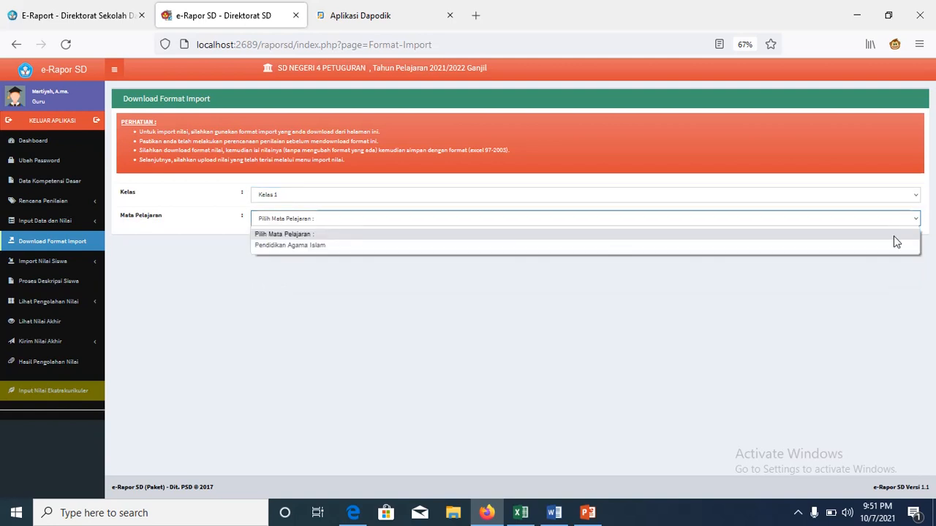
pyautogui.click(888, 245)
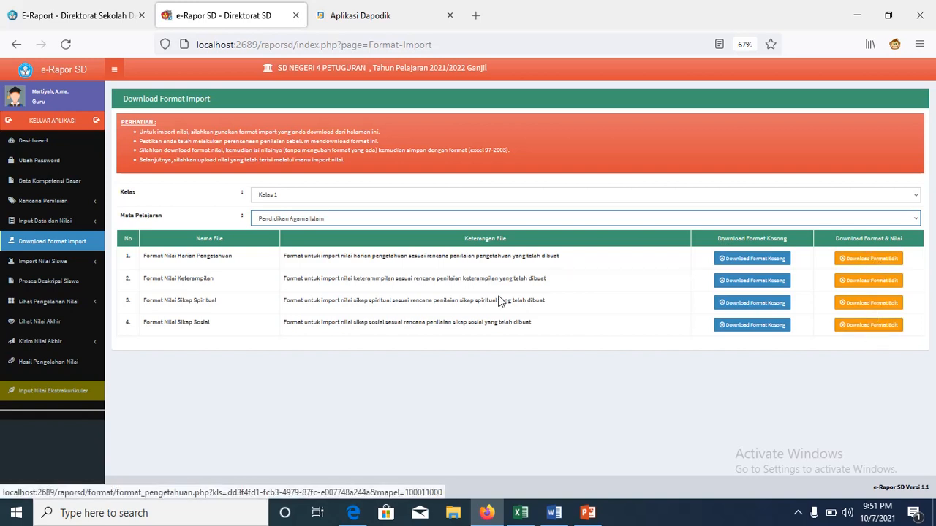
pyautogui.click(71, 264)
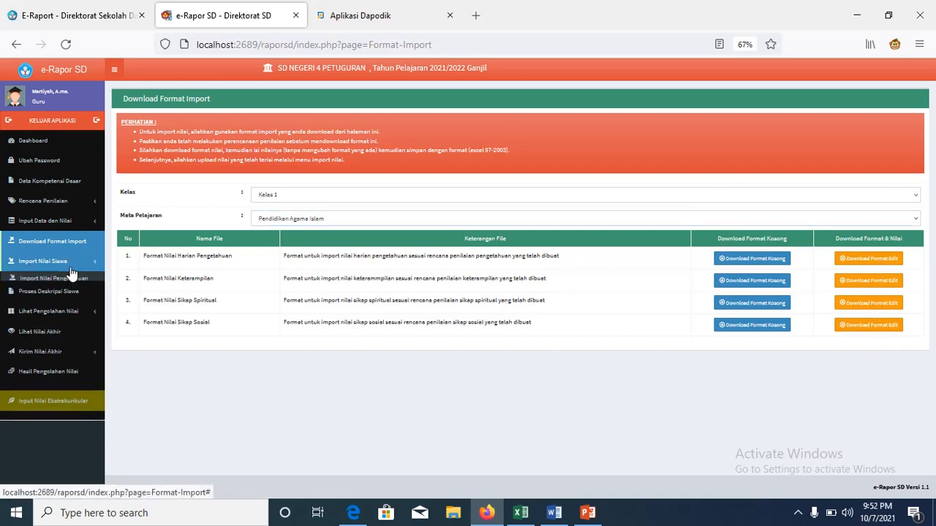
# Step: Open the knowledge grade import form, browse Documents, and cancel the Unggah Berkas dialog
pyautogui.click(83, 283)
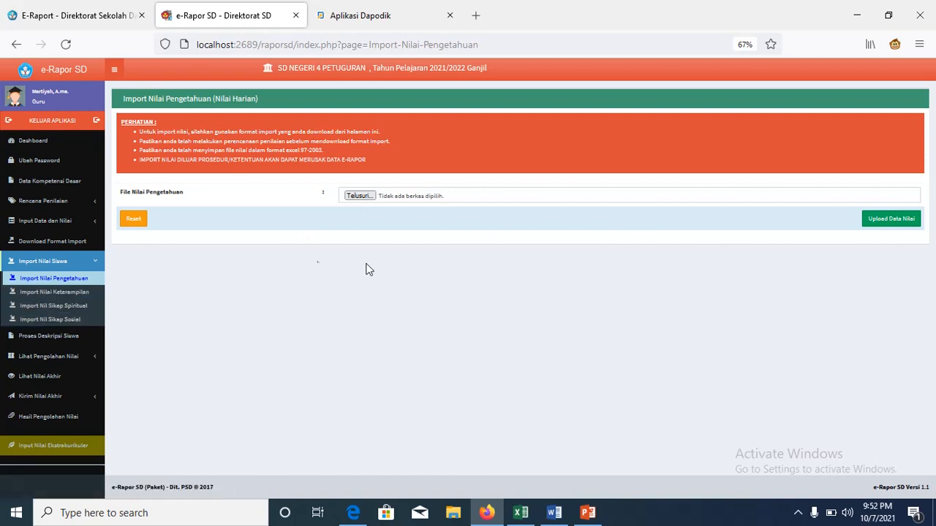
pyautogui.click(359, 196)
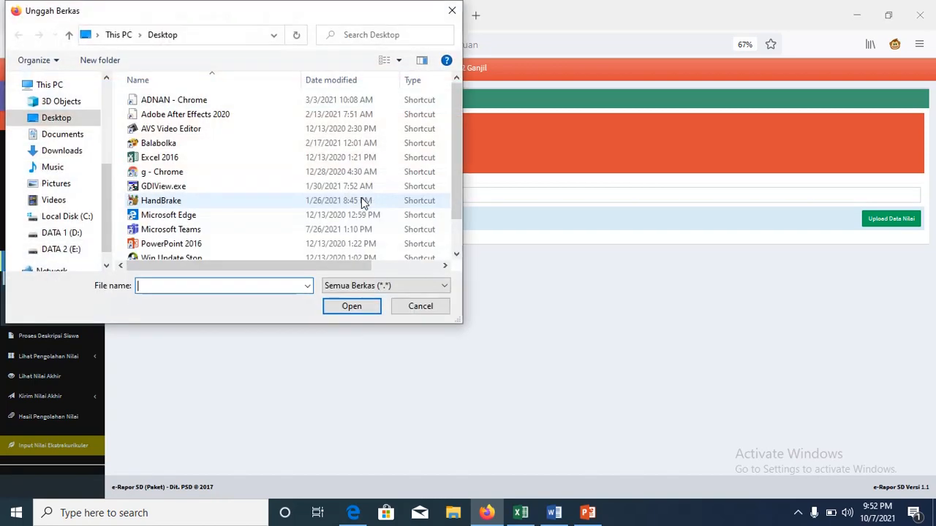
pyautogui.click(81, 136)
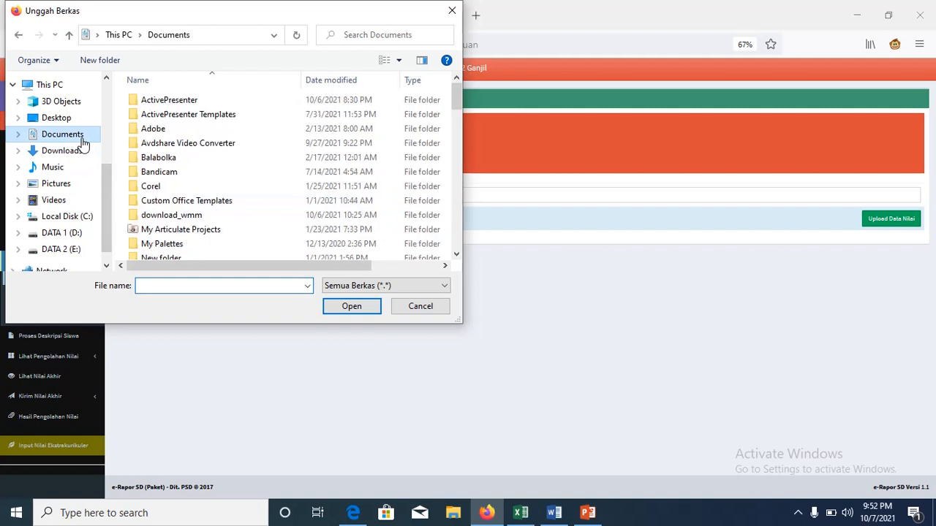
pyautogui.click(417, 307)
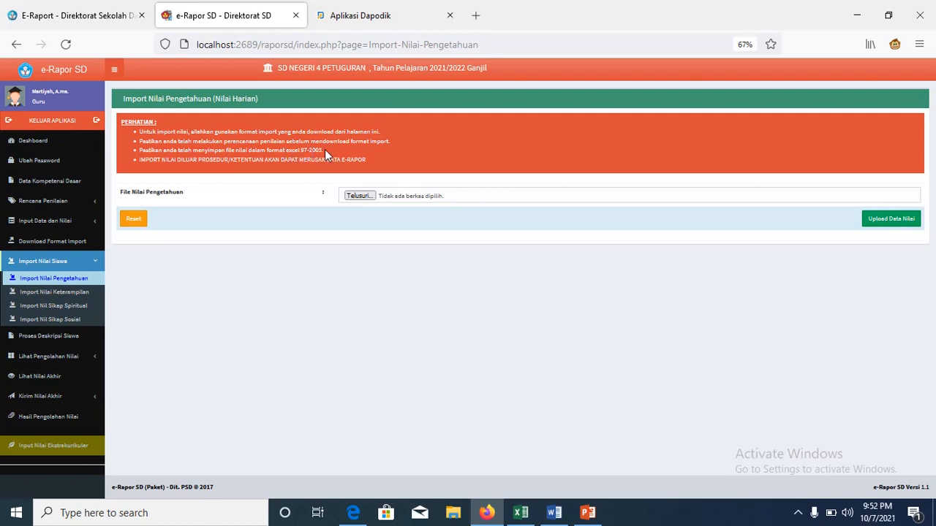
# Step: Visit the skill, spiritual attitude and social attitude grade import pages in turn
pyautogui.click(83, 297)
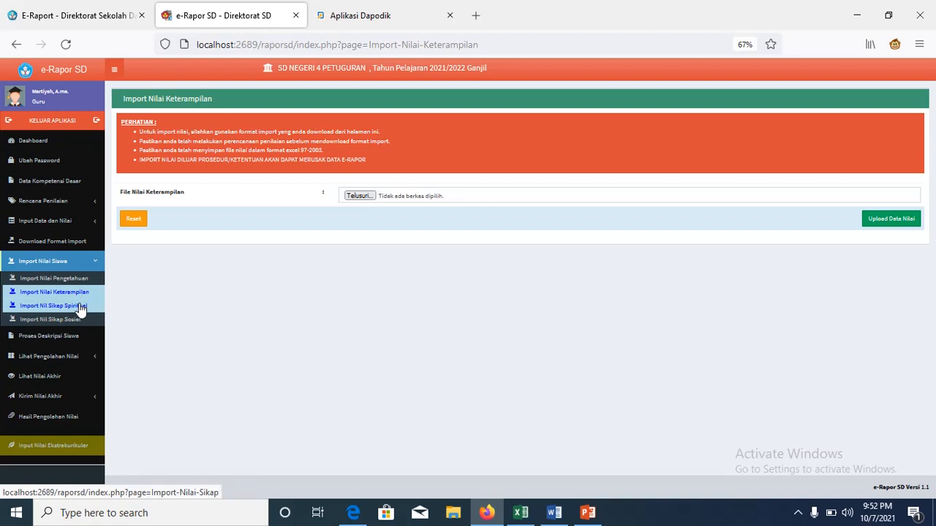
pyautogui.click(81, 307)
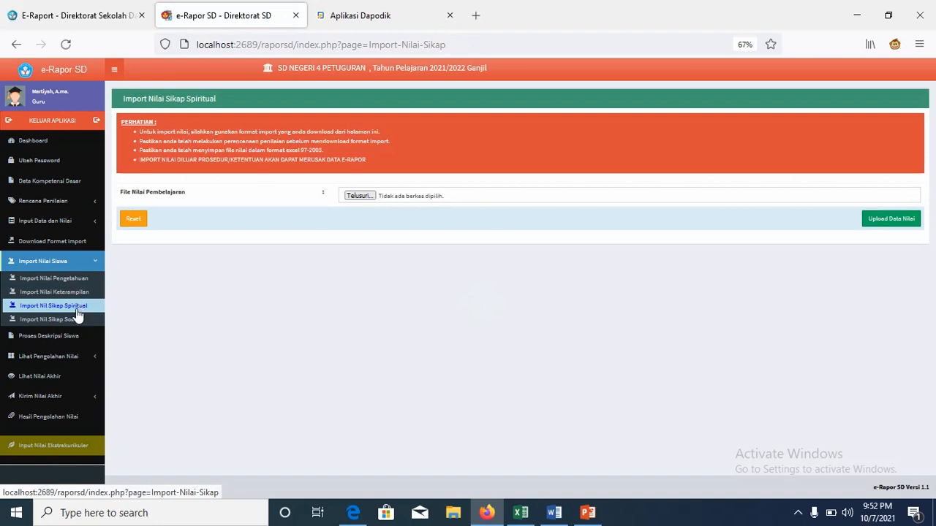
pyautogui.click(73, 321)
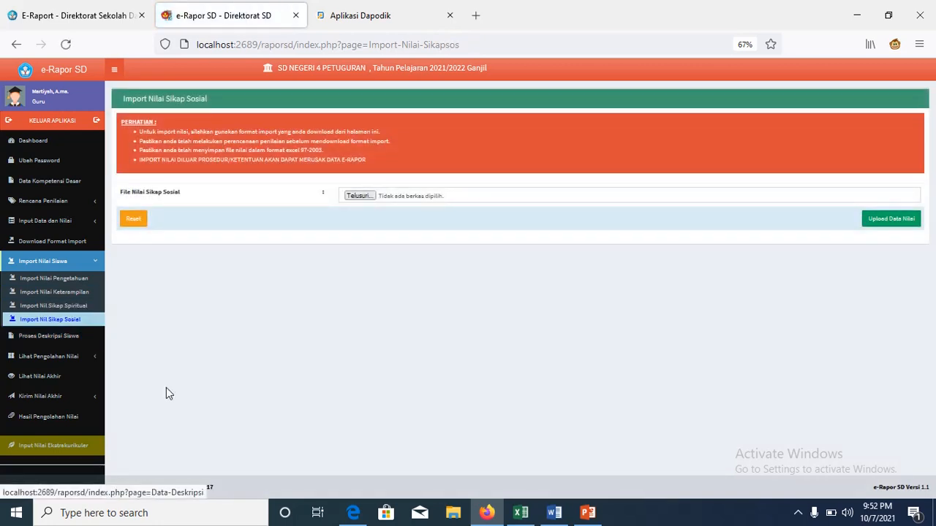
# Step: Load the Proses Deskripsi Siswa descriptions for Kelas 1, Pendidikan Agama Islam
pyautogui.click(66, 342)
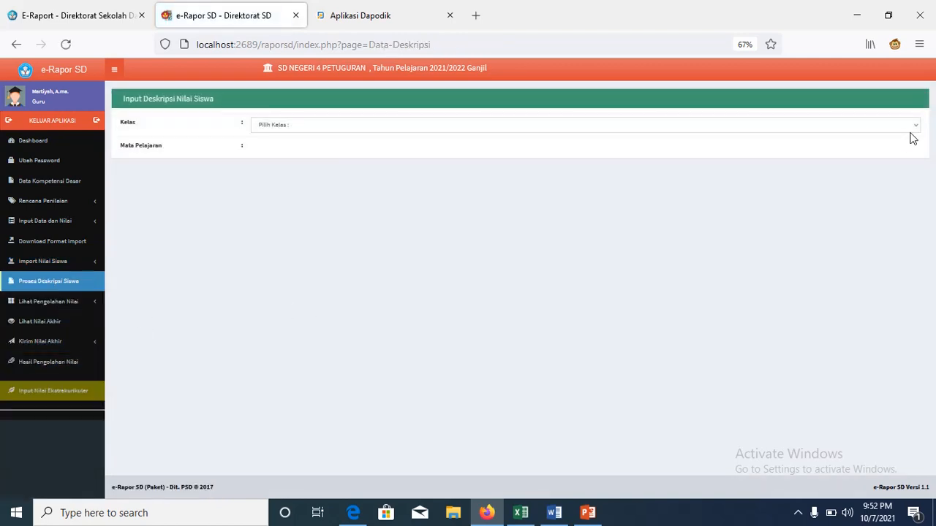
pyautogui.click(912, 129)
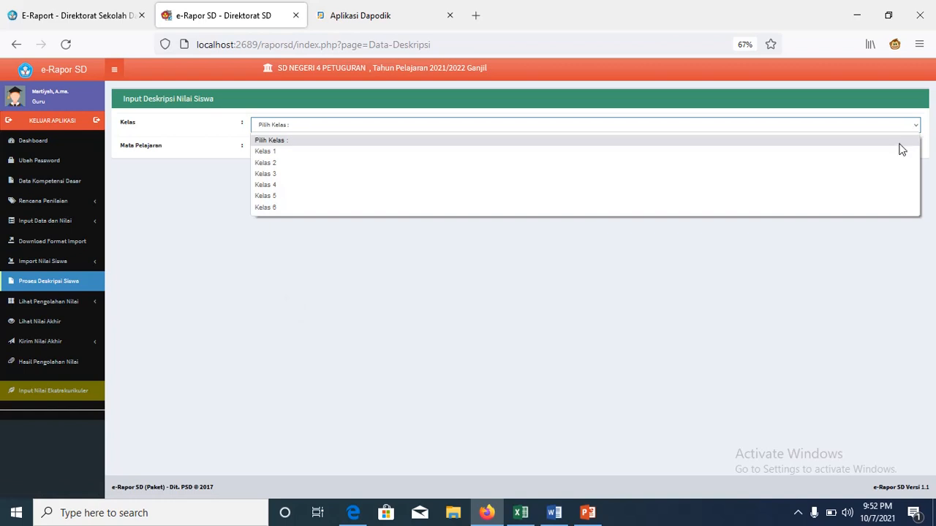
pyautogui.click(889, 152)
pyautogui.click(911, 148)
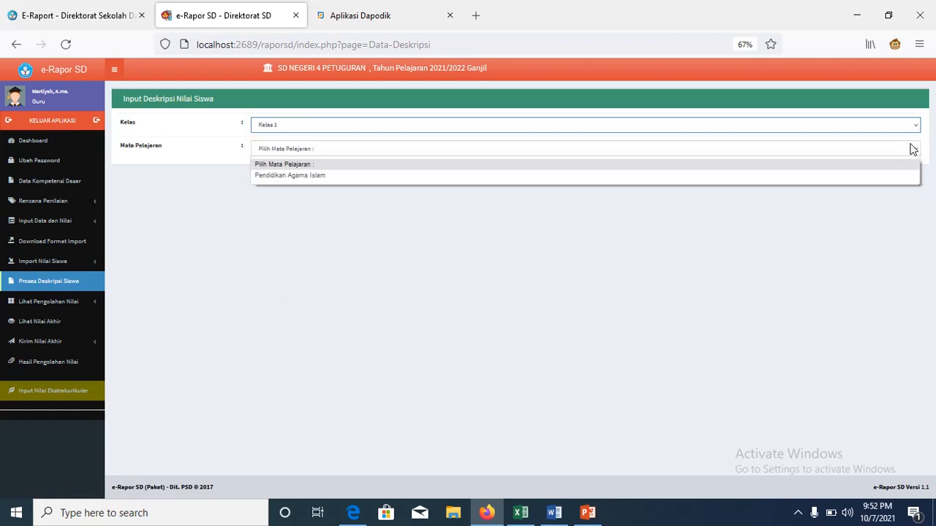
pyautogui.click(881, 178)
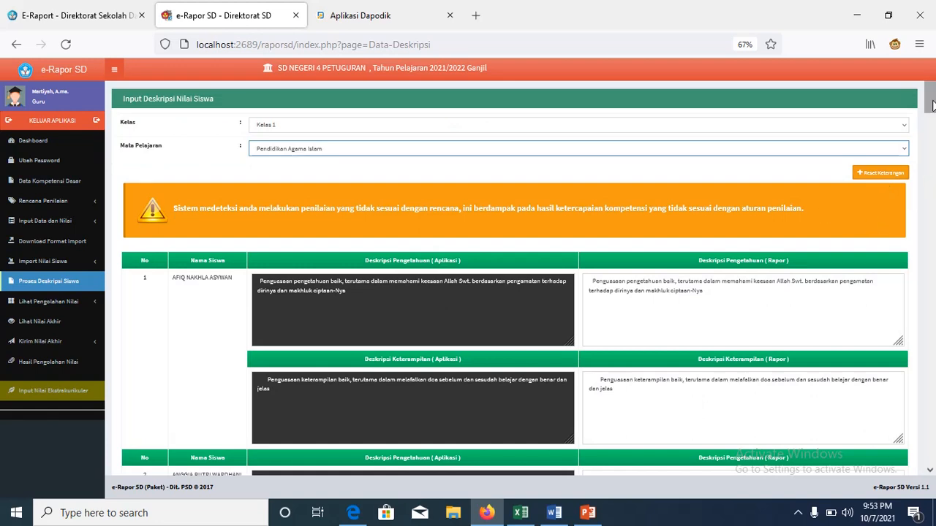
pyautogui.moveTo(933, 105)
pyautogui.mouseDown()
pyautogui.moveTo(930, 166)
pyautogui.moveTo(932, 102)
pyautogui.mouseUp()
# Step: Add periods to the Rapor knowledge and skill descriptions, then save all 17 students
pyautogui.click(707, 294)
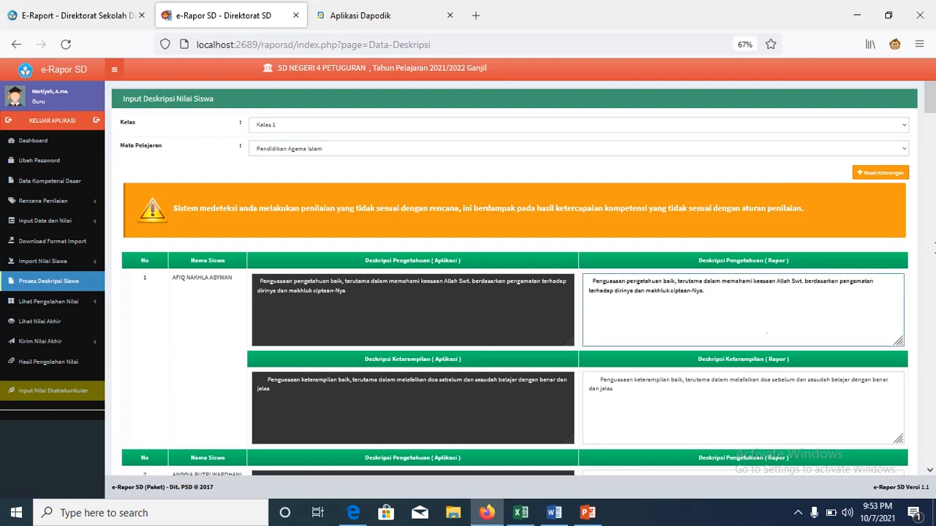
pyautogui.click(660, 392)
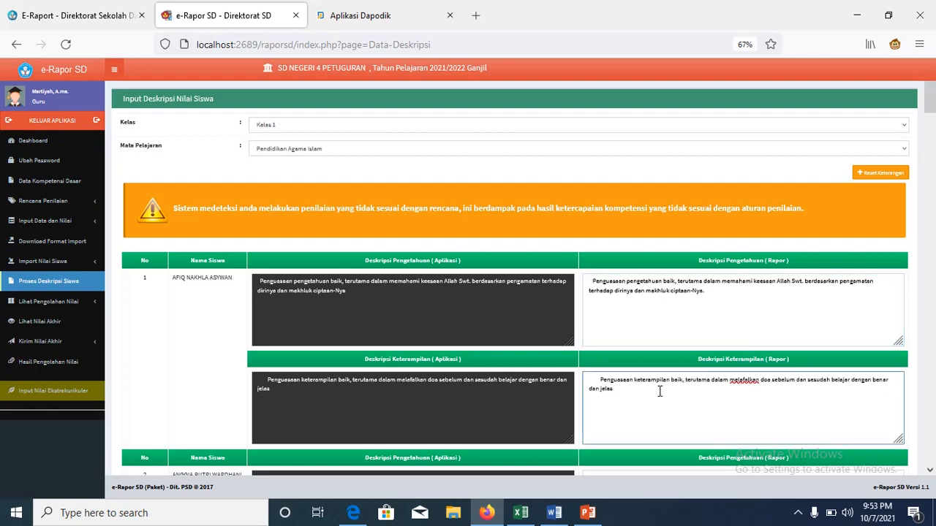
pyautogui.moveTo(934, 111); pyautogui.dragTo(934, 137)
pyautogui.click(649, 163)
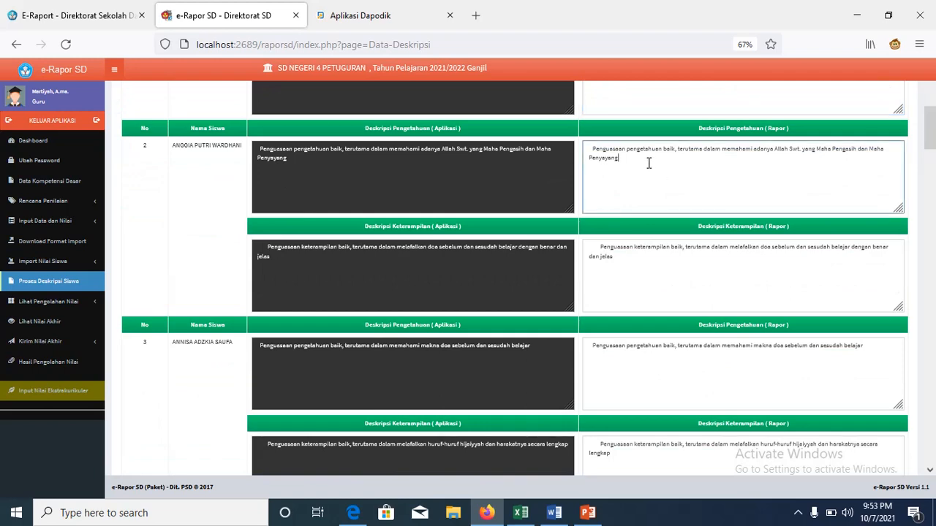
pyautogui.scroll(-3, 934, 170)
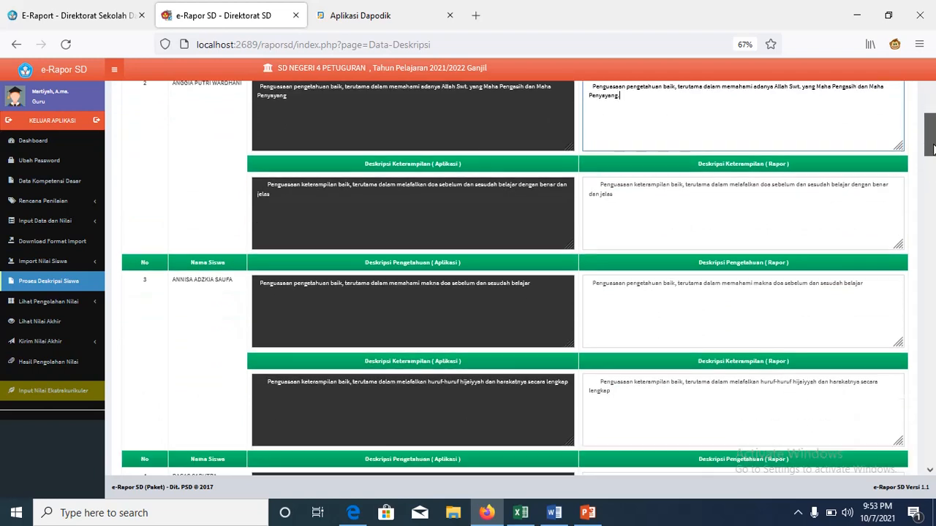
pyautogui.click(633, 101)
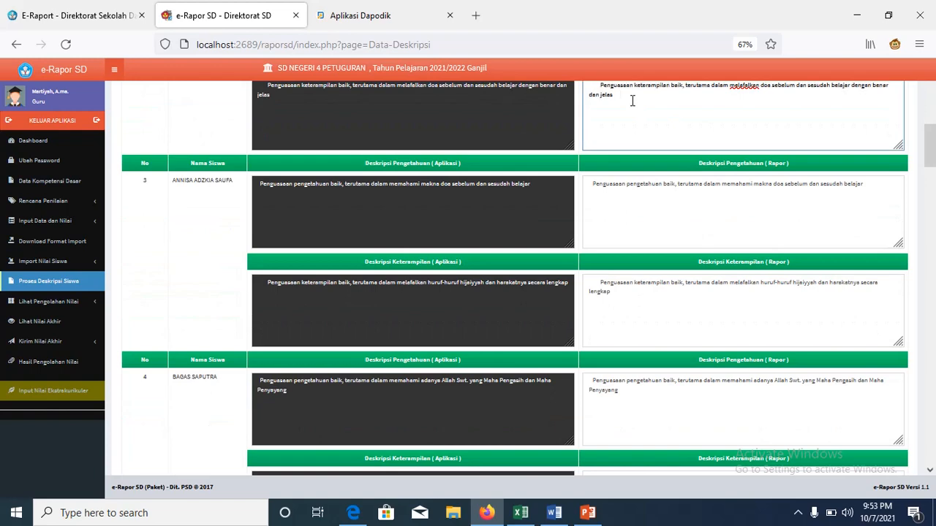
pyautogui.click(862, 187)
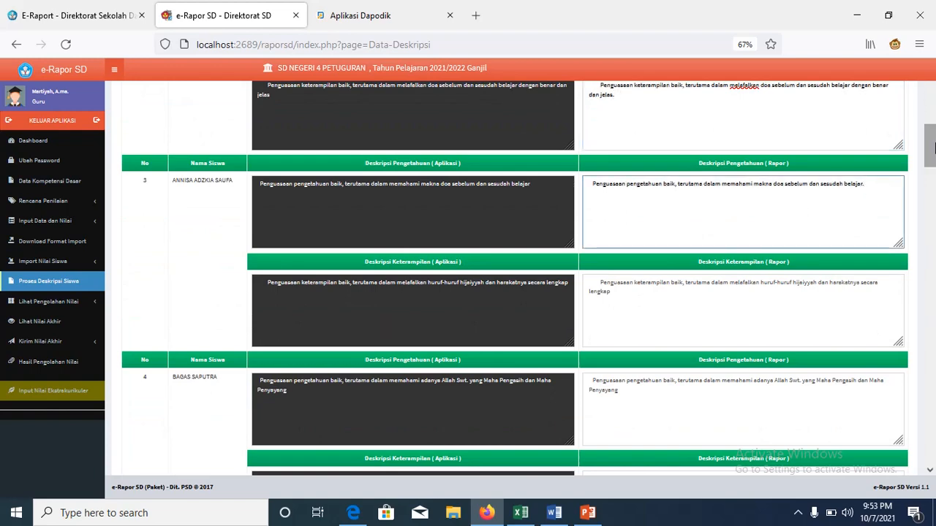
pyautogui.moveTo(930, 145); pyautogui.dragTo(923, 460)
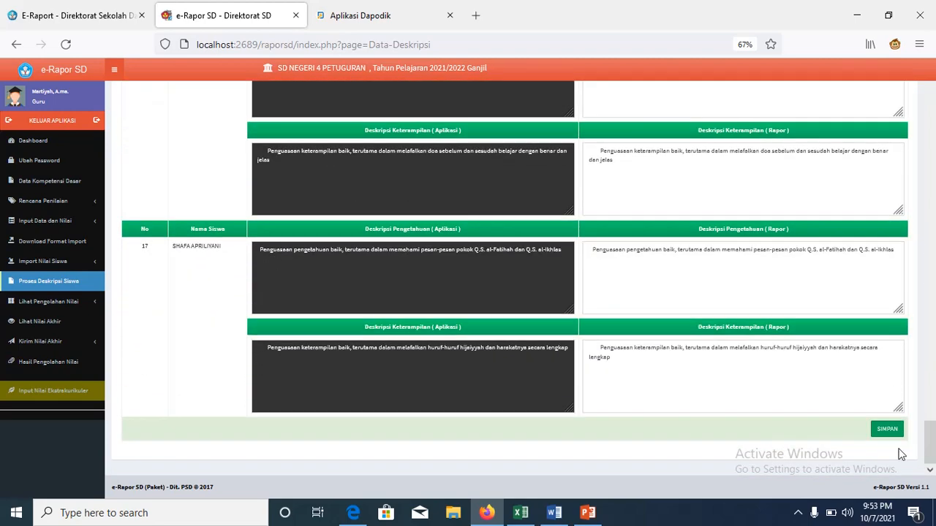
pyautogui.click(887, 430)
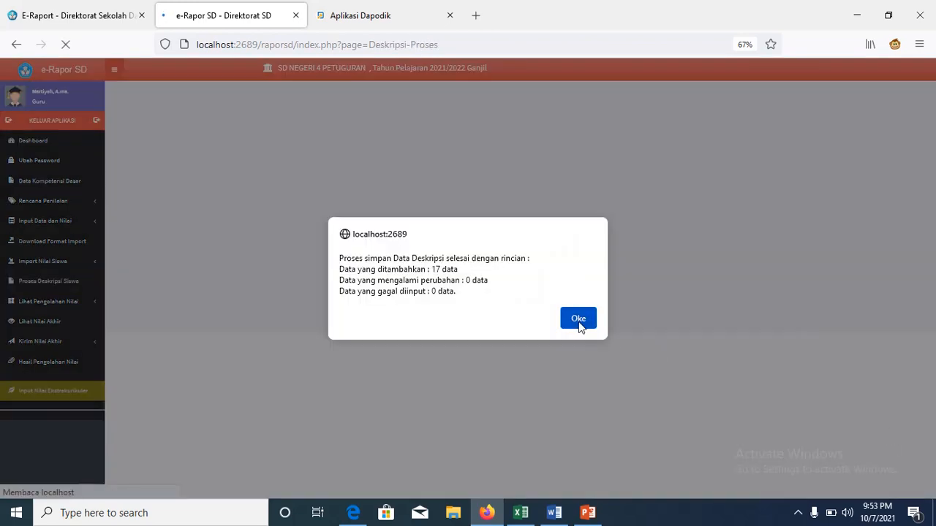
pyautogui.click(578, 321)
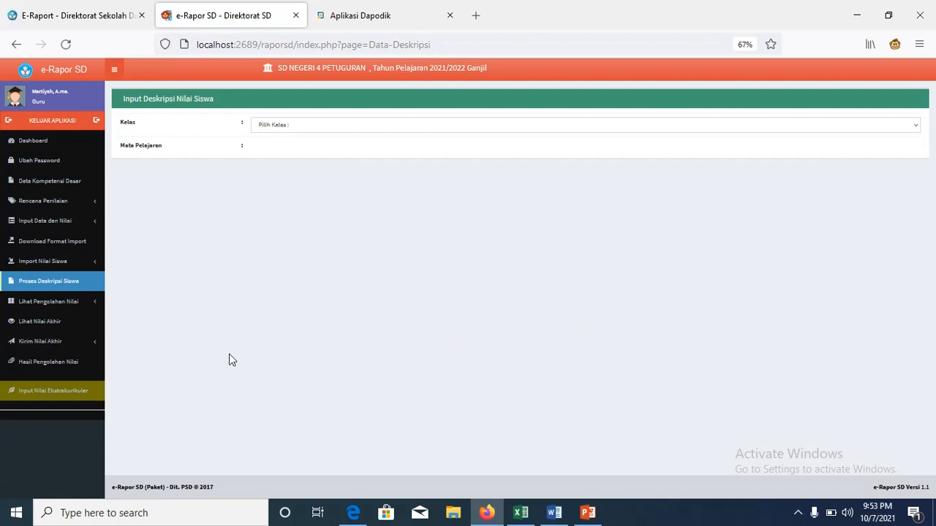
# Step: Open Lihat Pengolahan Nilai > Nilai Pengetahuan for Kelas 1, Pendidikan Agama Islam
pyautogui.click(73, 306)
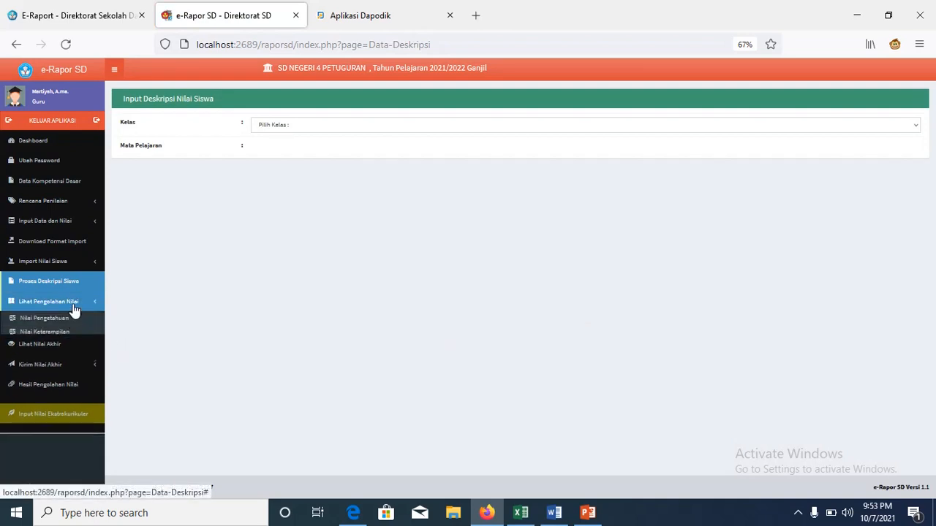
pyautogui.click(69, 324)
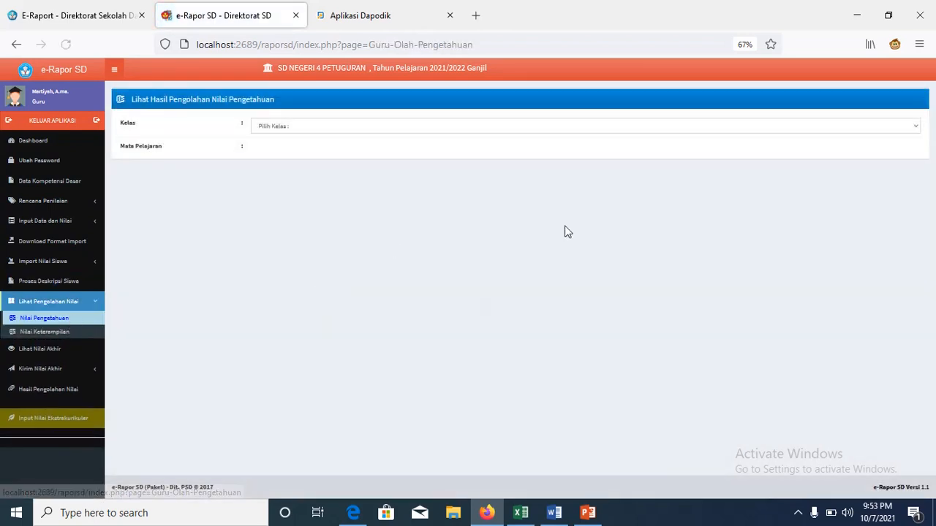
pyautogui.click(911, 132)
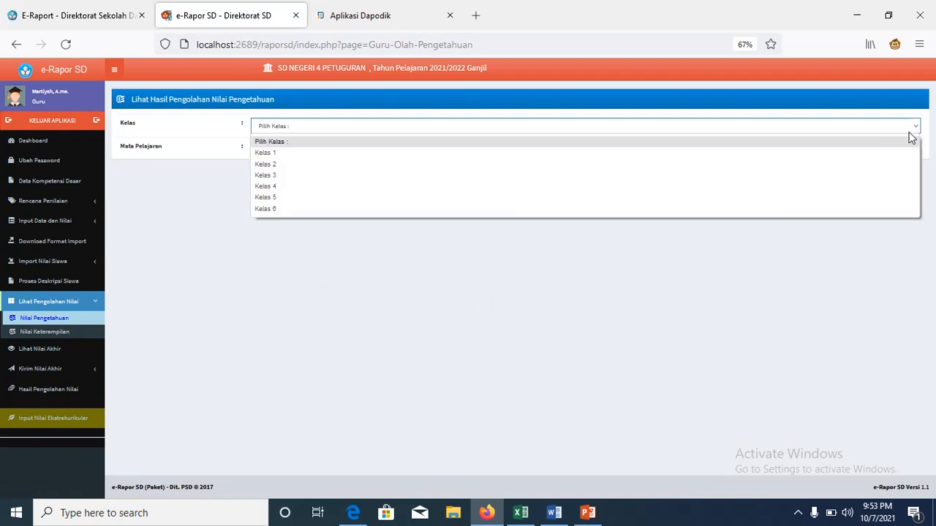
pyautogui.click(893, 152)
pyautogui.click(893, 154)
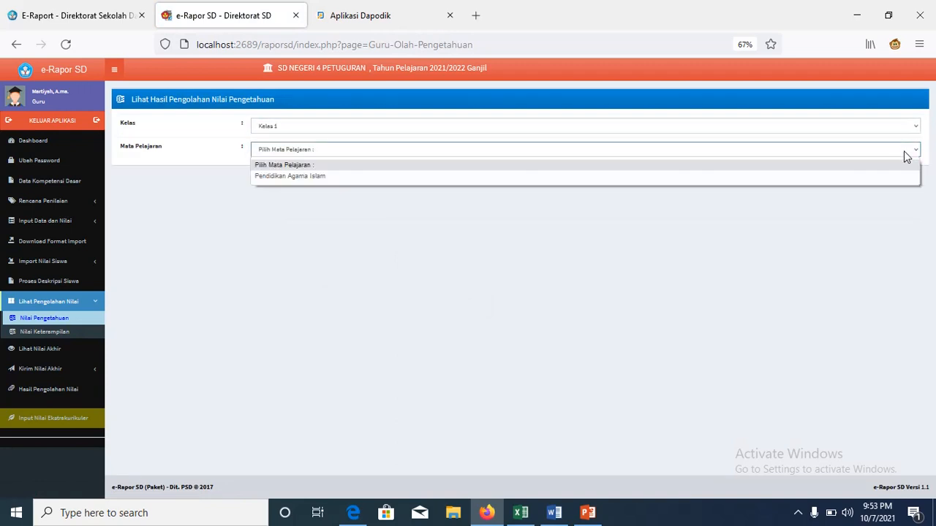
pyautogui.click(883, 179)
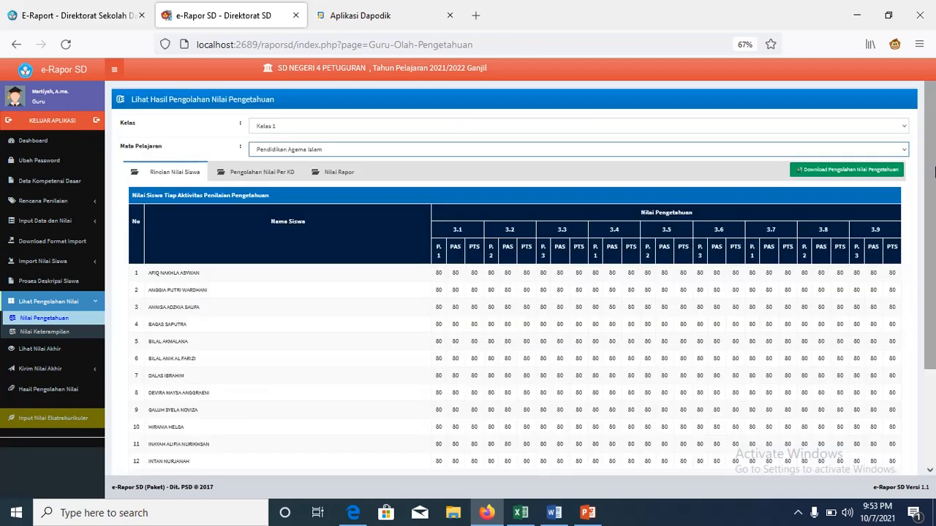
# Step: Scroll through the knowledge results, confirming every student scores 80
pyautogui.scroll(-2, 932, 192)
pyautogui.moveTo(934, 192); pyautogui.dragTo(934, 228)
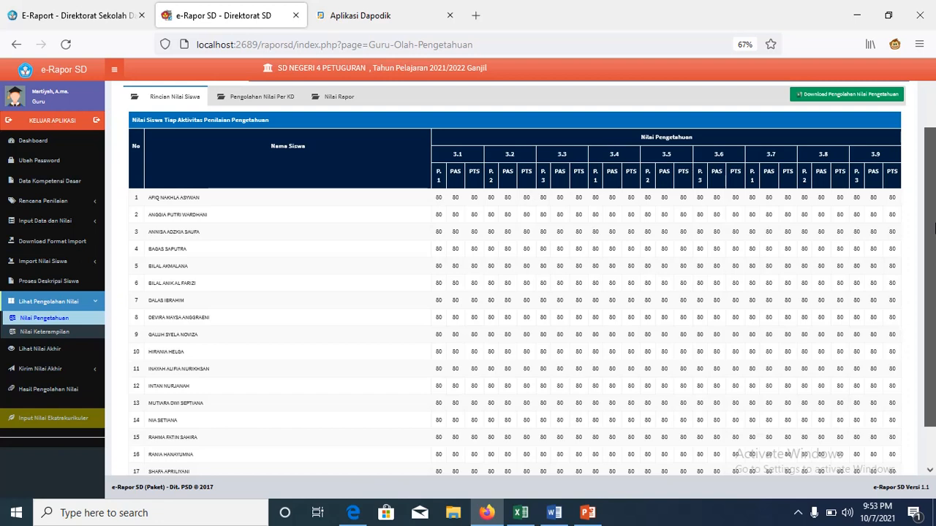
pyautogui.moveTo(934, 228); pyautogui.dragTo(924, 179)
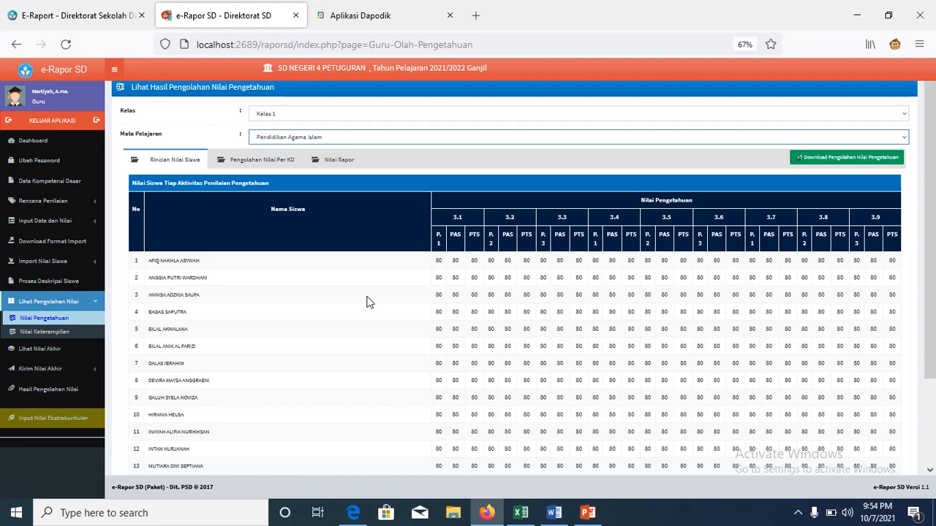
pyautogui.click(86, 334)
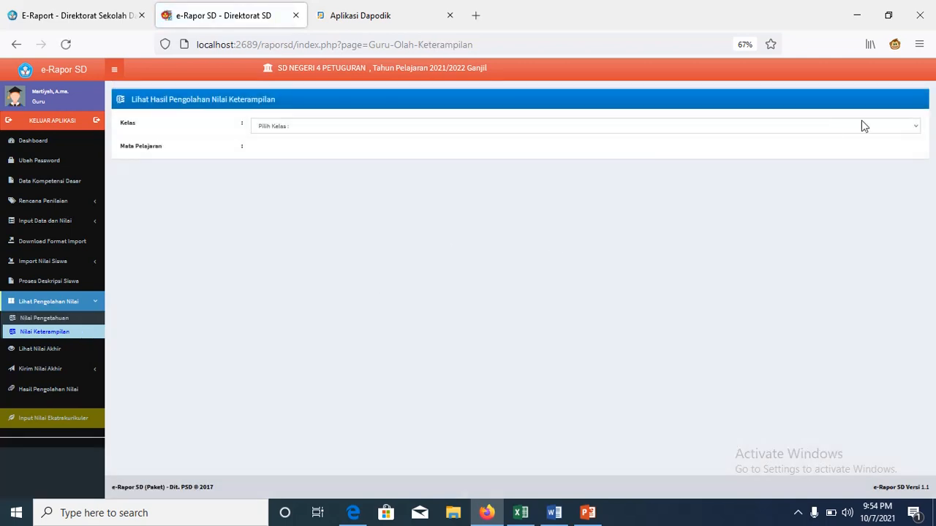
# Step: Load Kelas 1 PAI skill results, correcting from Kelas 2, and review the 80s under 4.1, 4.4, 4.7
pyautogui.click(908, 129)
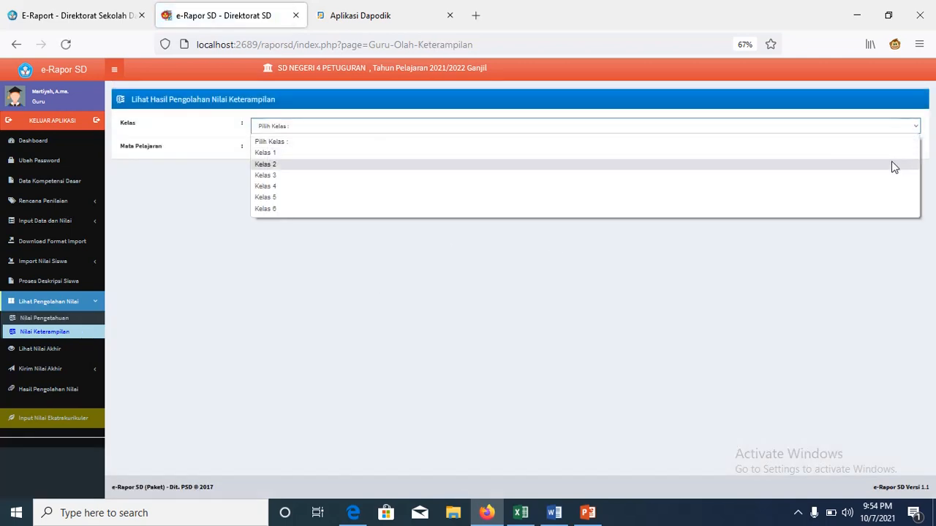
pyautogui.click(891, 163)
pyautogui.click(908, 126)
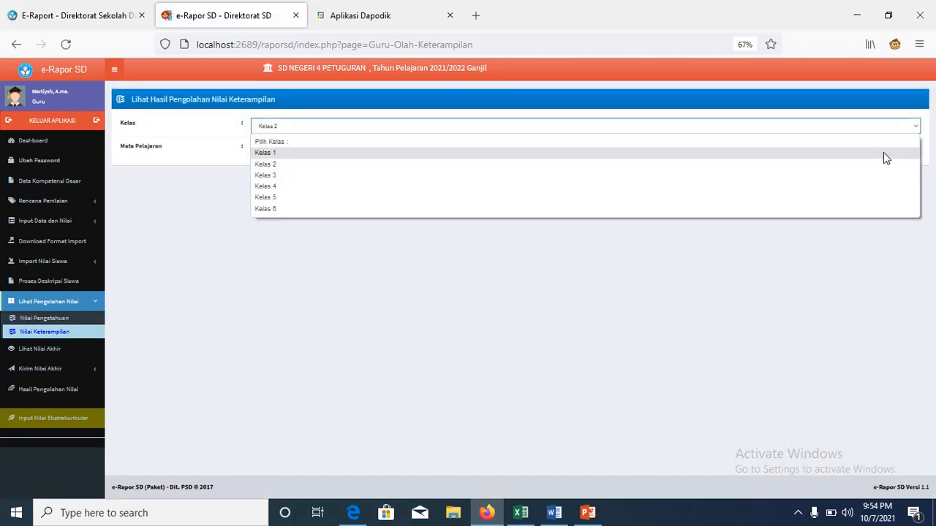
pyautogui.click(883, 152)
pyautogui.click(912, 149)
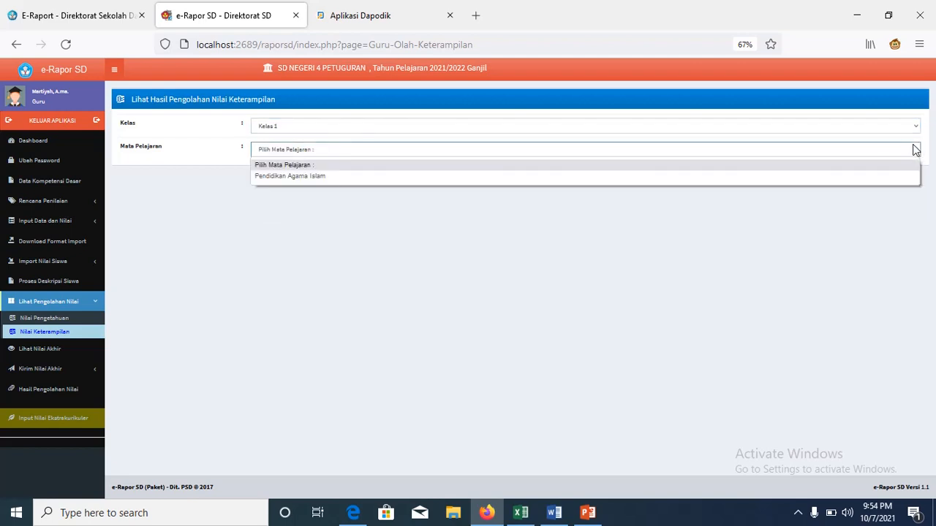
pyautogui.click(891, 176)
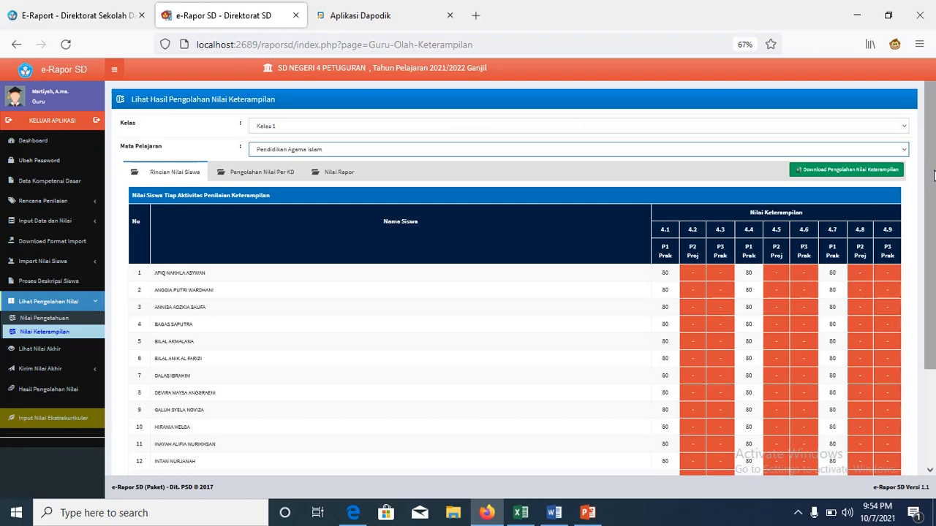
pyautogui.moveTo(934, 174); pyautogui.dragTo(933, 284)
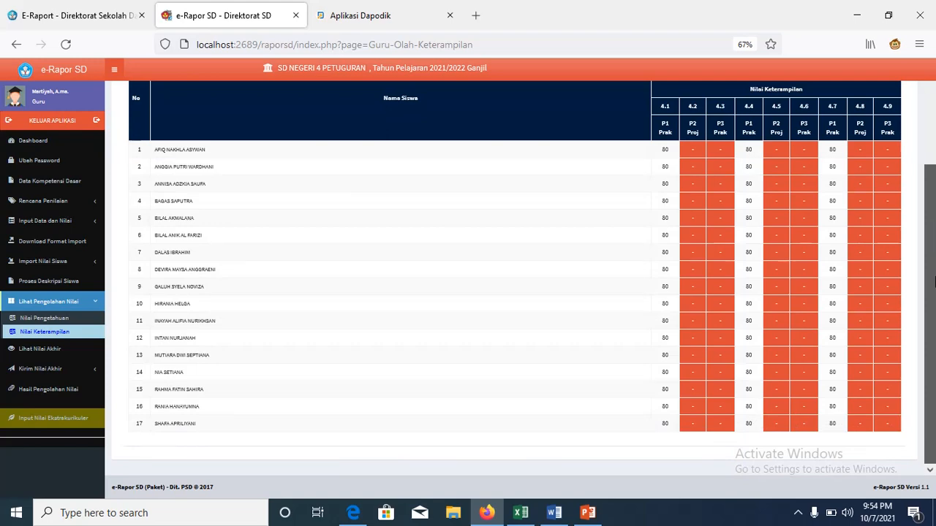
pyautogui.moveTo(933, 263); pyautogui.dragTo(928, 190)
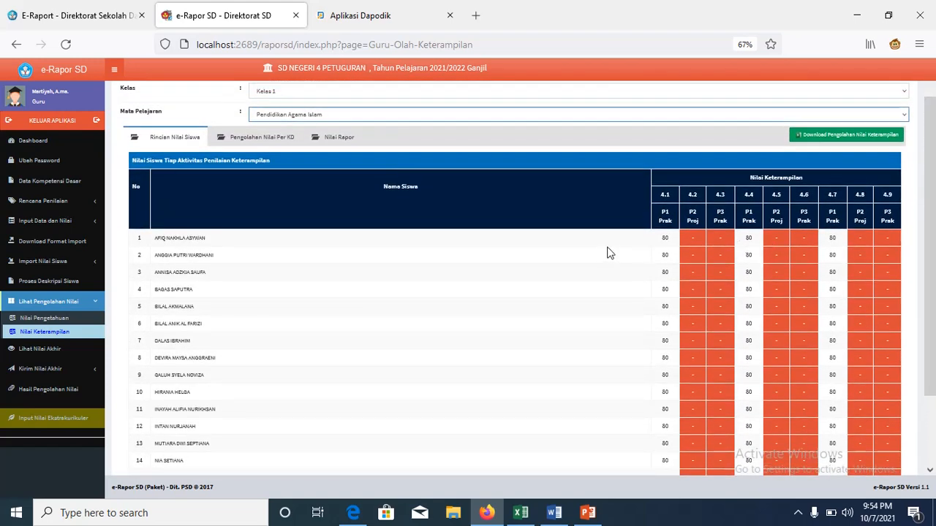
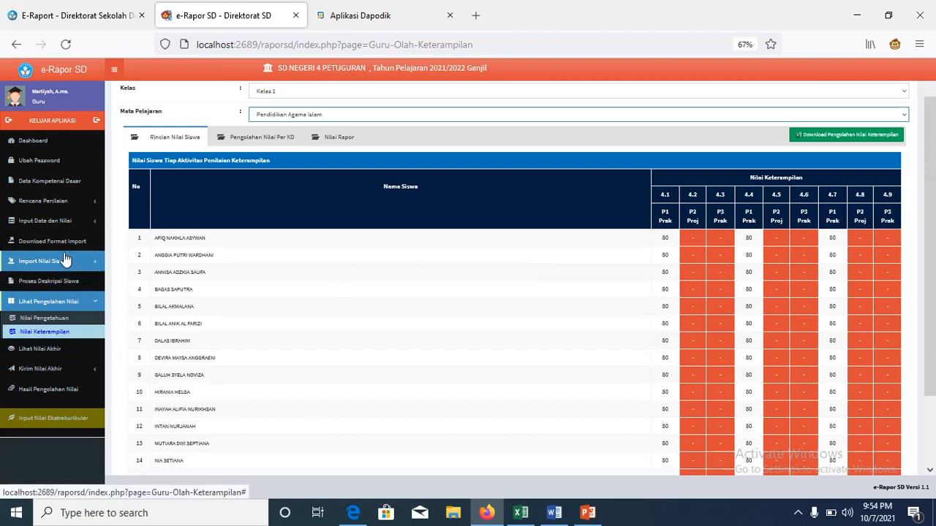
# Step: Go to the Input Nilai Keterampilan page under Input Data dan Nilai
pyautogui.click(62, 221)
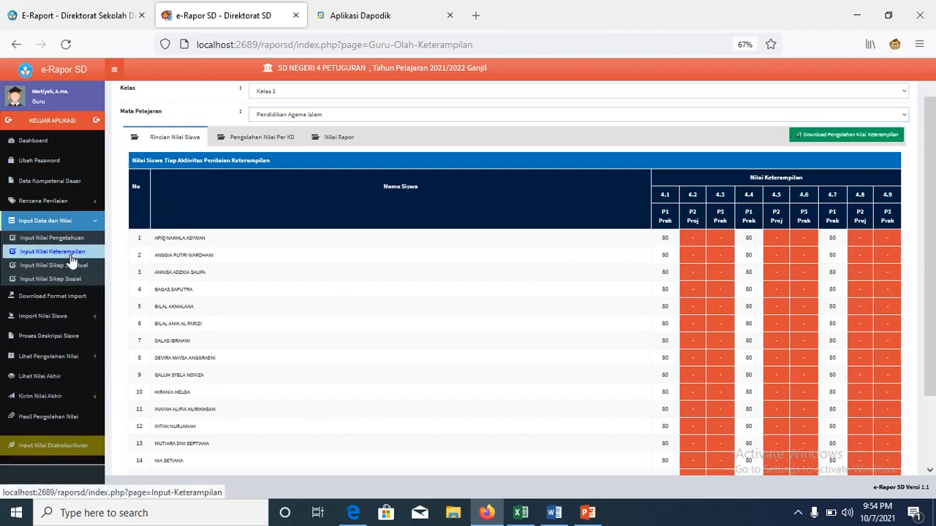
pyautogui.click(71, 255)
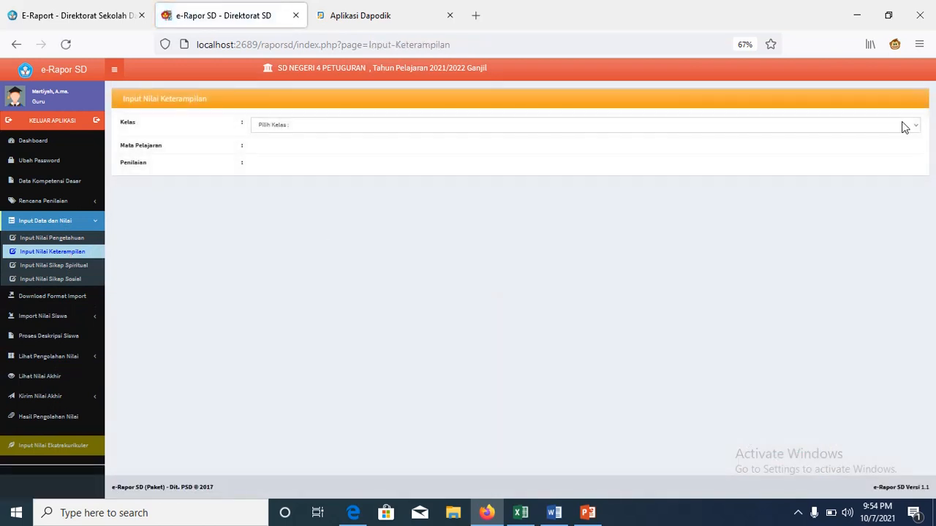
# Step: Load Kelas 1 Pendidikan Agama Islam skill scores for assessment P1, then switch to P2
pyautogui.click(903, 126)
pyautogui.click(883, 153)
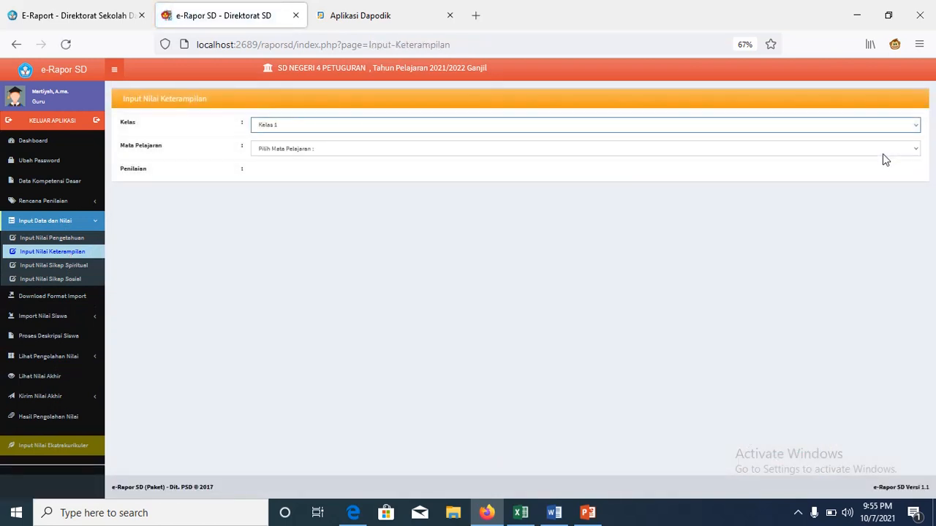
pyautogui.click(914, 150)
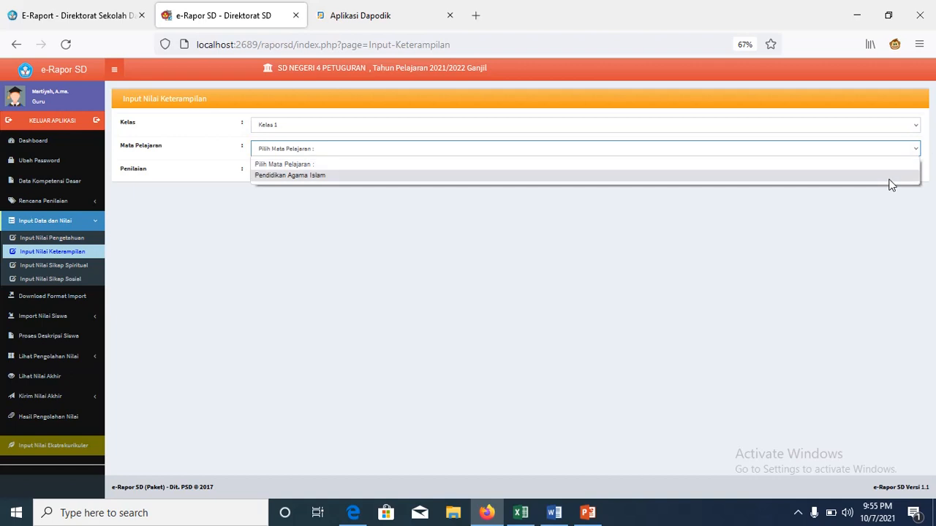
pyautogui.click(890, 180)
pyautogui.click(912, 174)
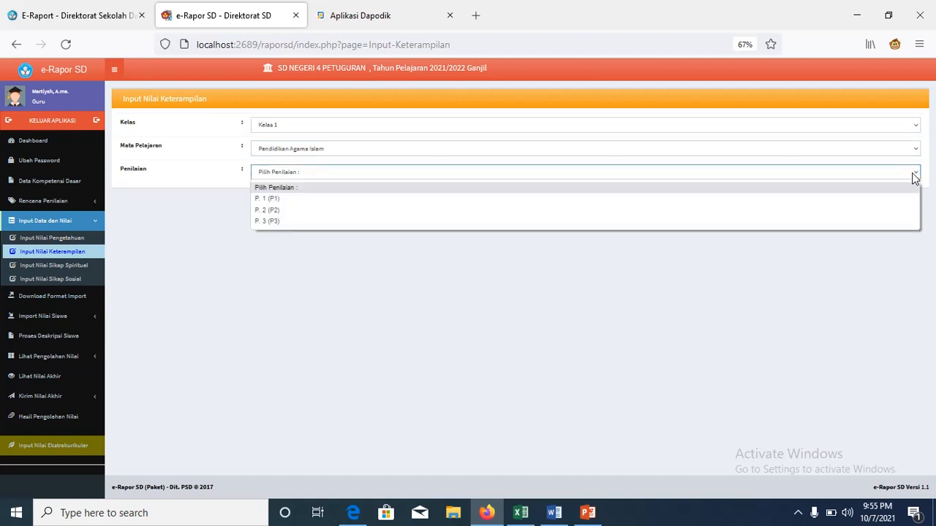
pyautogui.click(885, 201)
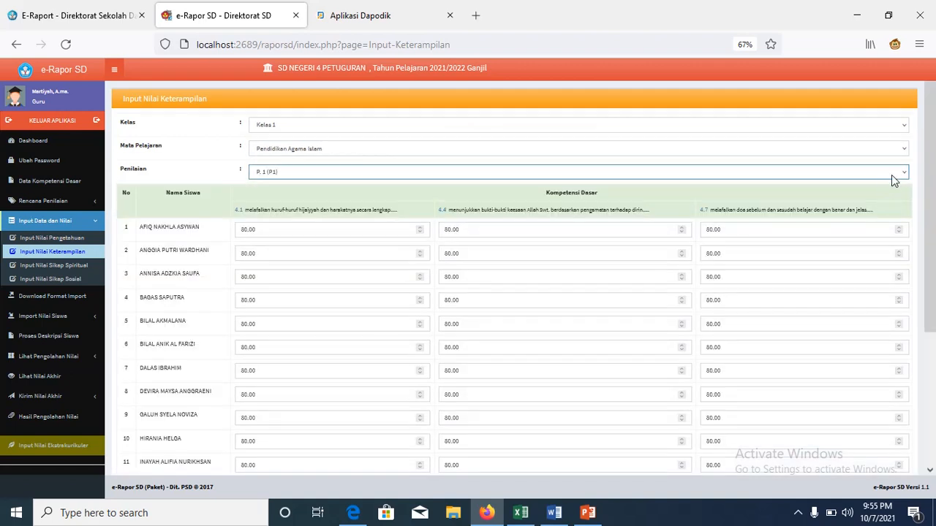
pyautogui.click(900, 178)
pyautogui.click(870, 206)
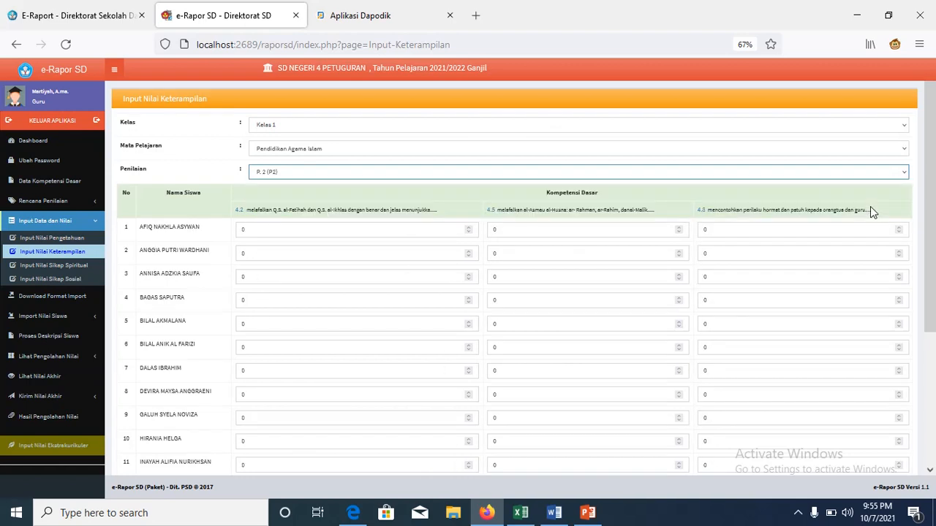
# Step: Open the processed skills results under Lihat Pengolahan Nilai > Nilai Keterampilan
pyautogui.click(369, 225)
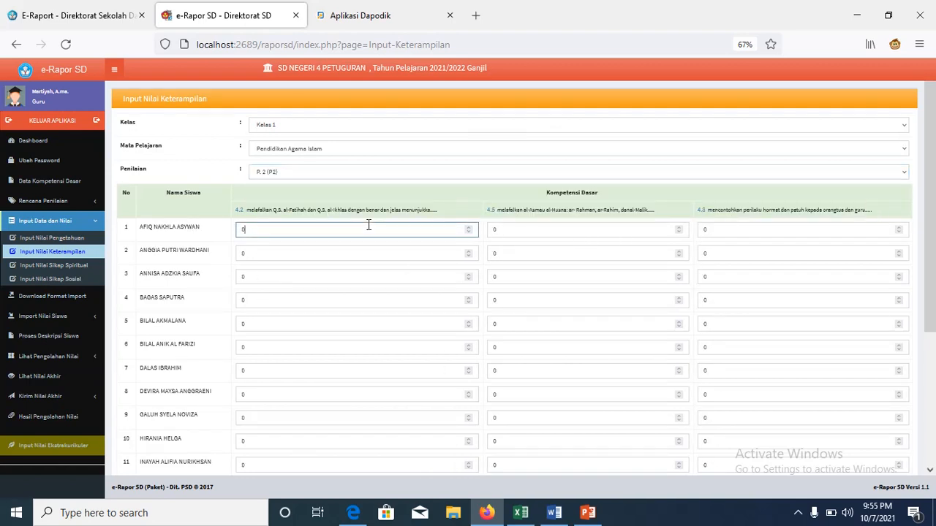
pyautogui.click(70, 362)
pyautogui.click(44, 331)
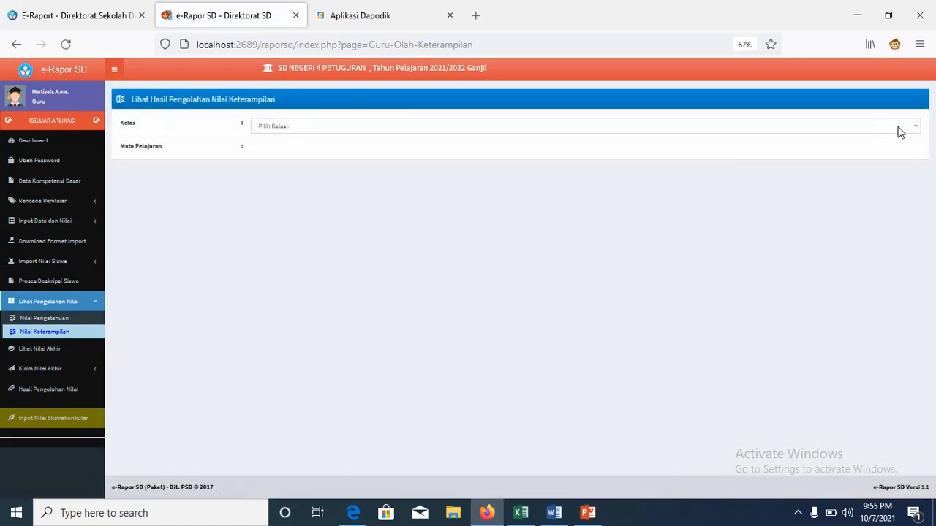
# Step: Show processed Kelas 1 Pendidikan Agama Islam skill scores, with 80 under KD 4.1, 4.4 and 4.7
pyautogui.click(898, 129)
pyautogui.click(880, 155)
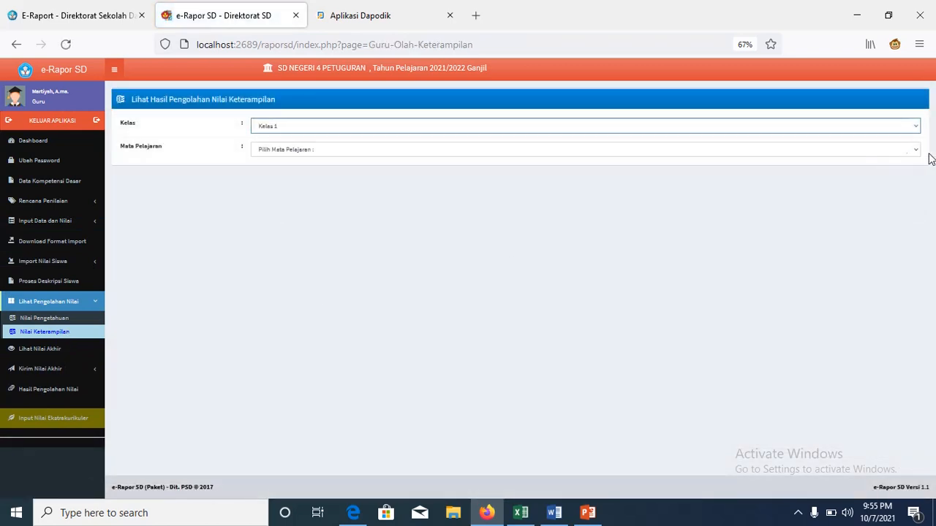
pyautogui.click(911, 151)
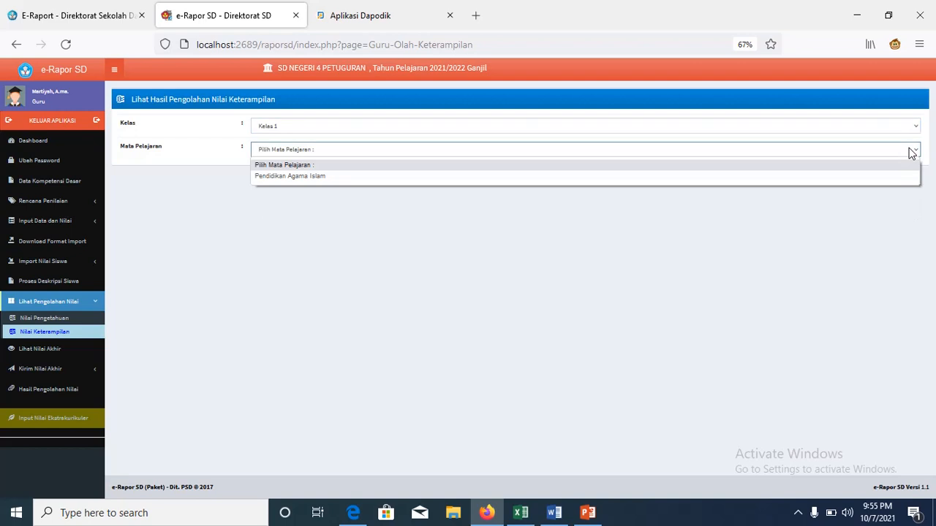
pyautogui.click(885, 175)
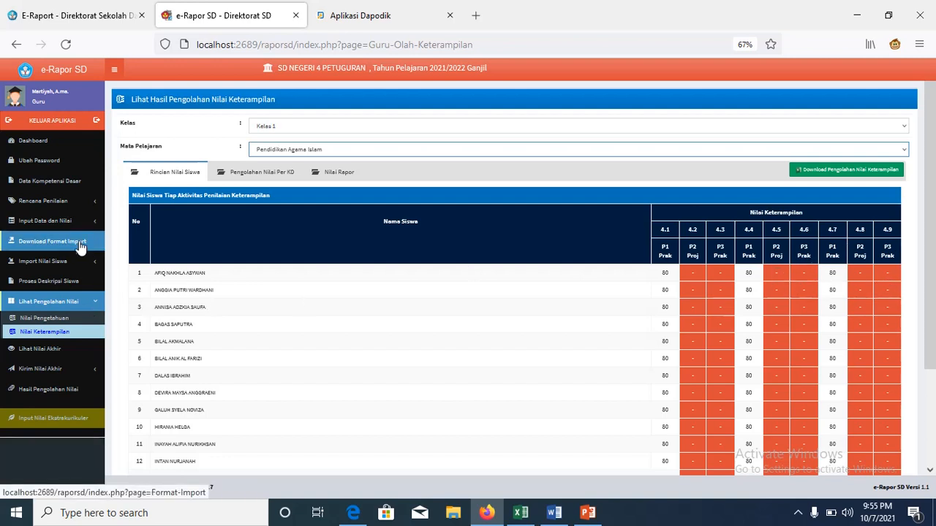
pyautogui.click(73, 220)
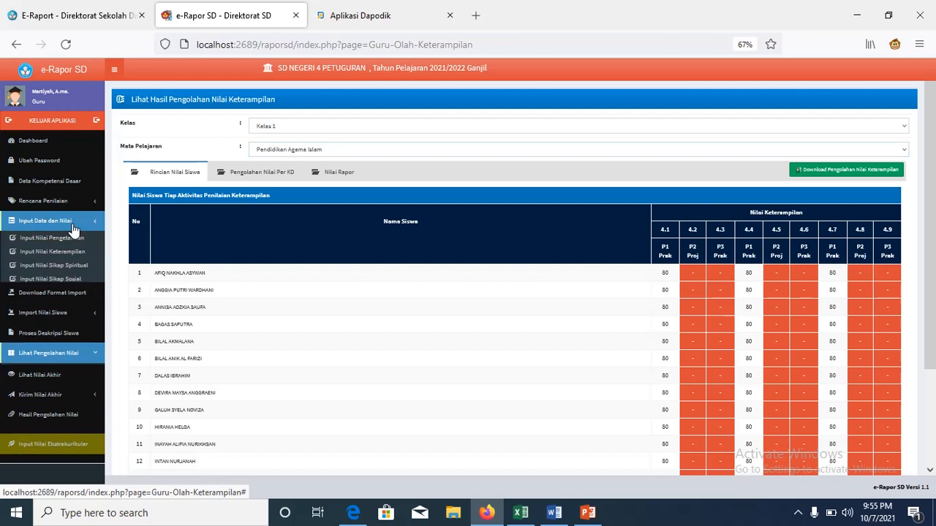
# Step: Load the Kelas 1 Pendidikan Agama Islam skills entry table for P2, correcting the class from Kelas 2
pyautogui.click(74, 251)
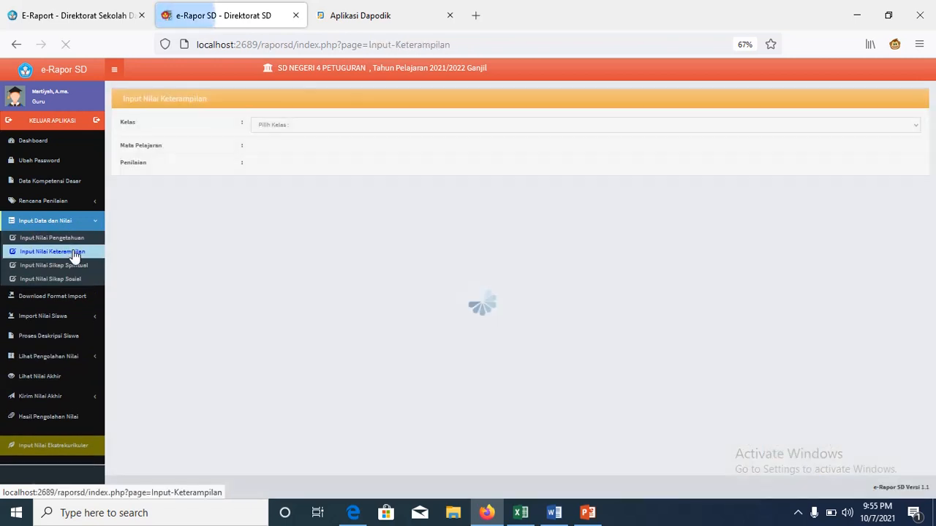
pyautogui.click(911, 133)
pyautogui.click(900, 161)
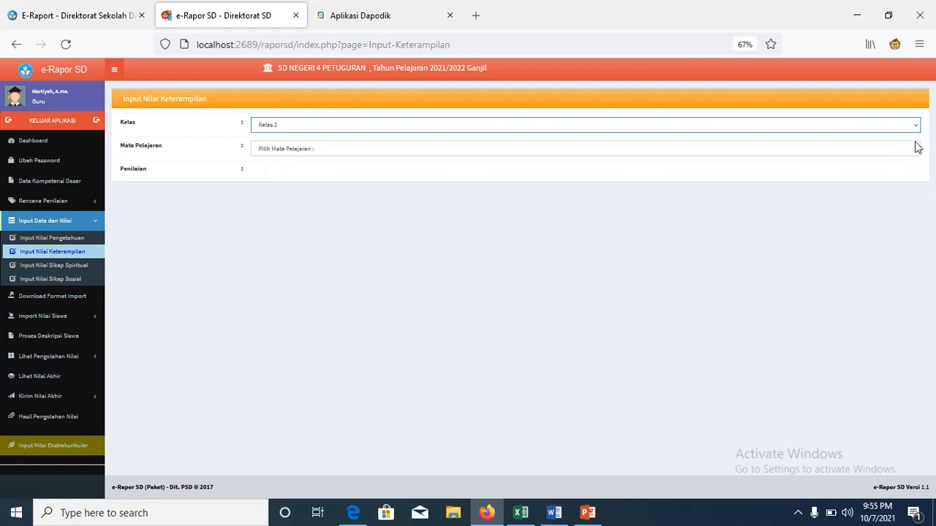
pyautogui.click(912, 130)
pyautogui.click(897, 155)
pyautogui.click(914, 150)
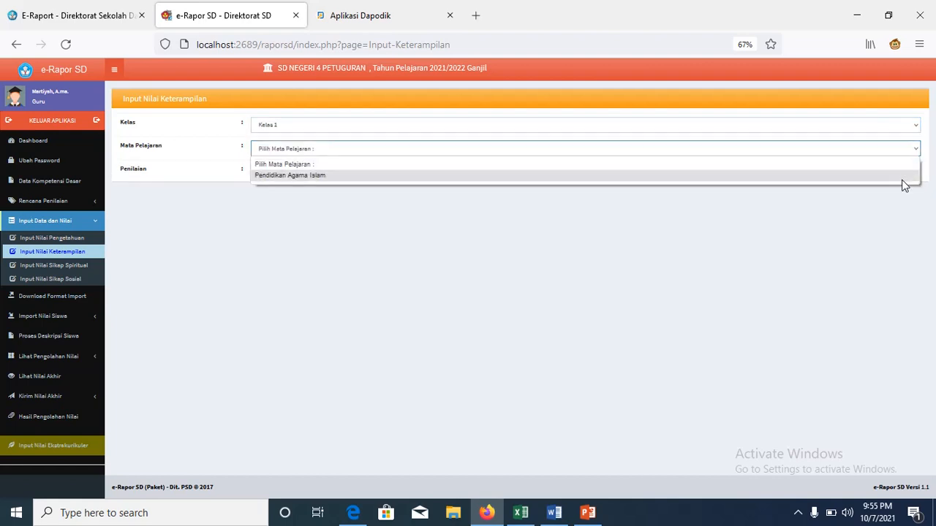
pyautogui.click(904, 177)
pyautogui.click(912, 173)
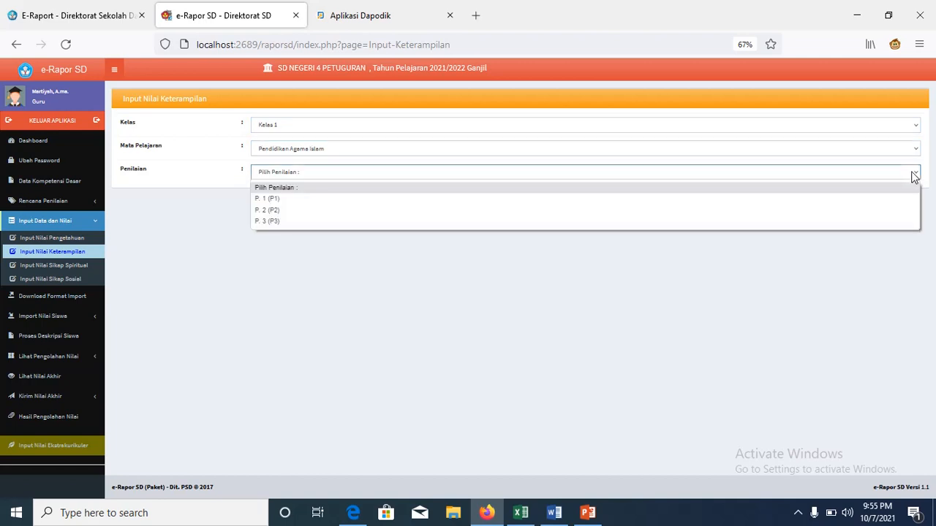
pyautogui.click(884, 198)
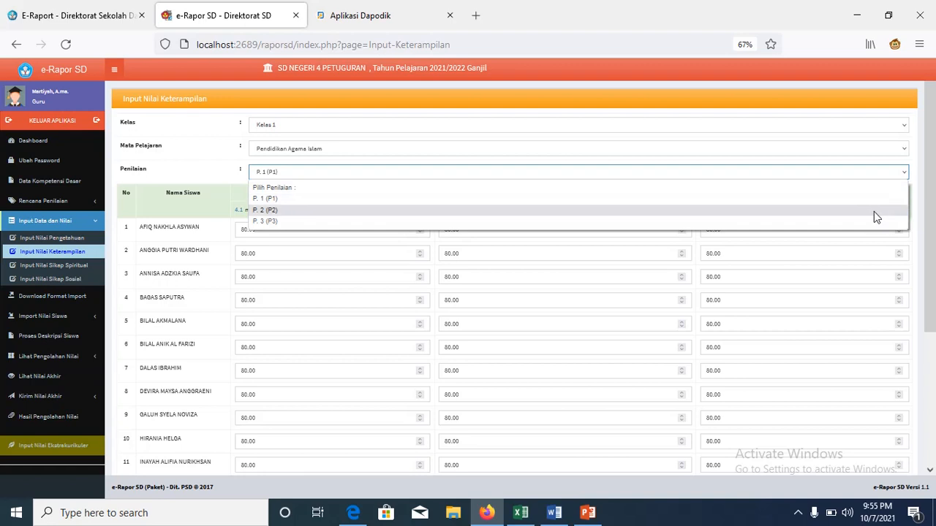
pyautogui.click(873, 211)
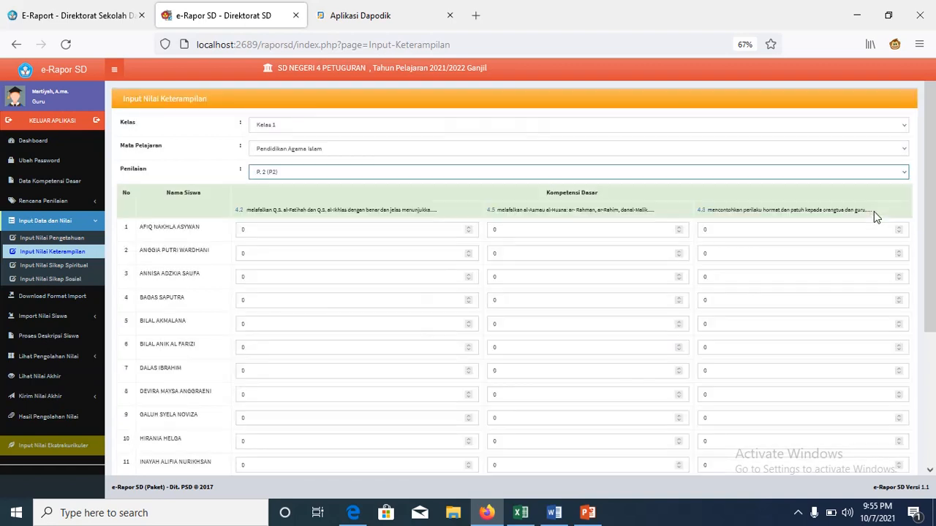
# Step: Enter 80 for the first two students under competencies 4.2 and 4.5
pyautogui.click(353, 234)
pyautogui.write('80')
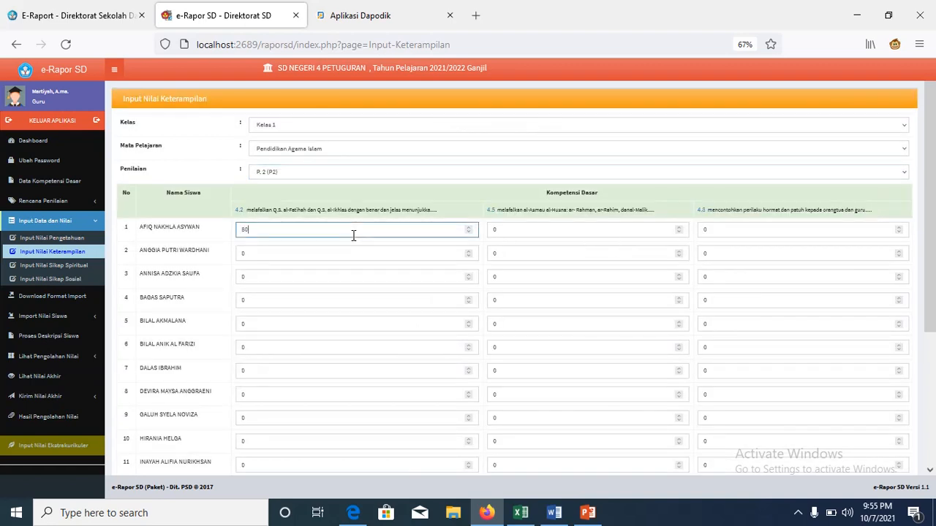
pyautogui.click(327, 260)
pyautogui.press('BackSpace')
pyautogui.write('80')
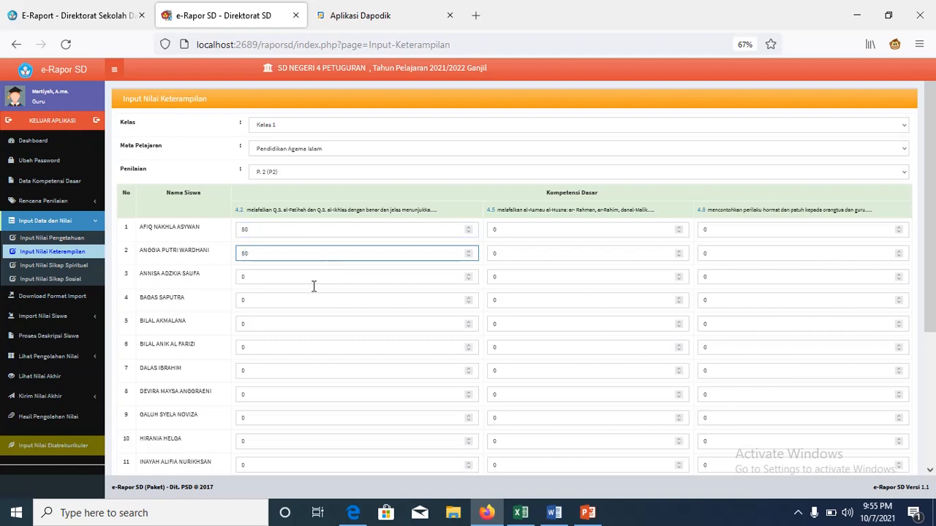
pyautogui.click(313, 289)
pyautogui.click(535, 232)
pyautogui.press('BackSpace')
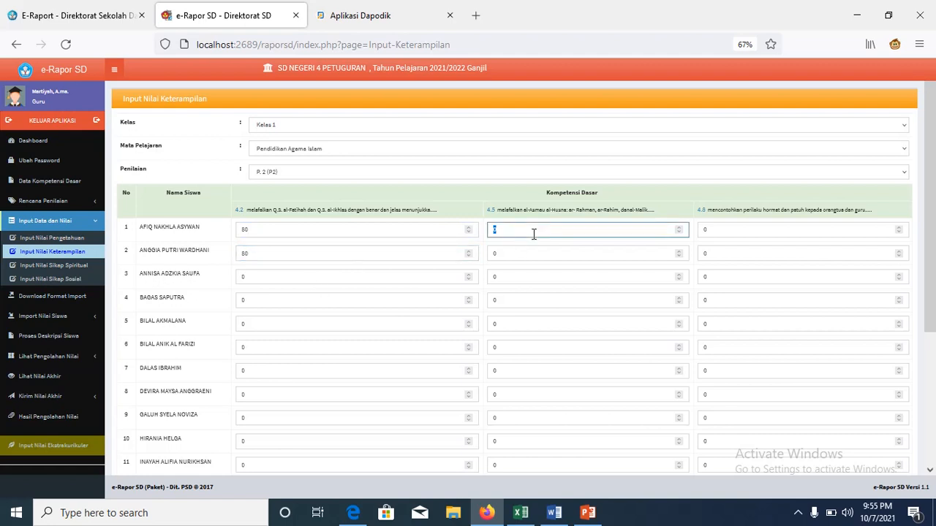
pyautogui.write('80')
pyautogui.click(525, 257)
pyautogui.press('BackSpace')
pyautogui.write('80')
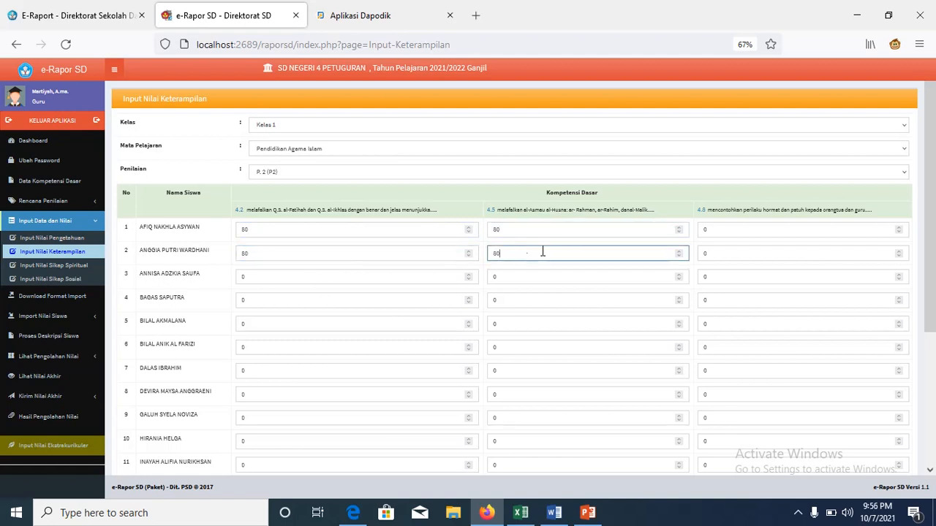
# Step: Enter 80 for the first two students under competency 4.8
pyautogui.click(717, 226)
pyautogui.press('BackSpace')
pyautogui.write('80')
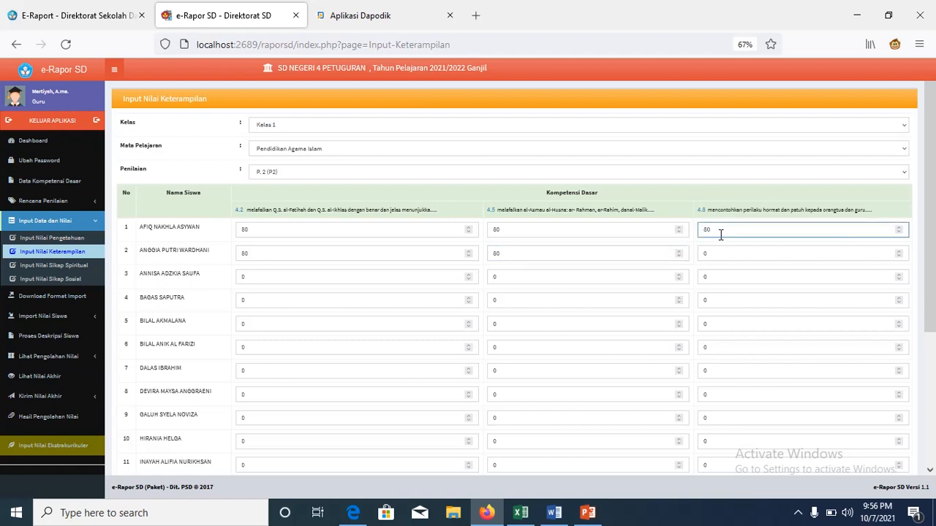
pyautogui.click(720, 247)
pyautogui.press('BackSpace')
pyautogui.write('80')
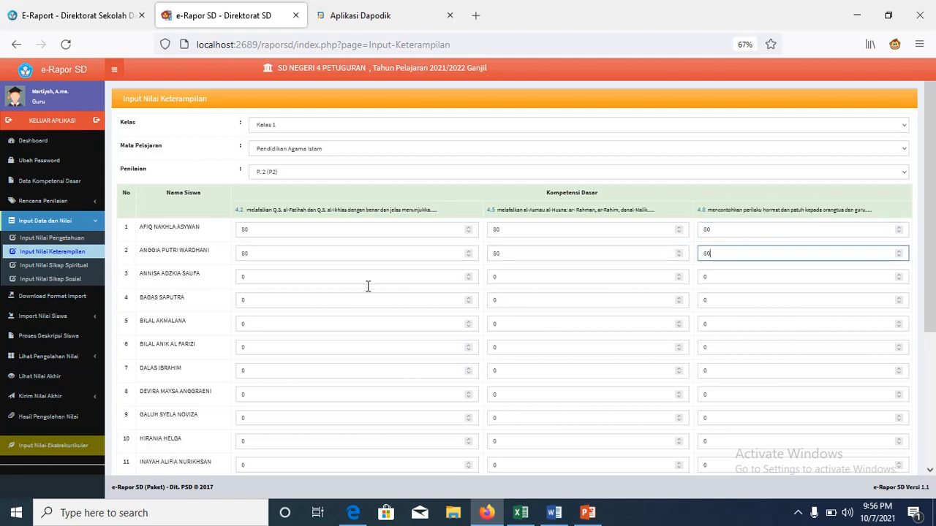
# Step: Enter 80 for the third student under competencies 4.2, 4.5 and 4.8
pyautogui.click(365, 279)
pyautogui.press('BackSpace')
pyautogui.write('80')
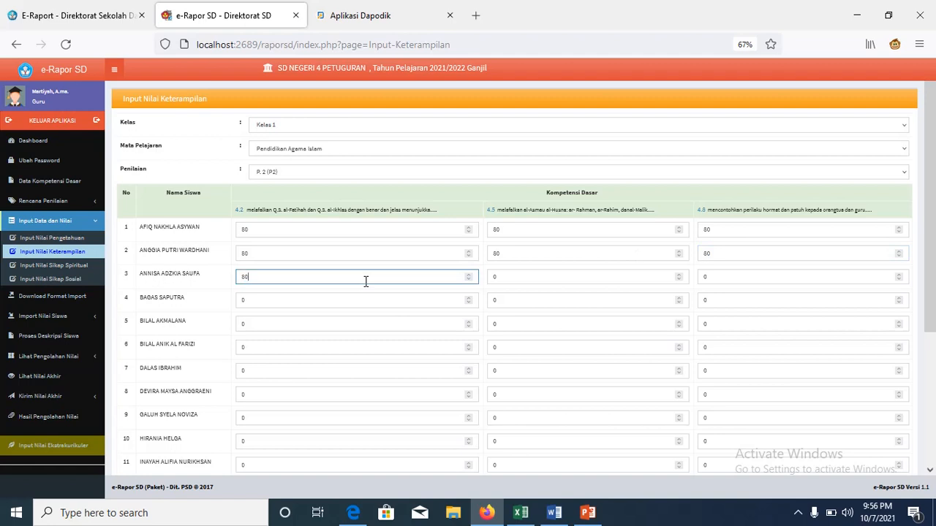
pyautogui.click(531, 278)
pyautogui.press('BackSpace')
pyautogui.write('80')
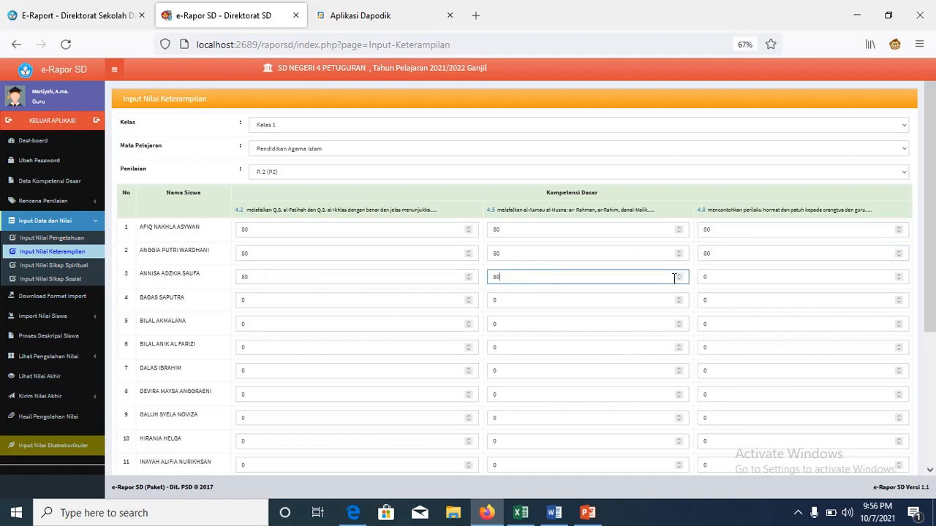
pyautogui.click(711, 280)
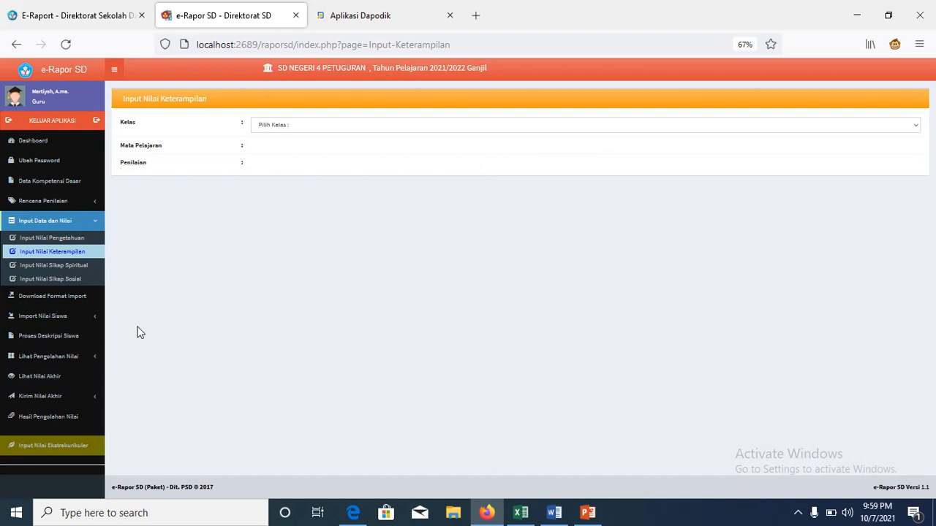
pyautogui.click(86, 363)
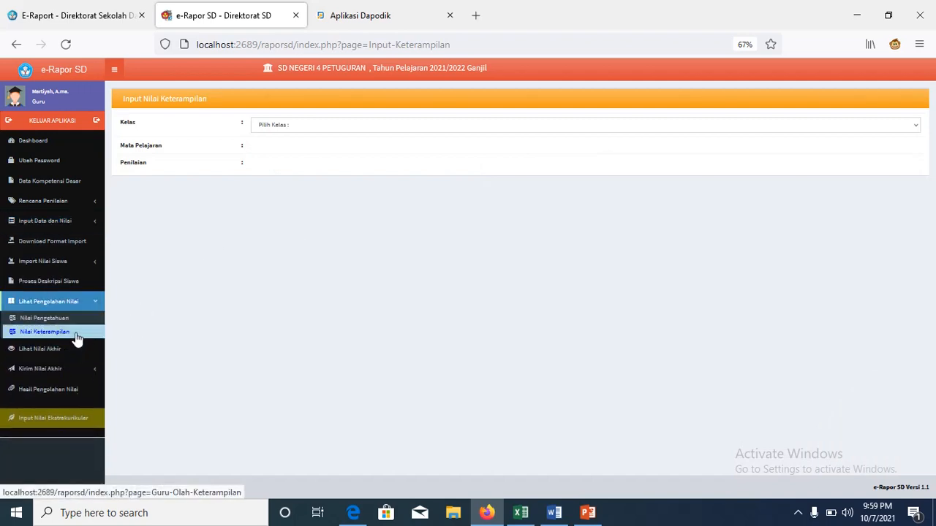
# Step: Review Kelas 1 Pendidikan Agama Islam processed skill scores, then go to Lihat Nilai Akhir
pyautogui.click(77, 338)
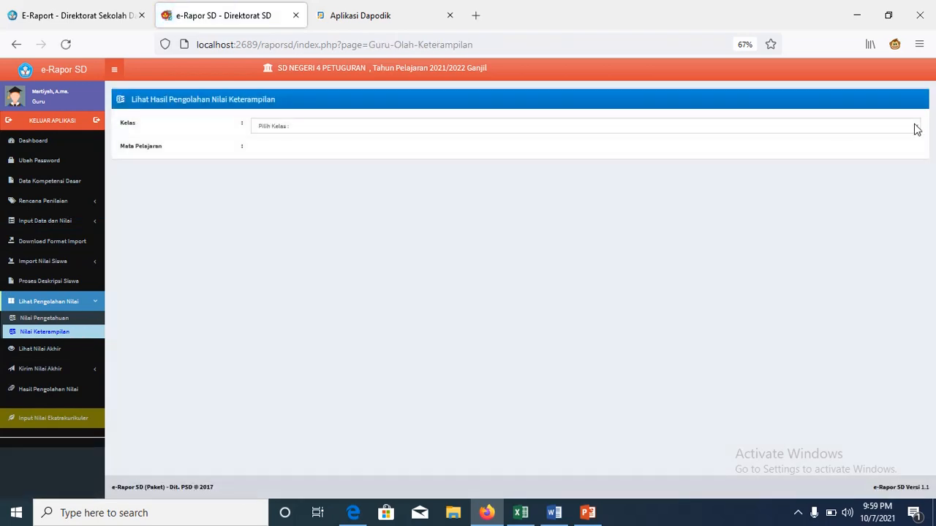
pyautogui.click(917, 129)
pyautogui.click(885, 157)
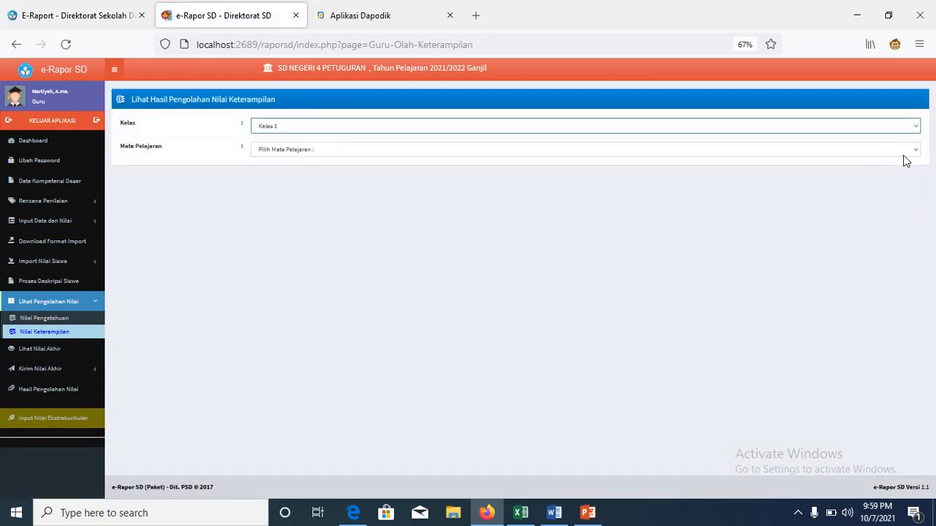
pyautogui.click(904, 155)
pyautogui.click(888, 180)
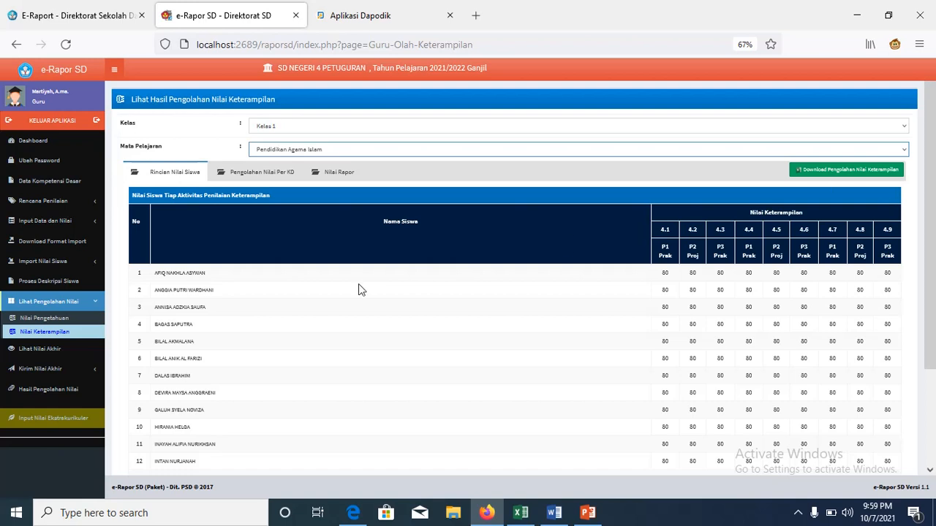
pyautogui.click(79, 356)
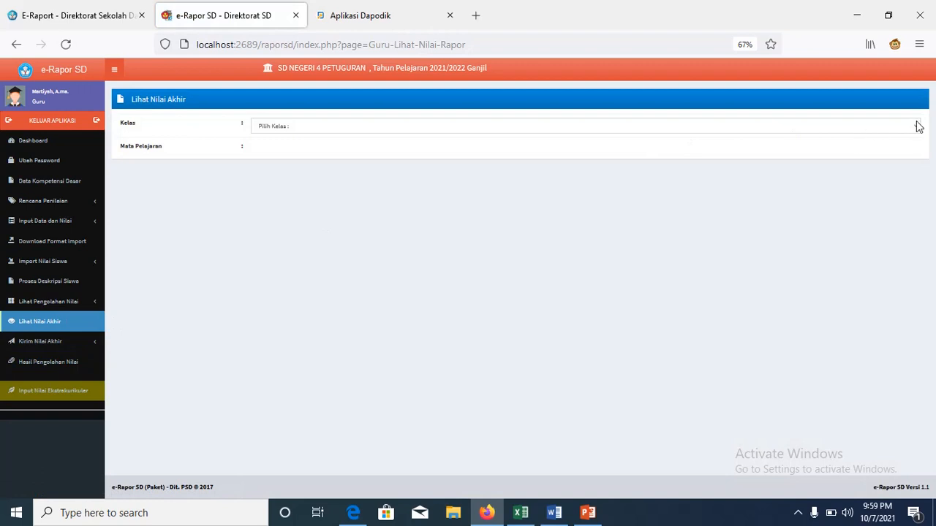
# Step: Check Kelas 1 Pendidikan Agama Islam report grades, then open the Kirim Nilai Akhir page
pyautogui.click(914, 126)
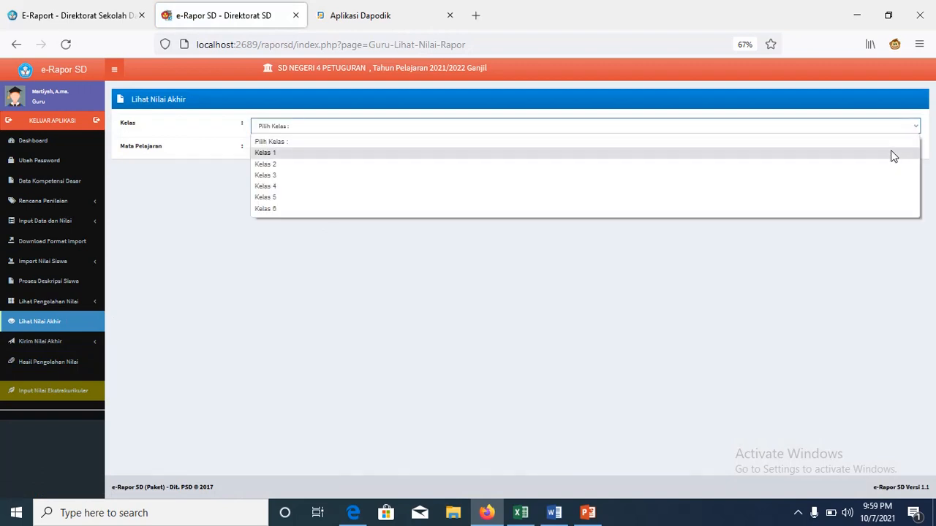
pyautogui.click(892, 152)
pyautogui.click(912, 152)
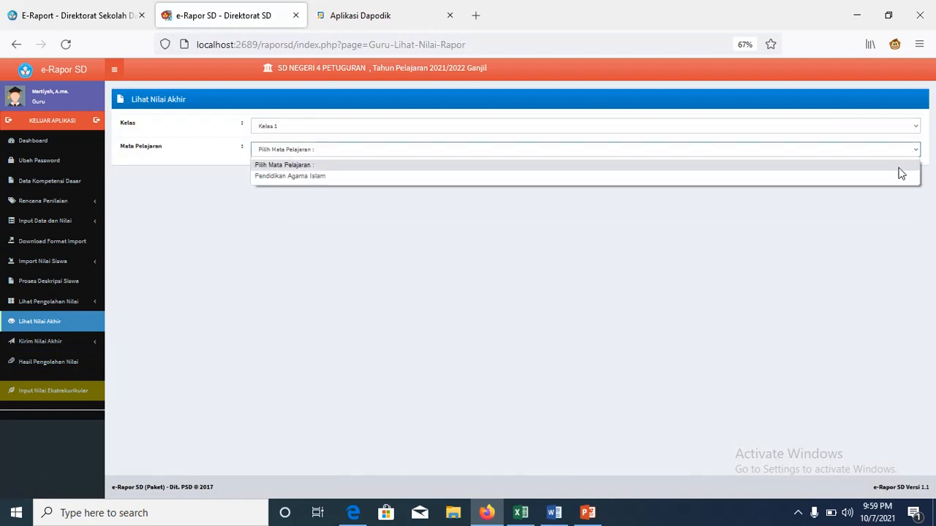
pyautogui.click(894, 175)
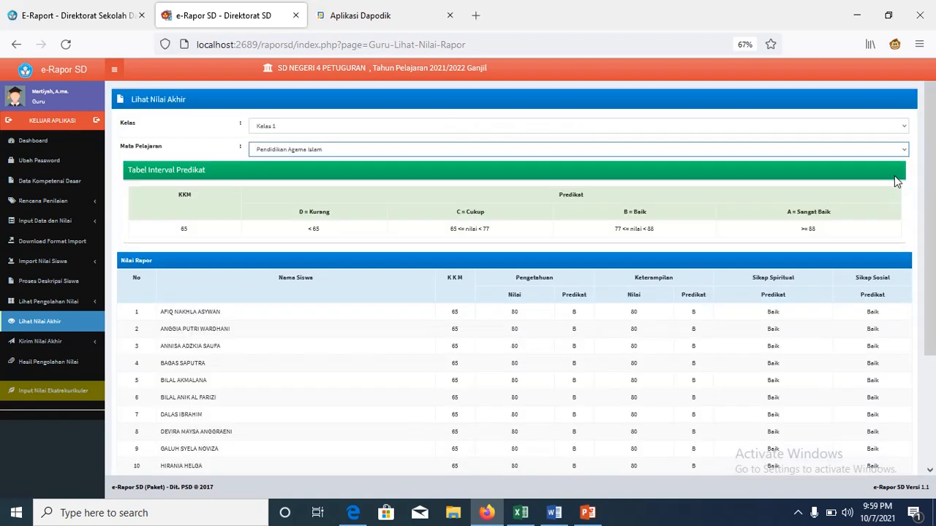
pyautogui.moveTo(934, 163); pyautogui.dragTo(933, 289)
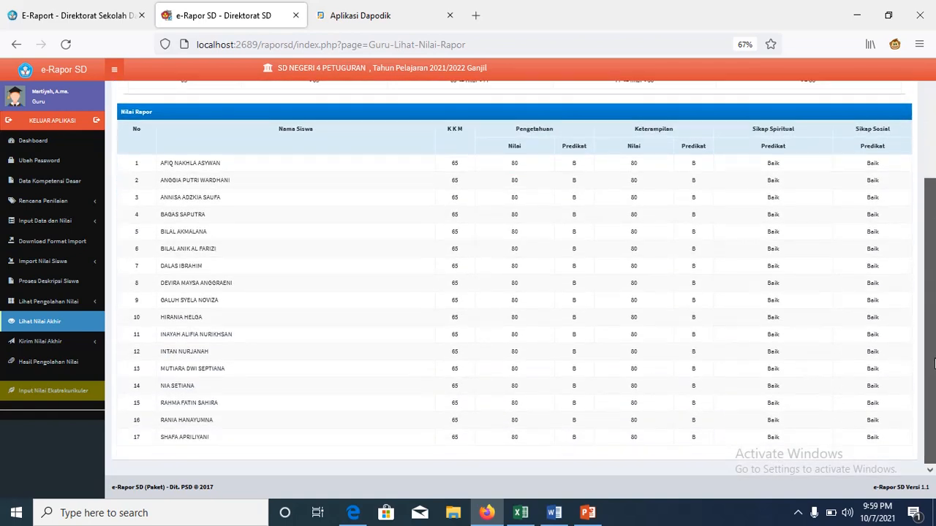
pyautogui.scroll(2, 929, 285)
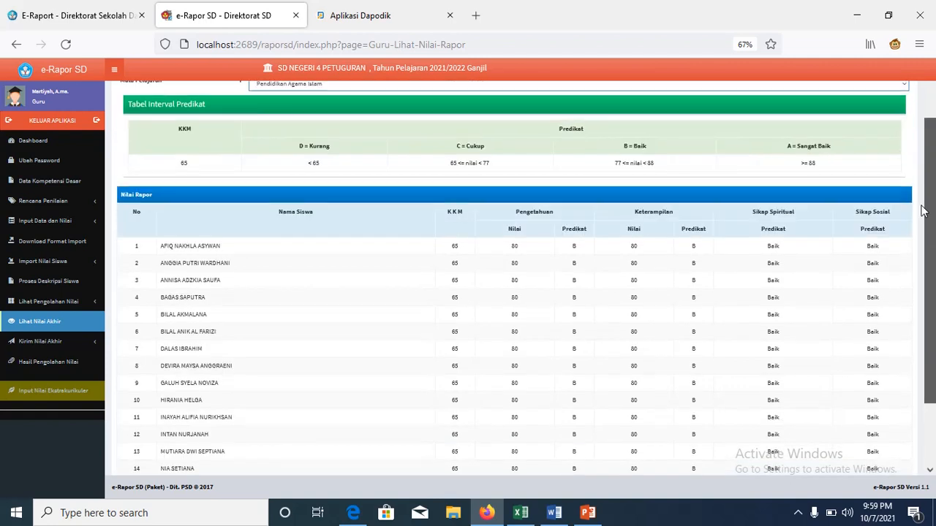
pyautogui.scroll(1, 917, 193)
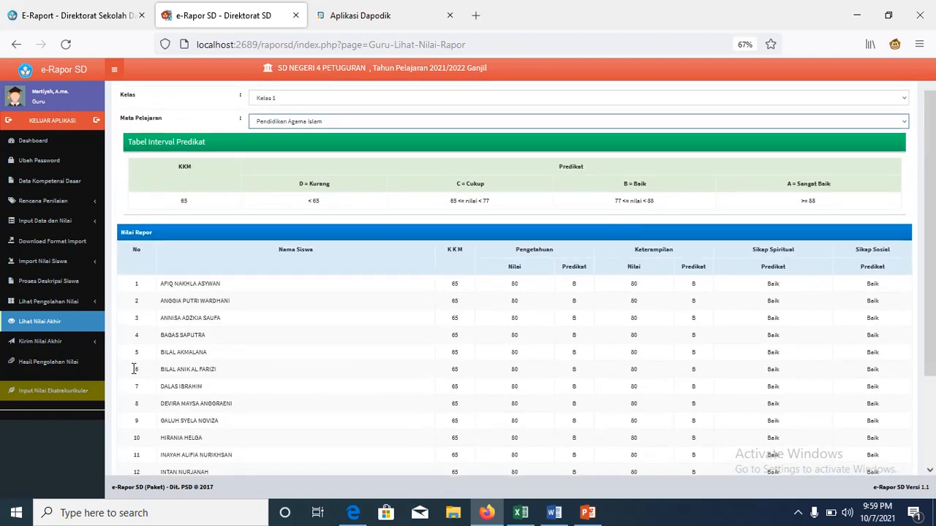
pyautogui.click(66, 347)
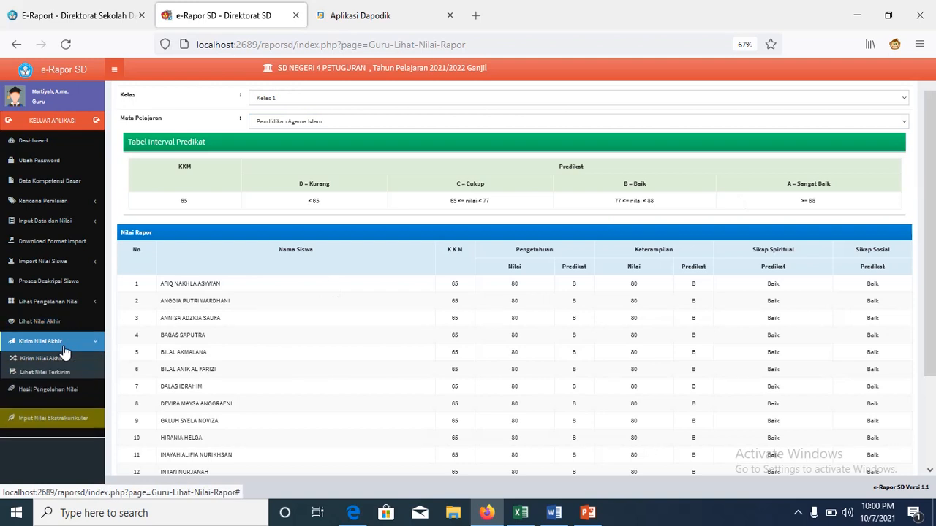
pyautogui.click(66, 365)
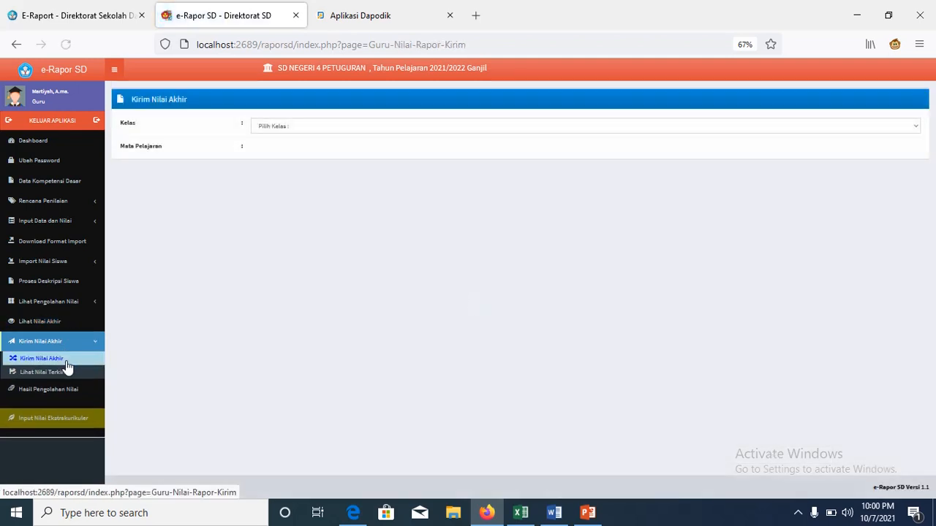
# Step: Send Kelas 1 Pendidikan Agama Islam final grades (80, grade B) and acknowledge the success alert
pyautogui.click(912, 129)
pyautogui.click(884, 152)
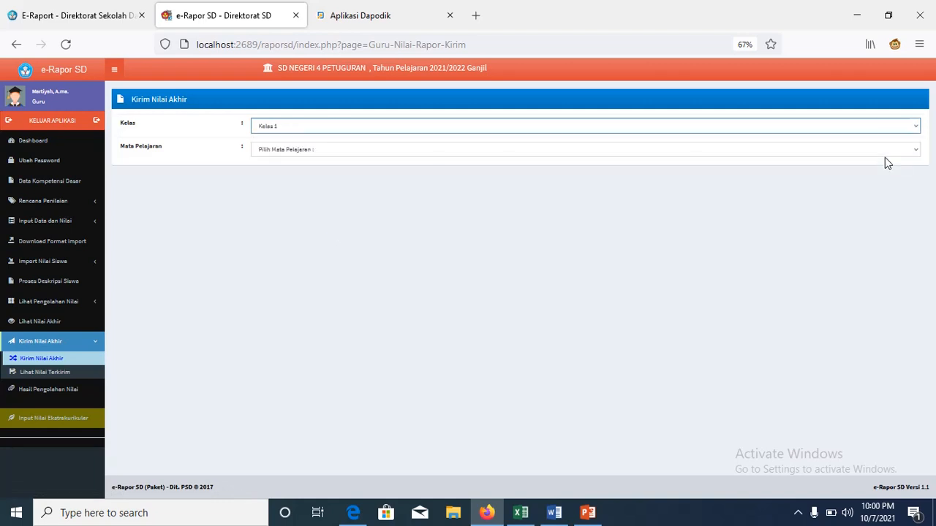
pyautogui.click(913, 152)
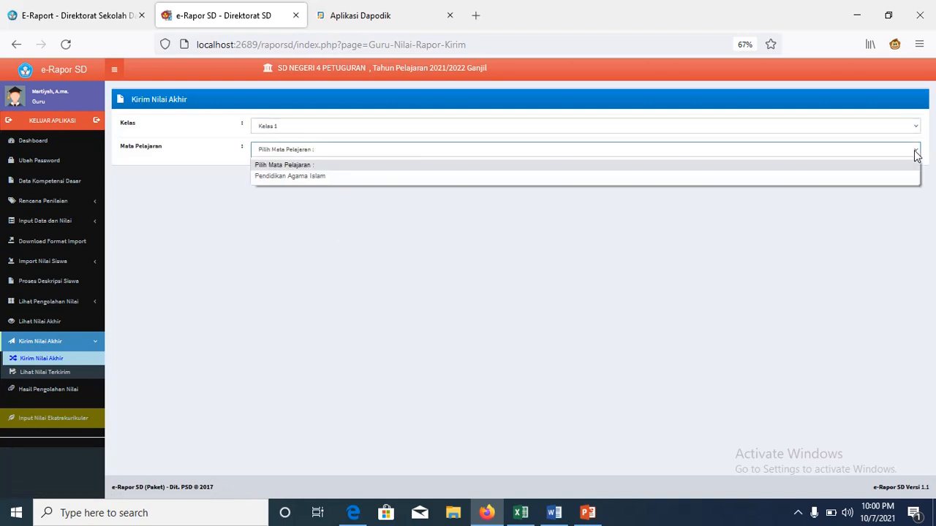
pyautogui.click(891, 183)
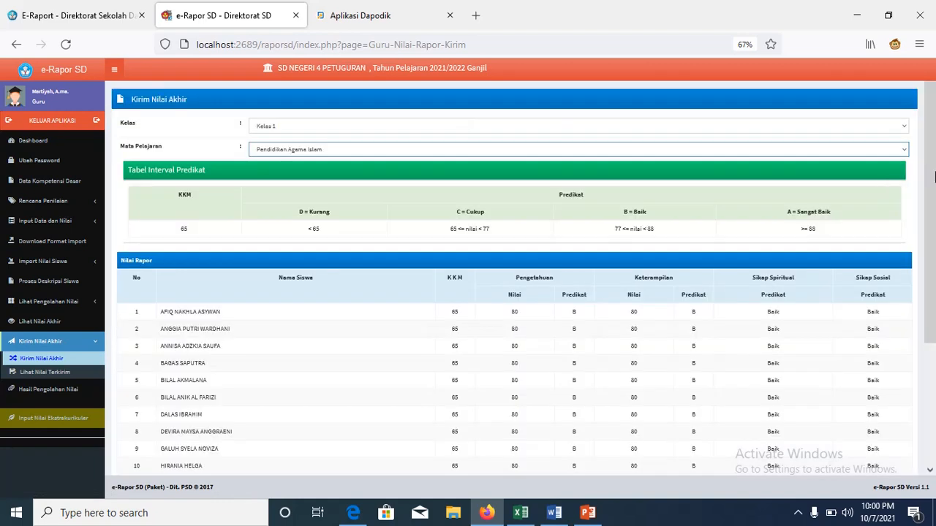
pyautogui.scroll(-6, 933, 313)
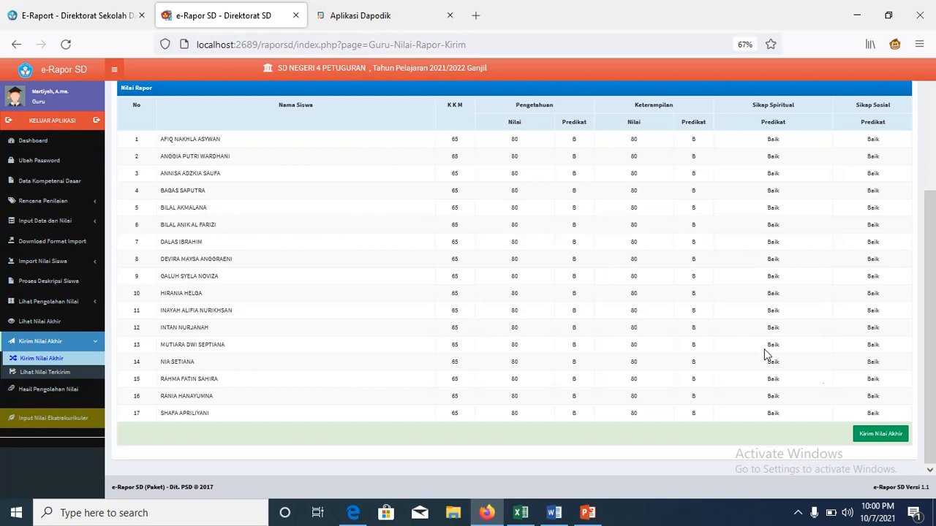
pyautogui.click(875, 435)
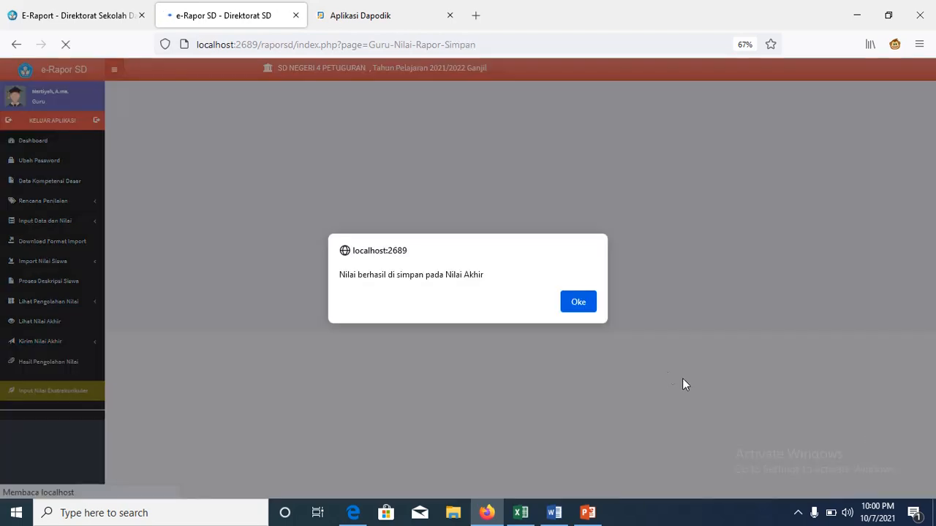
pyautogui.click(580, 302)
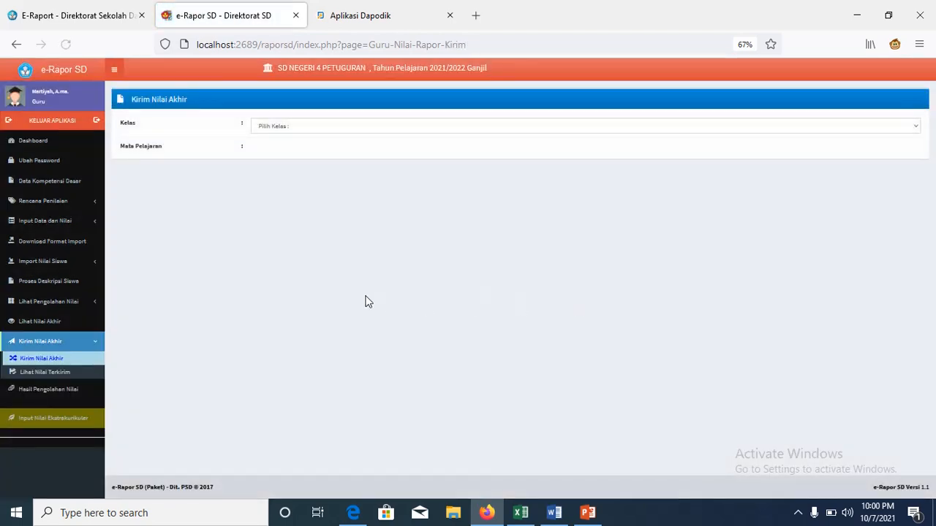
# Step: List Kelas 1 Pendidikan Agama Islam sent grades: all 17 students at 80, grade B, KKM 70
pyautogui.click(71, 375)
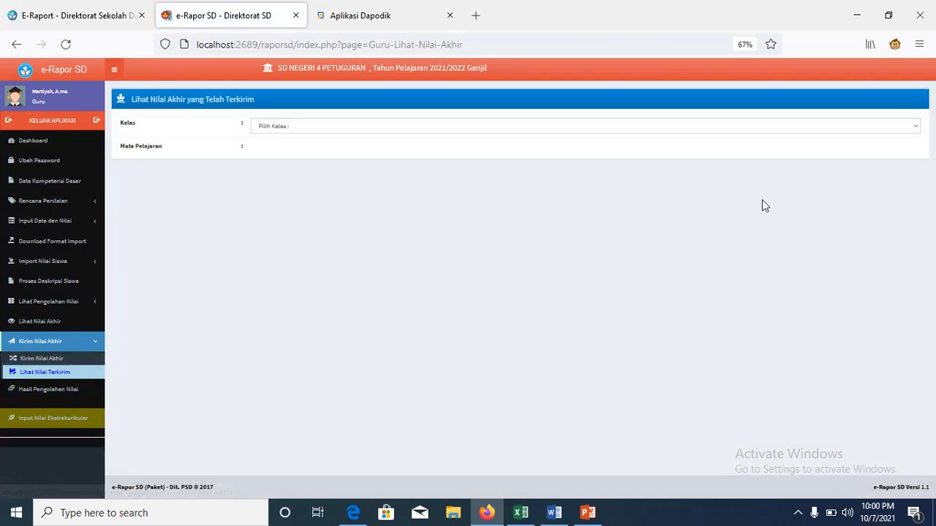
pyautogui.click(915, 126)
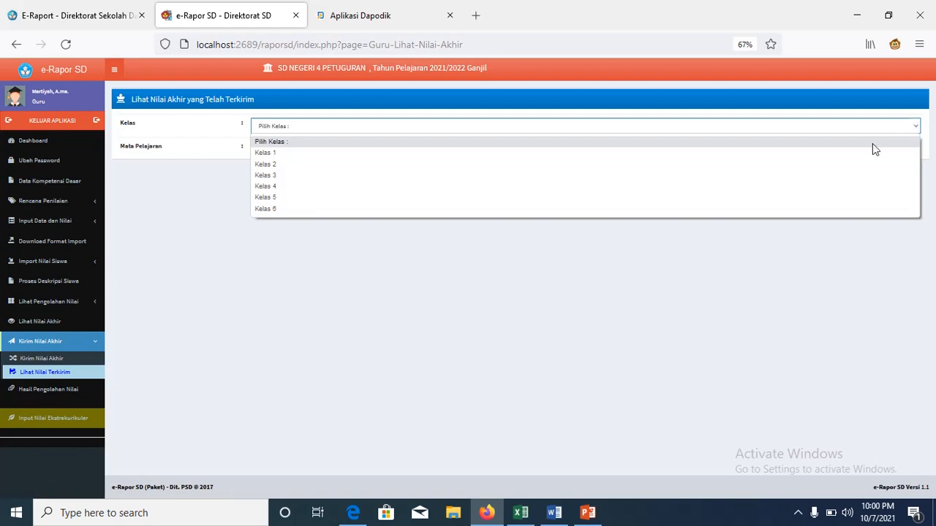
pyautogui.click(867, 154)
pyautogui.click(900, 154)
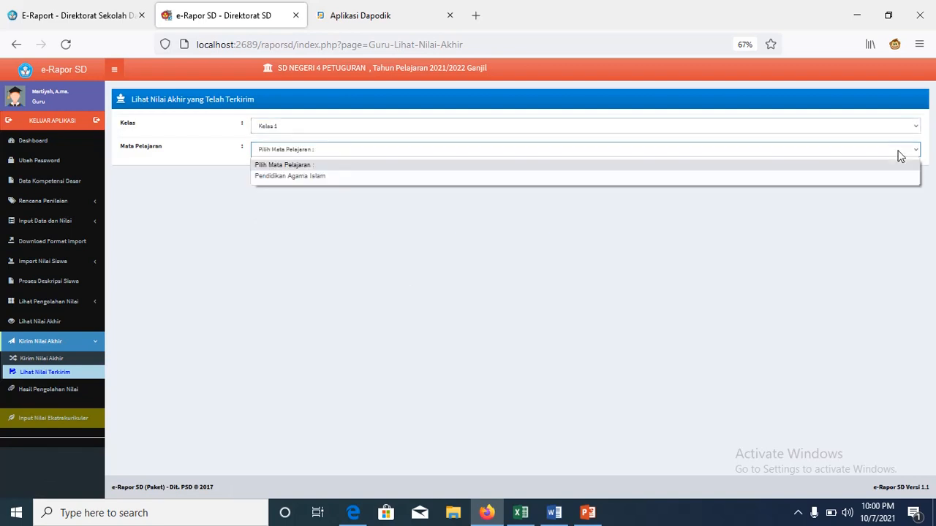
pyautogui.click(879, 175)
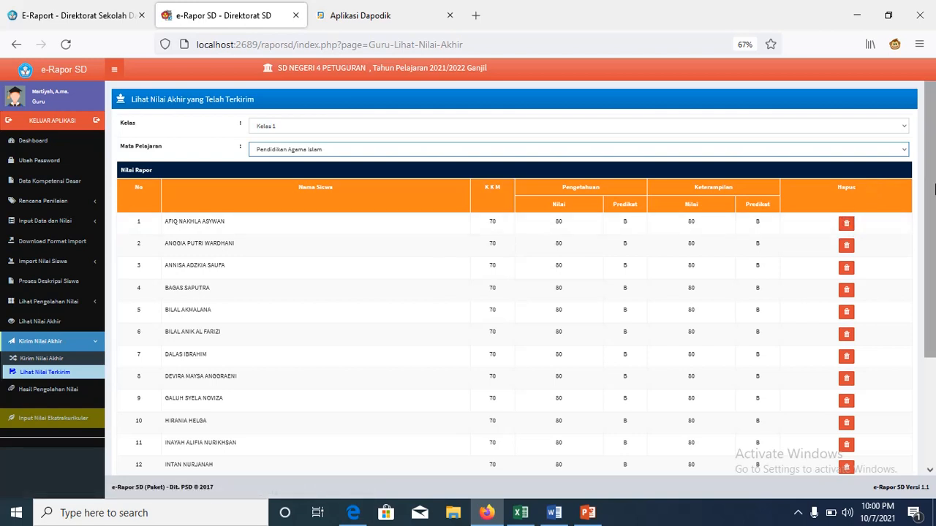
pyautogui.moveTo(934, 185); pyautogui.dragTo(934, 212)
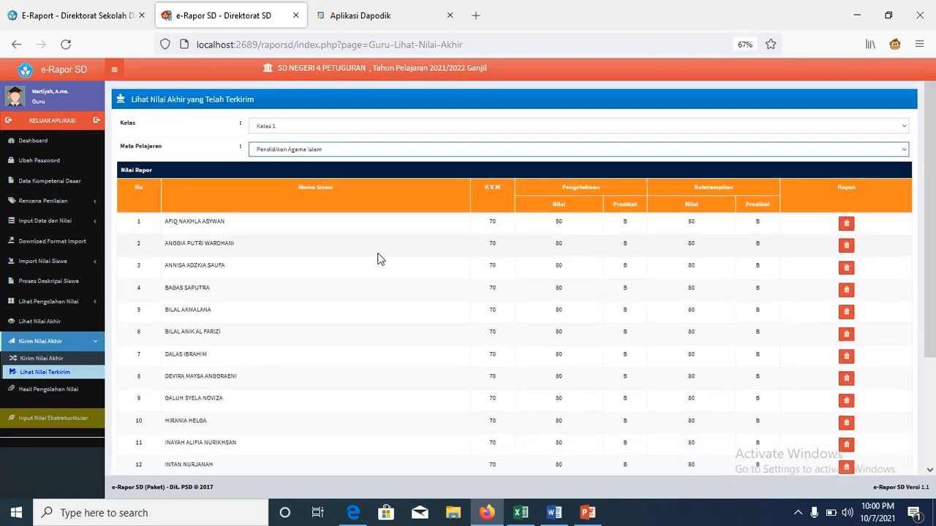
# Step: Show Kelas 1 Pendidikan Agama Islam processing results: semester 1 knowledge and skills 80, averages 40
pyautogui.click(81, 389)
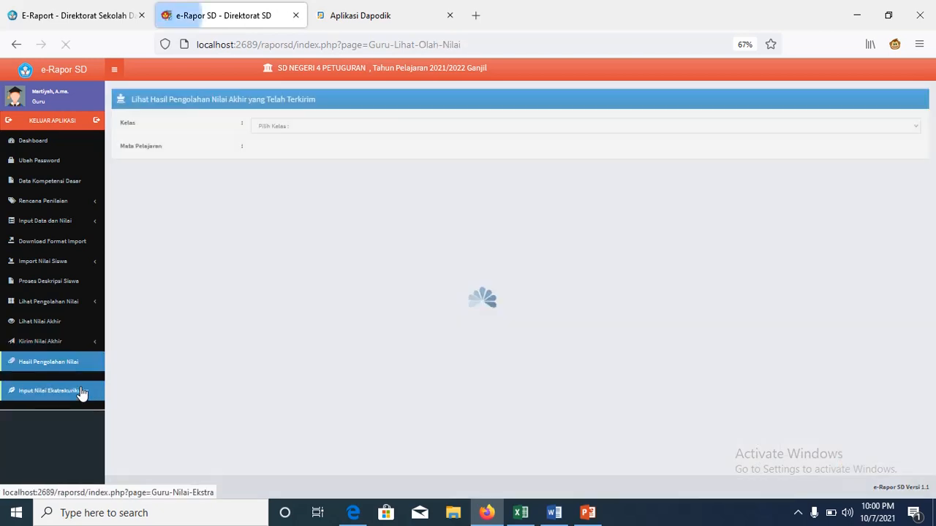
pyautogui.click(914, 128)
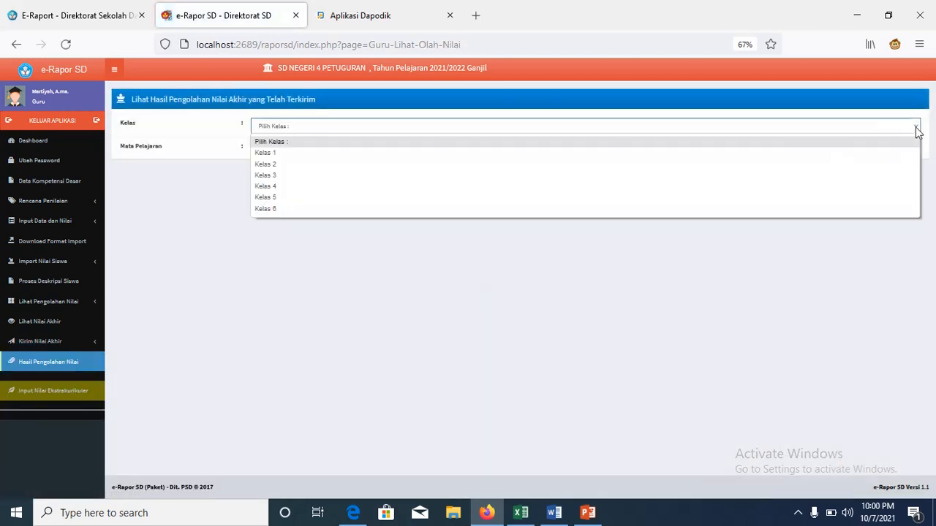
pyautogui.click(900, 153)
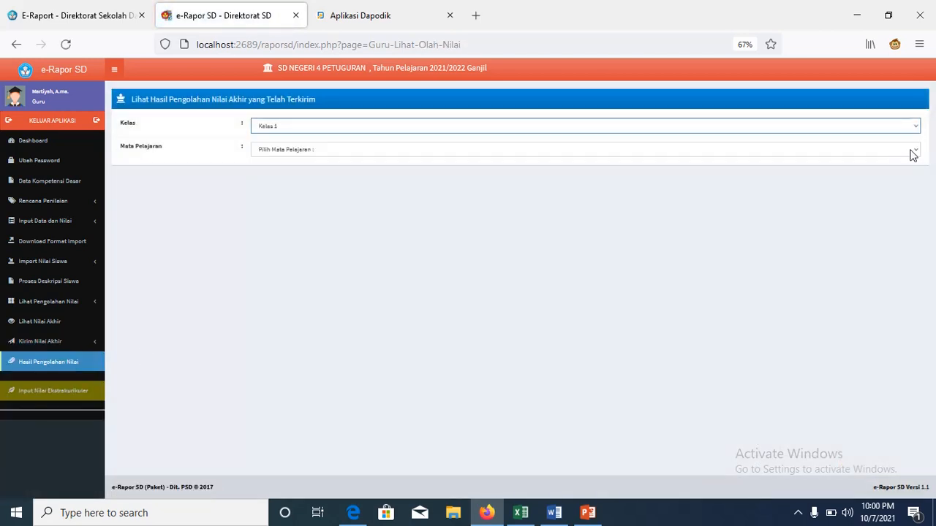
pyautogui.click(911, 152)
pyautogui.click(883, 177)
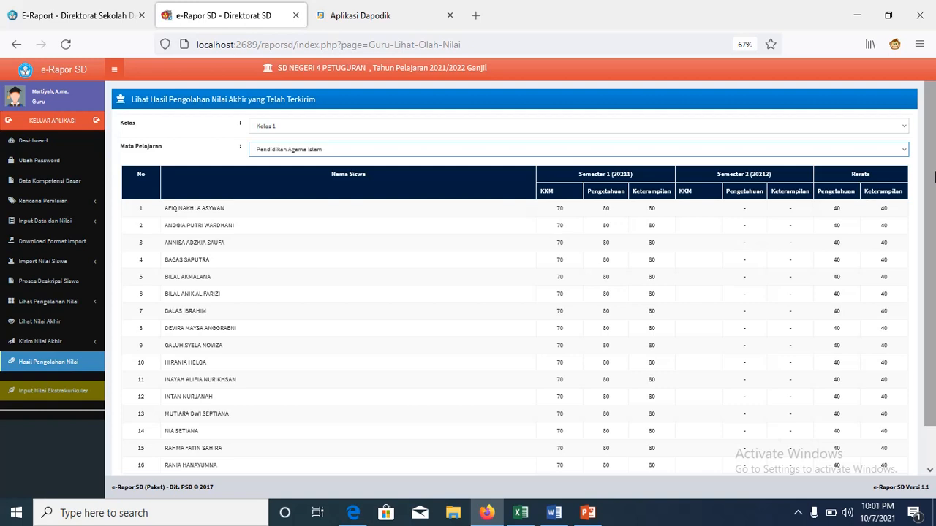
pyautogui.moveTo(934, 172); pyautogui.dragTo(933, 212)
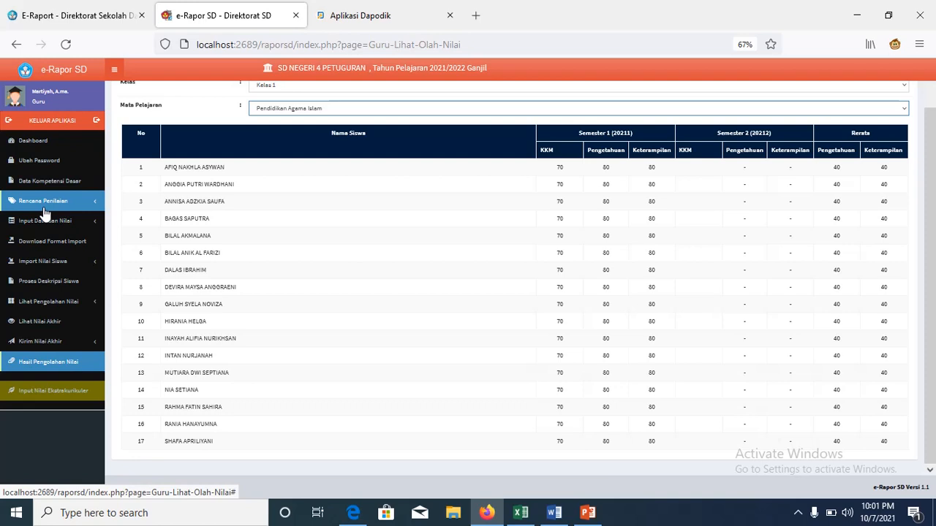
# Step: Log out, zoom the login page to 110%, and switch to the User_Erapor(6).xlsx workbook
pyautogui.click(65, 125)
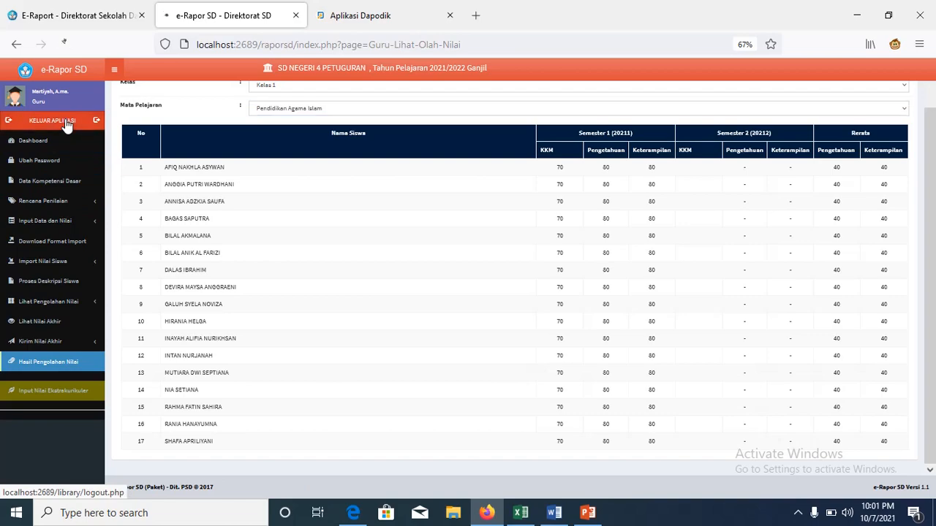
pyautogui.click(918, 47)
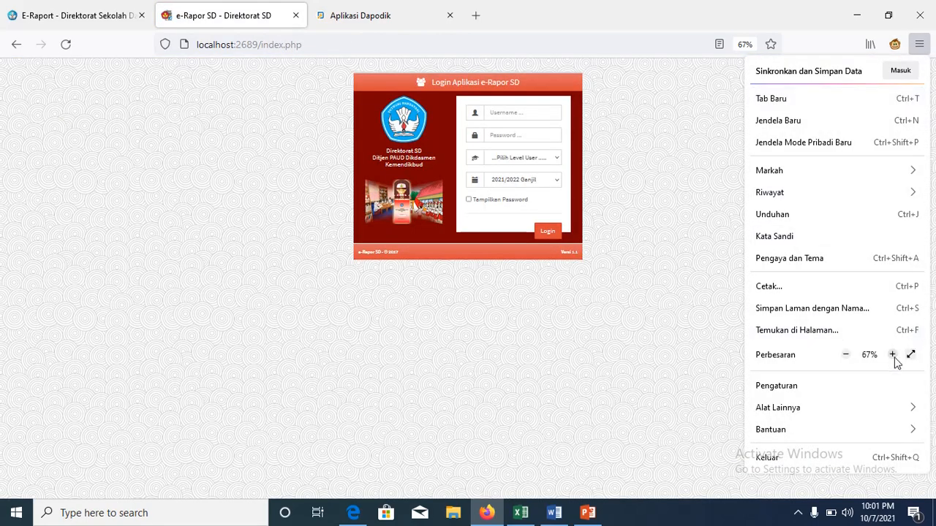
pyautogui.click(893, 355)
pyautogui.click(892, 355)
pyautogui.click(892, 356)
pyautogui.click(892, 355)
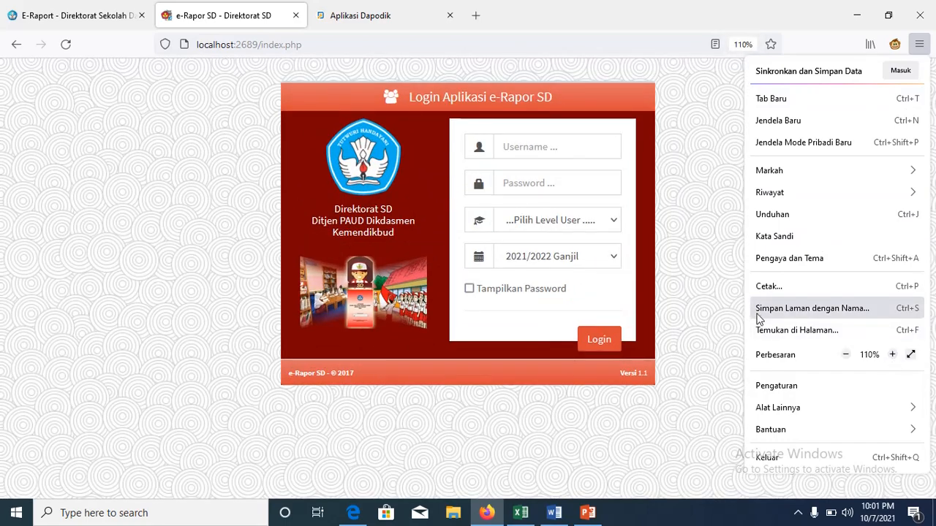
pyautogui.click(696, 293)
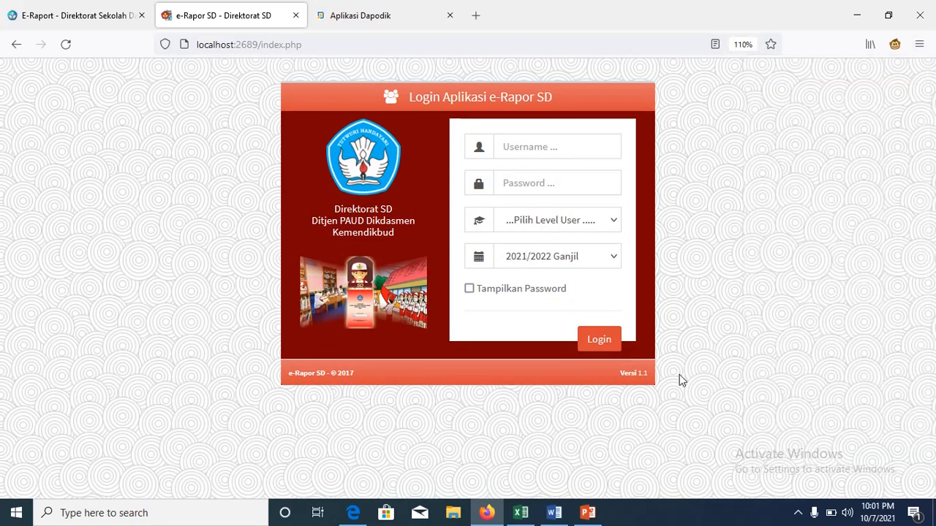
pyautogui.click(522, 513)
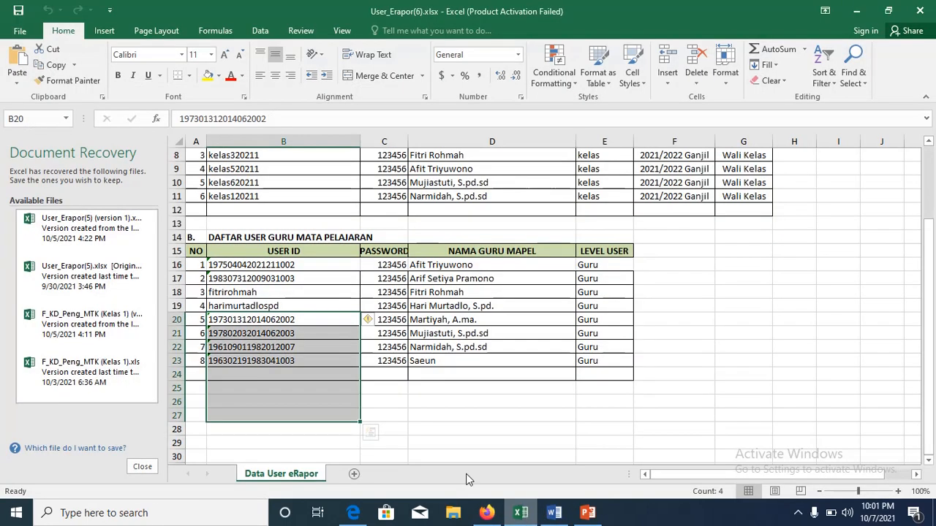
# Step: Copy the fourth subject teacher's user ID from cell B19 and go back to the login page
pyautogui.click(334, 291)
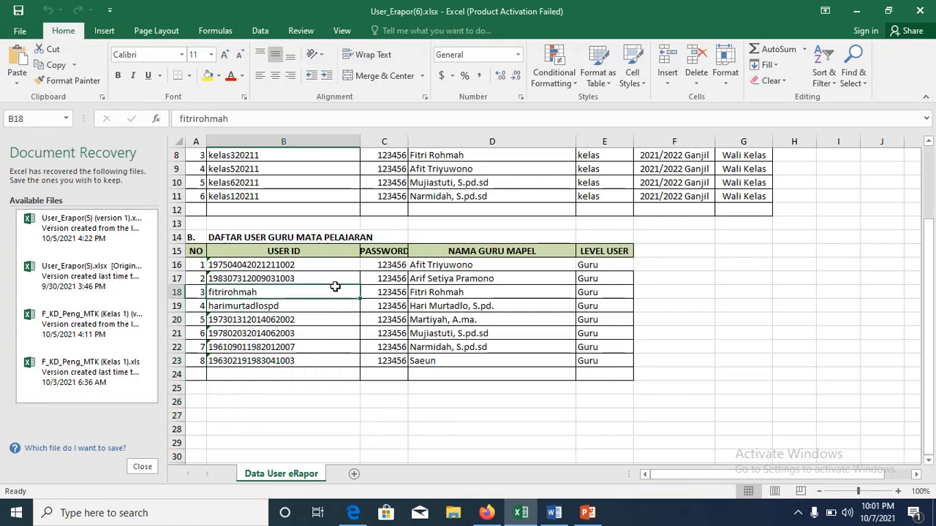
pyautogui.press('Down')
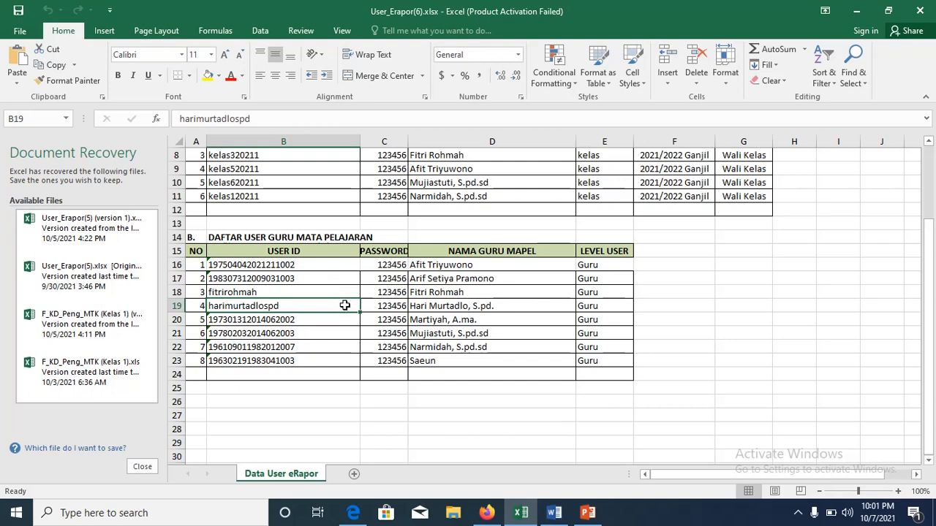
pyautogui.hotkey('ctrl', 'c')
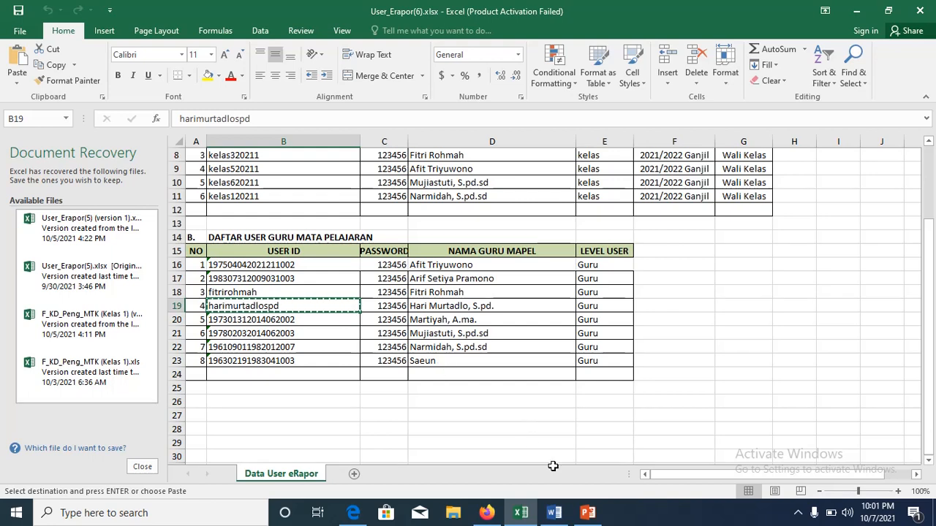
pyautogui.click(486, 513)
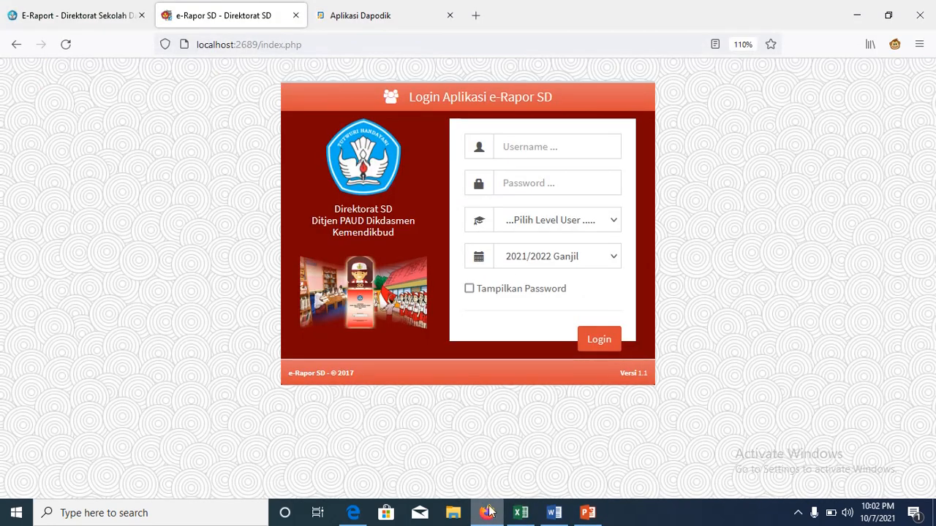
# Step: Log in with the pasted user ID, the account password and user level Guru
pyautogui.click(545, 140)
pyautogui.hotkey('ctrl', 'v')
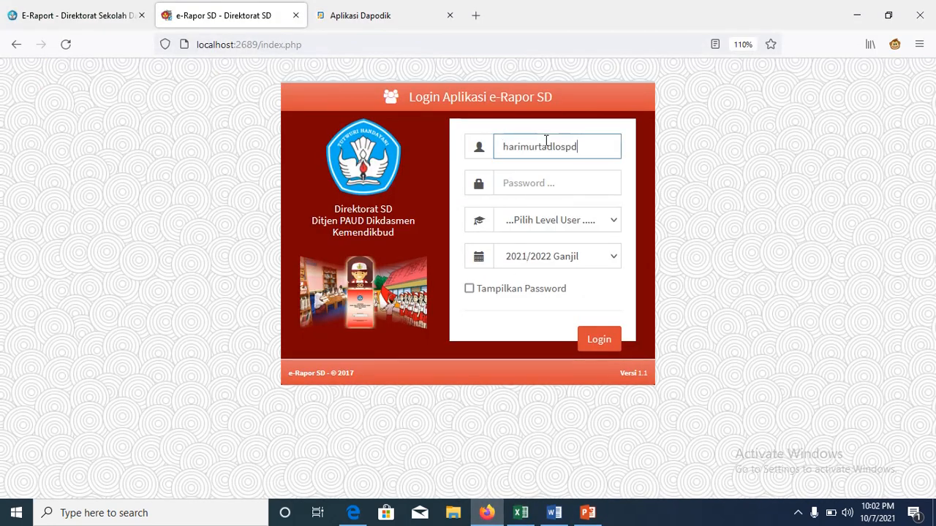
pyautogui.click(542, 188)
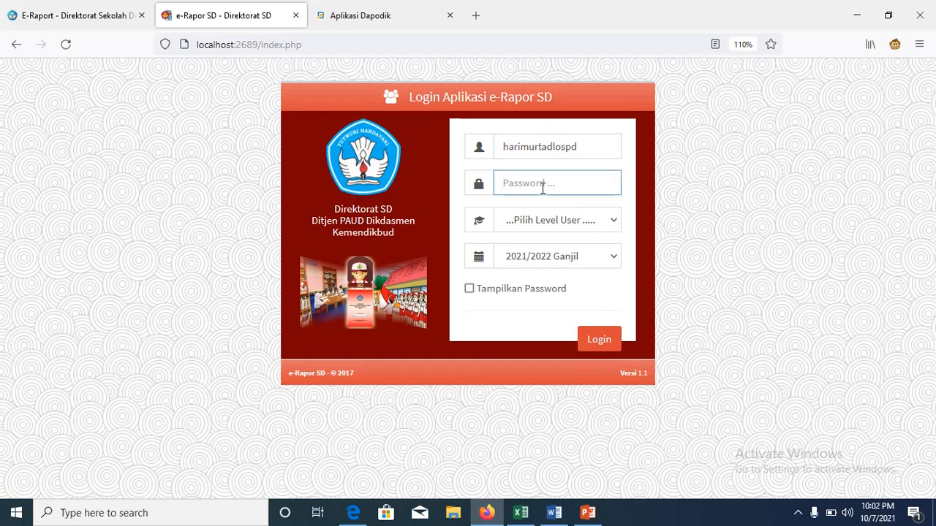
pyautogui.write('123456')
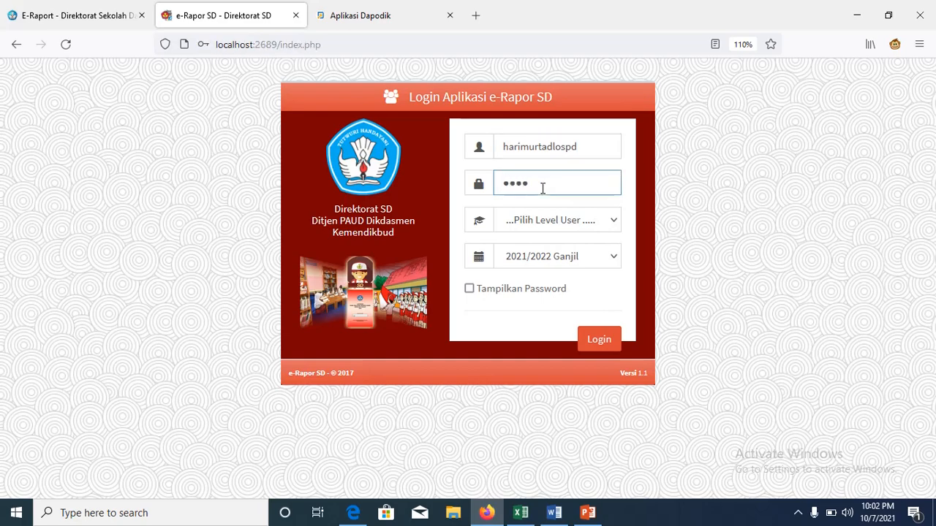
pyautogui.click(617, 222)
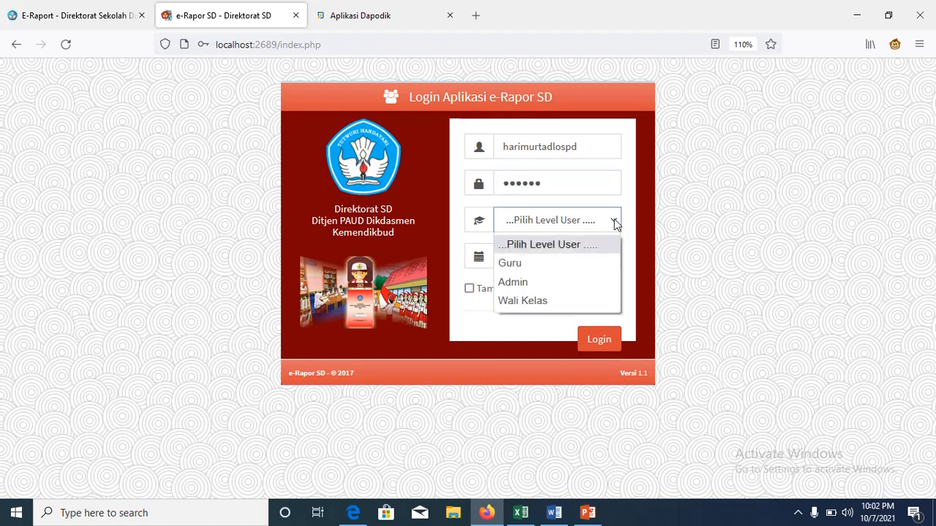
pyautogui.click(584, 264)
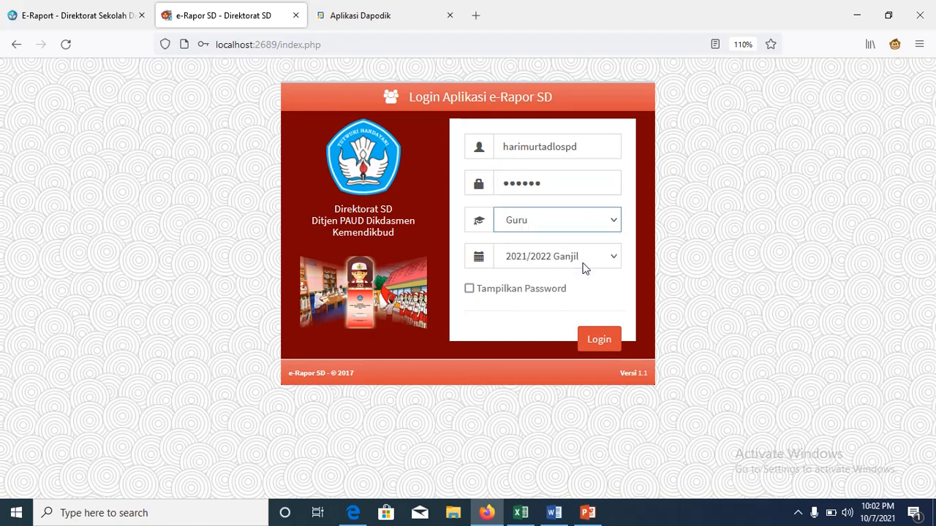
pyautogui.click(601, 342)
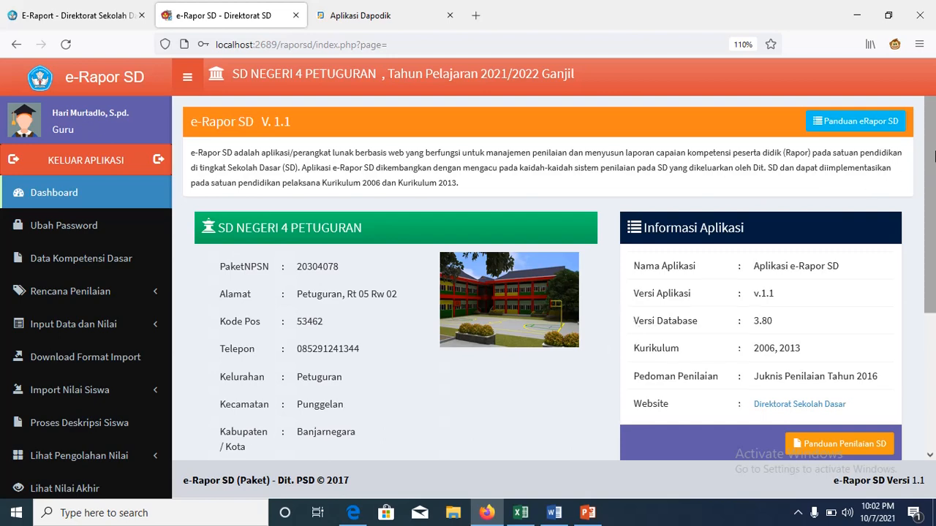
pyautogui.moveTo(933, 155); pyautogui.dragTo(931, 315)
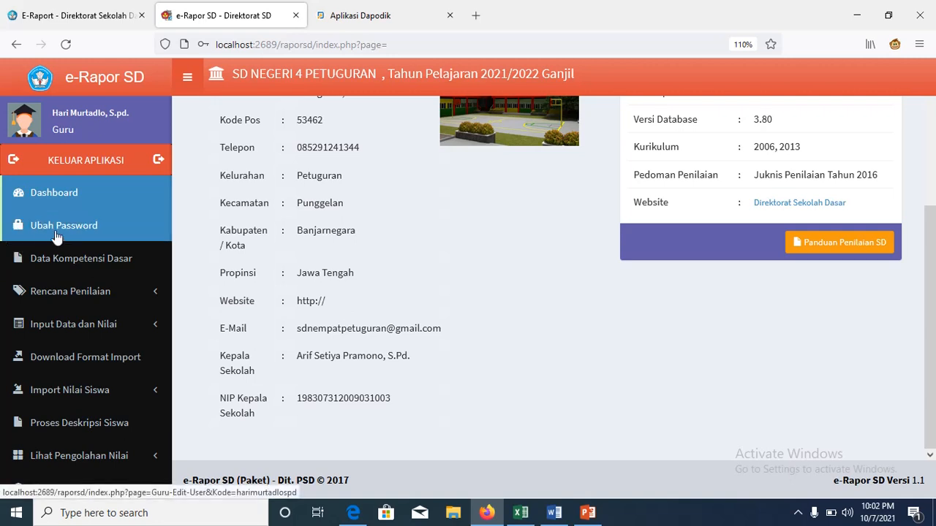
pyautogui.click(95, 225)
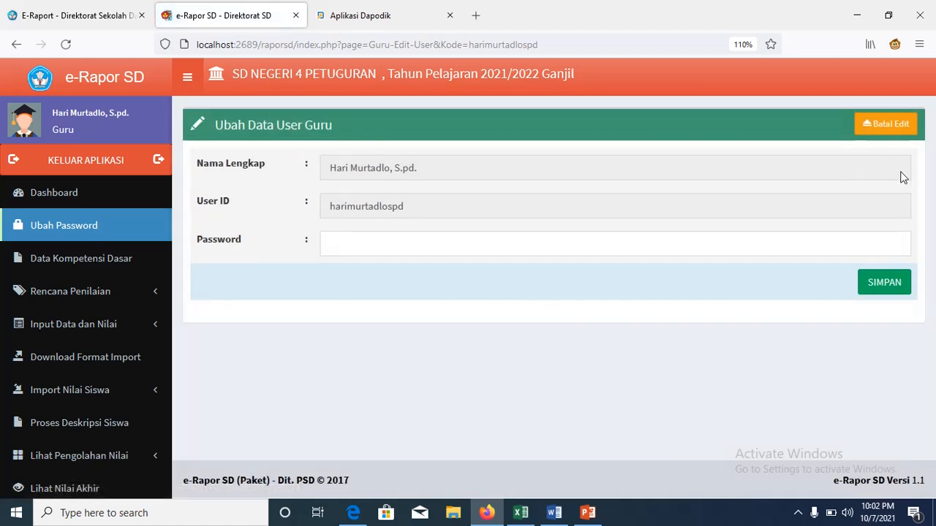
pyautogui.click(896, 126)
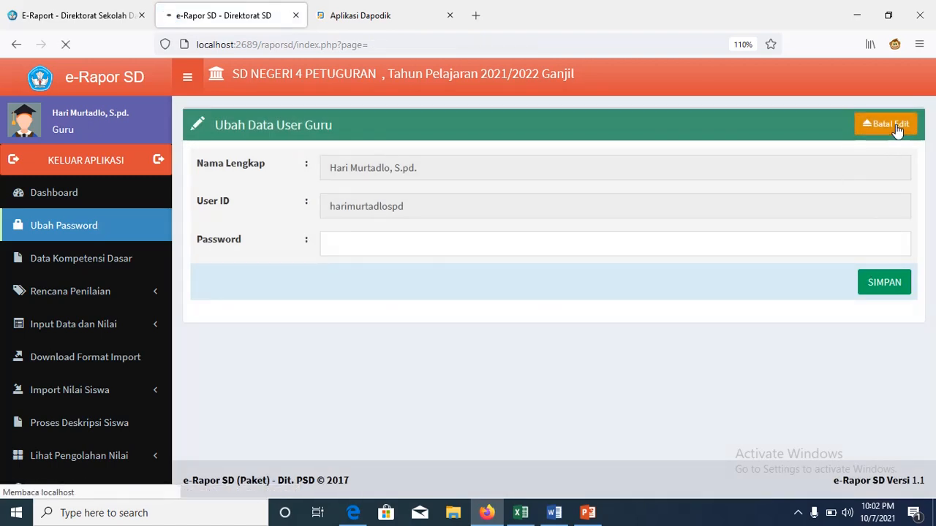
# Step: In Data Kompetensi Dasar, select Pendidikan Jasmani, Olahraga, dan Kesehatan and view Penyederhanaan Balitbang
pyautogui.click(90, 268)
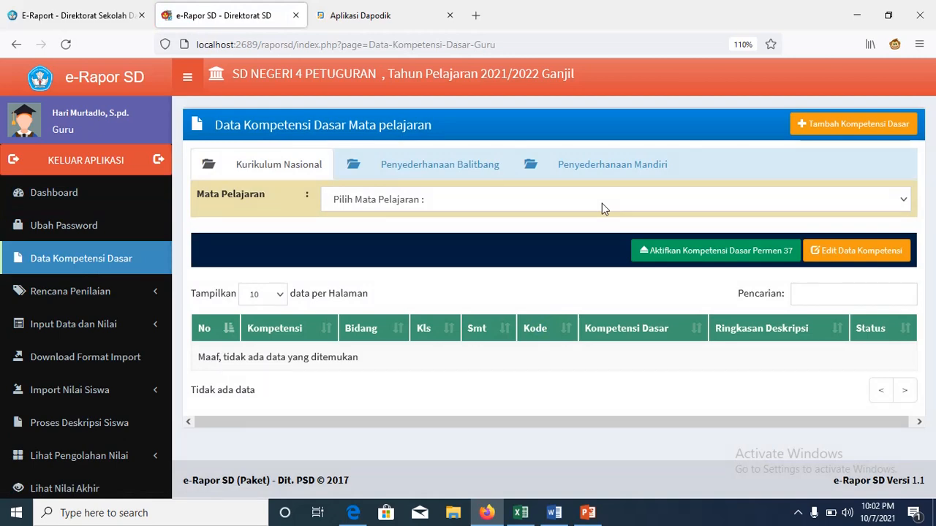
pyautogui.click(903, 203)
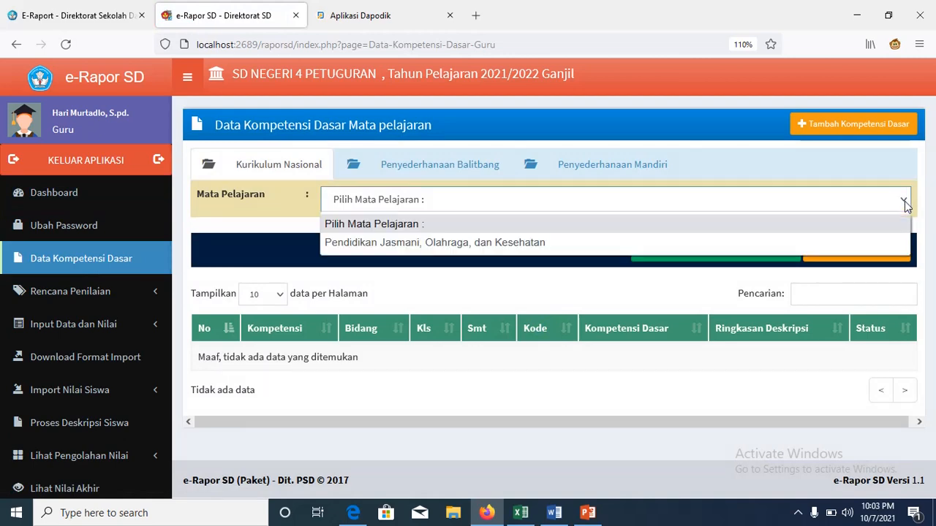
pyautogui.click(832, 245)
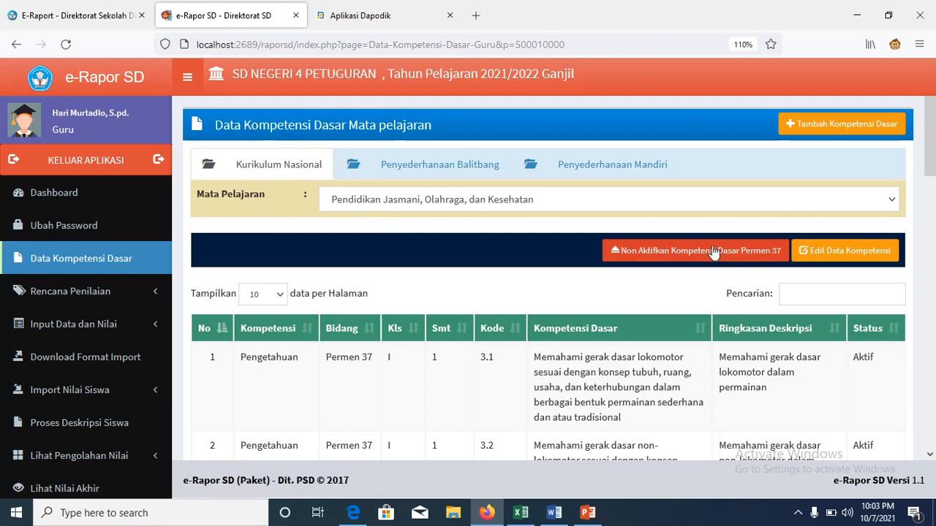
pyautogui.click(487, 180)
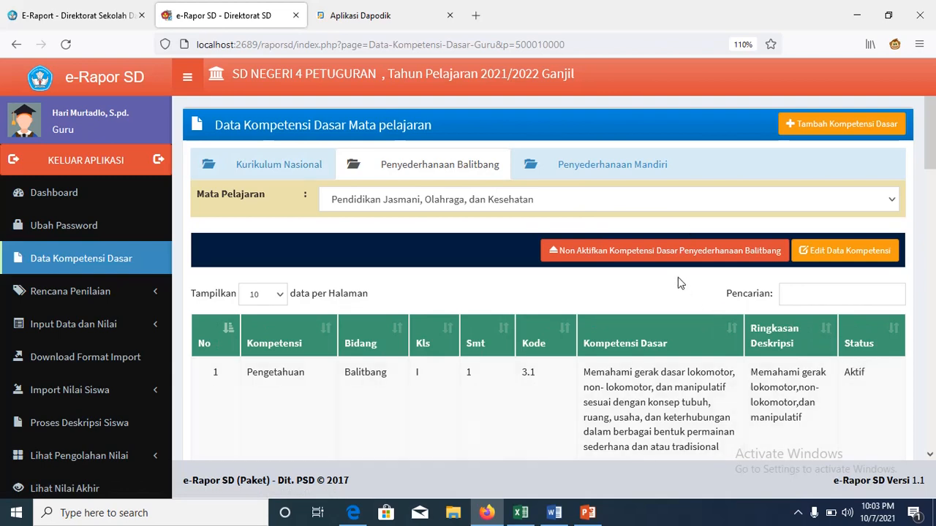
pyautogui.click(667, 257)
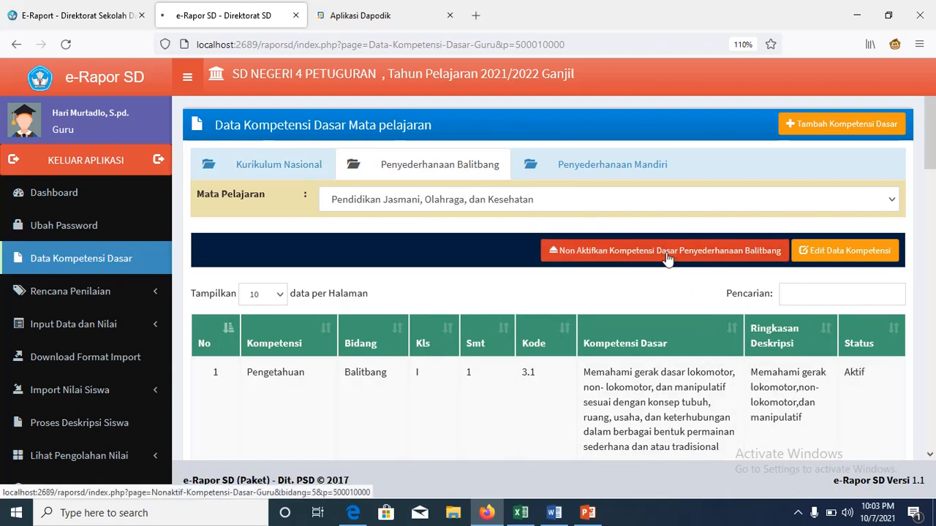
pyautogui.click(578, 302)
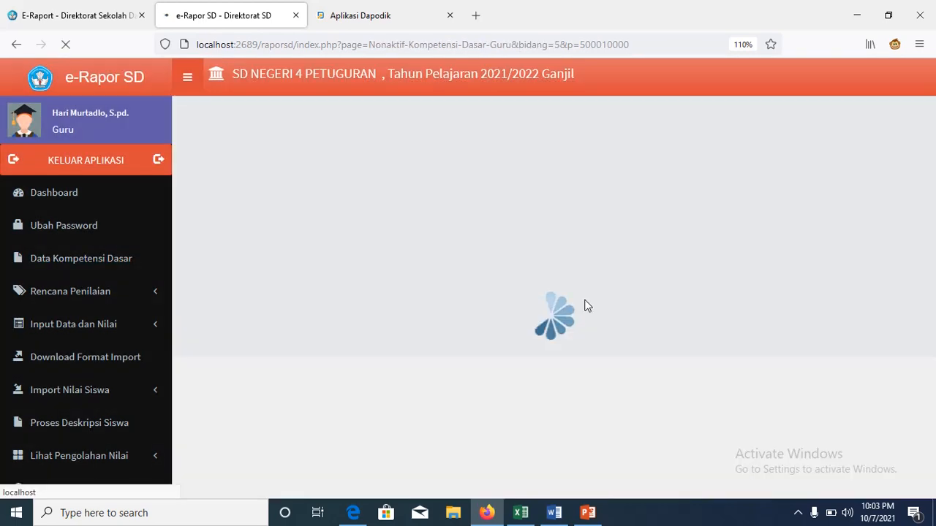
pyautogui.click(587, 167)
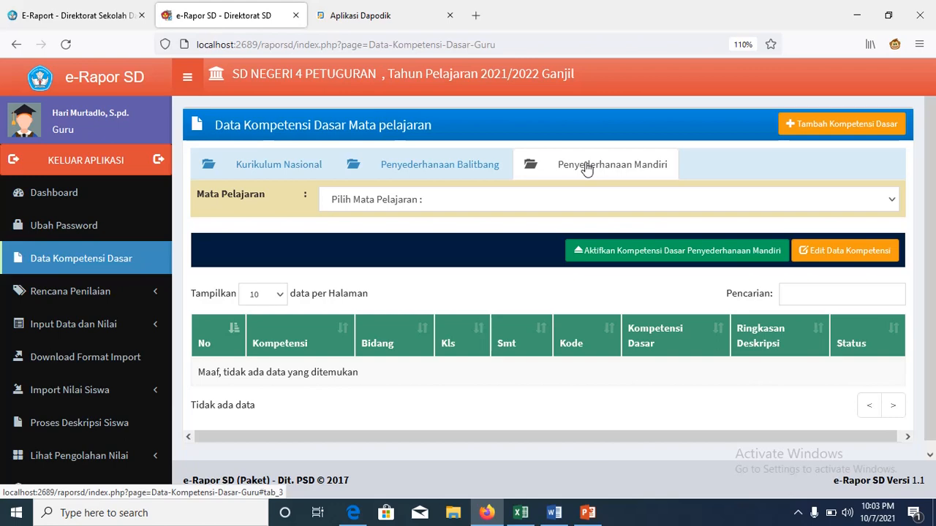
pyautogui.click(284, 175)
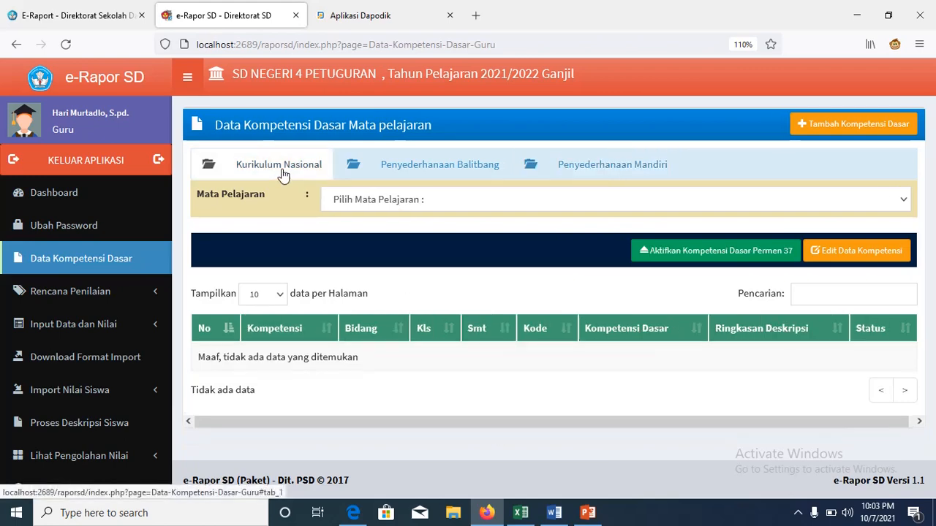
pyautogui.click(415, 173)
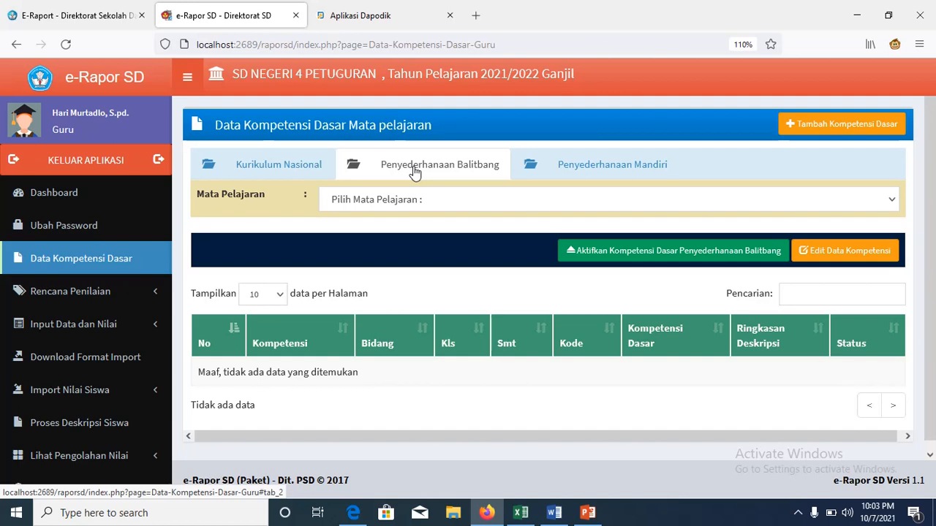
pyautogui.click(898, 209)
pyautogui.click(844, 249)
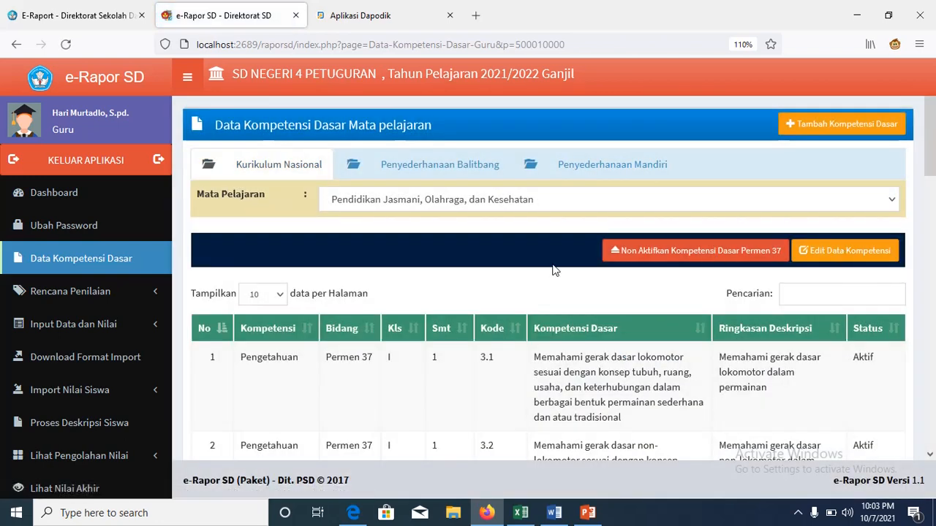
pyautogui.click(418, 166)
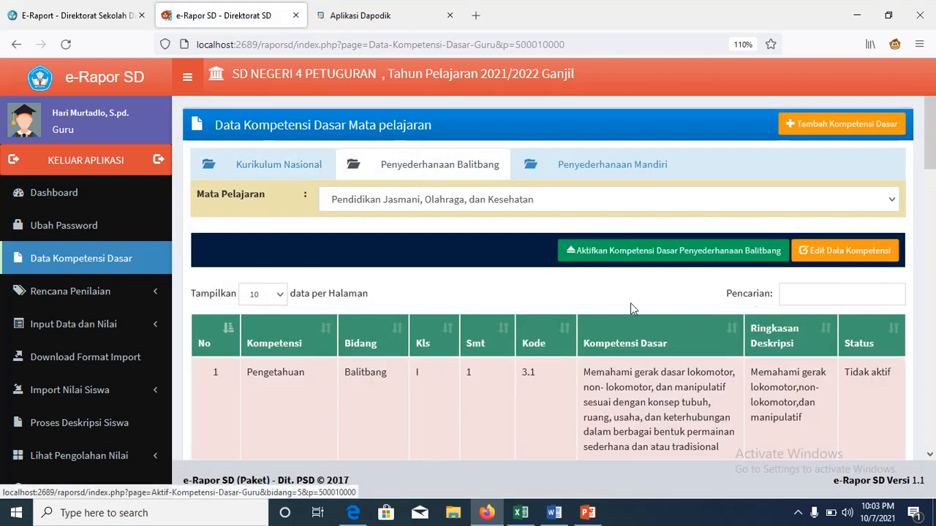
pyautogui.click(284, 166)
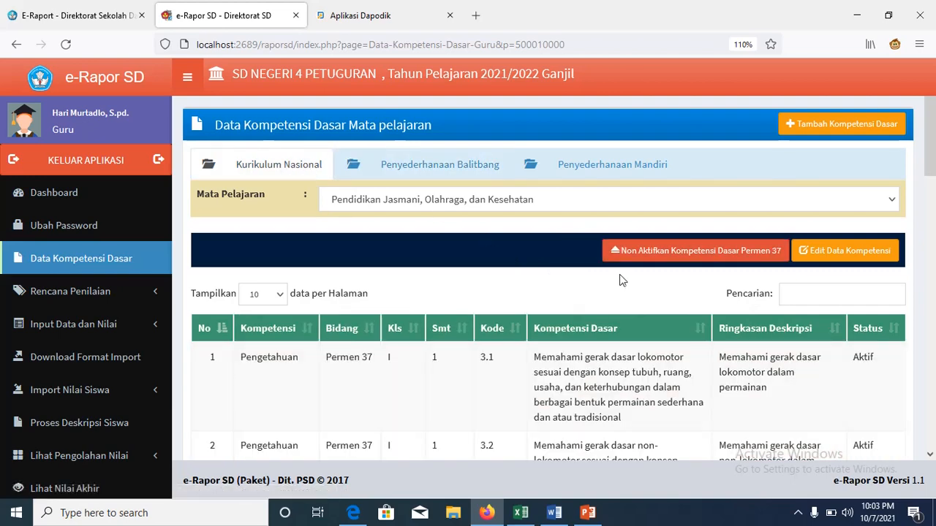
pyautogui.moveTo(931, 161); pyautogui.dragTo(932, 207)
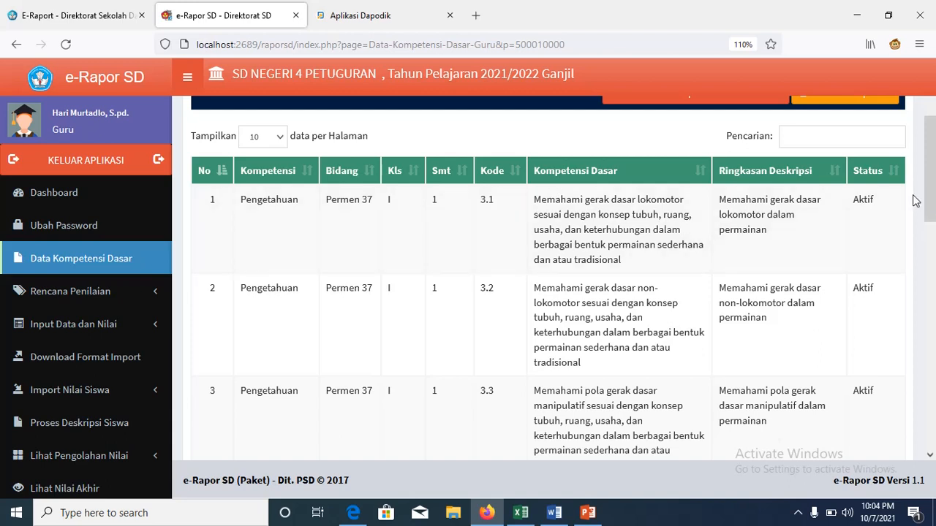
# Step: Scroll back to the top of the PJOK competency list and switch it to edit mode
pyautogui.moveTo(931, 182); pyautogui.dragTo(933, 406)
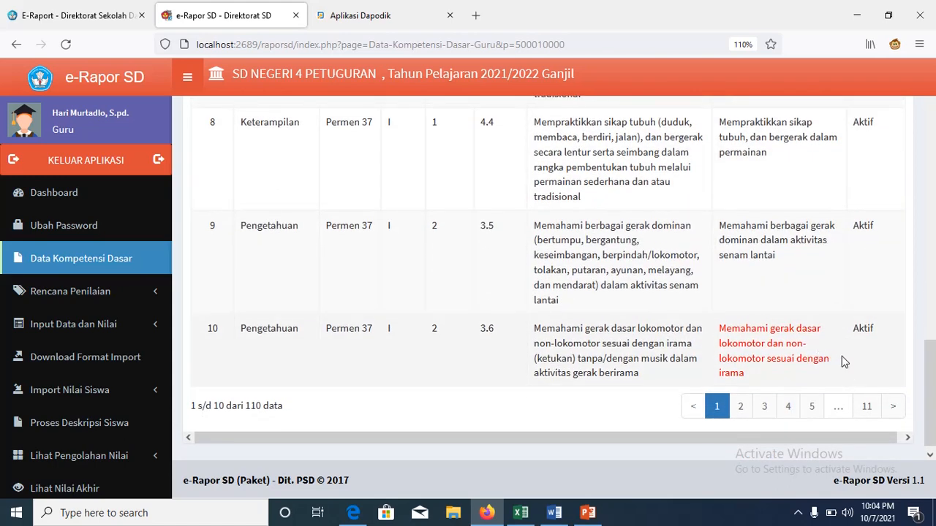
pyautogui.moveTo(928, 378); pyautogui.dragTo(931, 109)
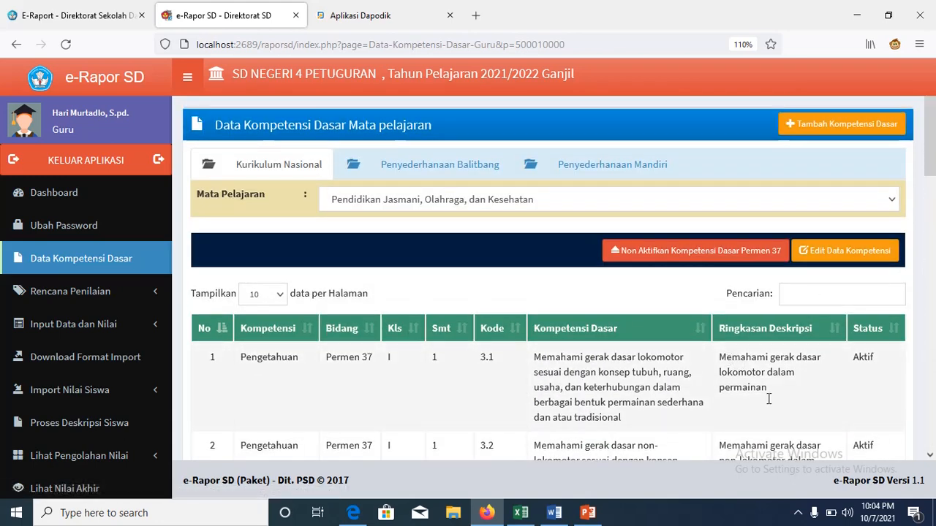
pyautogui.click(865, 261)
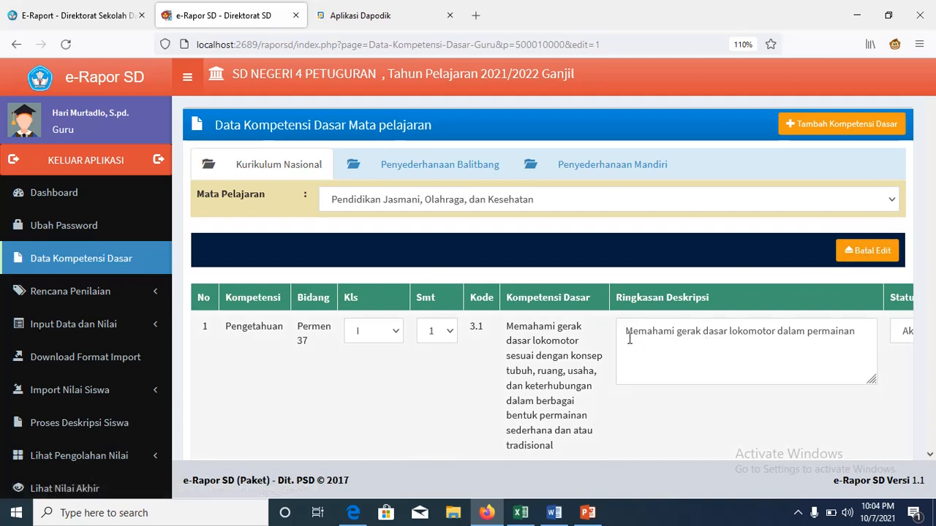
# Step: Change the leading capital M to lowercase 'm' in the 3.1, 3.2 and 3.3 summary descriptions
pyautogui.moveTo(629, 339); pyautogui.dragTo(629, 340)
pyautogui.write('m')
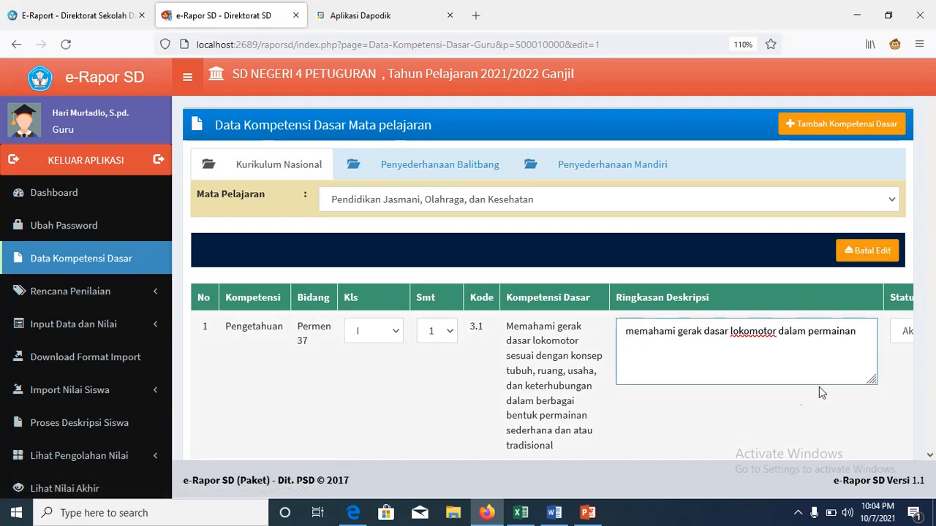
pyautogui.scroll(-3, 929, 456)
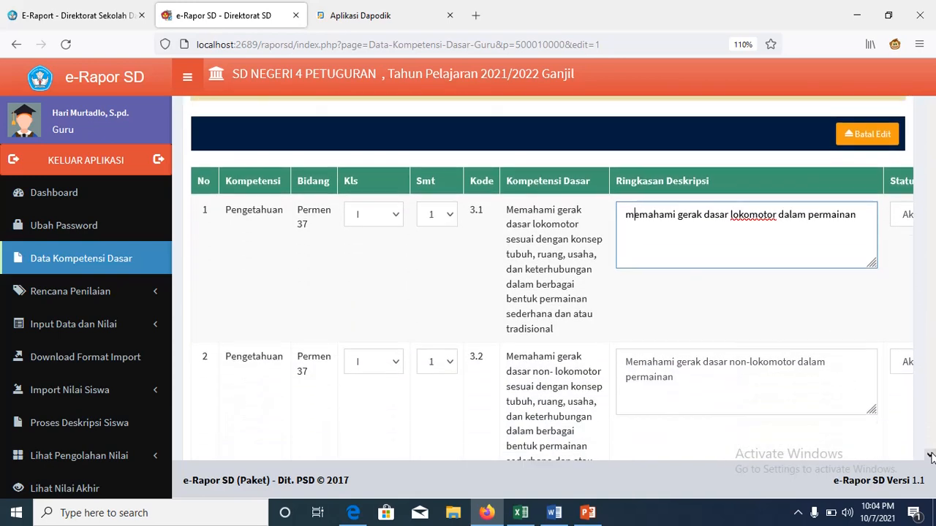
pyautogui.click(626, 244)
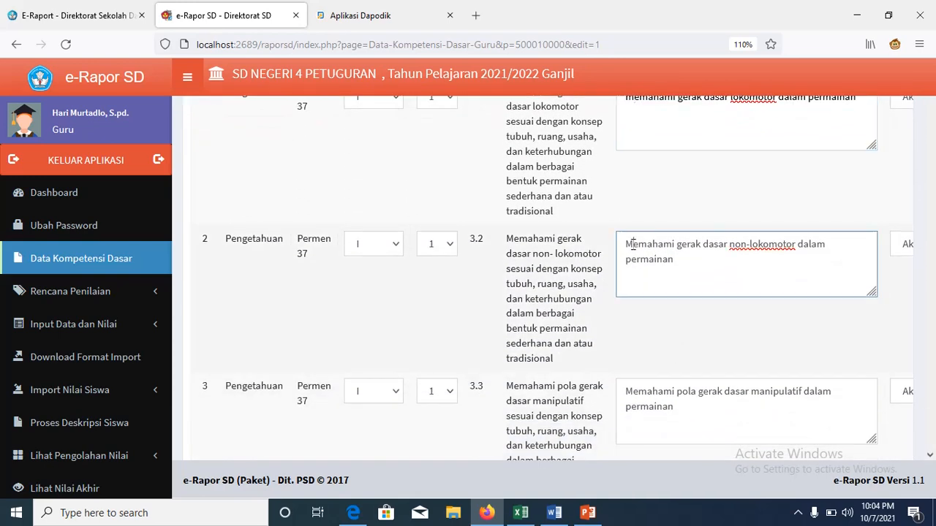
pyautogui.moveTo(625, 244); pyautogui.dragTo(634, 244)
pyautogui.write('m')
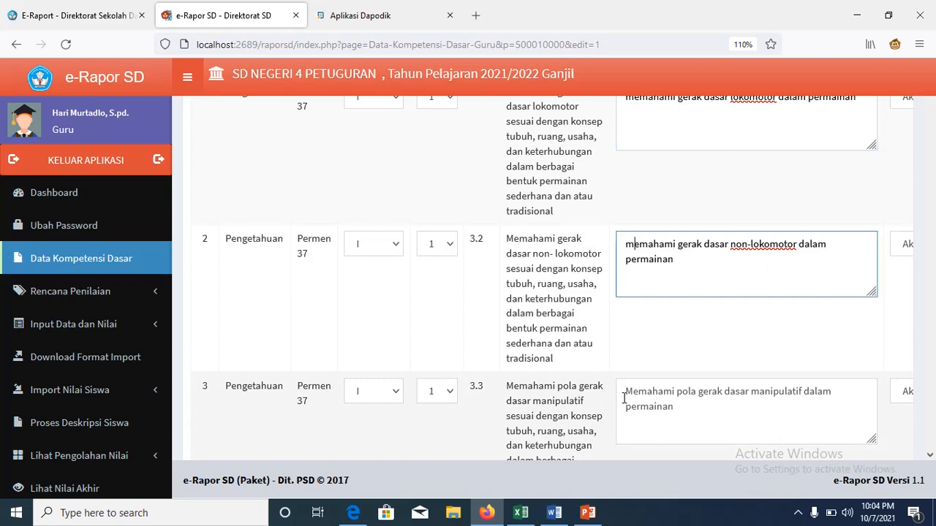
pyautogui.click(623, 398)
pyautogui.moveTo(623, 398); pyautogui.dragTo(633, 399)
pyautogui.write('m')
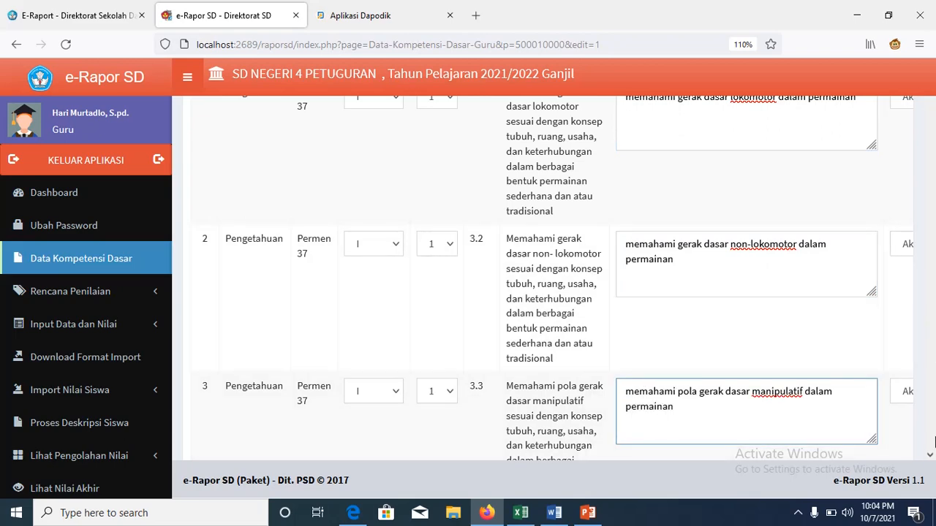
# Step: Save the edited competency data with SIMPAN
pyautogui.scroll(-3, 930, 457)
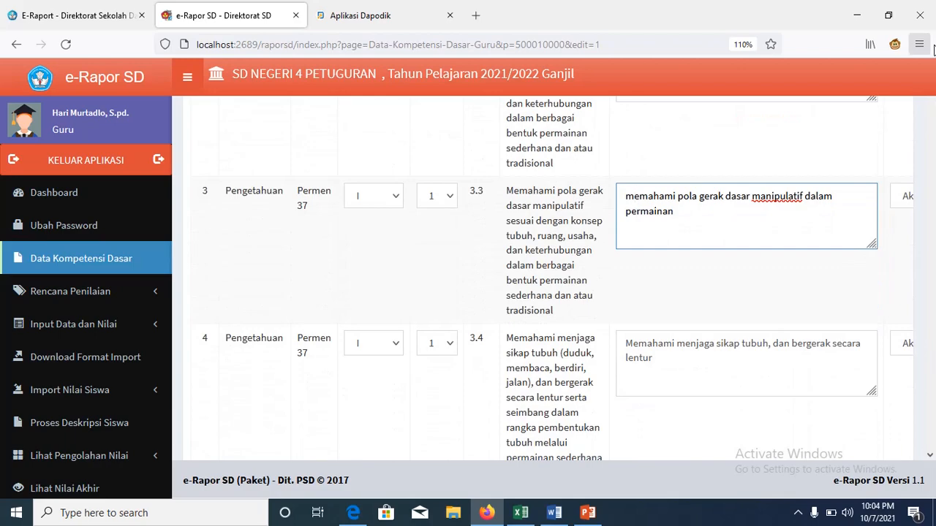
pyautogui.scroll(-15, 933, 266)
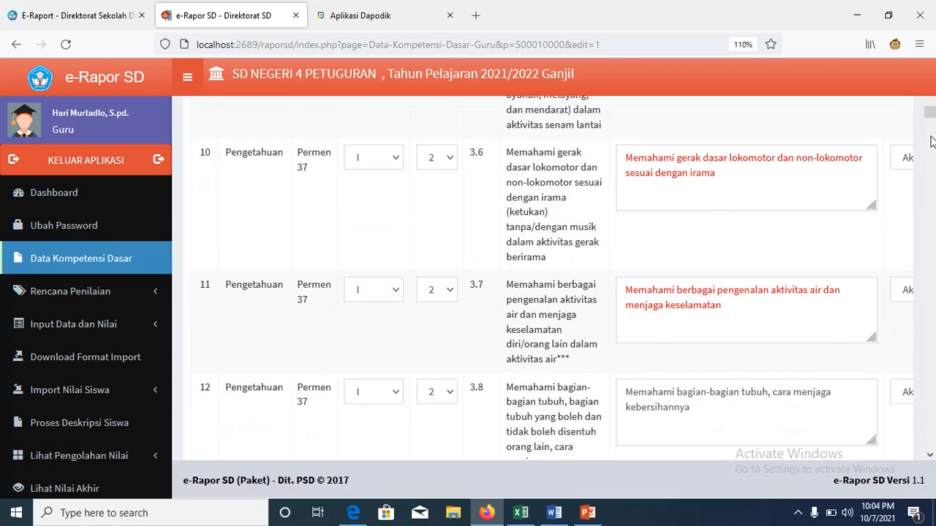
pyautogui.moveTo(930, 111); pyautogui.dragTo(930, 441)
pyautogui.moveTo(830, 434); pyautogui.dragTo(880, 439)
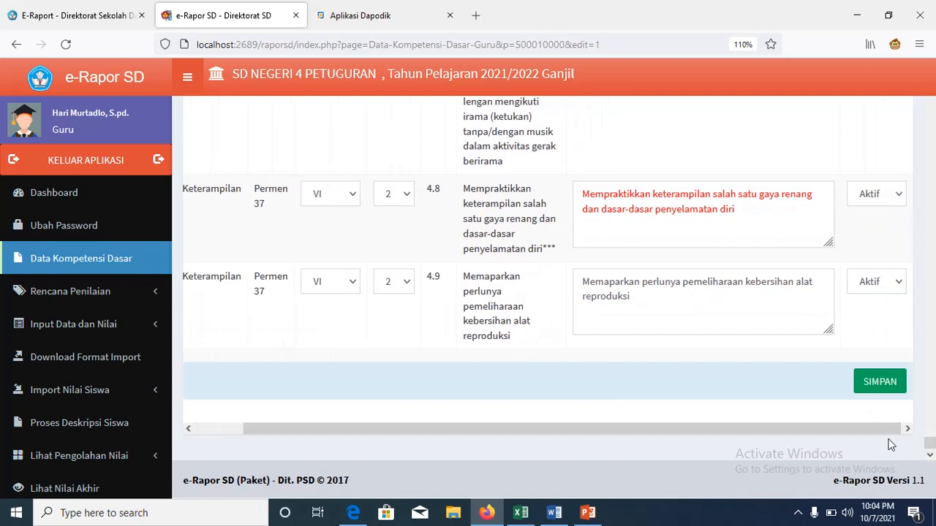
pyautogui.click(879, 383)
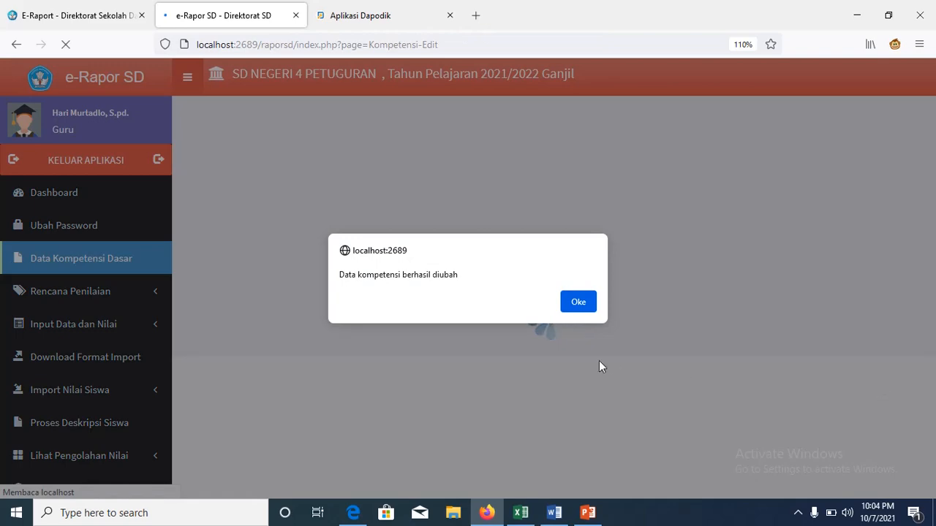
# Step: Dismiss the save confirmation and go to Rencana Penilaian > Rencana Nilai Pengetahuan
pyautogui.click(579, 300)
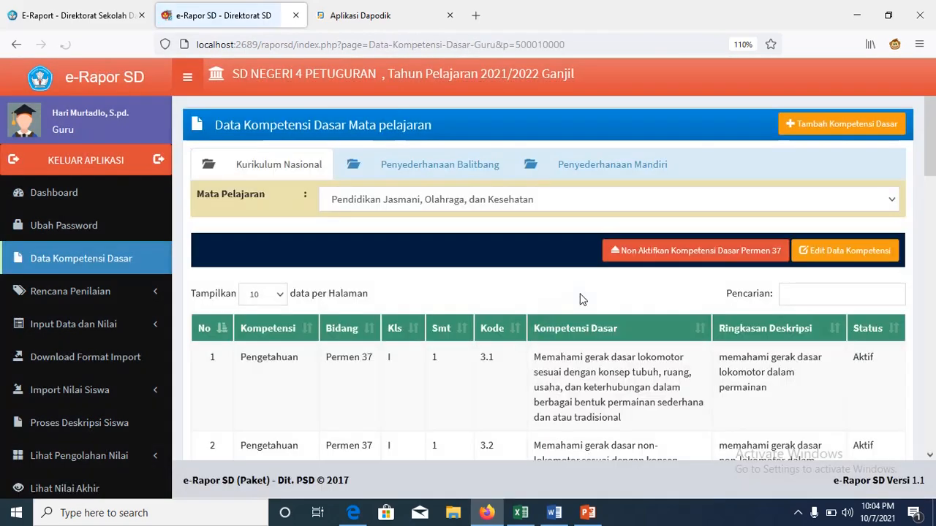
pyautogui.click(128, 288)
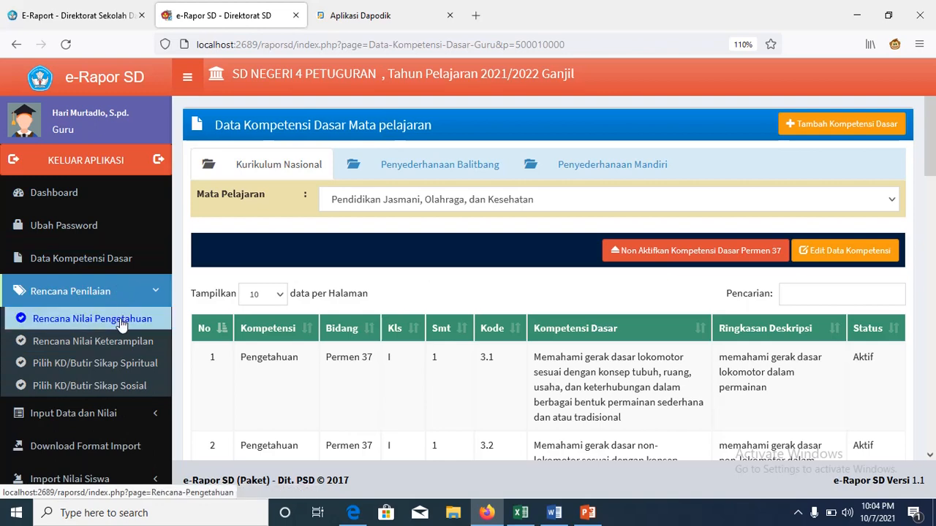
pyautogui.click(122, 320)
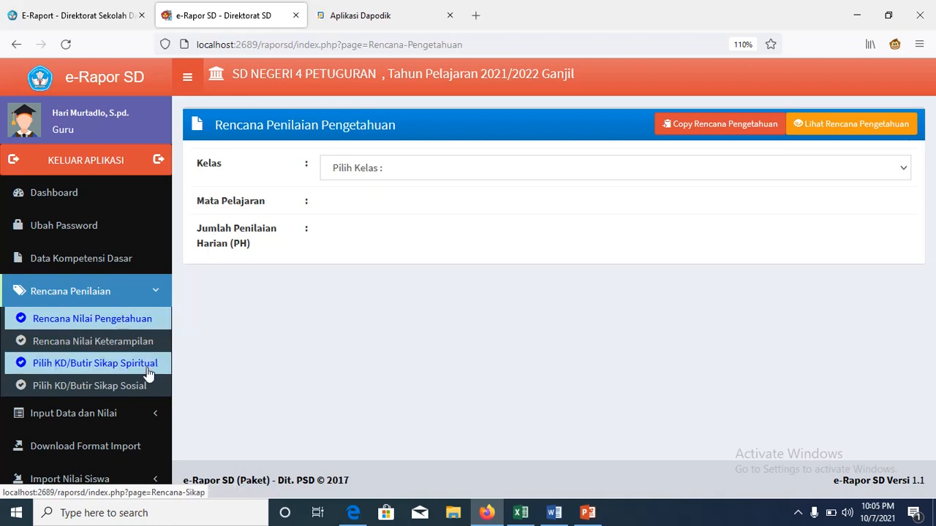
# Step: Choose Kelas 1 and Pendidikan Jasmani, Olahraga, dan Kesehatan for the knowledge plan
pyautogui.click(904, 177)
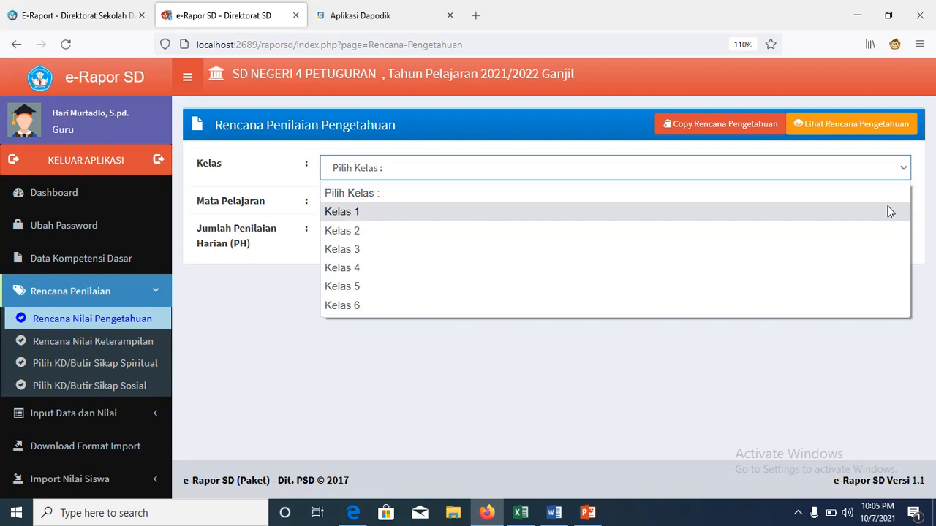
pyautogui.click(888, 211)
pyautogui.click(906, 210)
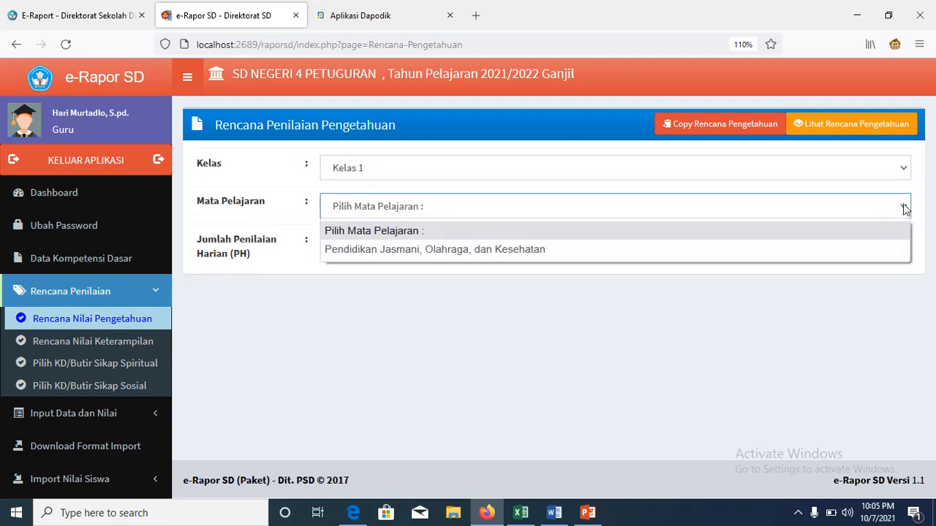
pyautogui.click(880, 250)
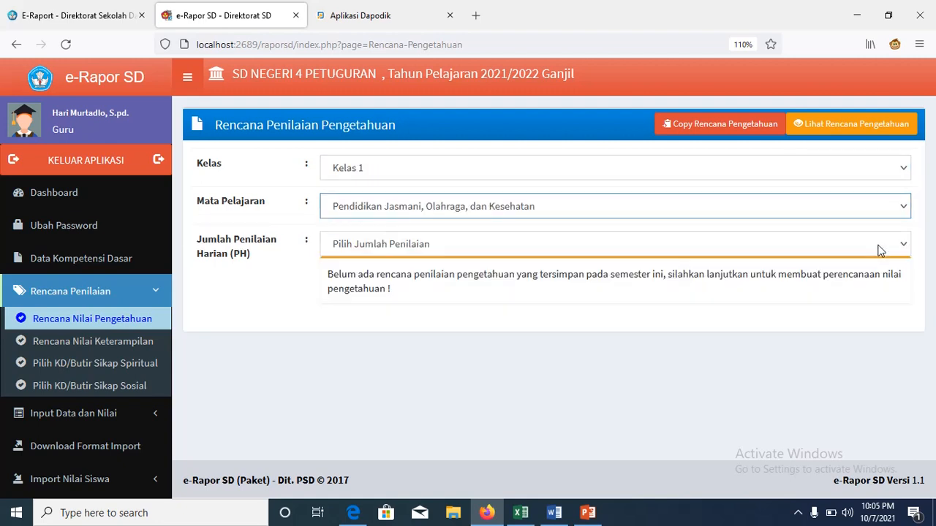
pyautogui.click(897, 248)
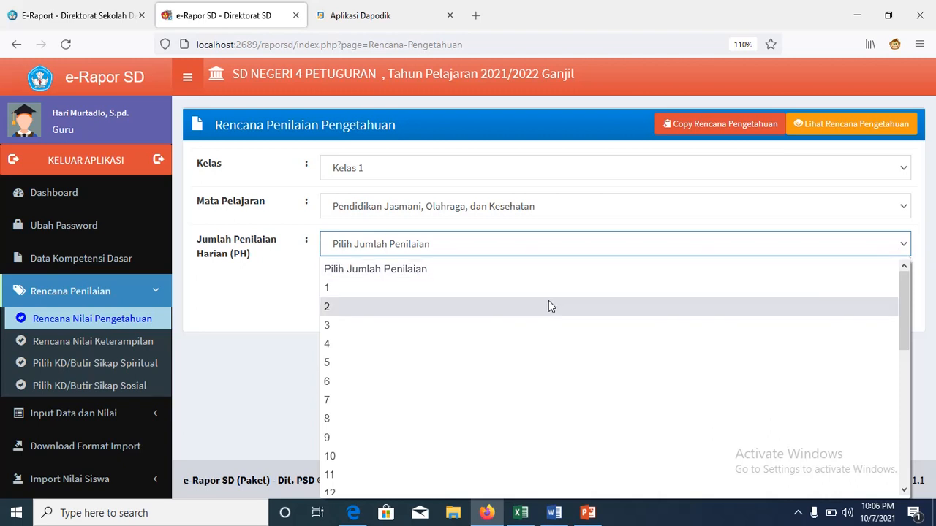
# Step: Plan 3 daily assessments with techniques Tes Tulis, Tes Tulis and Penugasan for PH.1–PH.3
pyautogui.click(517, 324)
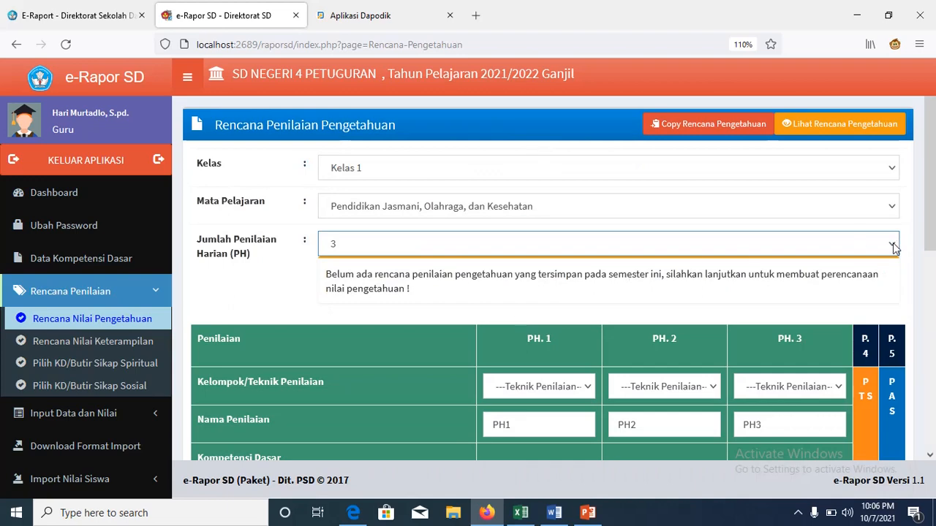
pyautogui.scroll(-1, 932, 252)
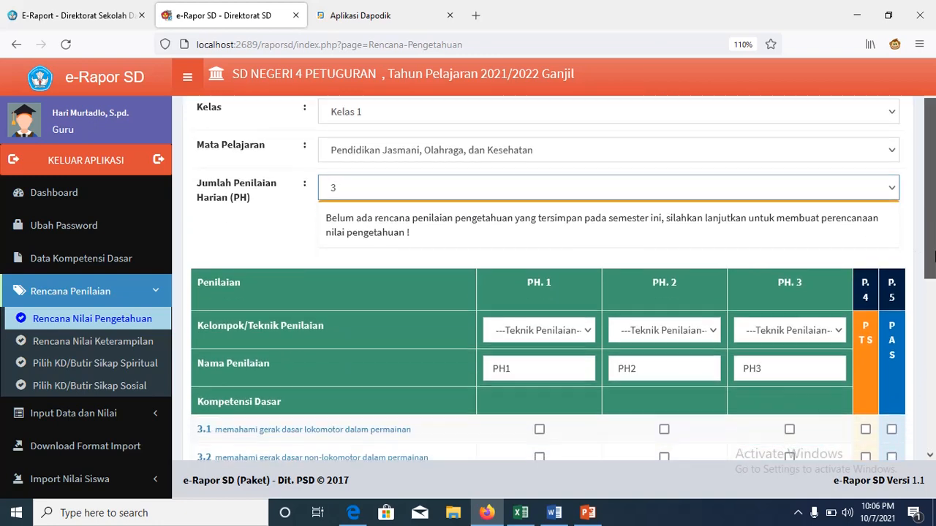
pyautogui.scroll(-1, 933, 261)
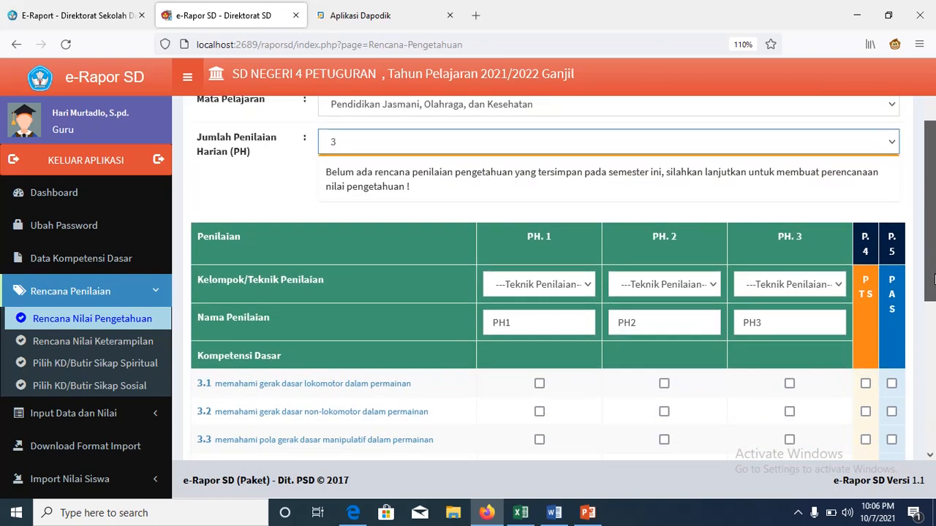
pyautogui.moveTo(933, 280); pyautogui.dragTo(913, 243)
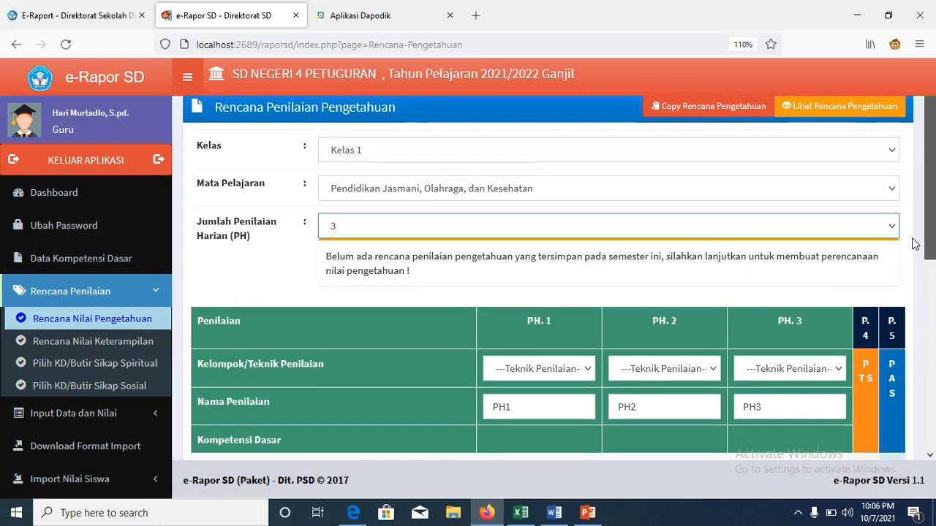
pyautogui.scroll(-1, 914, 244)
pyautogui.click(582, 305)
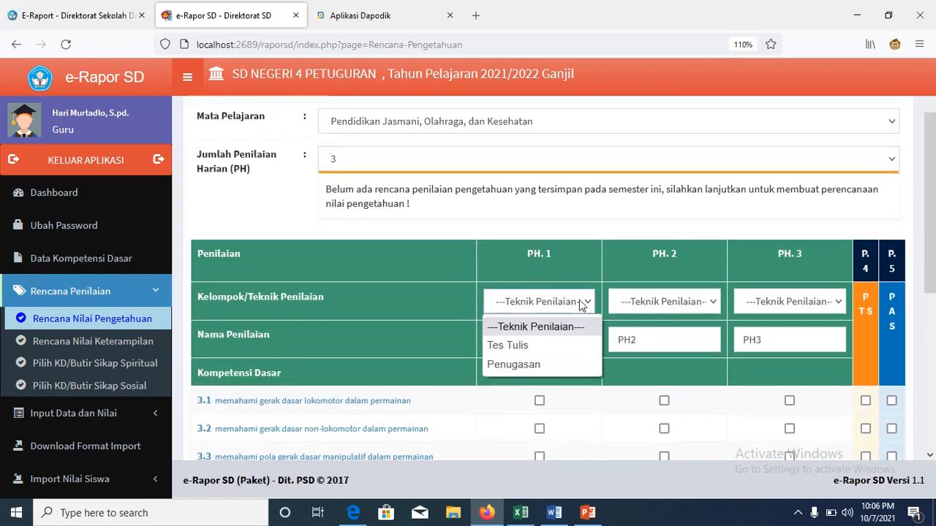
pyautogui.click(557, 342)
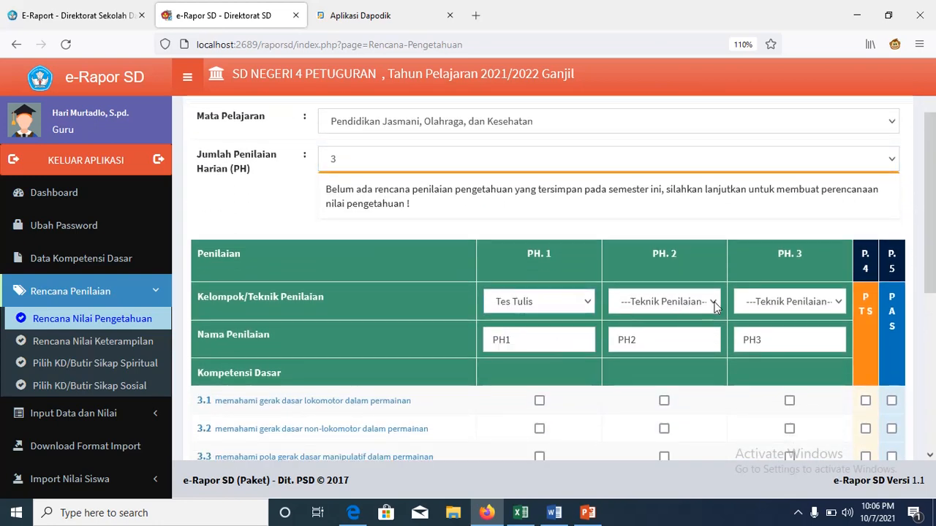
pyautogui.click(714, 307)
pyautogui.click(692, 345)
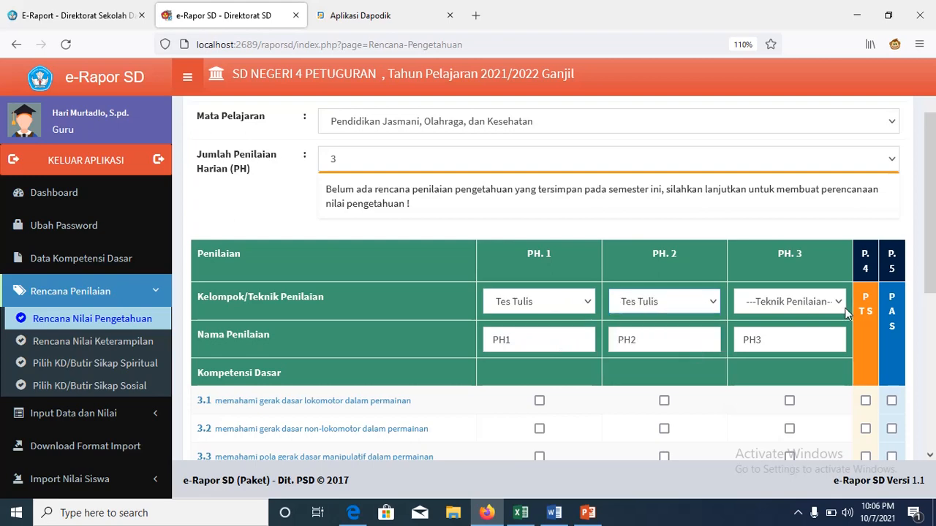
pyautogui.click(844, 311)
pyautogui.click(764, 364)
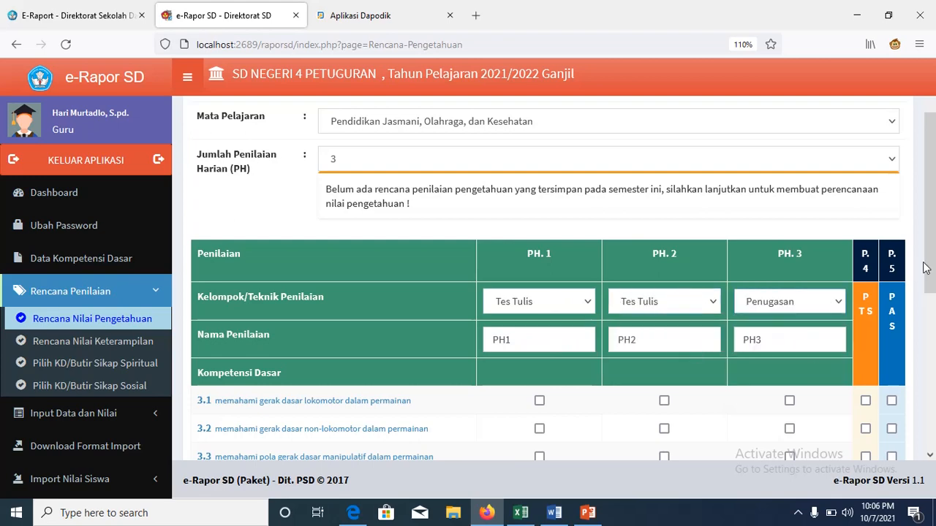
# Step: Assign KD 3.1 and 3.4 to PH.1, 3.2 to PH.2, and 3.3 to PH.3
pyautogui.scroll(-3, 611, 322)
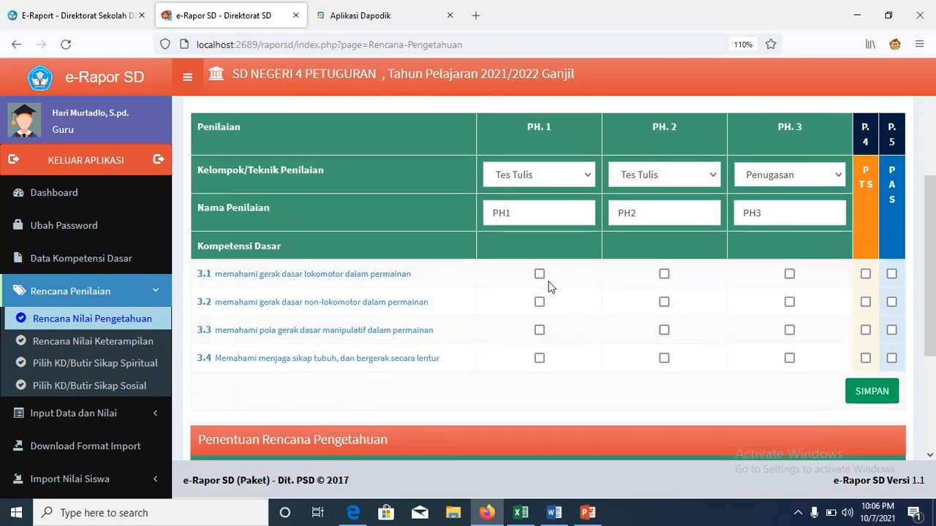
pyautogui.click(539, 274)
pyautogui.click(663, 302)
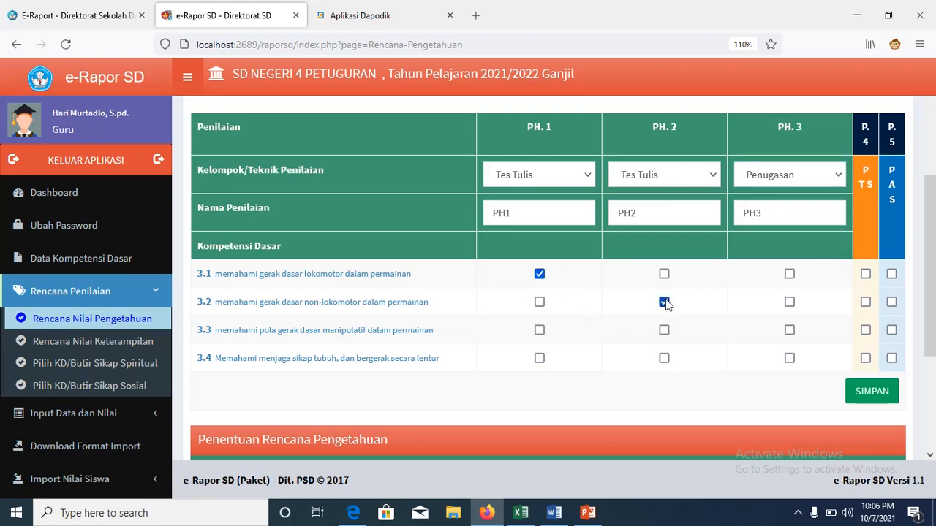
pyautogui.click(789, 330)
pyautogui.click(540, 358)
# Step: Include KD 3.1–3.4 in both PAS and PTS, then submit the plan with SIMPAN
pyautogui.click(891, 274)
pyautogui.click(891, 302)
pyautogui.click(891, 329)
pyautogui.click(891, 357)
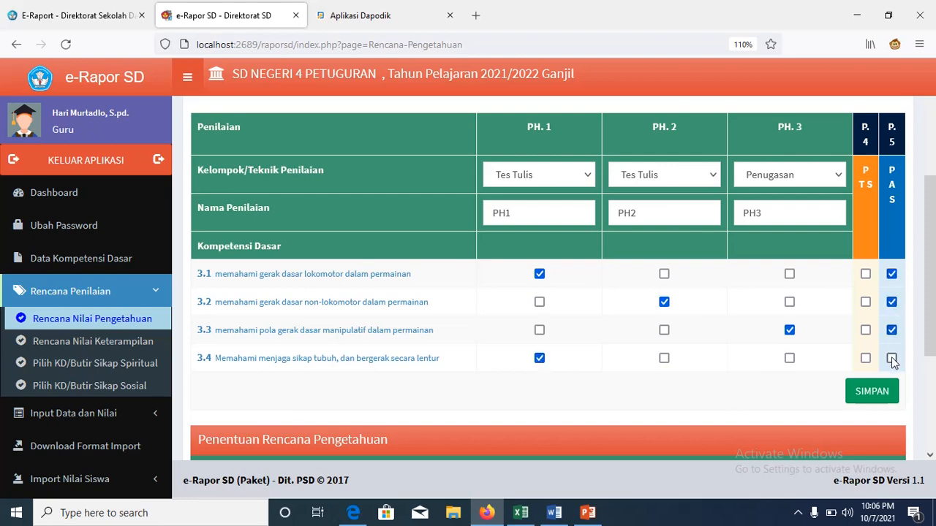
pyautogui.click(865, 275)
pyautogui.click(865, 330)
pyautogui.click(866, 302)
pyautogui.click(866, 358)
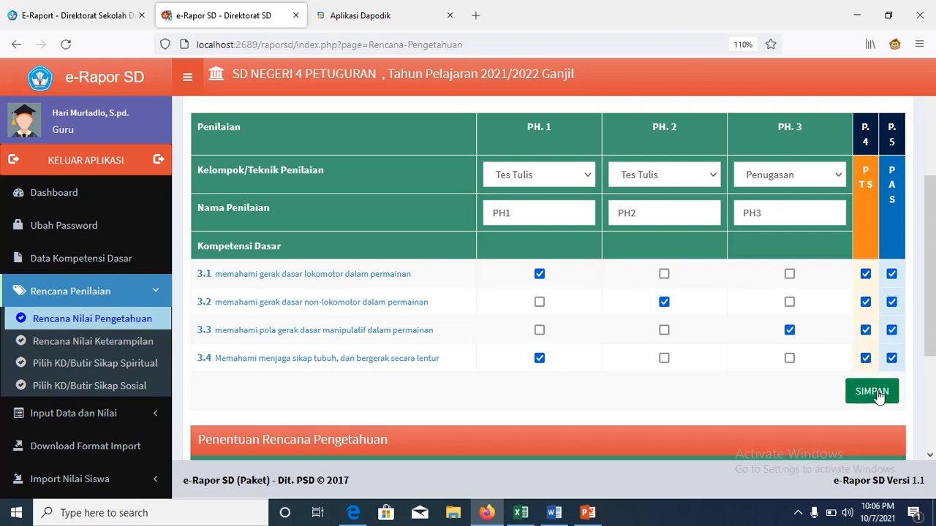
pyautogui.click(877, 395)
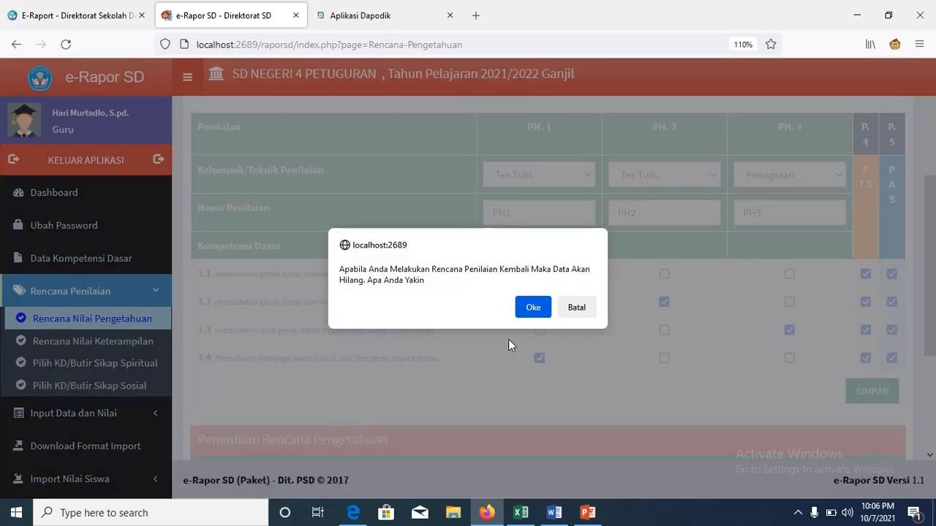
# Step: Confirm the save, acknowledge 'Proses simpan selesai', and close the class list without choosing
pyautogui.click(528, 320)
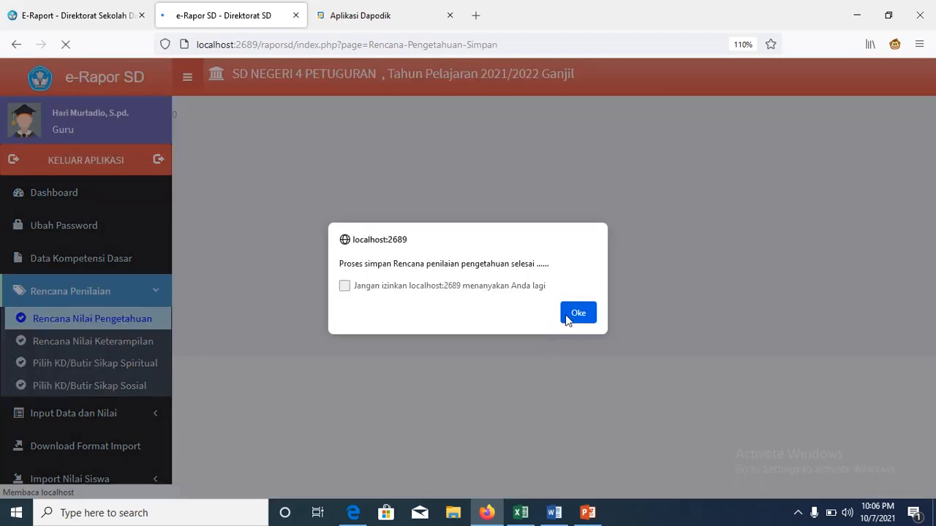
pyautogui.click(577, 313)
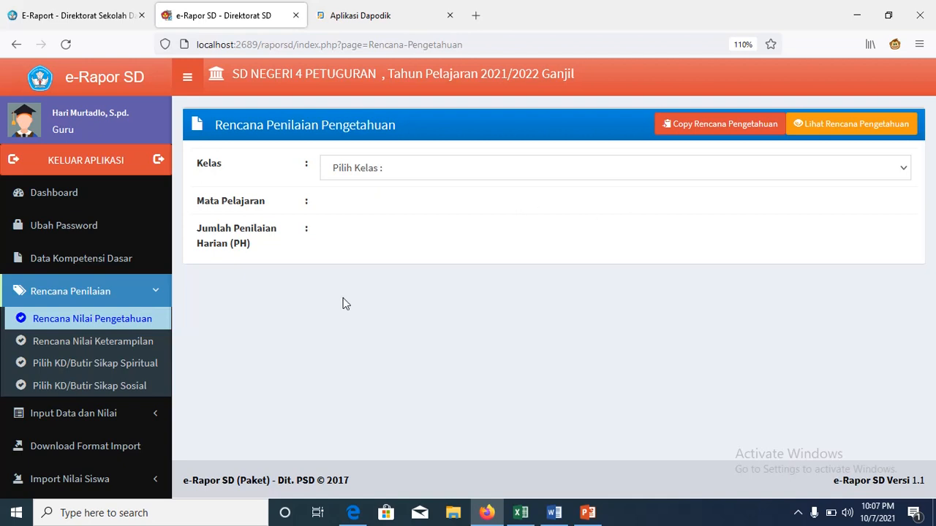
pyautogui.click(898, 168)
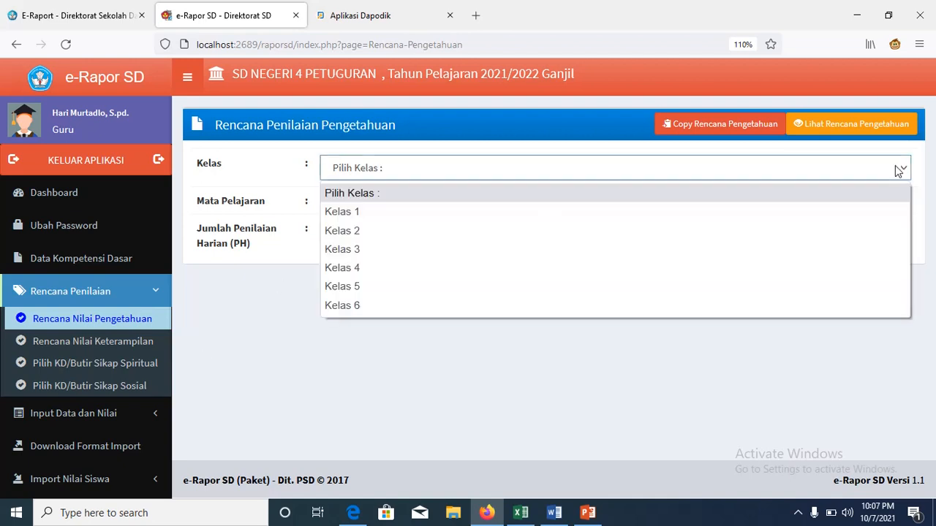
pyautogui.click(551, 395)
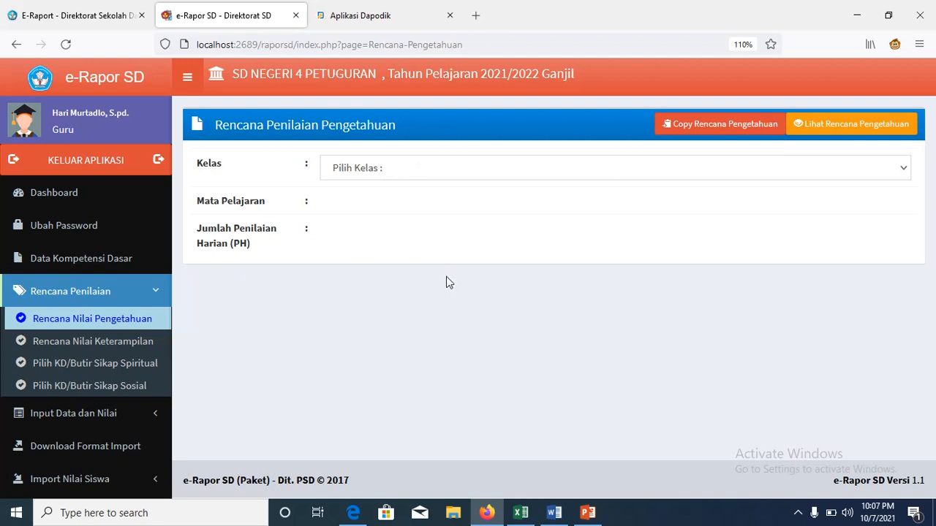
# Step: Open Rencana Nilai Keterampilan and choose Kelas 1, PJOK and 3 assessments
pyautogui.click(141, 345)
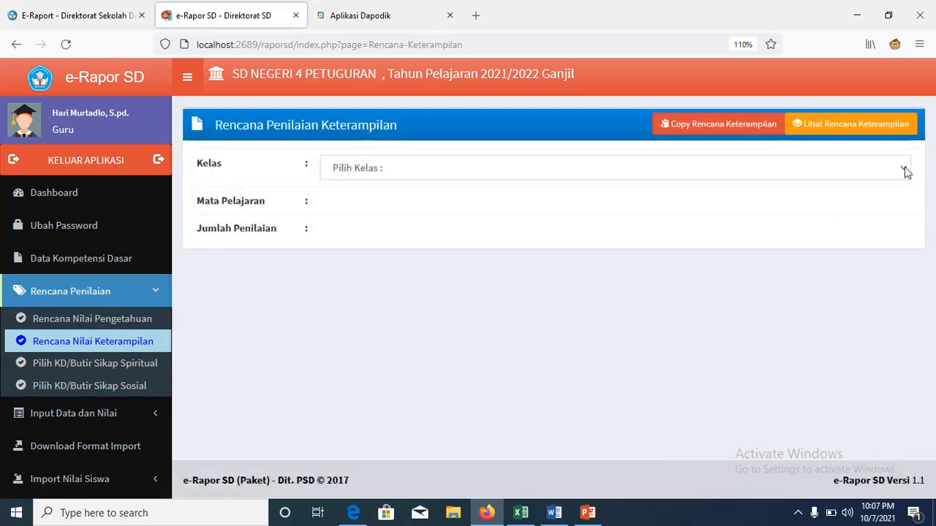
pyautogui.click(905, 171)
pyautogui.click(879, 205)
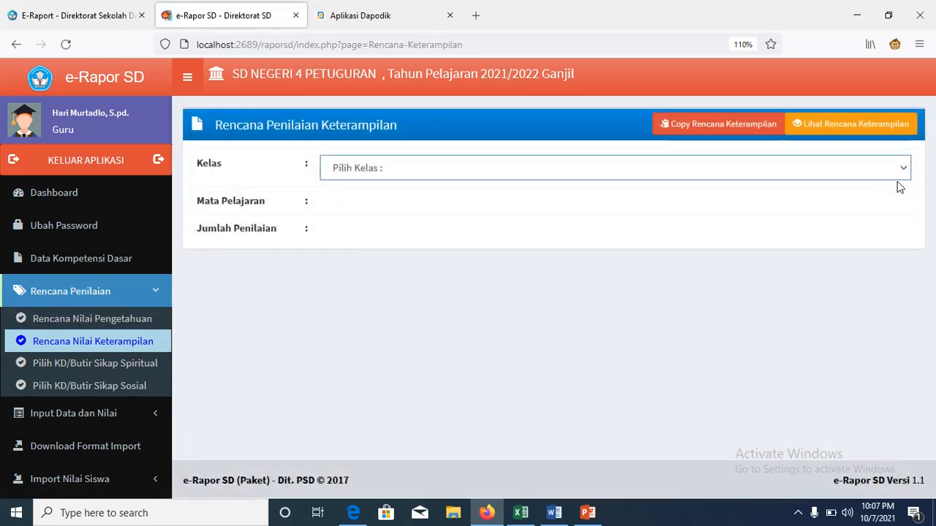
pyautogui.click(903, 170)
pyautogui.click(879, 211)
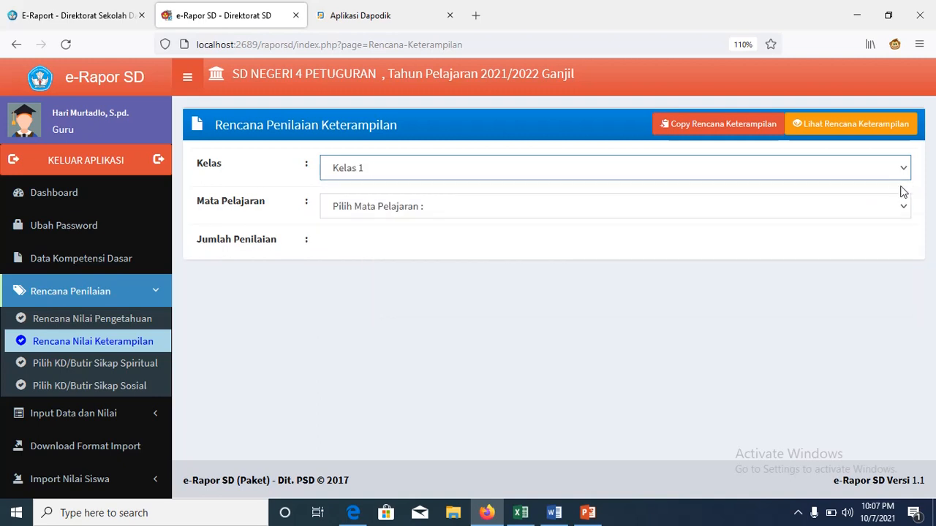
pyautogui.click(901, 206)
pyautogui.click(869, 249)
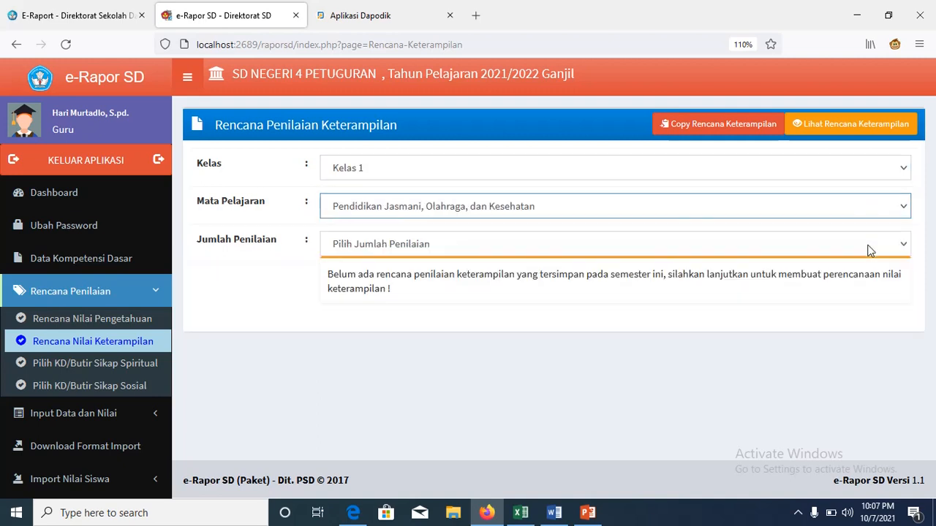
pyautogui.click(902, 249)
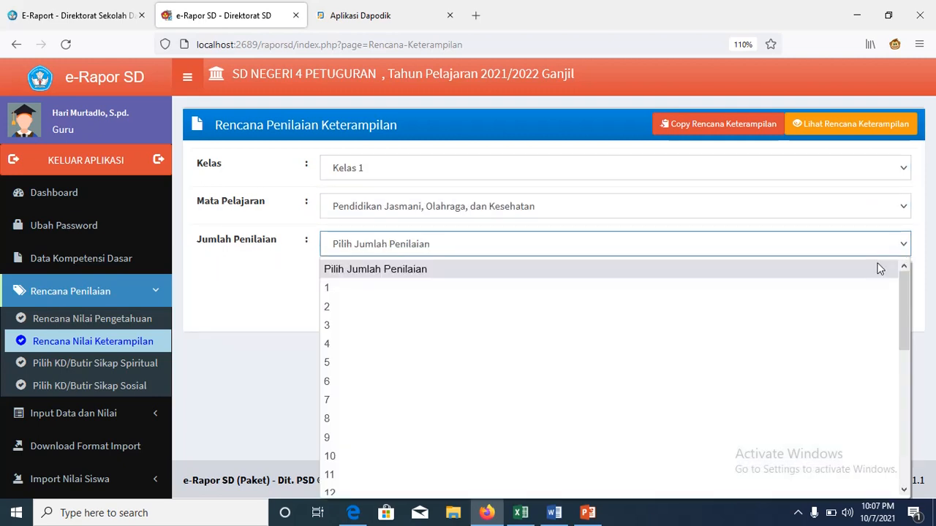
pyautogui.click(808, 333)
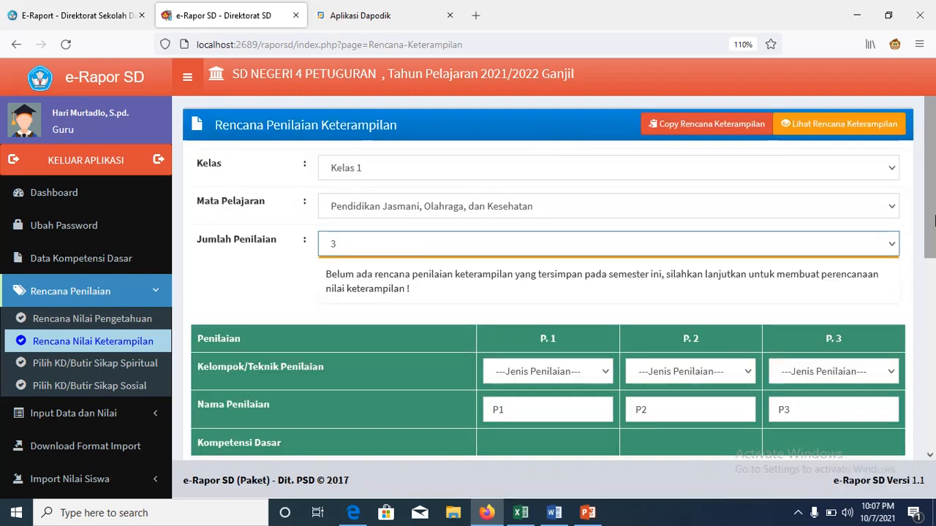
# Step: Set the techniques for P.1–P.3 to Praktek, Praktek and Proyek
pyautogui.moveTo(931, 214); pyautogui.dragTo(934, 281)
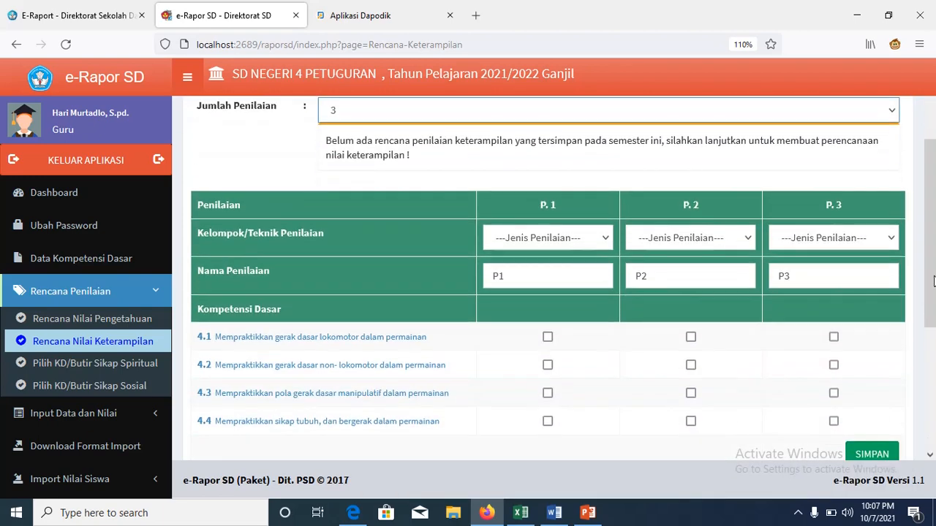
pyautogui.click(605, 247)
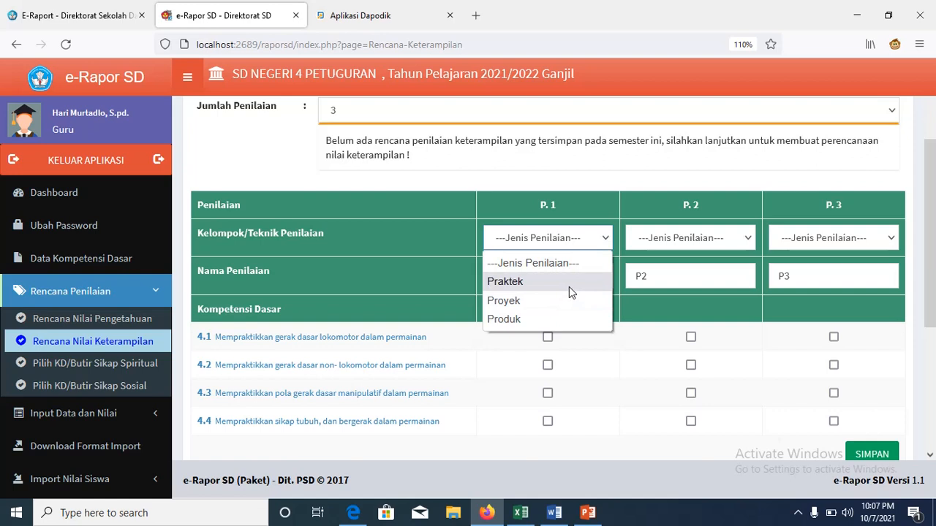
pyautogui.click(569, 286)
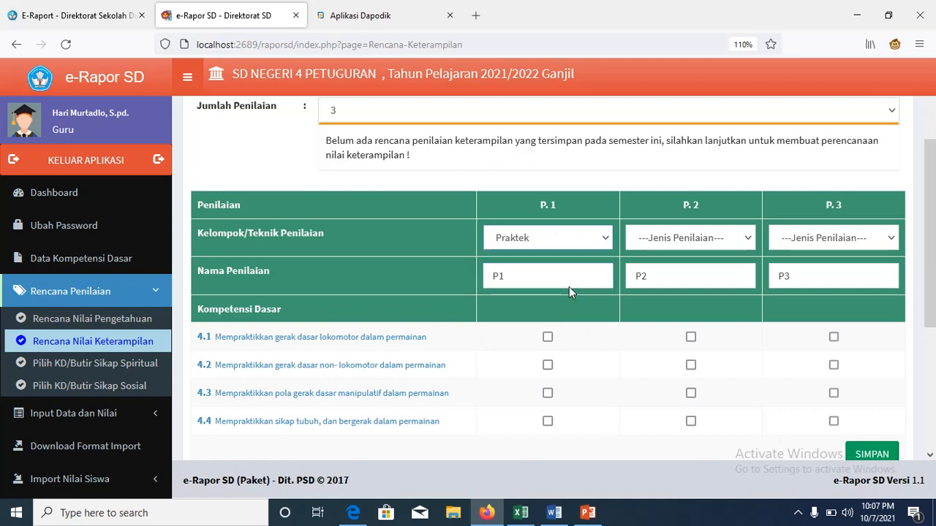
pyautogui.click(748, 238)
pyautogui.click(729, 281)
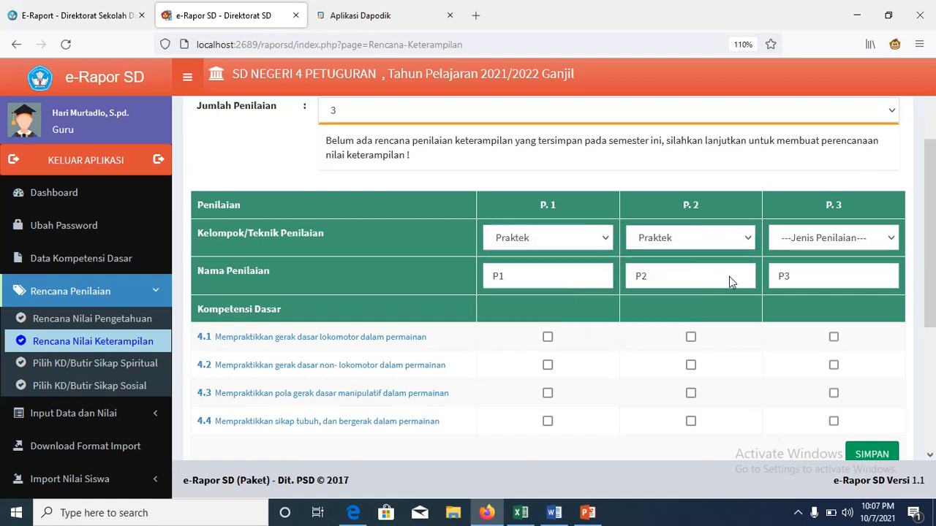
pyautogui.click(883, 239)
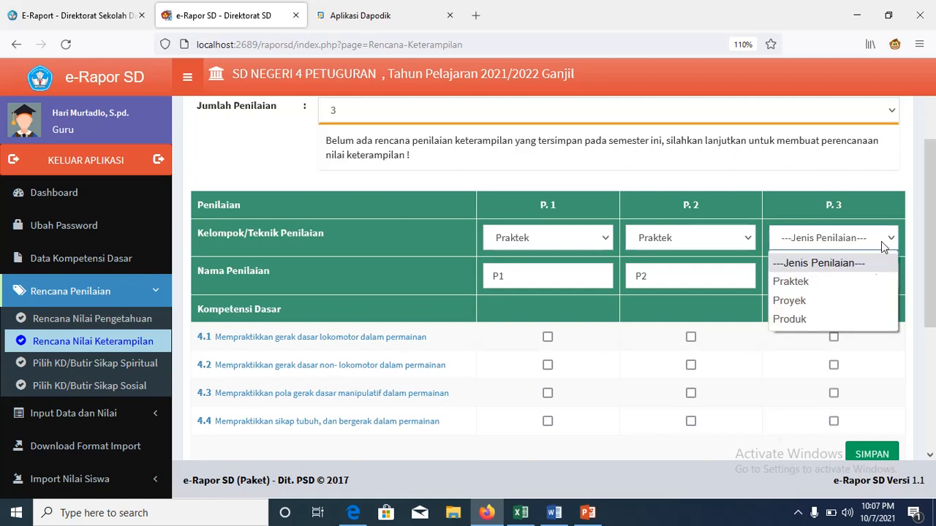
pyautogui.click(850, 303)
# Step: Assign KD 4.1 and 4.4 to P.1, 4.2 to P.2, 4.3 to P.3, then save and confirm
pyautogui.scroll(-1, 922, 205)
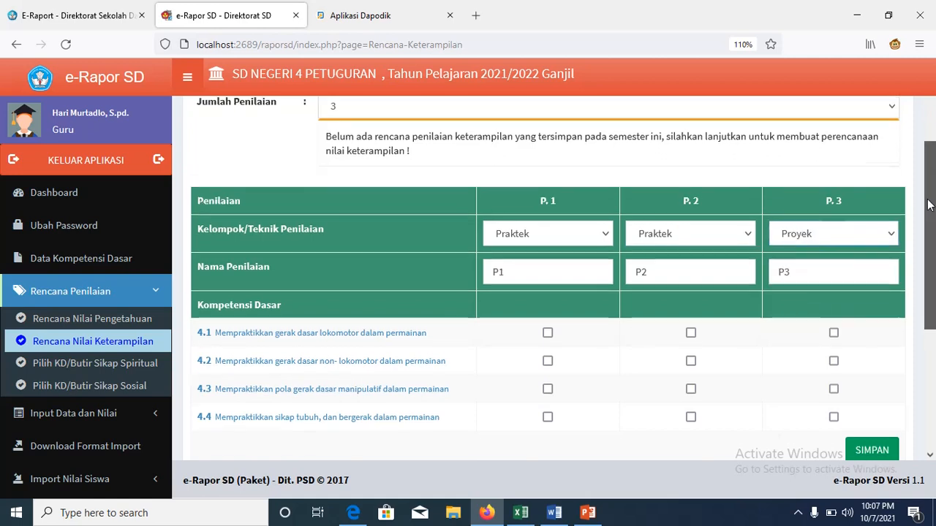
pyautogui.click(548, 313)
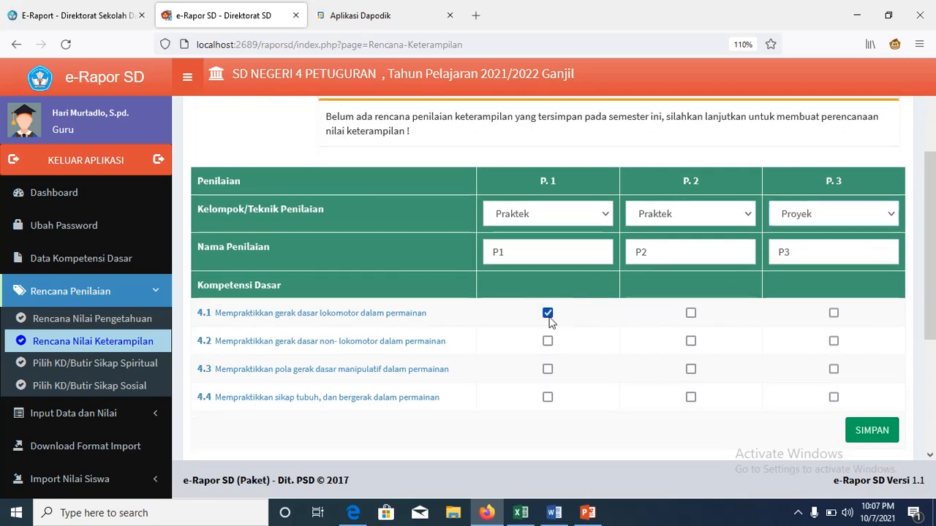
pyautogui.click(691, 340)
pyautogui.click(833, 369)
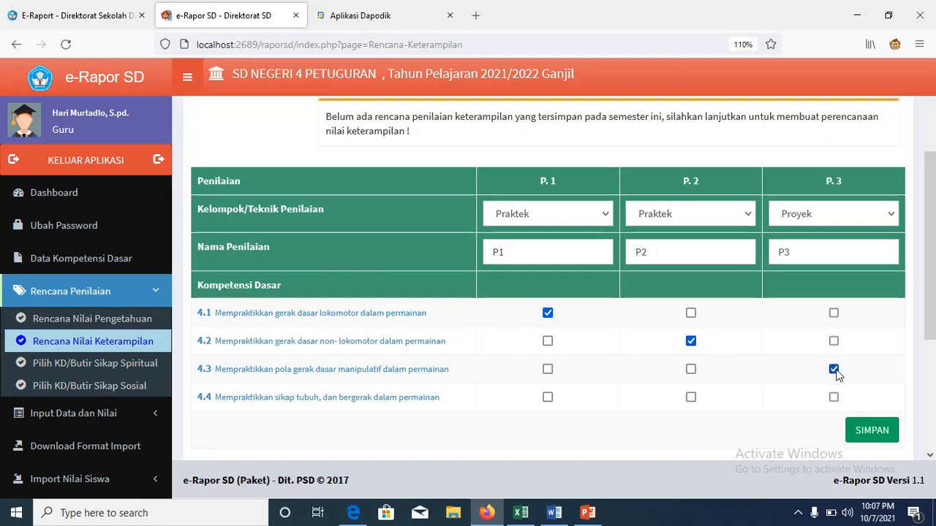
pyautogui.click(547, 398)
pyautogui.scroll(-3, 879, 351)
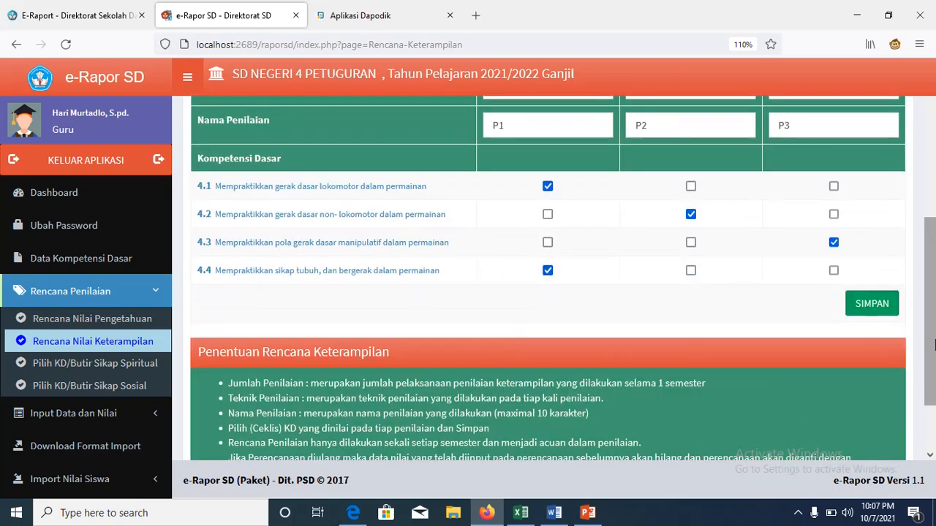
pyautogui.click(883, 312)
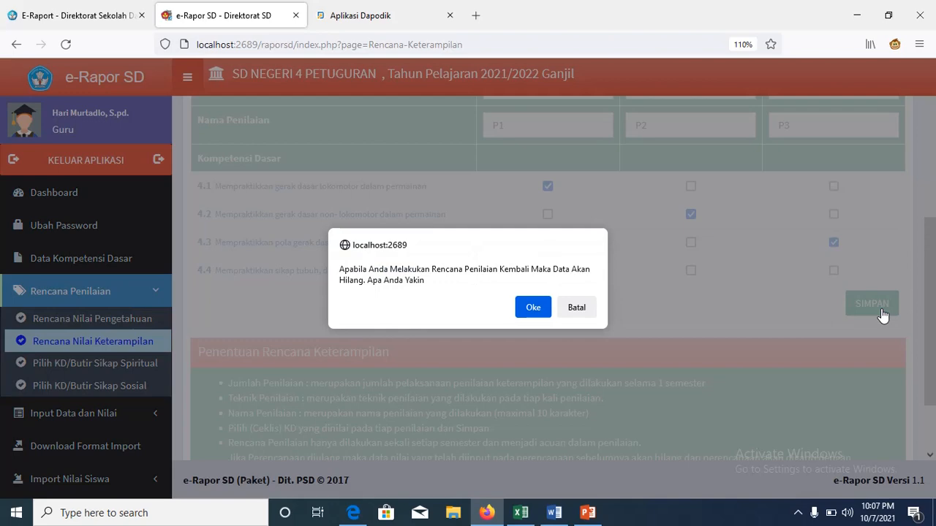
pyautogui.click(526, 307)
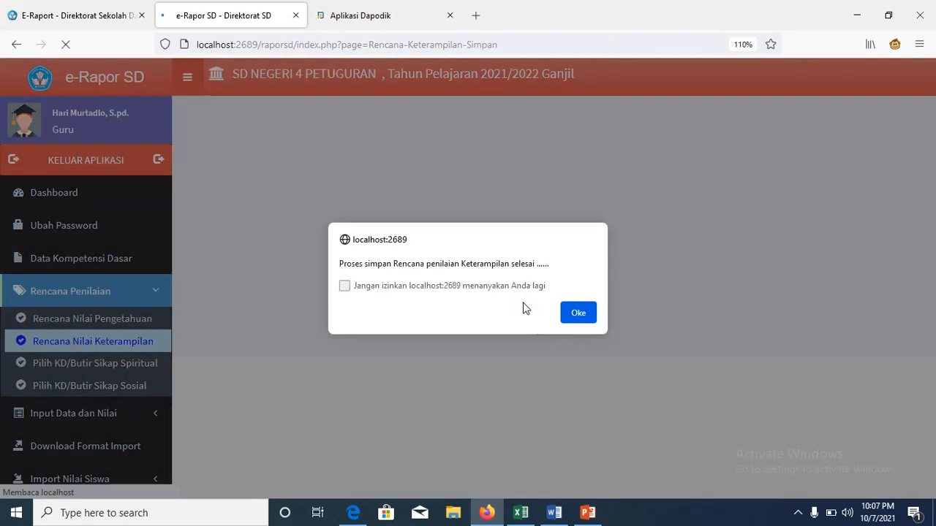
pyautogui.click(581, 314)
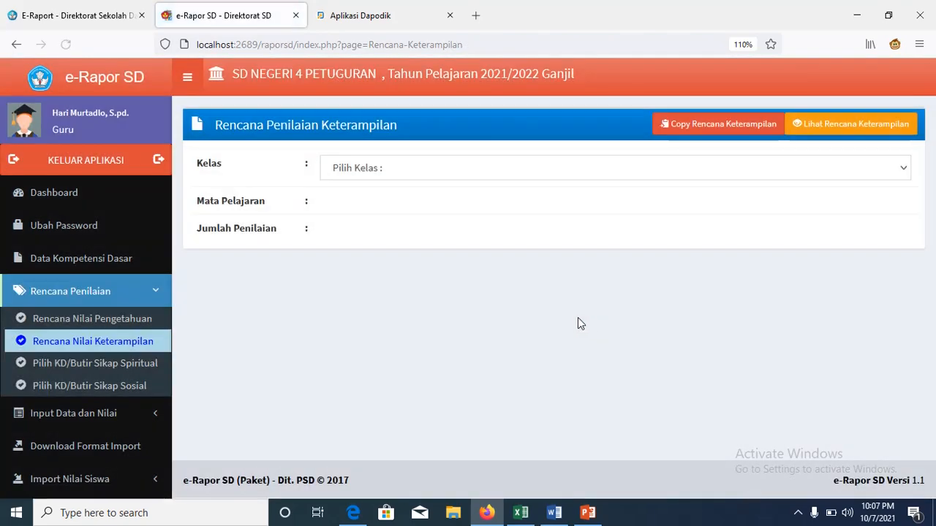
# Step: Open spiritual attitude planning for Kelas 1 Pendidikan Jasmani, Olahraga, dan Kesehatan
pyautogui.click(147, 365)
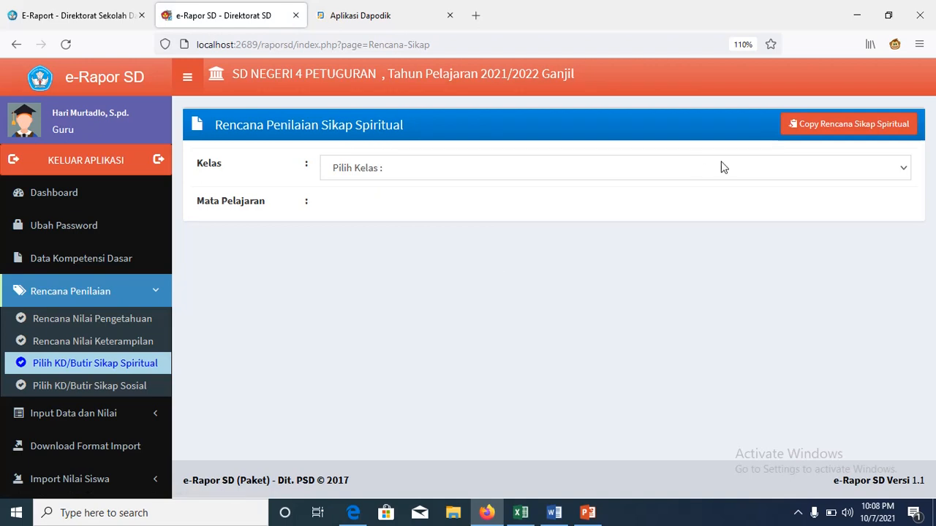
pyautogui.click(905, 168)
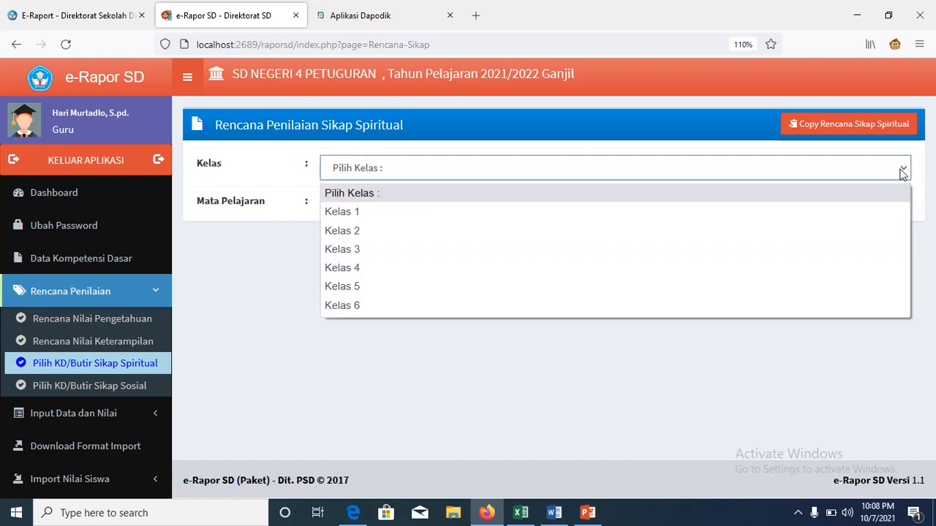
pyautogui.click(878, 212)
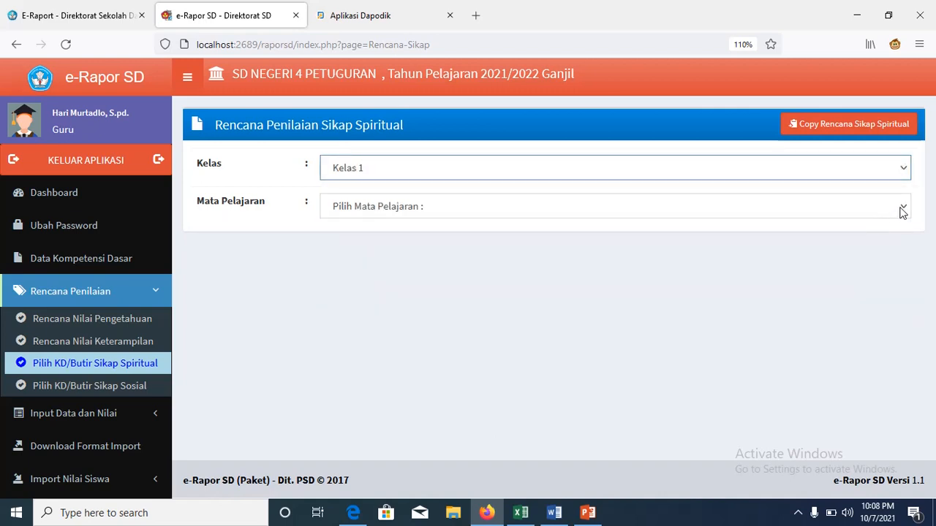
pyautogui.click(902, 210)
pyautogui.click(852, 255)
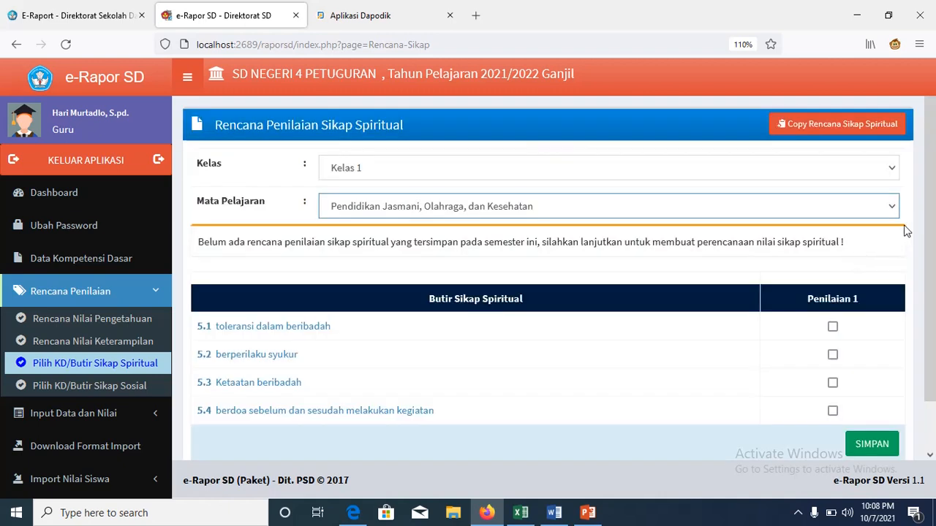
pyautogui.scroll(-1, 933, 202)
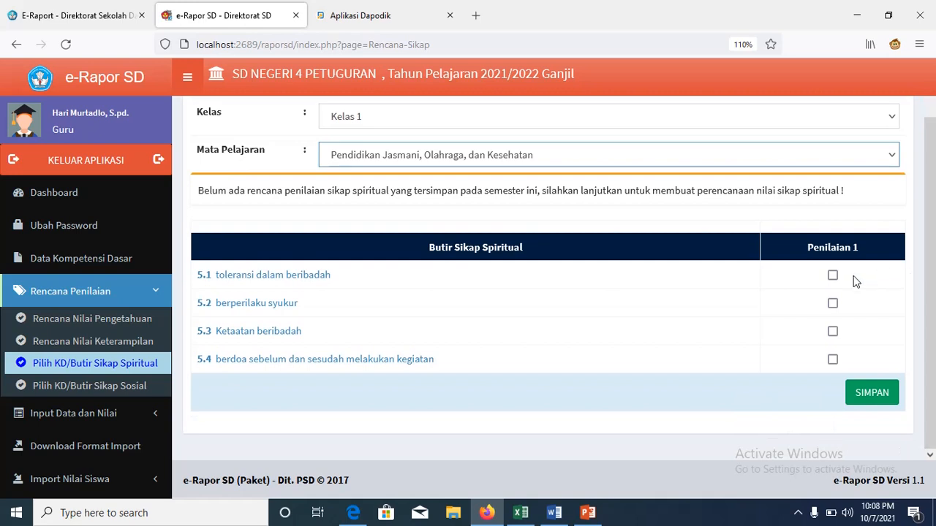
# Step: Tick Penilaian 1 for items 5.1–5.4 and save the spiritual attitude plan
pyautogui.click(833, 277)
pyautogui.click(832, 304)
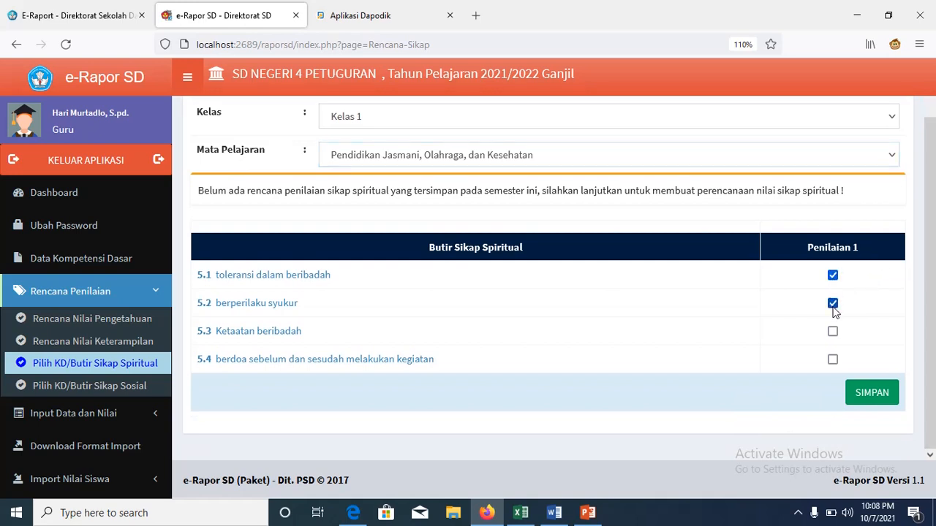
pyautogui.click(833, 333)
pyautogui.click(833, 360)
pyautogui.click(864, 392)
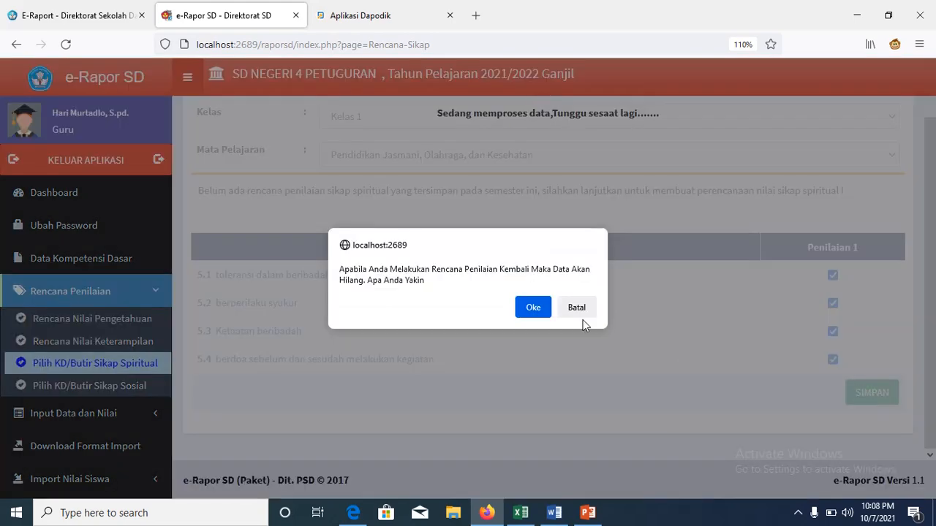
pyautogui.click(543, 314)
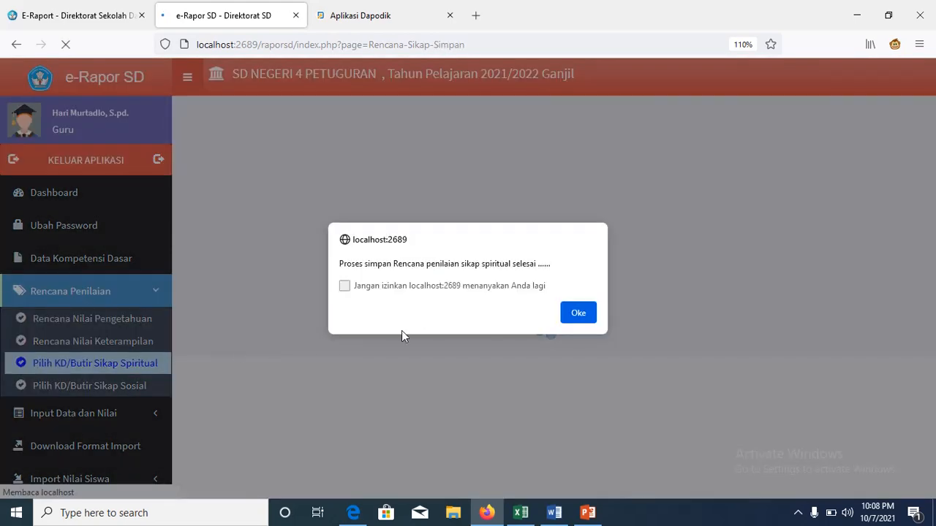
pyautogui.click(578, 313)
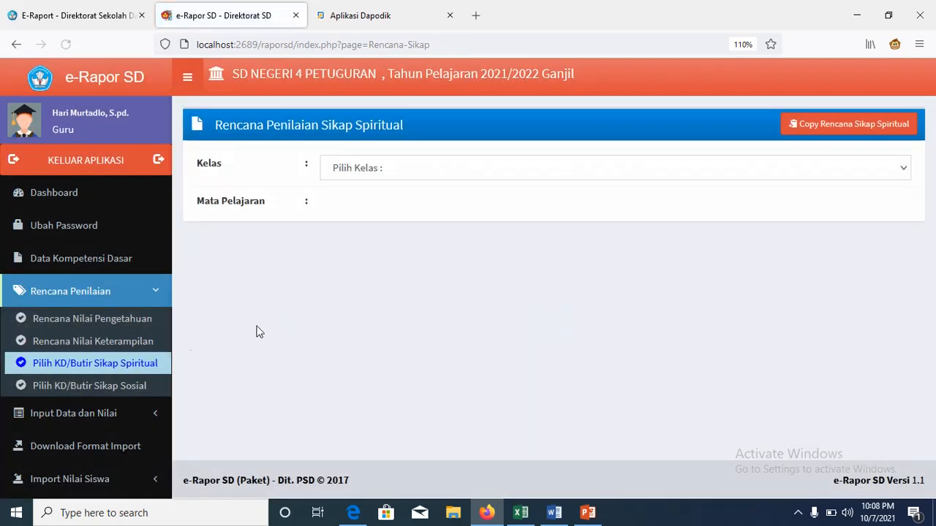
pyautogui.click(128, 387)
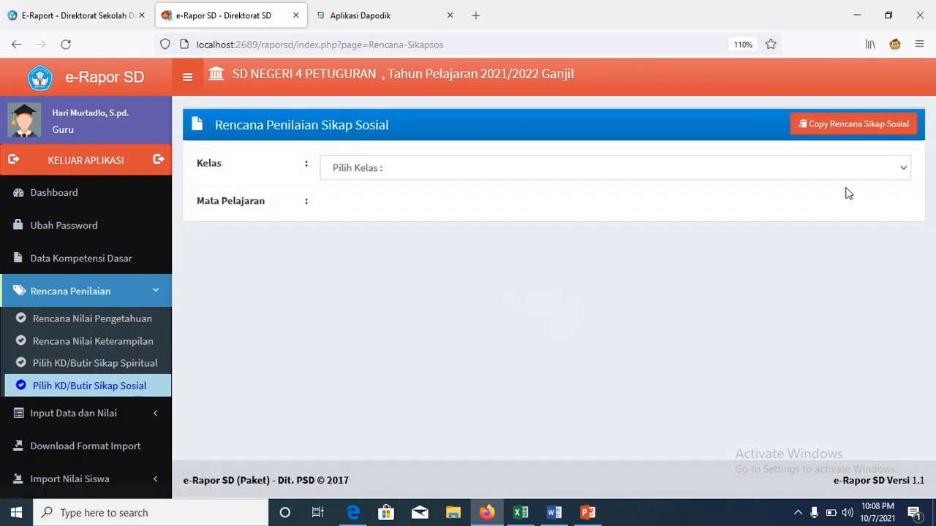
# Step: Select Kelas 1 and Pendidikan Jasmani, Olahraga, dan Kesehatan on the social attitude form
pyautogui.click(893, 170)
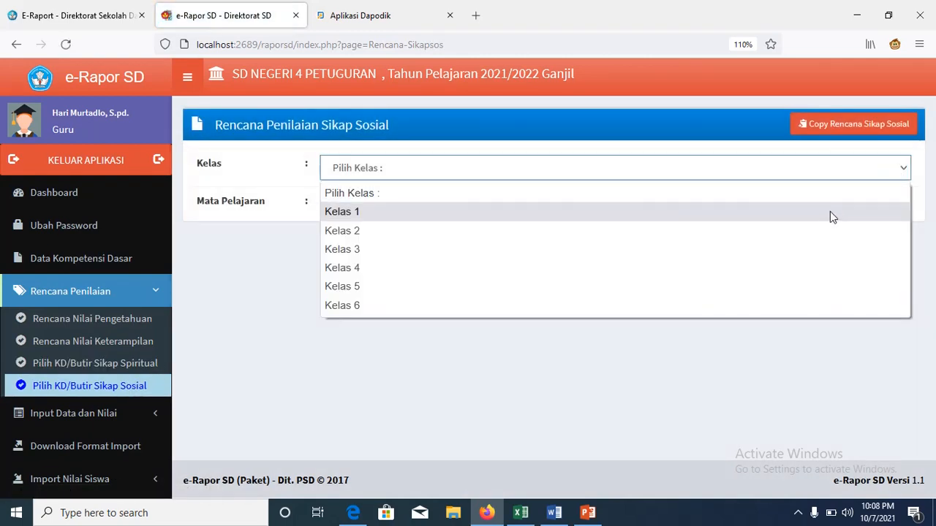
pyautogui.click(830, 211)
pyautogui.click(872, 214)
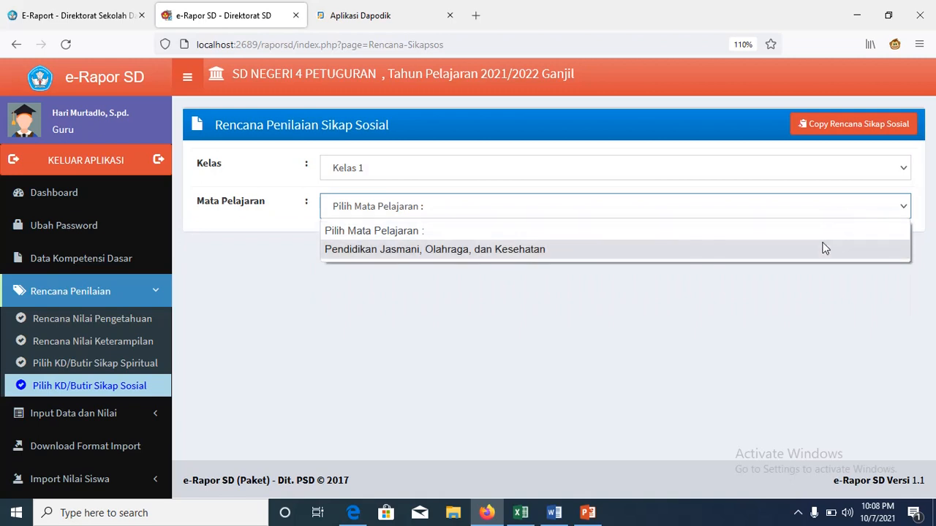
pyautogui.click(824, 248)
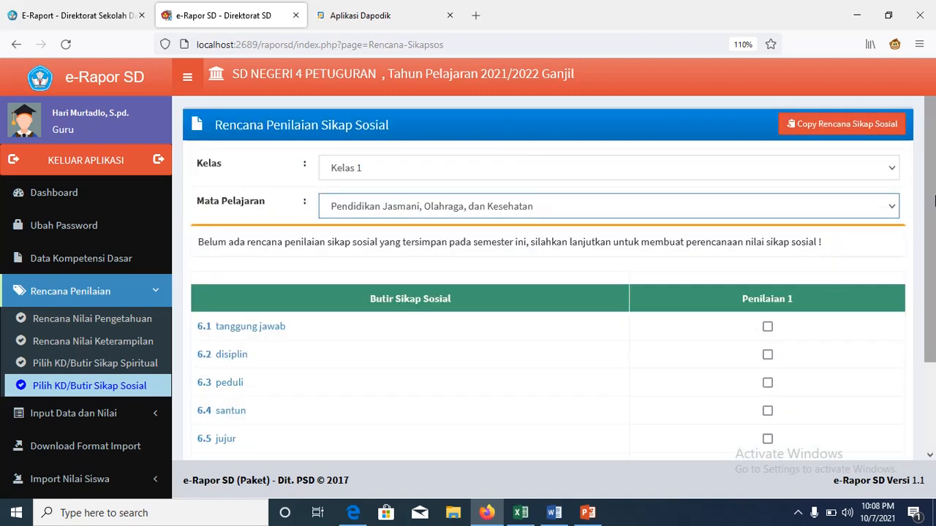
pyautogui.scroll(-2, 934, 296)
# Step: Tick Penilaian 1 for items 6.1–6.6 and save the social attitude plan
pyautogui.click(768, 220)
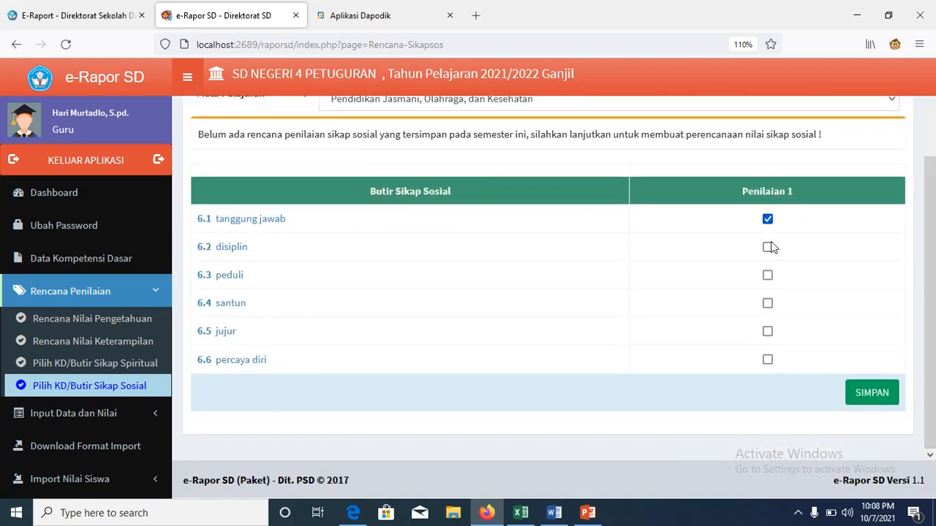
pyautogui.click(767, 247)
pyautogui.click(768, 276)
pyautogui.click(767, 303)
pyautogui.click(768, 332)
pyautogui.click(767, 361)
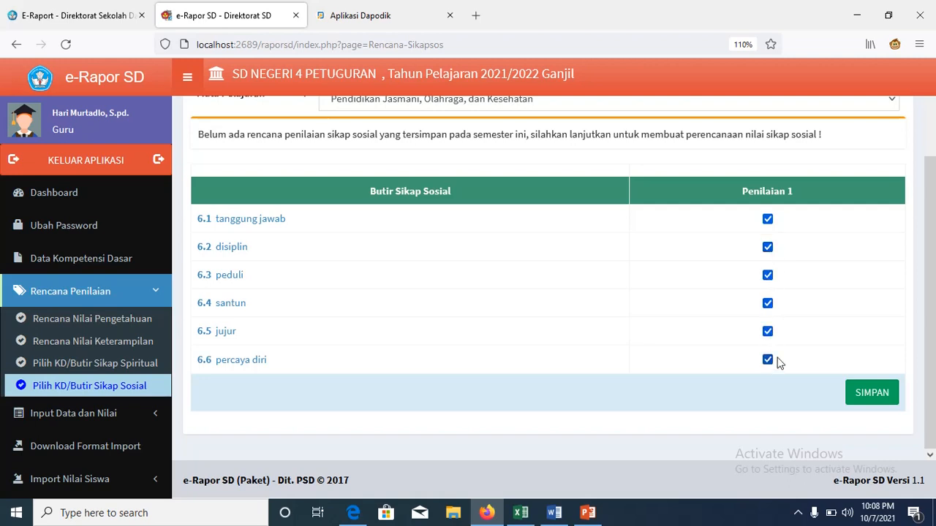
pyautogui.scroll(2, 932, 263)
pyautogui.scroll(-2, 932, 264)
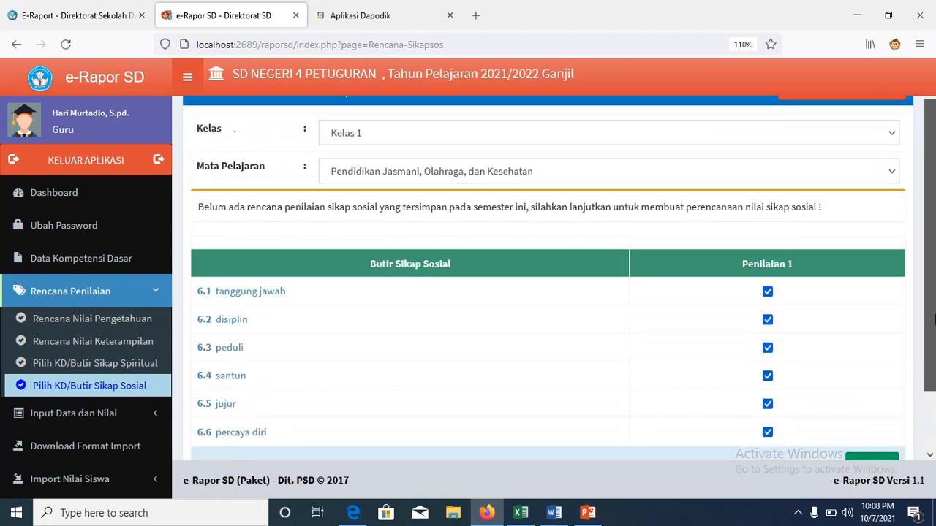
pyautogui.click(881, 394)
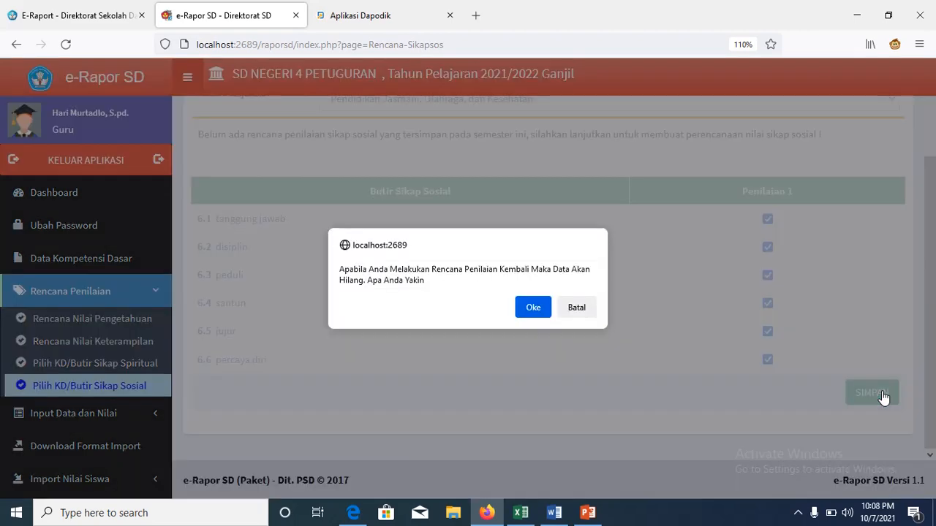
pyautogui.click(534, 306)
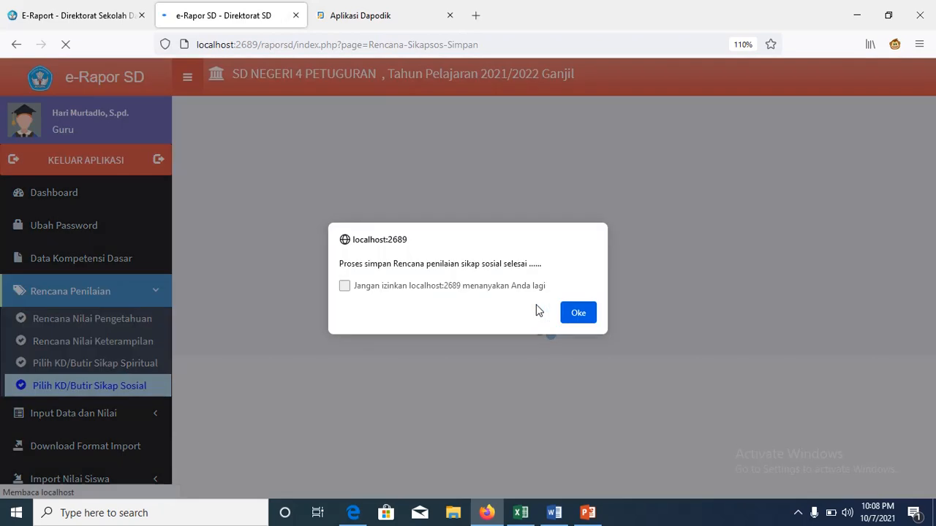
pyautogui.click(571, 312)
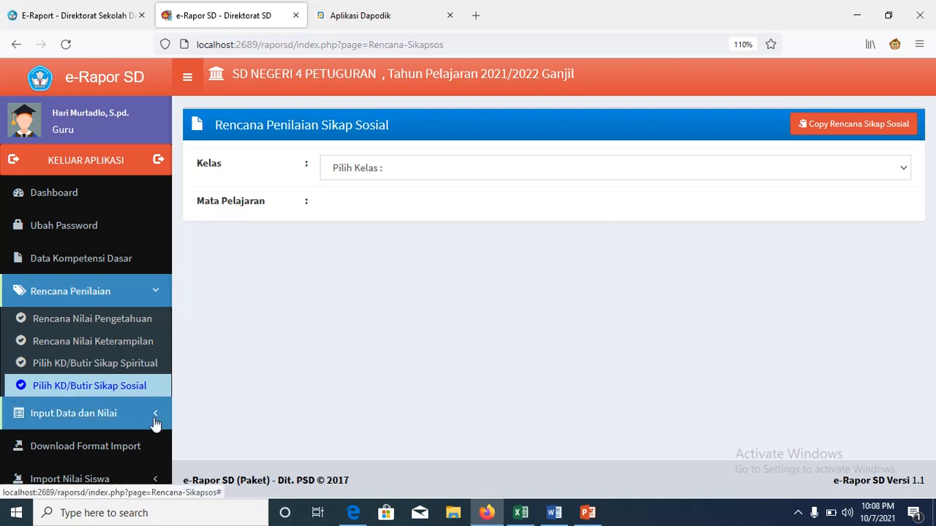
# Step: Load the knowledge score form for Kelas 1 PJOK, assessment P. 1 ; PH1
pyautogui.click(111, 423)
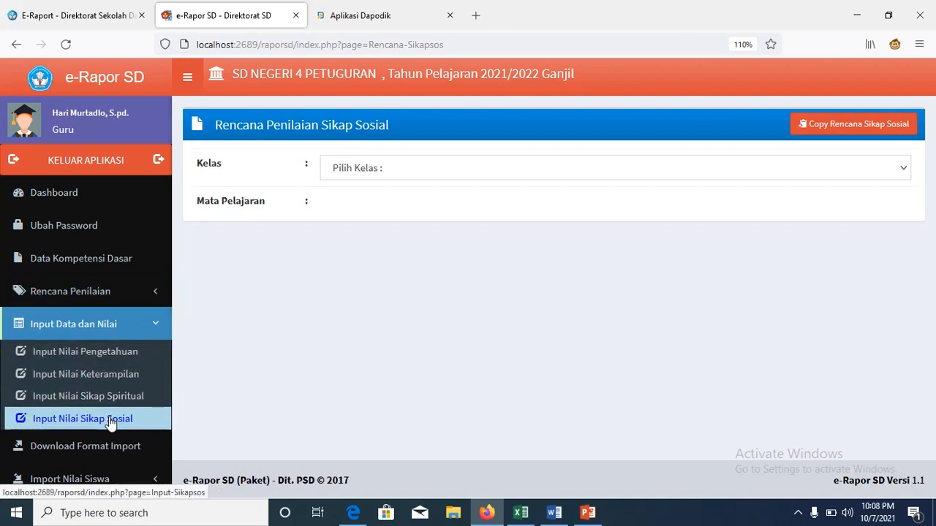
pyautogui.click(132, 353)
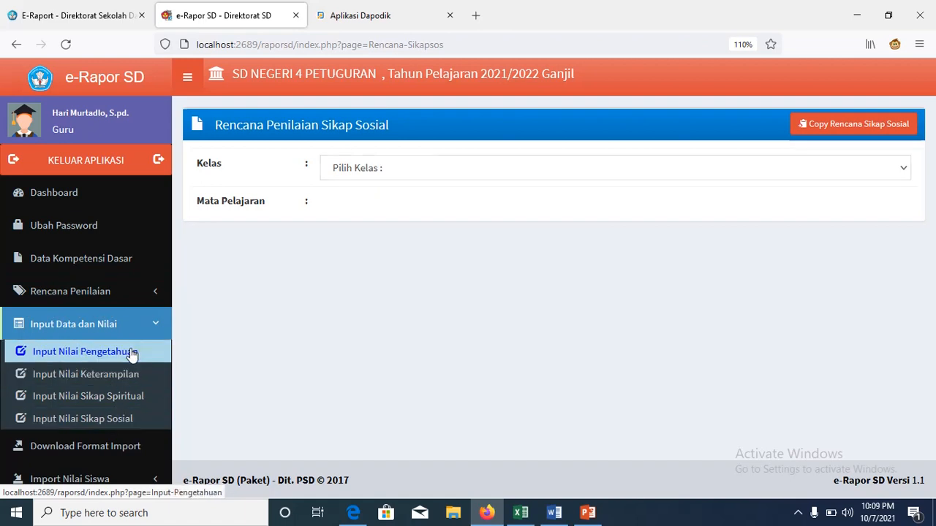
pyautogui.click(905, 169)
pyautogui.click(860, 210)
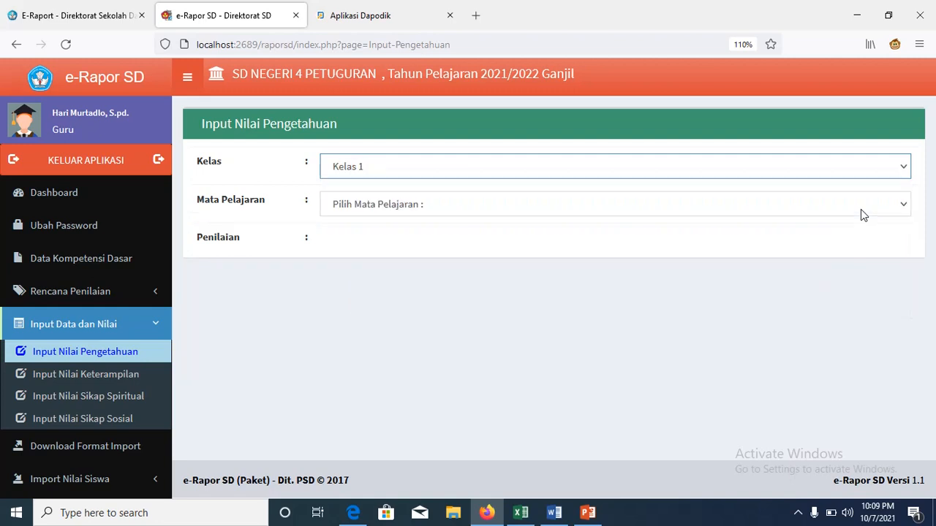
pyautogui.click(903, 208)
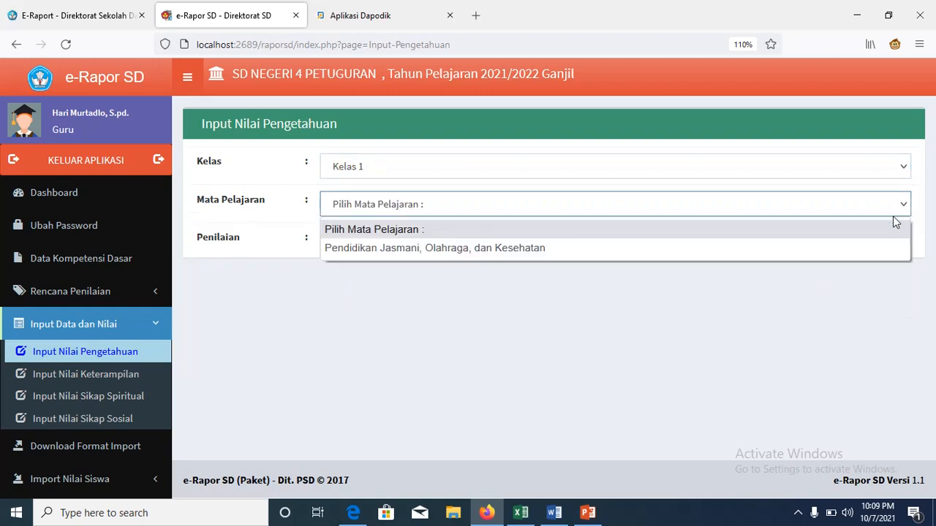
pyautogui.click(869, 250)
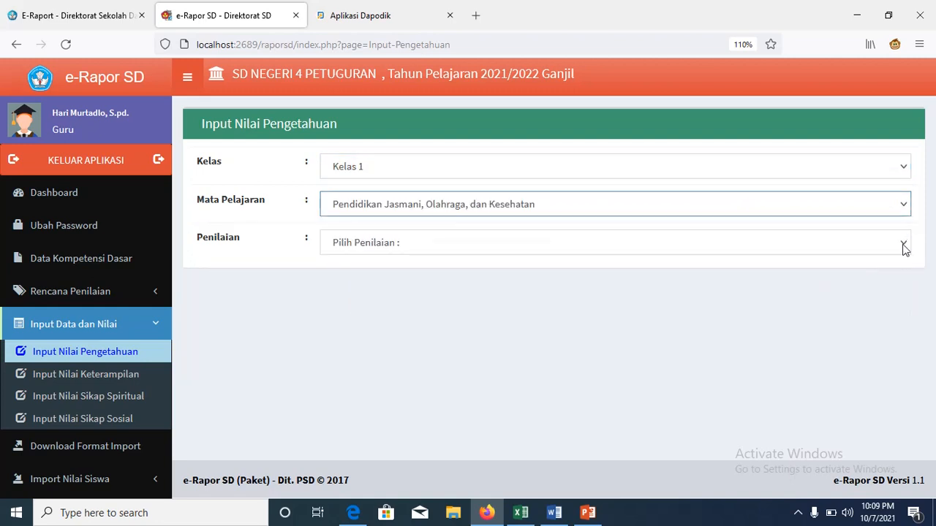
pyautogui.click(903, 246)
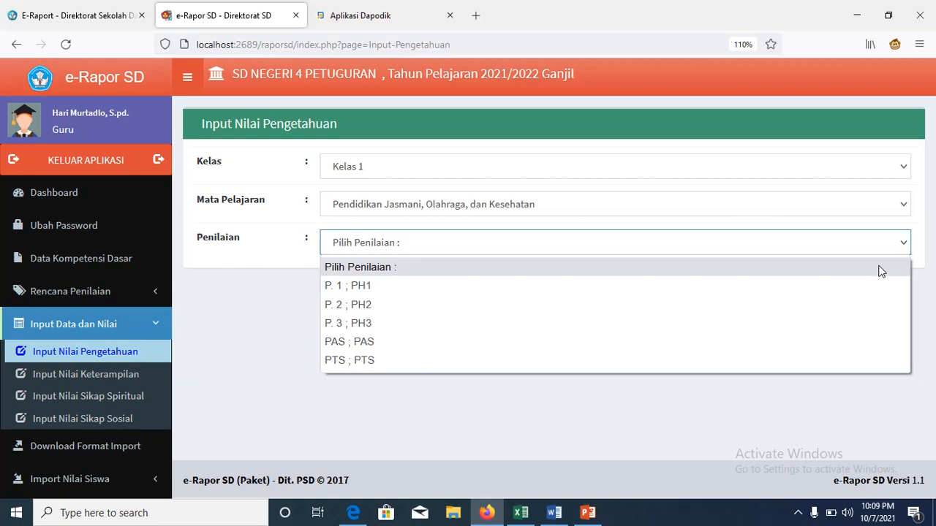
pyautogui.click(824, 289)
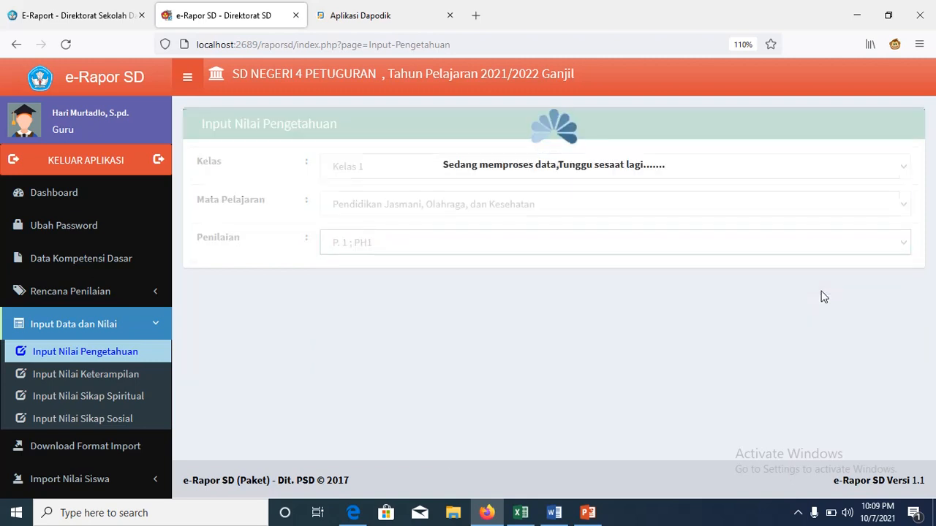
pyautogui.scroll(-2, 933, 233)
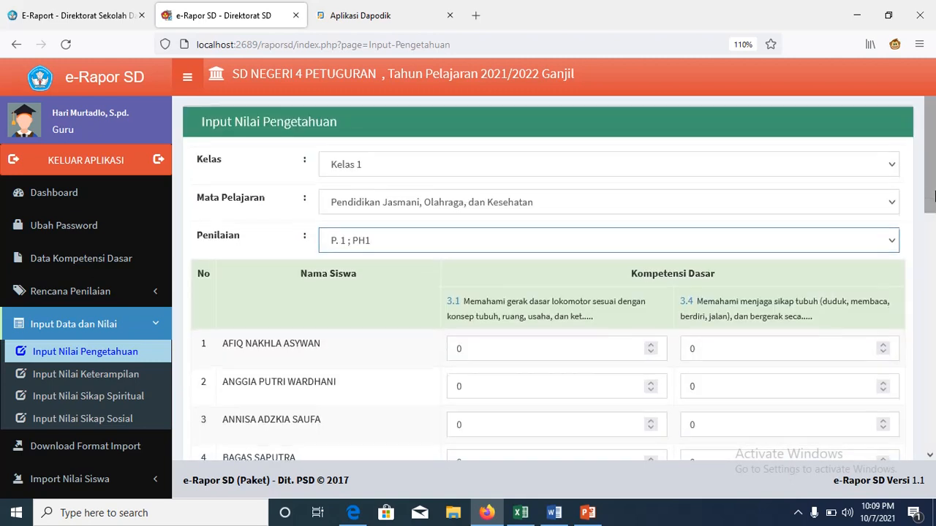
# Step: Correct the PH1 scores so every student has 80, then save them
pyautogui.click(613, 253)
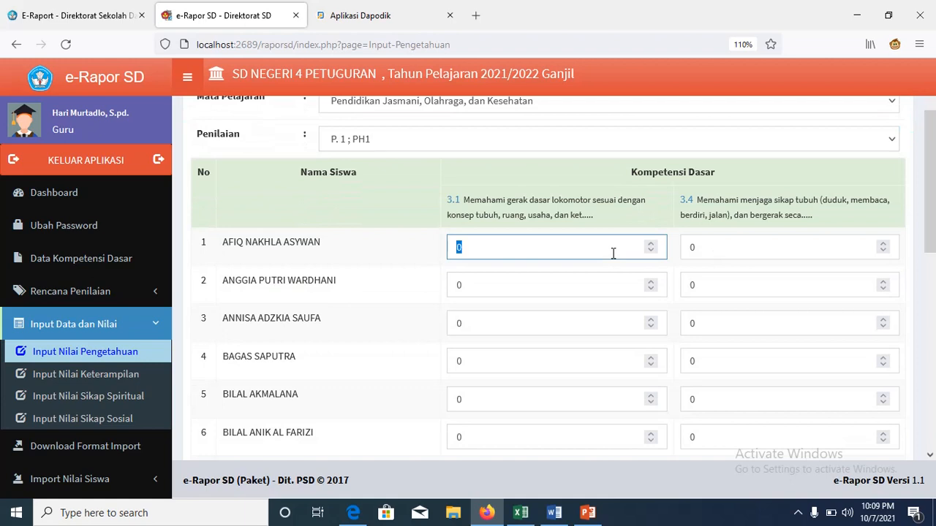
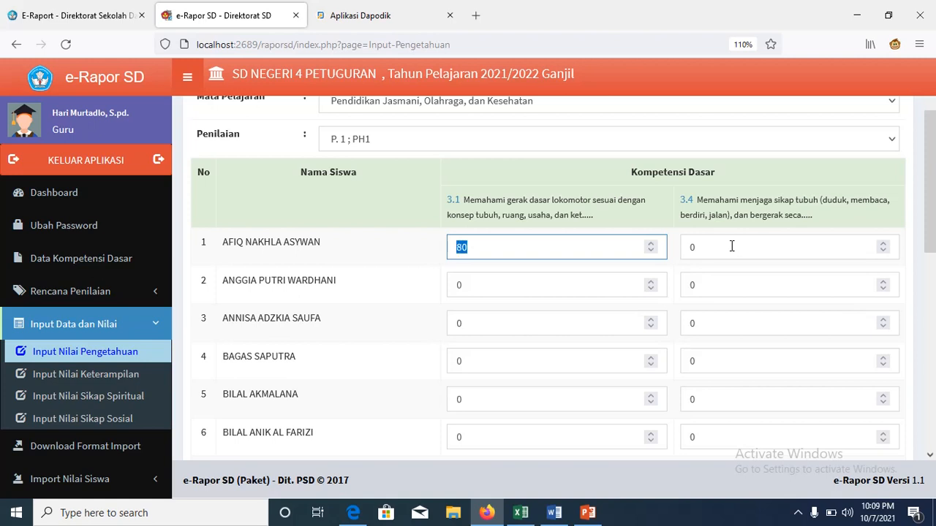
pyautogui.click(590, 290)
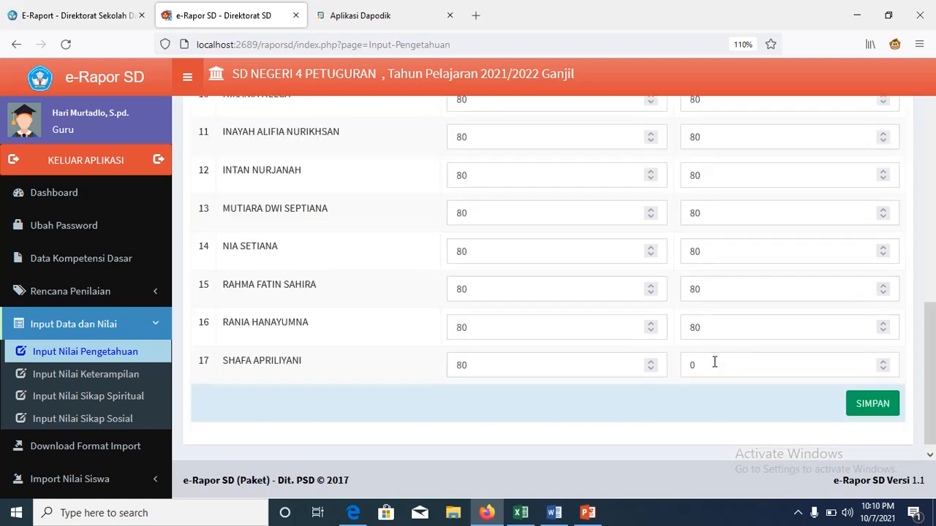
pyautogui.doubleClick(714, 362)
pyautogui.write('80')
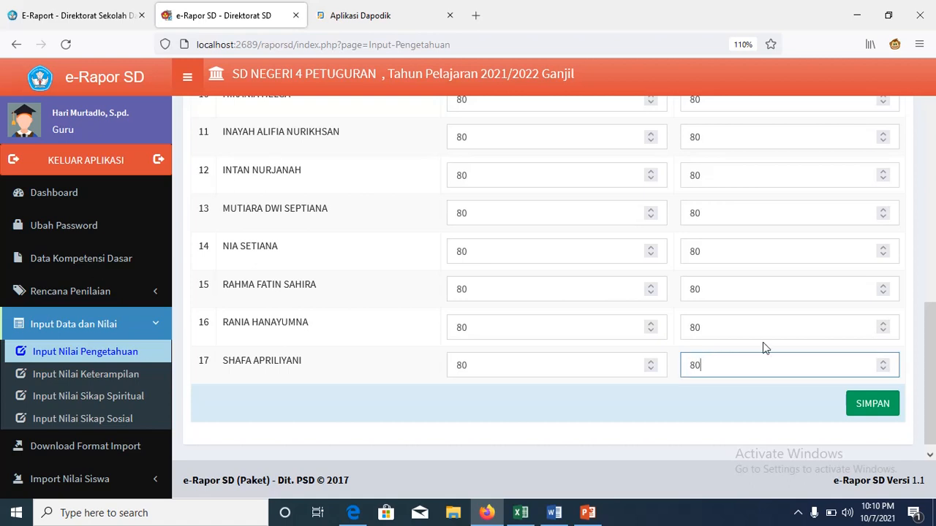
pyautogui.click(866, 404)
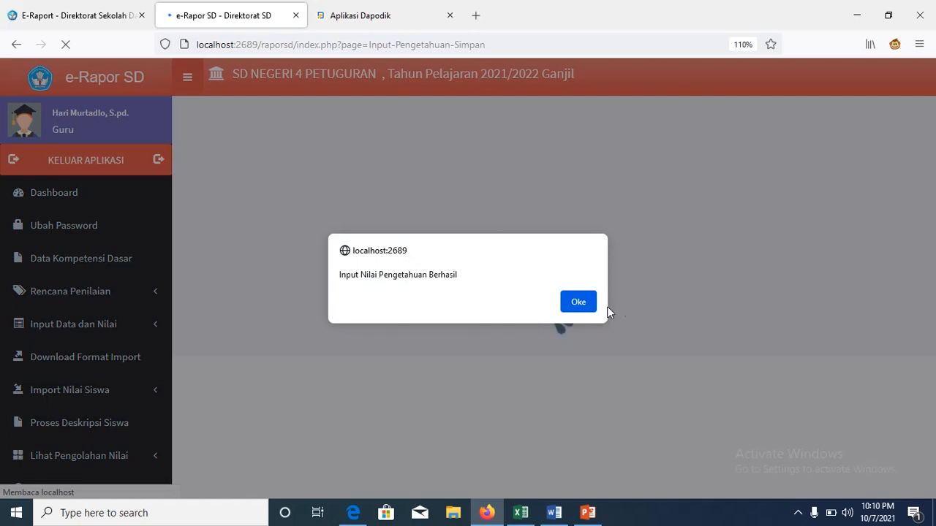
pyautogui.click(580, 302)
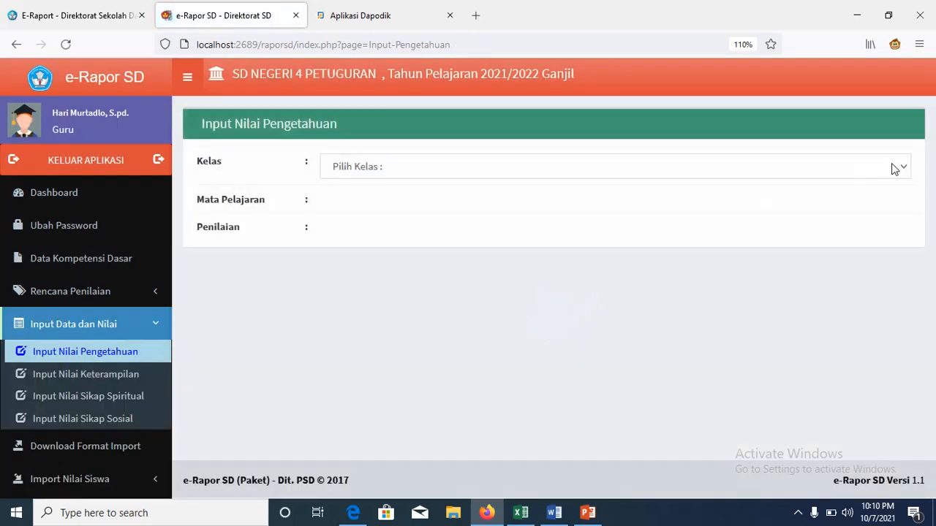
pyautogui.click(899, 167)
# Step: Enter 80 for every student in Kelas 1 PJOK P. 2 ; PH2 and save
pyautogui.click(875, 211)
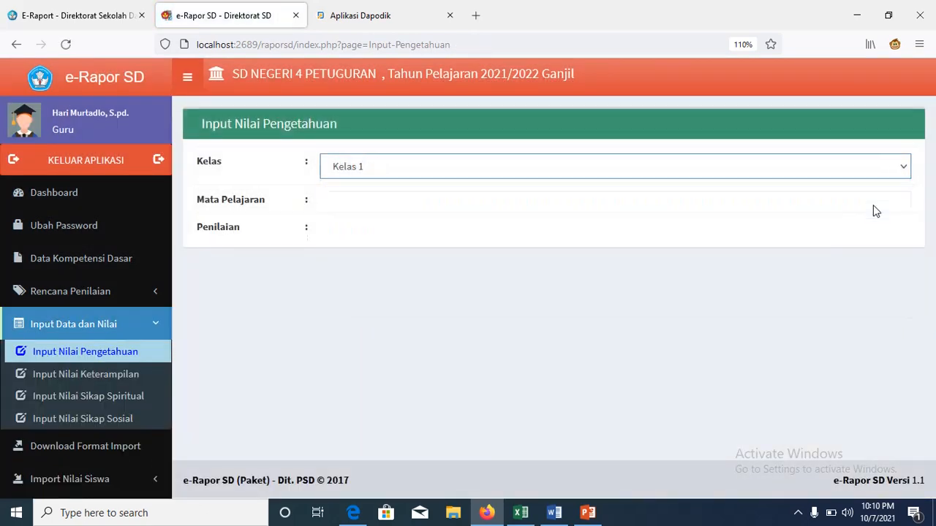
pyautogui.click(906, 206)
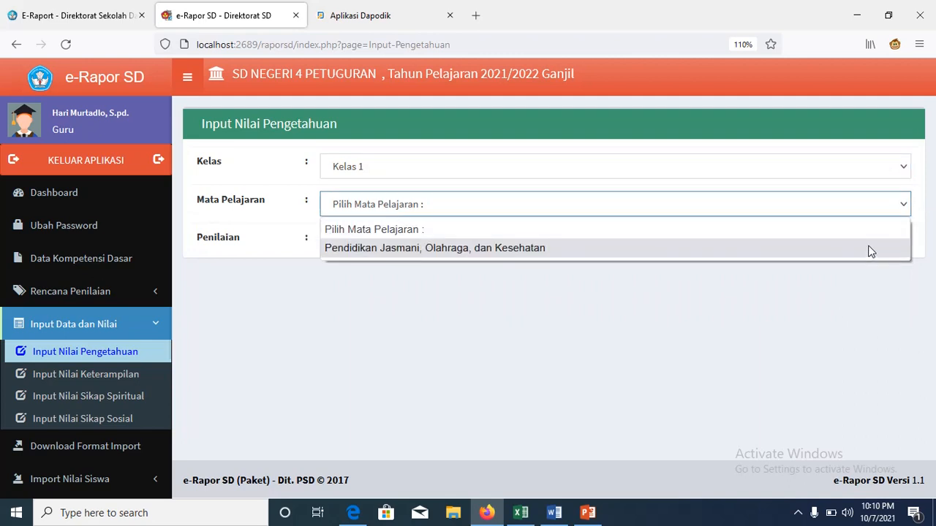
pyautogui.click(869, 249)
pyautogui.click(896, 244)
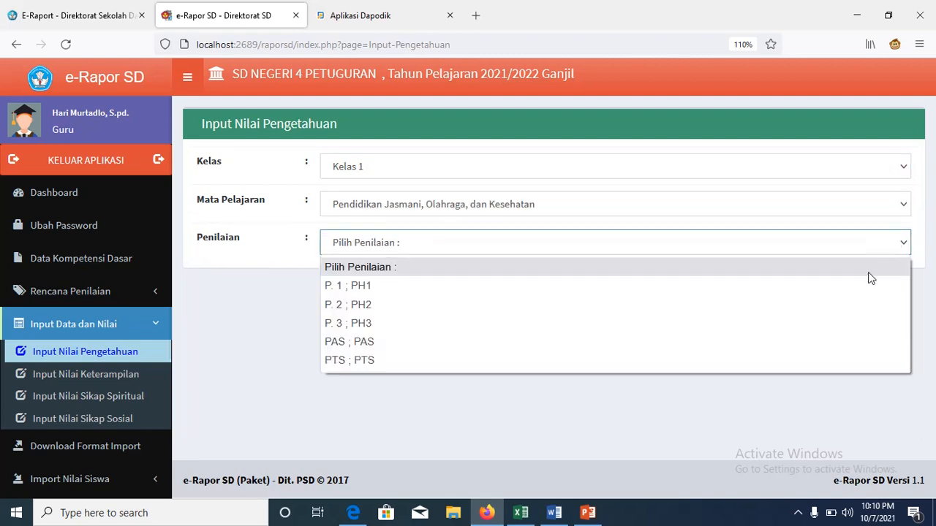
pyautogui.click(846, 307)
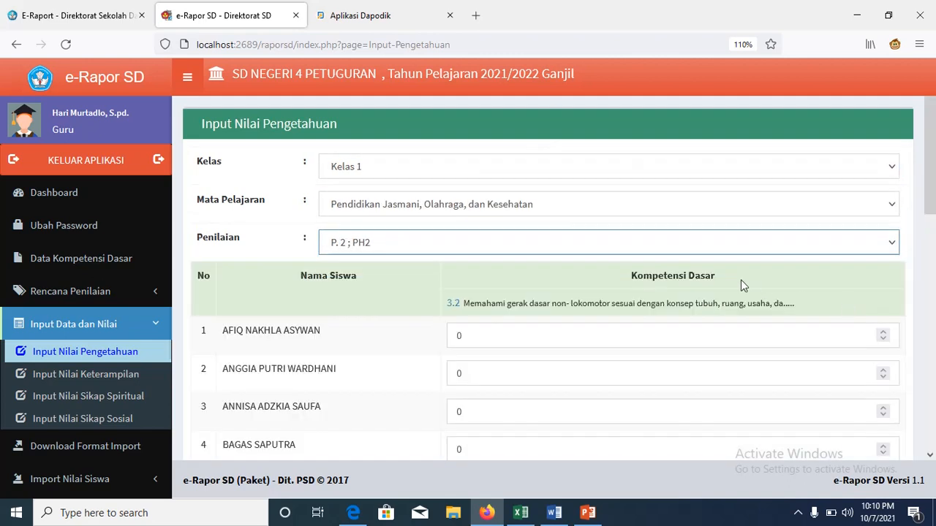
pyautogui.click(573, 330)
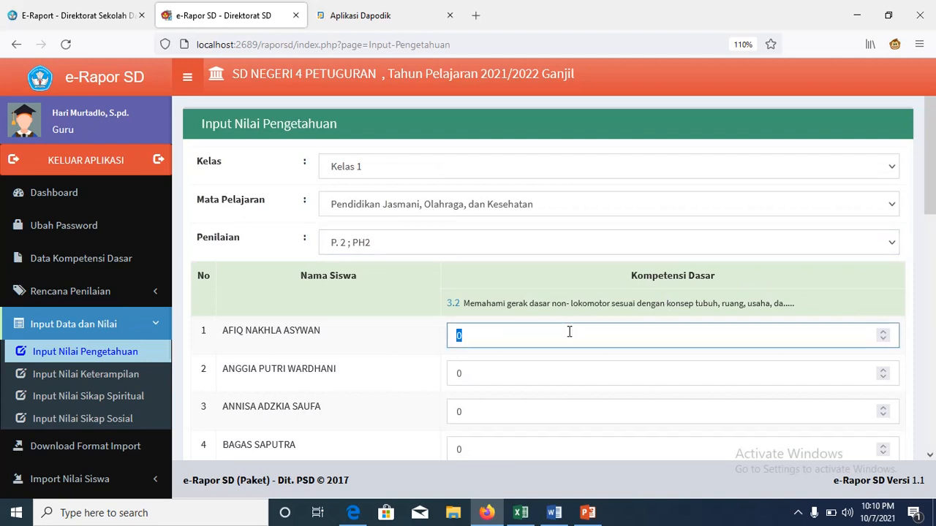
pyautogui.write('80')
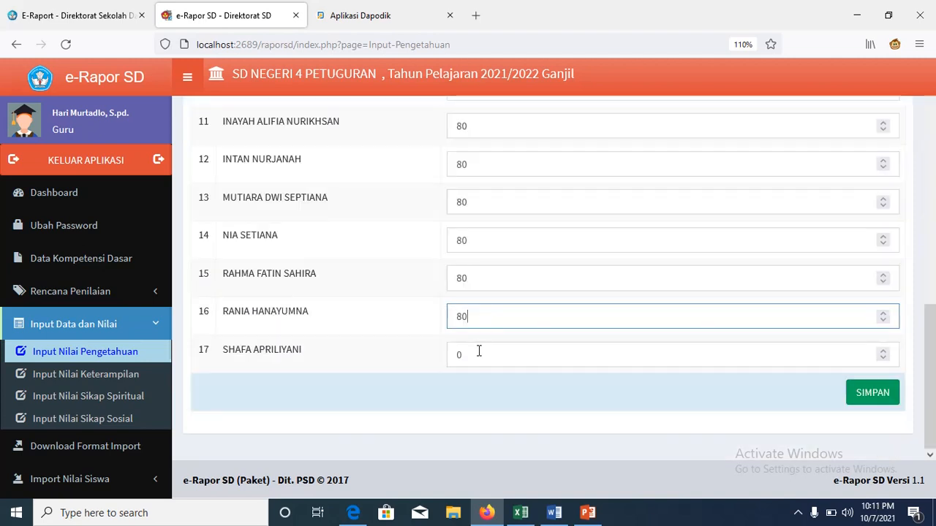
pyautogui.click(479, 352)
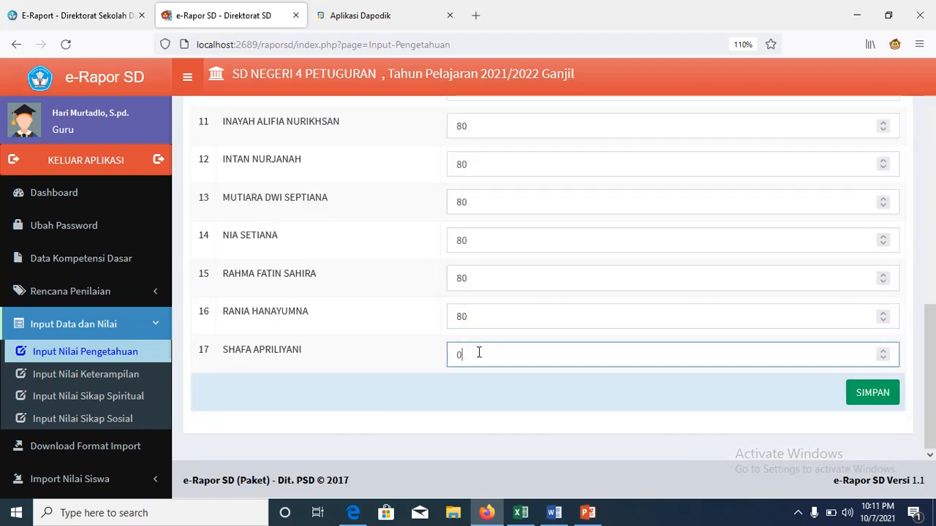
pyautogui.click(879, 392)
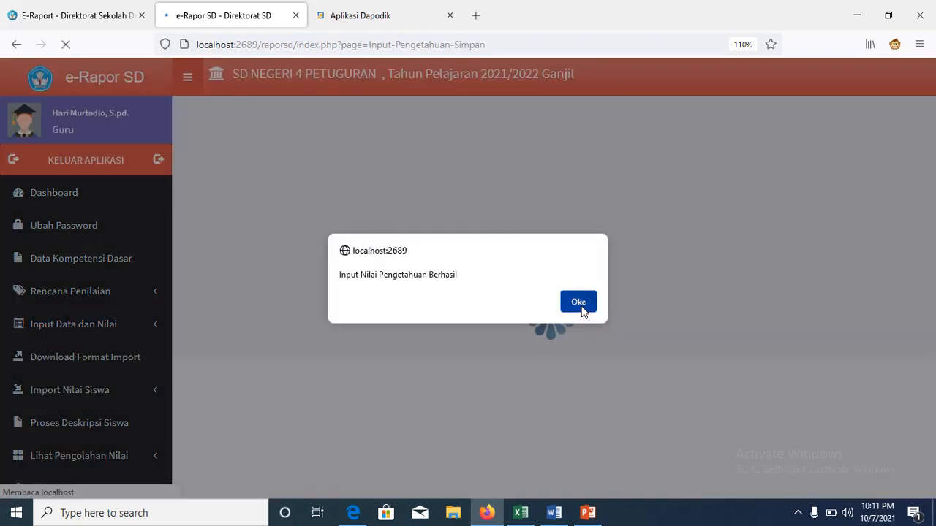
pyautogui.click(582, 310)
# Step: Enter PH3 knowledge scores of 80 and 90 for Kelas 1 PJOK and save
pyautogui.click(903, 170)
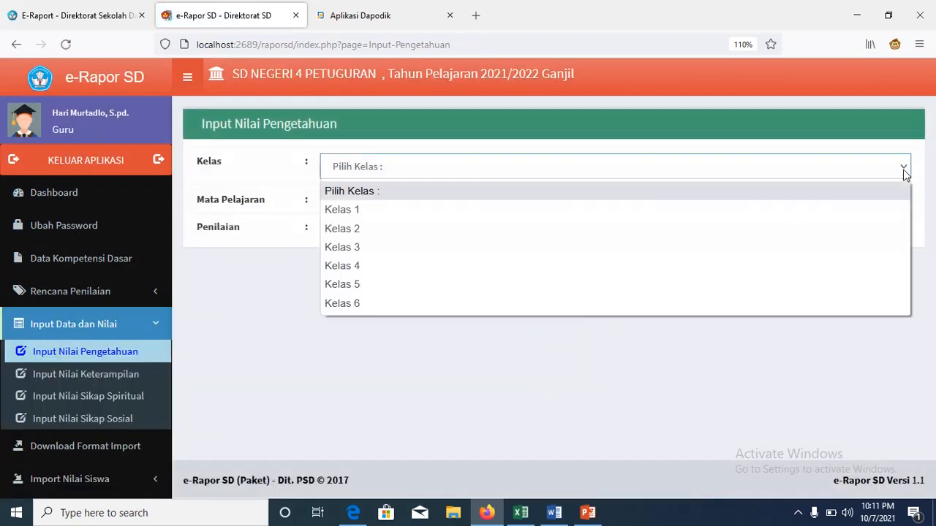
pyautogui.click(868, 209)
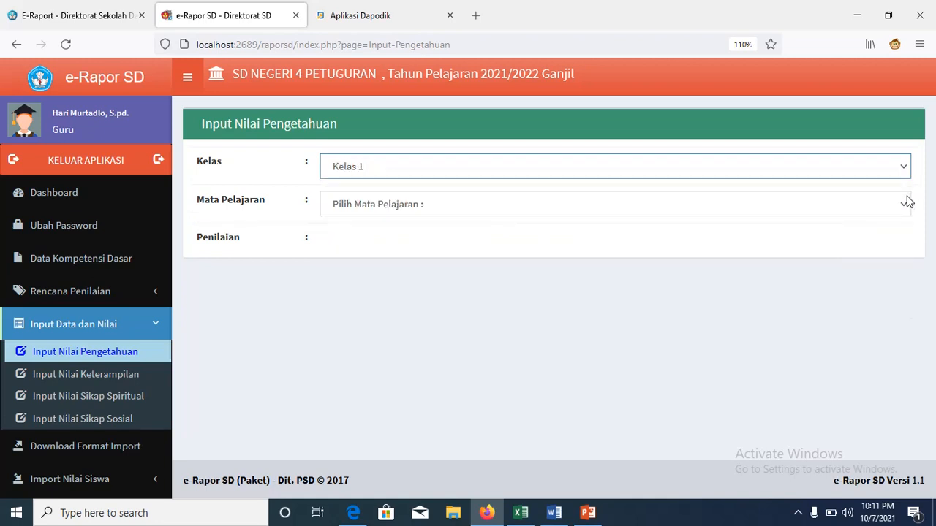
pyautogui.click(905, 207)
pyautogui.click(868, 256)
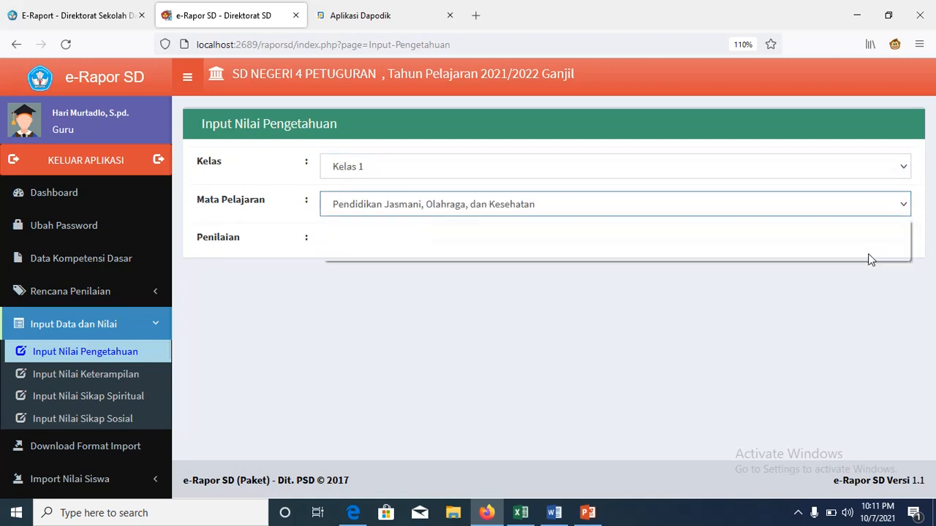
pyautogui.click(897, 244)
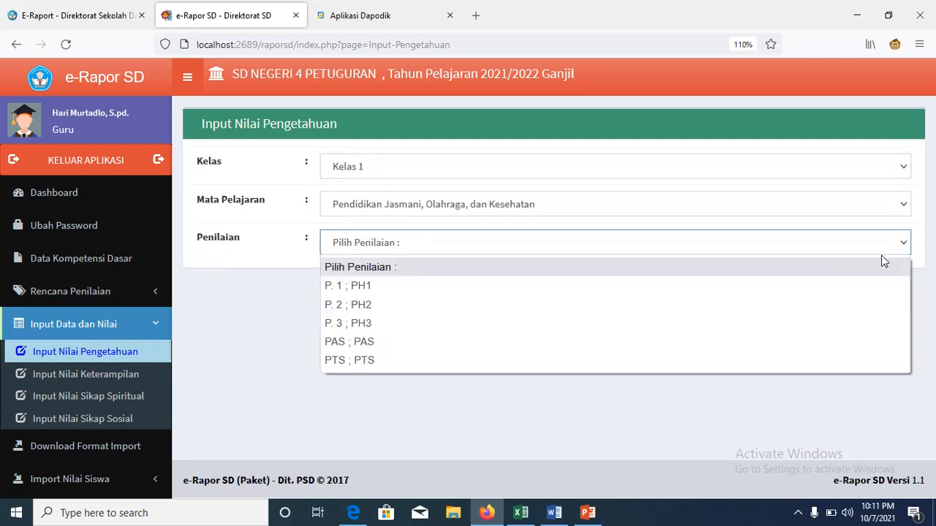
pyautogui.click(818, 328)
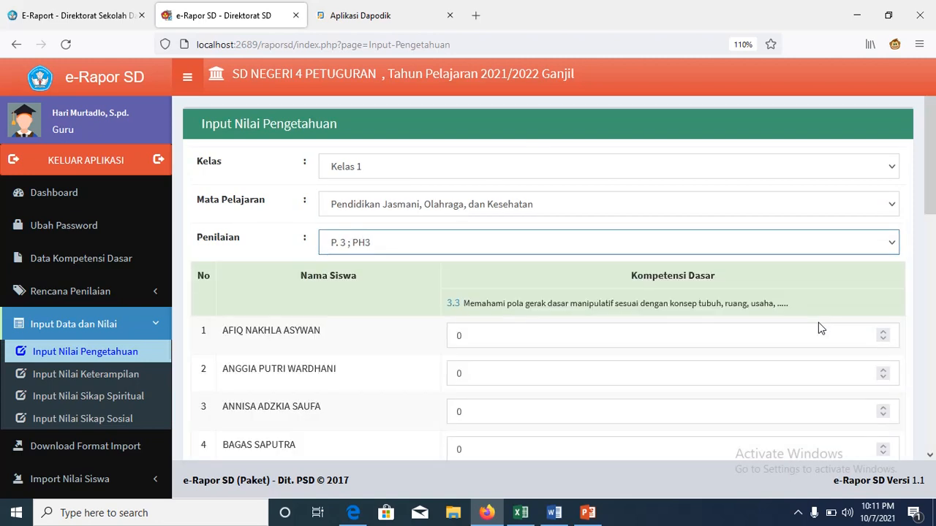
pyautogui.click(582, 347)
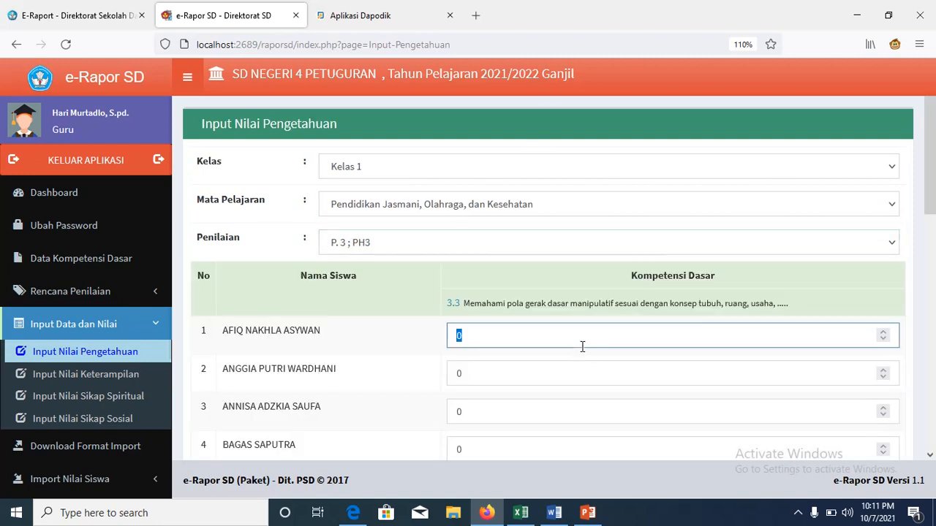
pyautogui.click(546, 370)
pyautogui.write('80')
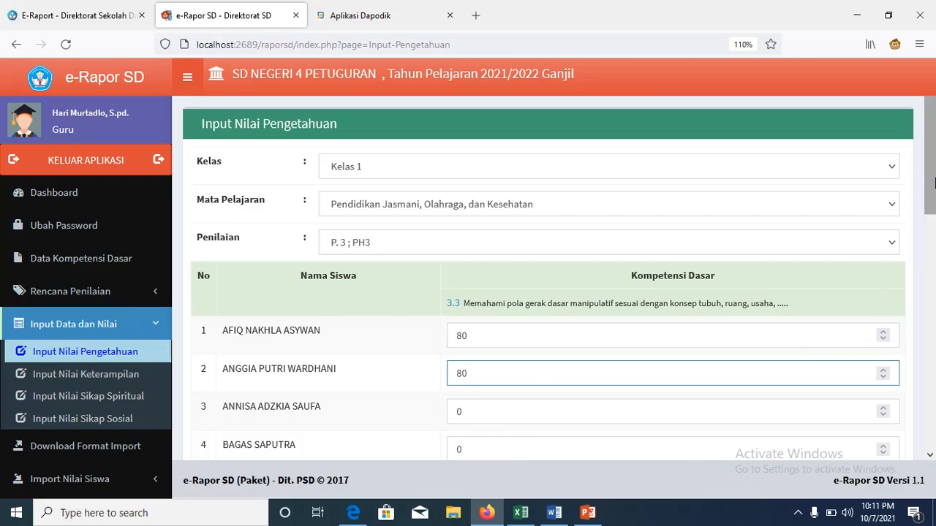
pyautogui.scroll(-3, 934, 183)
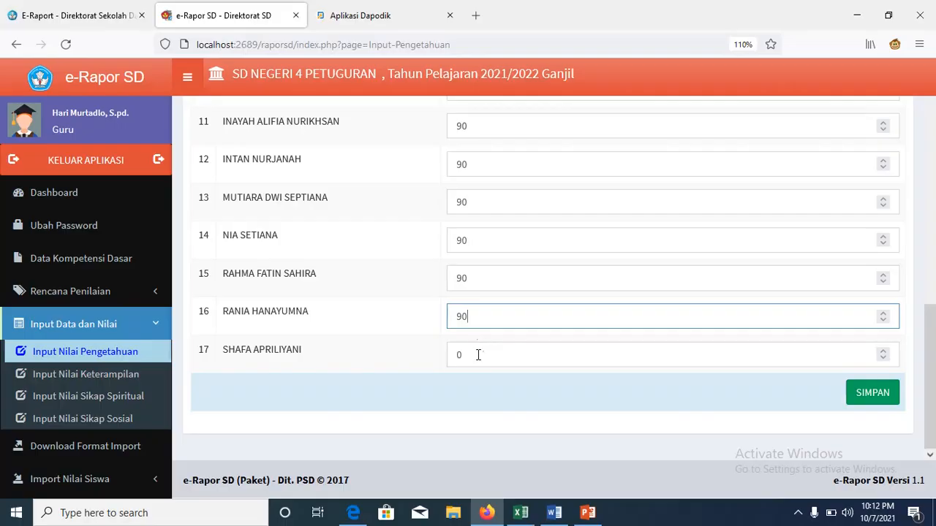
pyautogui.click(477, 355)
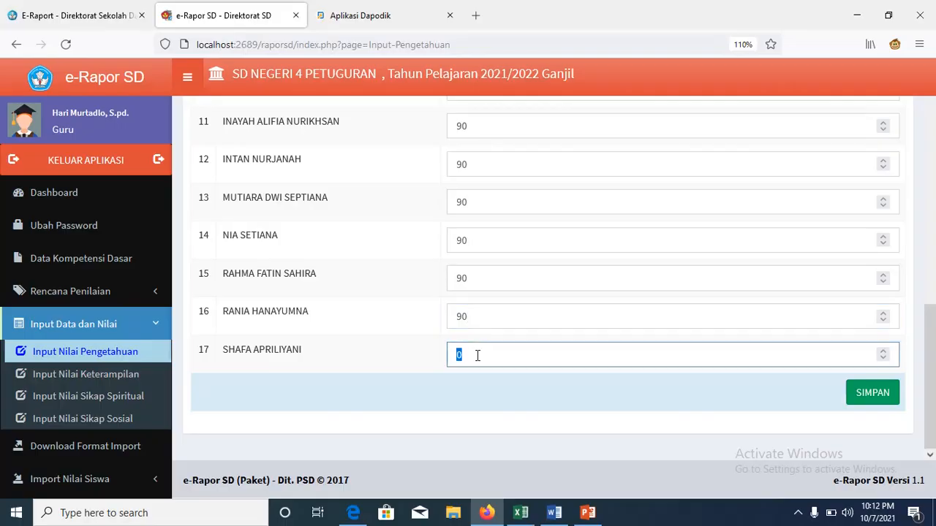
pyautogui.write('90')
pyautogui.click(883, 402)
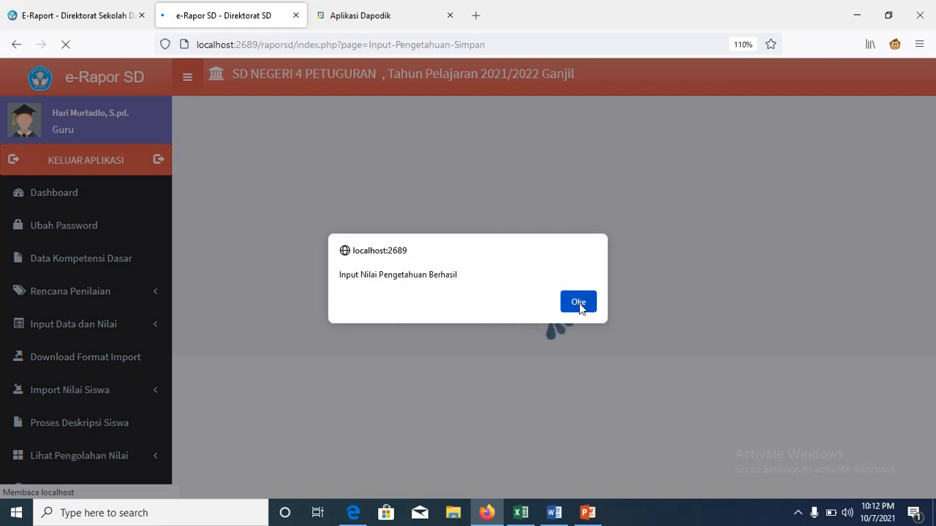
pyautogui.click(579, 303)
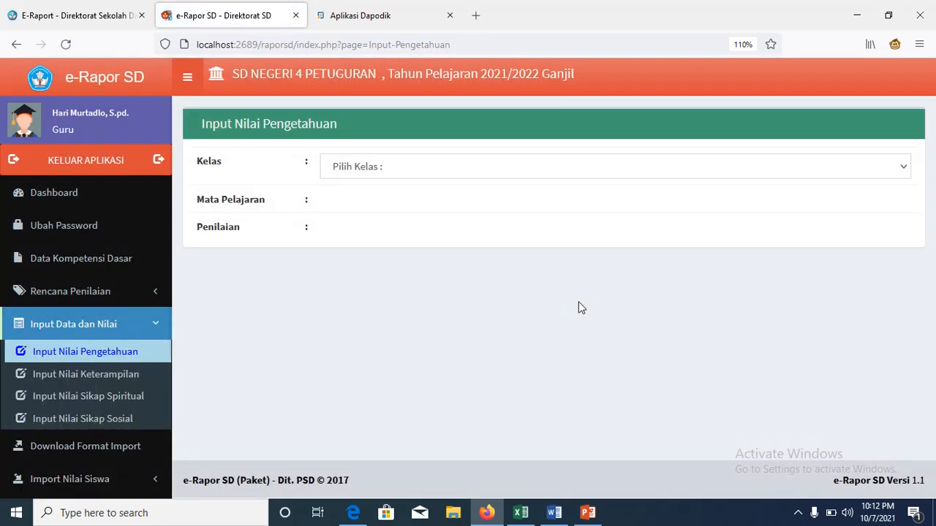
# Step: Load the Kelas 1 PJOK knowledge score form for the PTS assessment
pyautogui.click(901, 170)
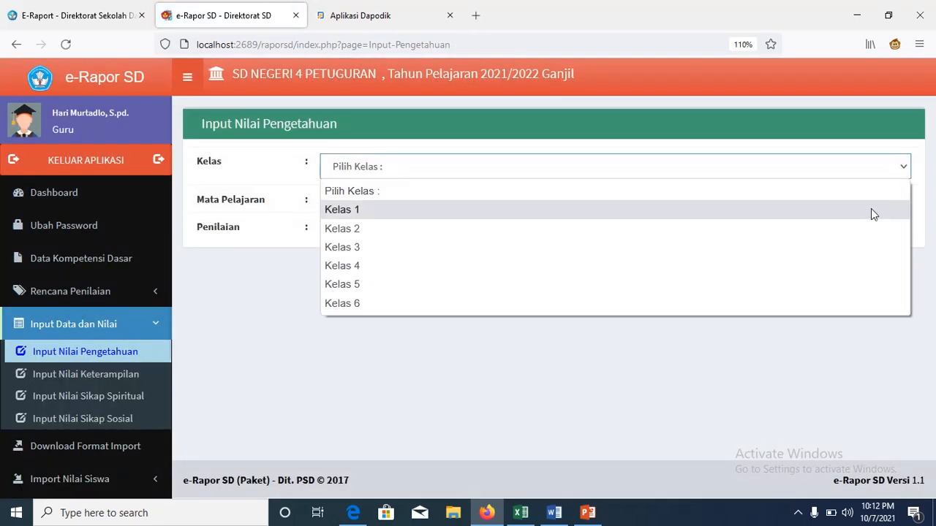
pyautogui.click(871, 208)
pyautogui.click(897, 205)
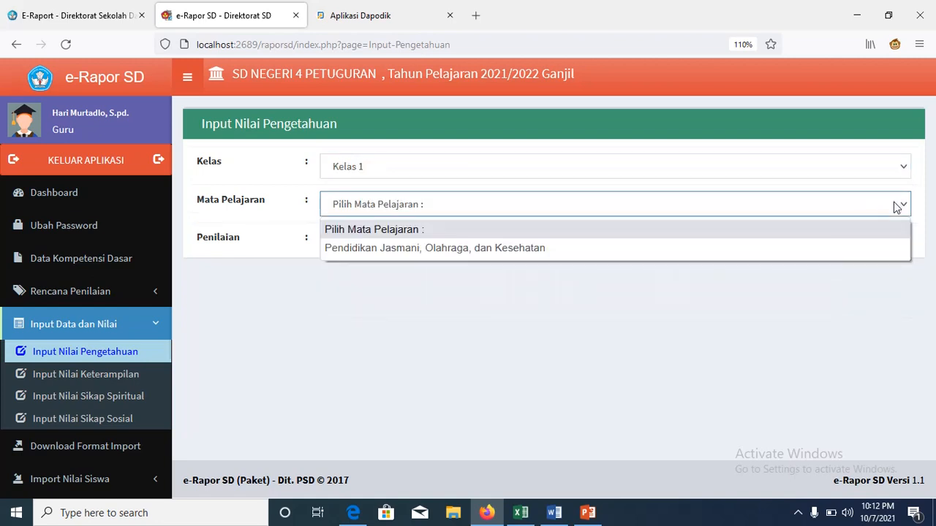
pyautogui.click(863, 250)
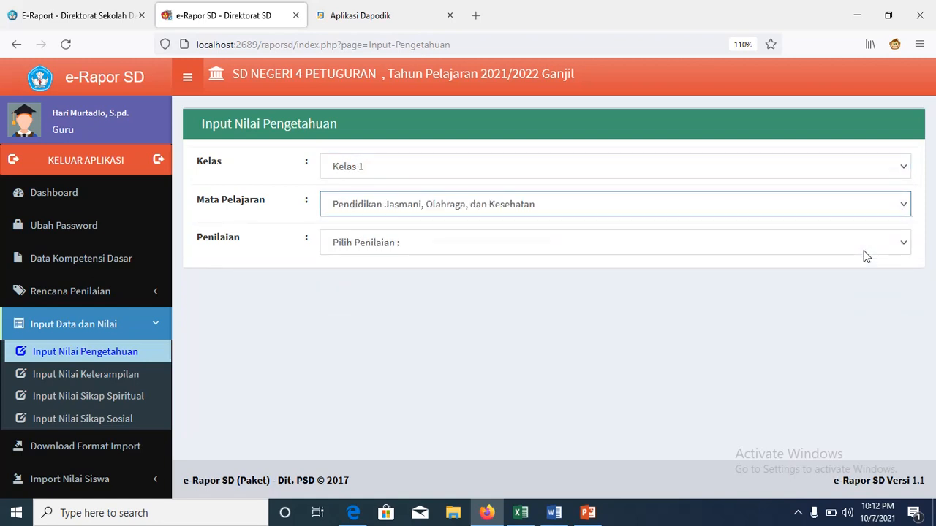
pyautogui.click(901, 249)
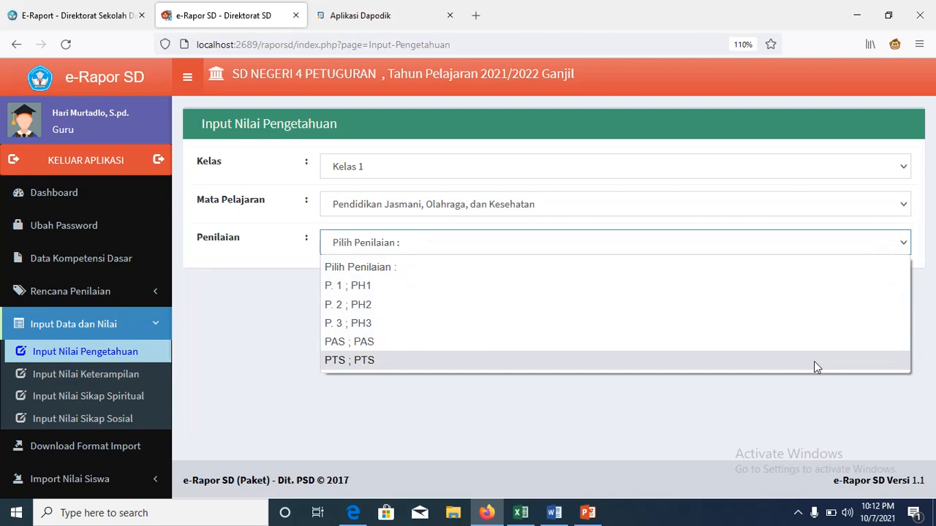
pyautogui.click(814, 361)
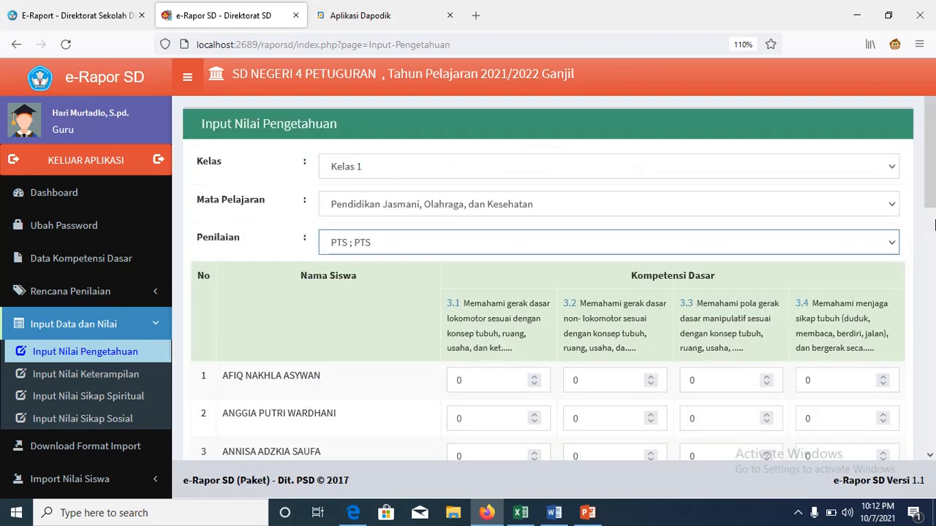
pyautogui.scroll(-5, 934, 224)
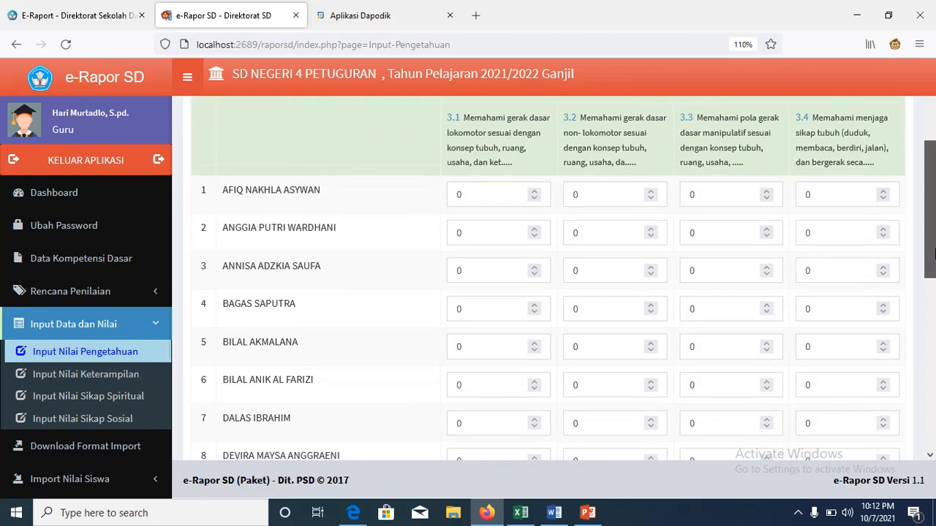
pyautogui.scroll(5, 934, 252)
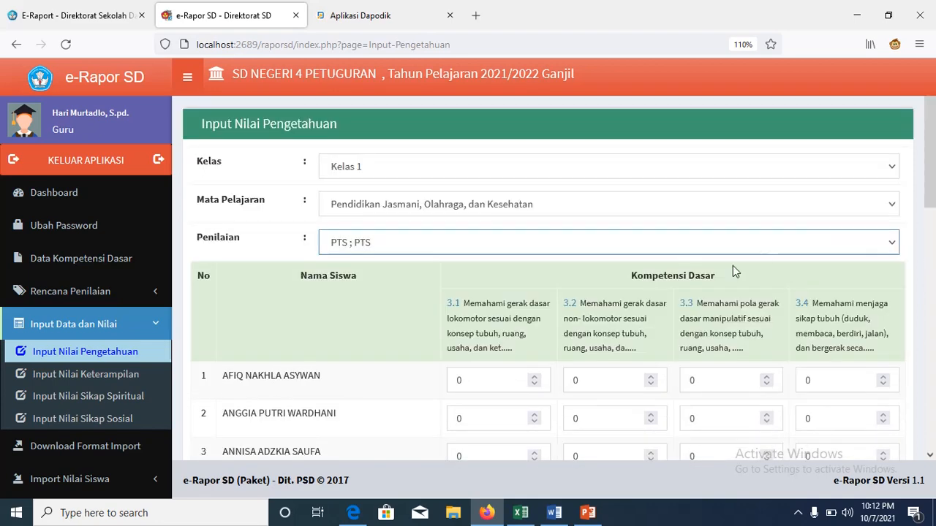
# Step: Enter 80 for all students across KD 3.1–3.4 and save the PTS scores
pyautogui.doubleClick(493, 381)
pyautogui.write('80')
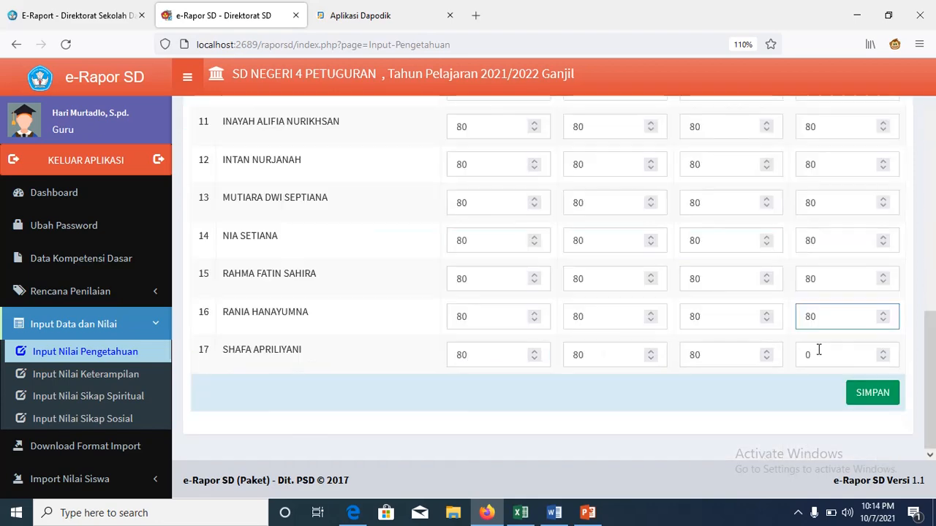
pyautogui.click(819, 351)
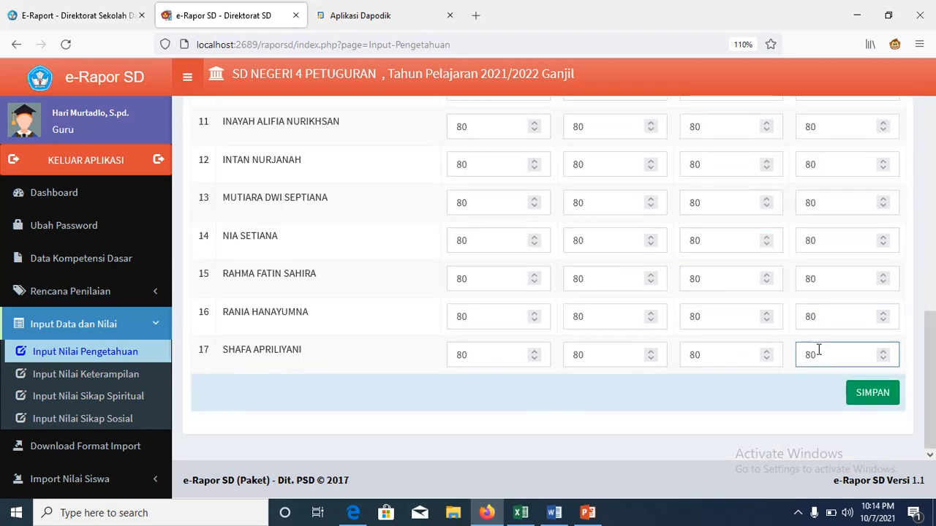
pyautogui.scroll(5, 932, 264)
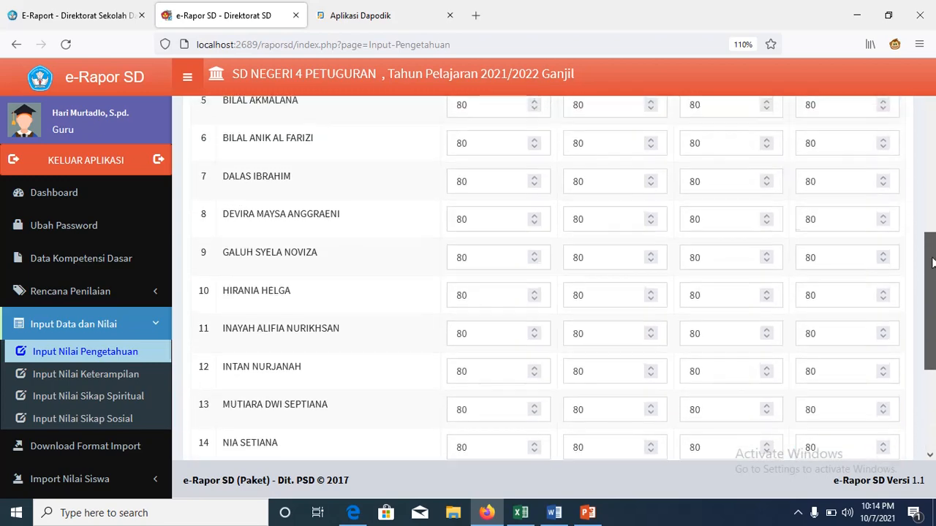
pyautogui.scroll(3, 932, 263)
pyautogui.scroll(-6, 932, 278)
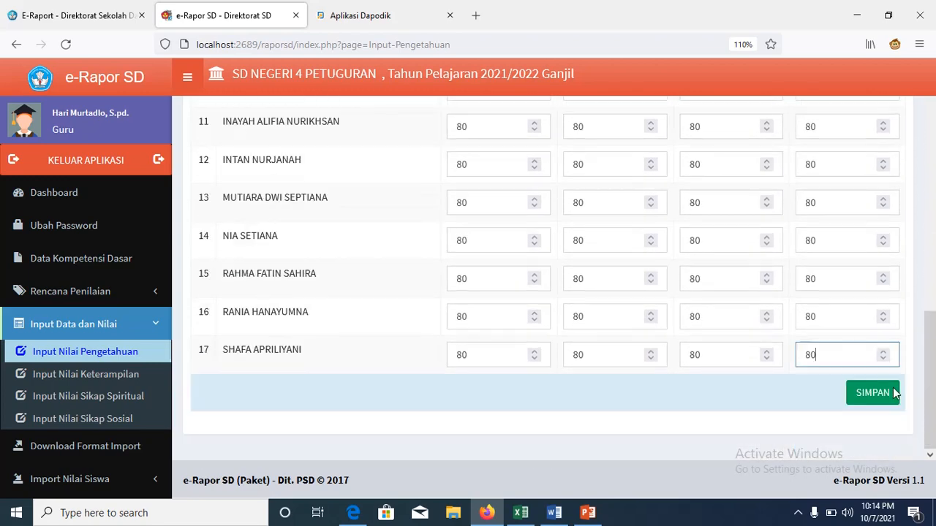
pyautogui.click(877, 394)
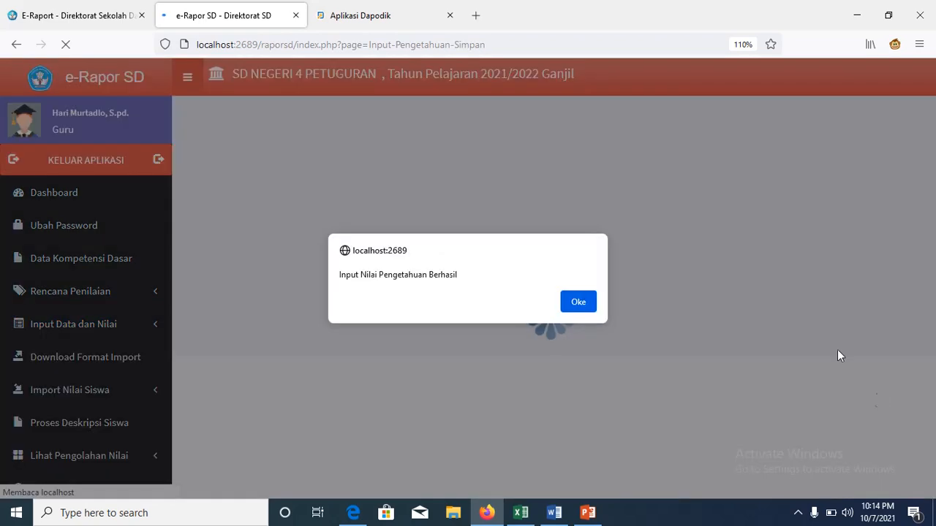
pyautogui.click(577, 302)
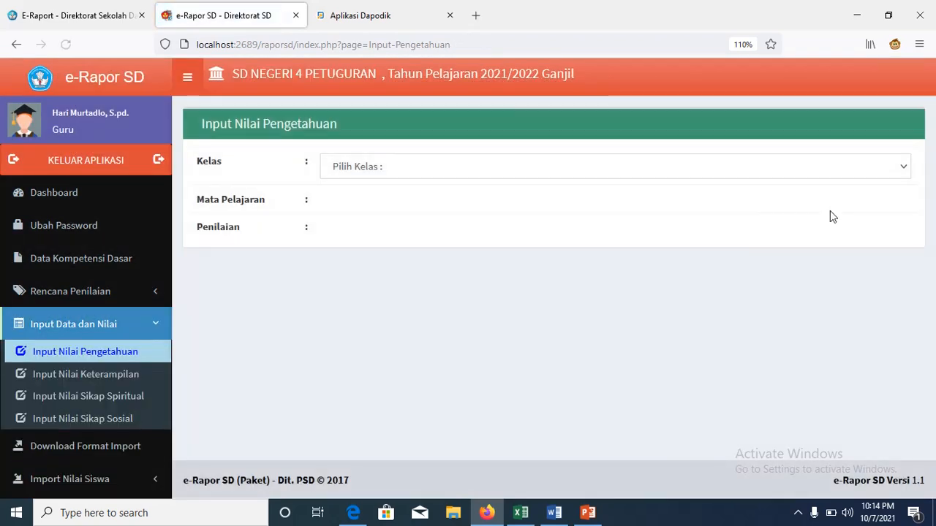
# Step: Load Kelas 1 PJOK PAS, enter 90 across KD 3.1–3.4 for everyone, and save
pyautogui.click(906, 169)
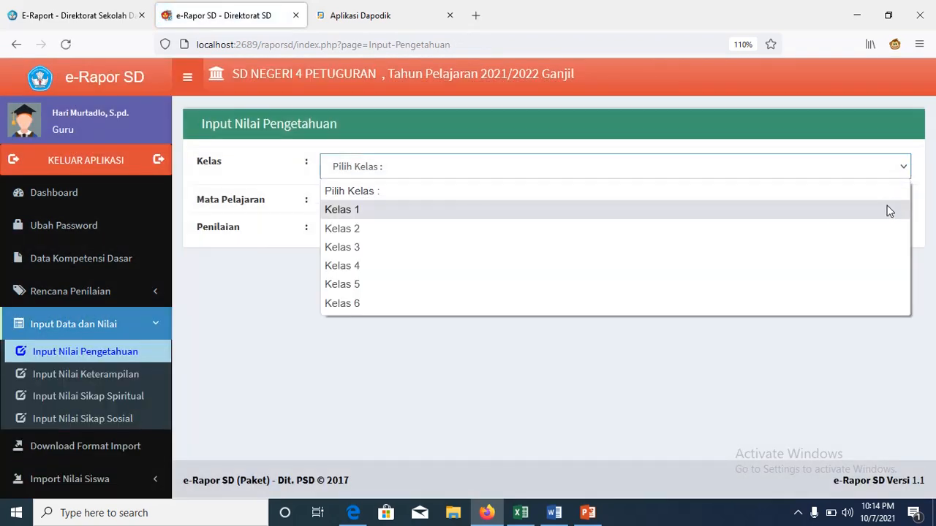
pyautogui.click(888, 210)
pyautogui.click(903, 206)
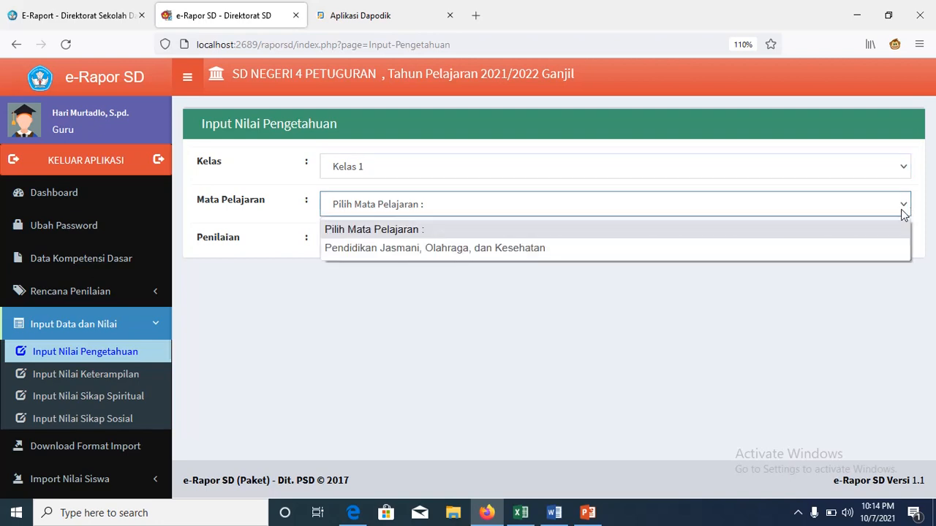
pyautogui.click(886, 248)
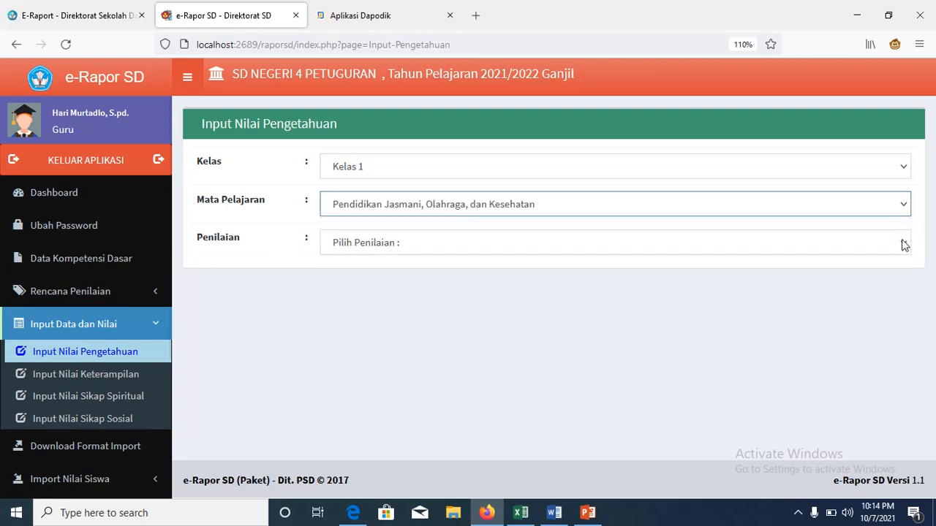
pyautogui.click(904, 244)
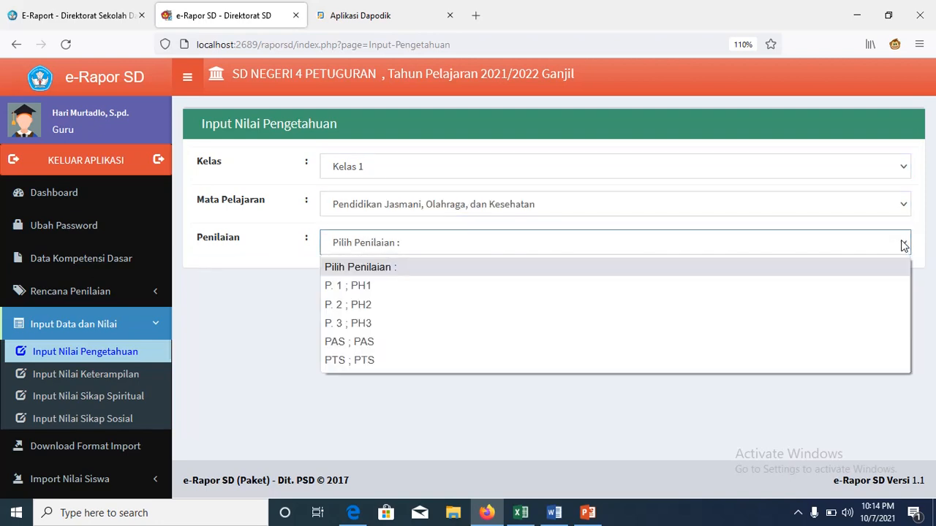
pyautogui.click(836, 349)
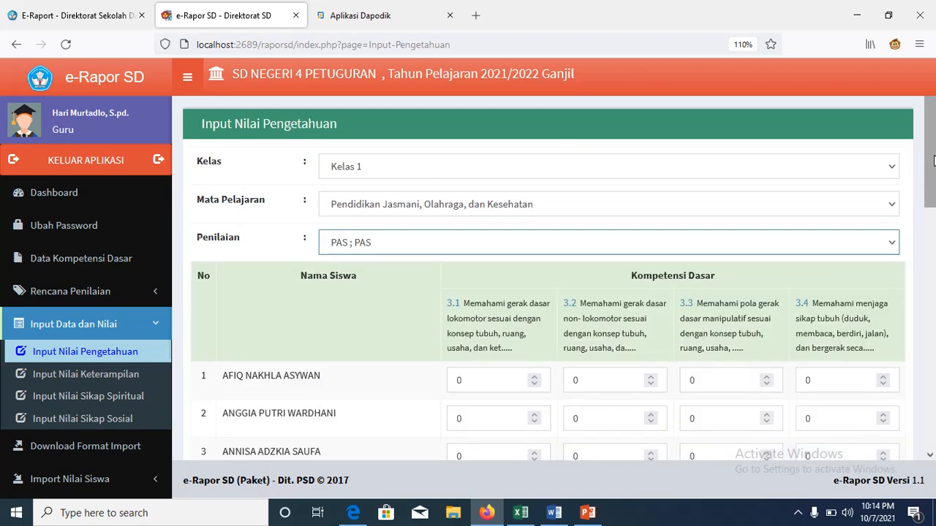
pyautogui.scroll(-3, 491, 161)
pyautogui.doubleClick(485, 160)
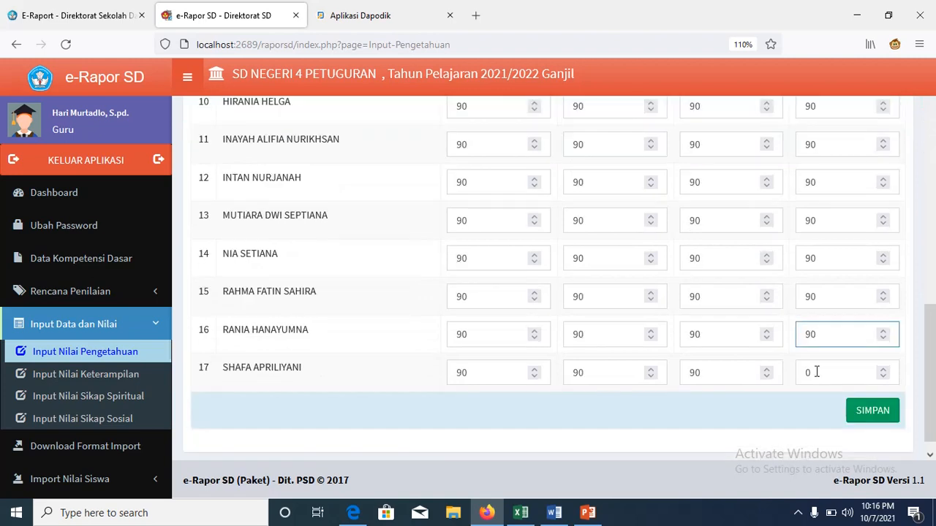
pyautogui.click(815, 372)
pyautogui.write('90')
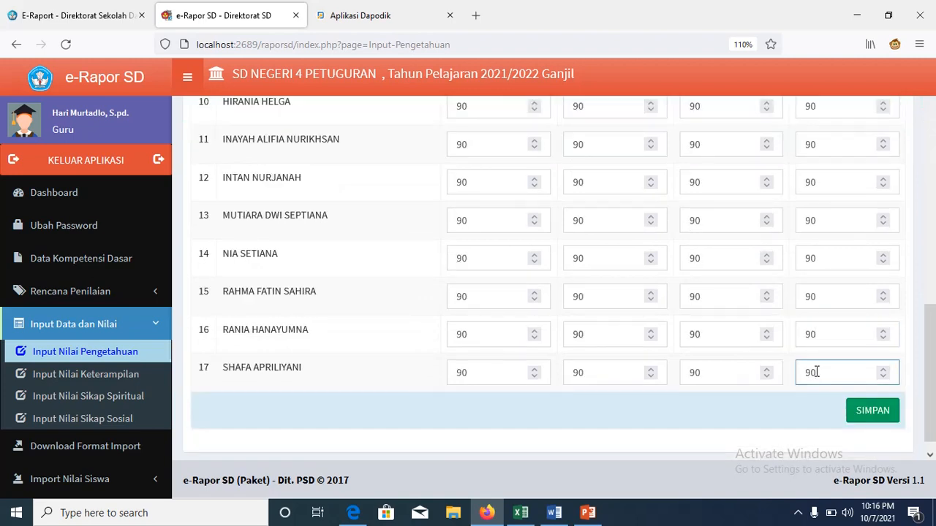
pyautogui.click(871, 418)
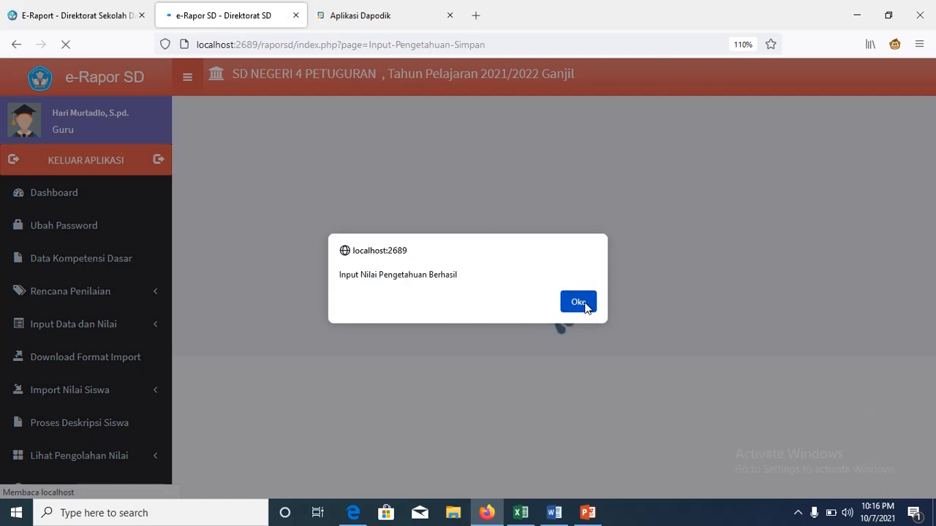
pyautogui.click(587, 306)
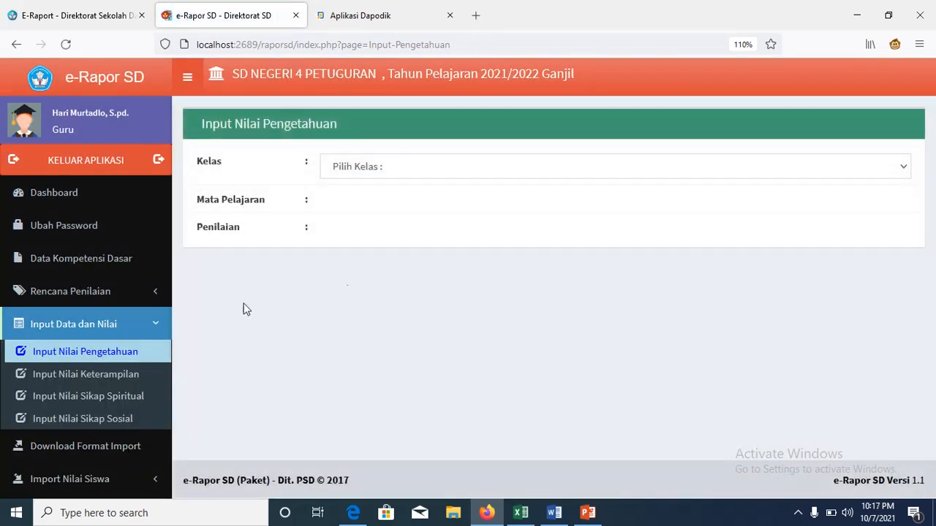
# Step: Open skills score entry for Kelas 1 PJOK, assessment P. 1 (P1)
pyautogui.click(139, 376)
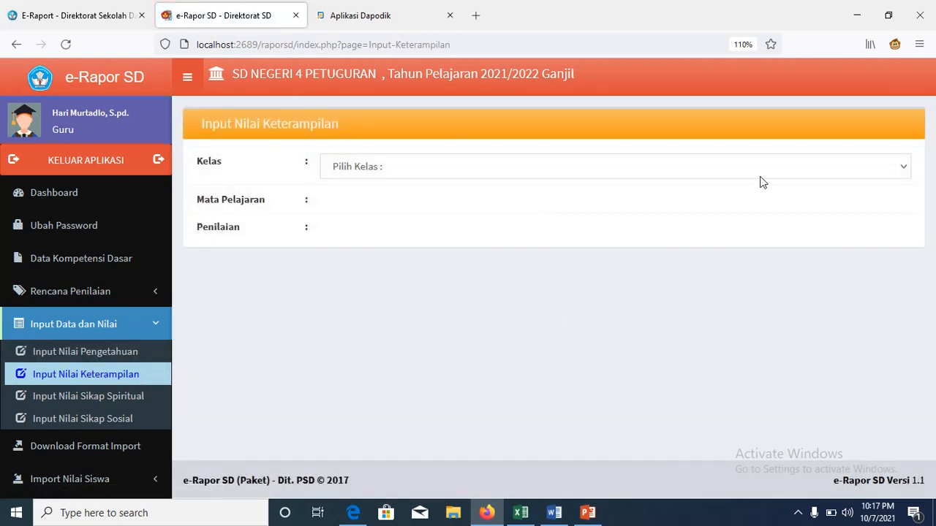
pyautogui.click(903, 172)
pyautogui.click(865, 213)
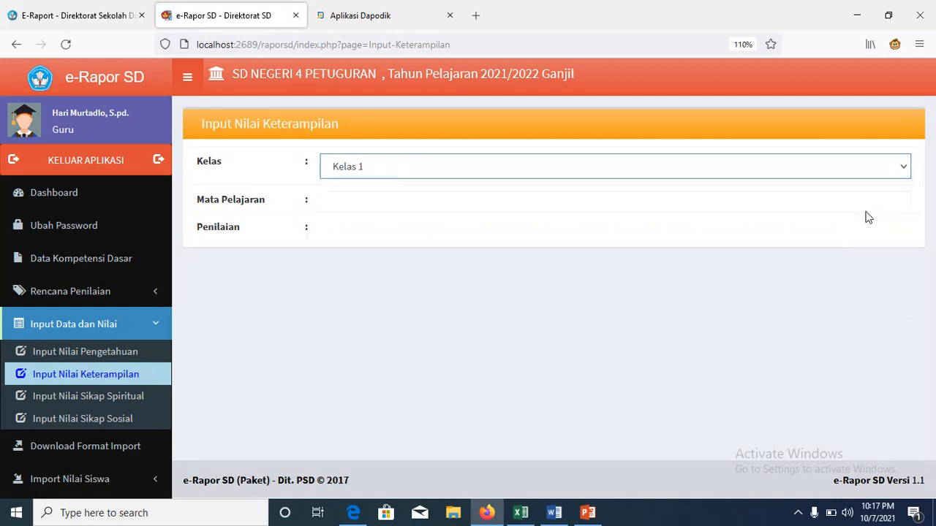
pyautogui.click(893, 207)
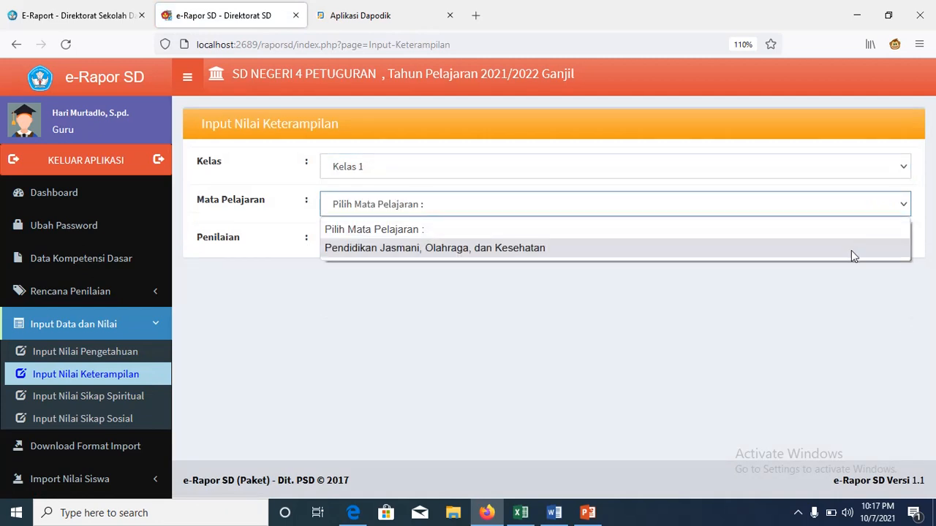
pyautogui.click(852, 253)
pyautogui.click(892, 246)
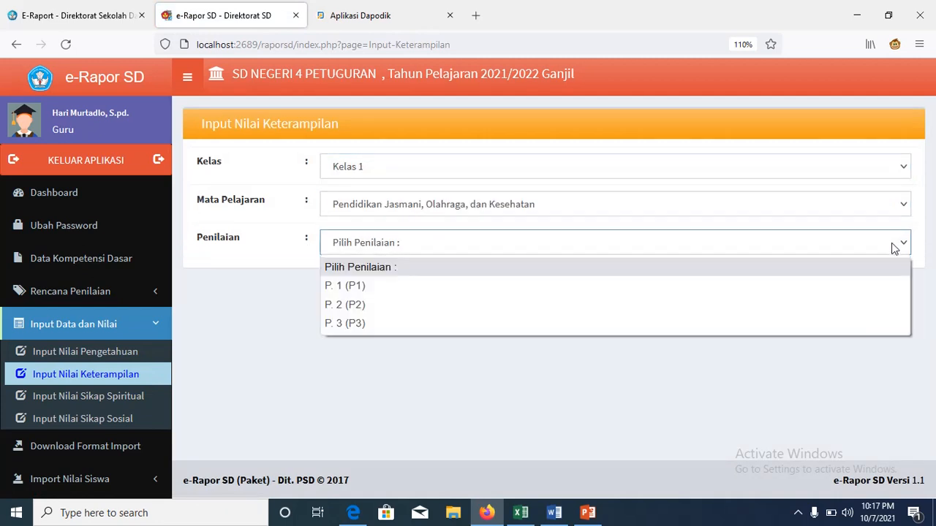
pyautogui.click(839, 286)
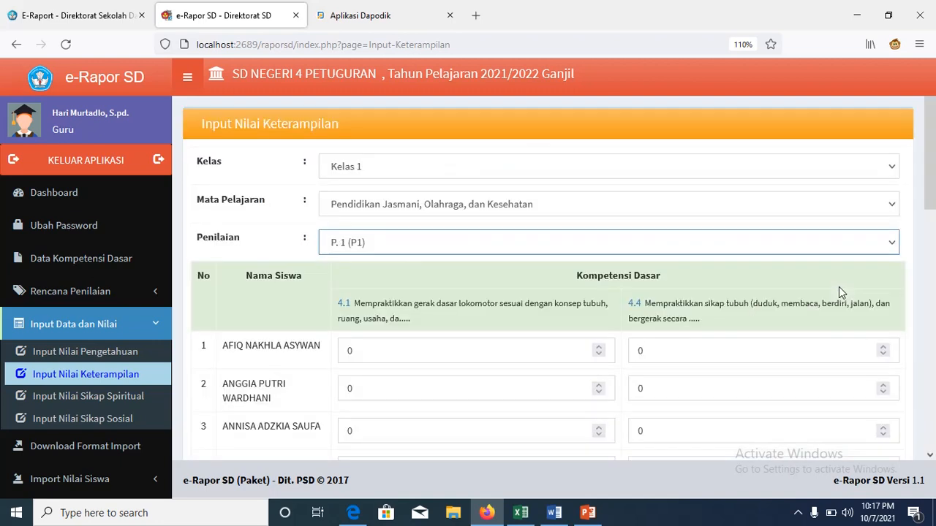
# Step: Enter 90 in every KD 4.1 and 4.4 score field and save
pyautogui.click(507, 345)
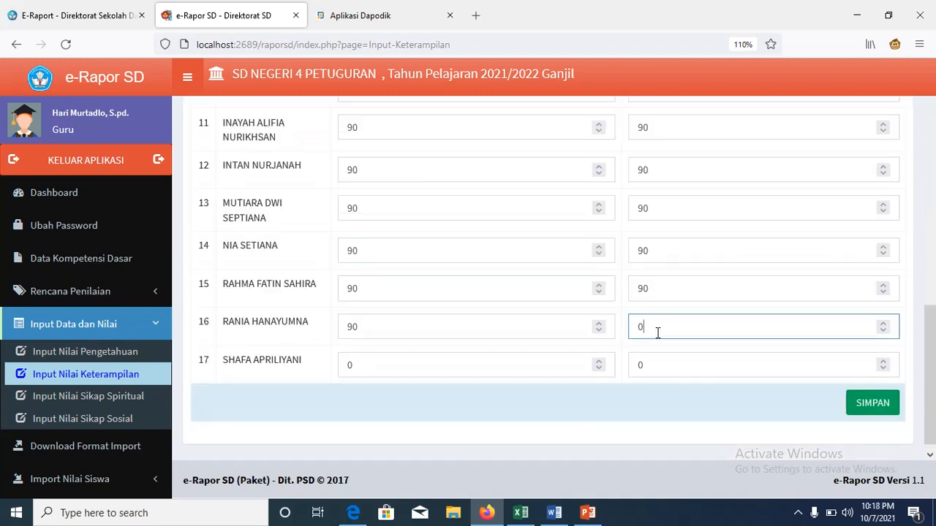
pyautogui.write('90')
pyautogui.click(652, 368)
pyautogui.write('90')
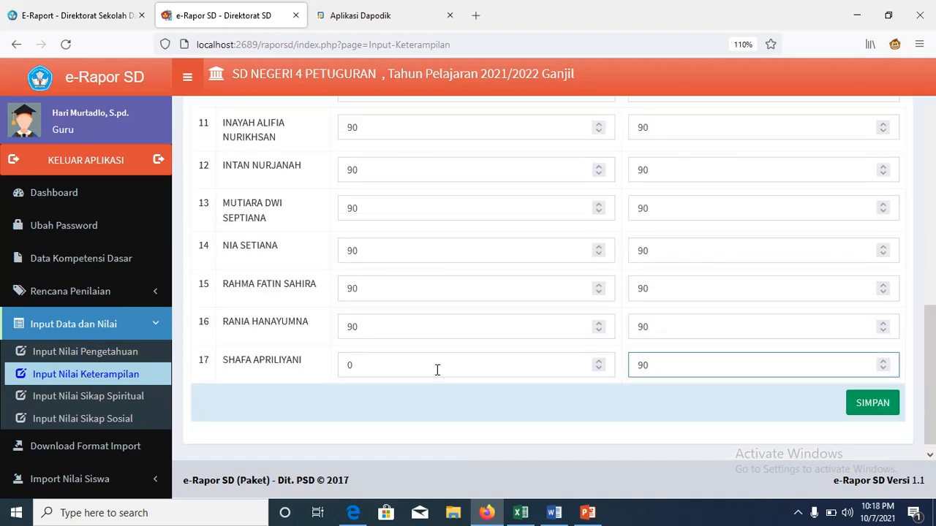
pyautogui.click(437, 369)
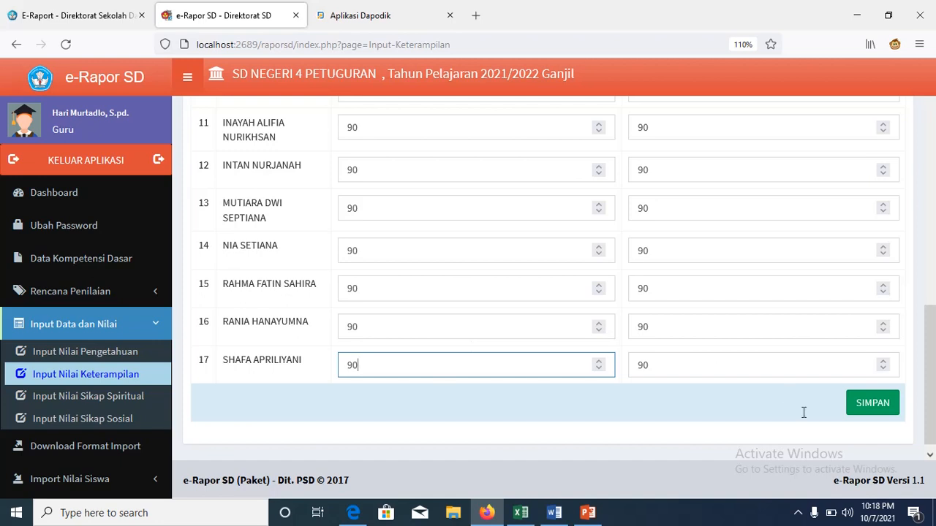
pyautogui.click(876, 411)
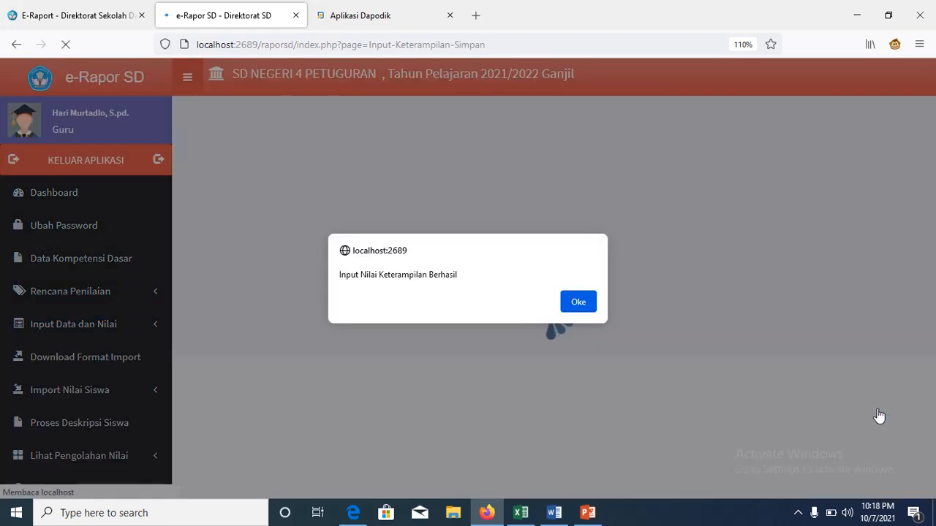
pyautogui.click(584, 300)
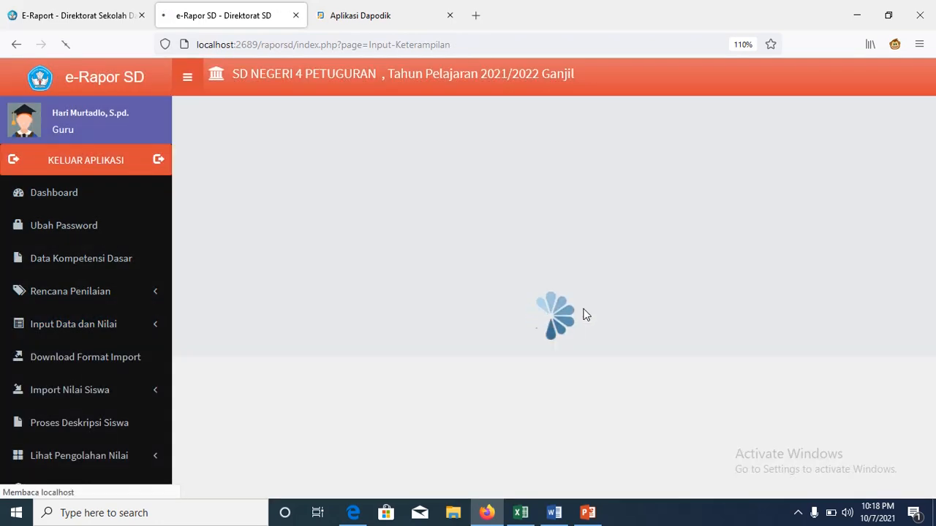
# Step: Enter skills scores of 90 for Kelas 1 PJOK assessment P. 2 (P2) and save
pyautogui.click(905, 170)
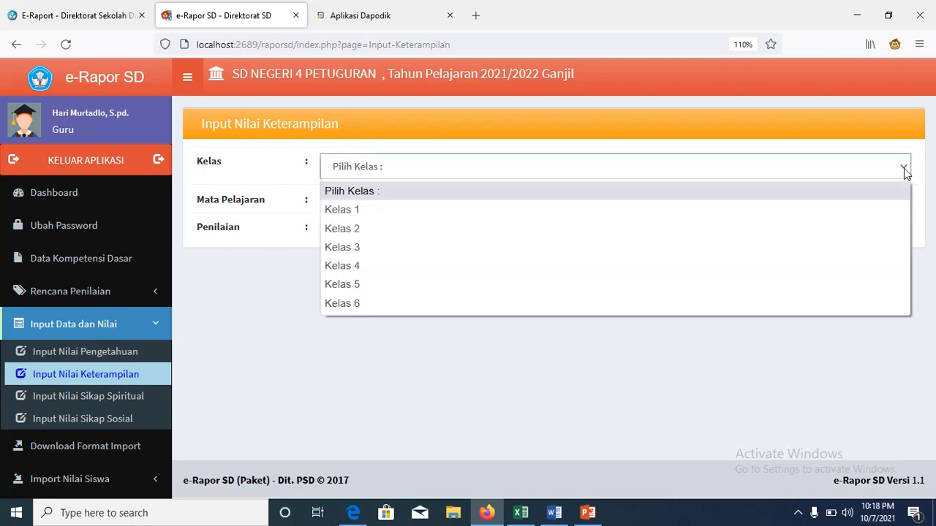
pyautogui.click(883, 209)
pyautogui.click(893, 208)
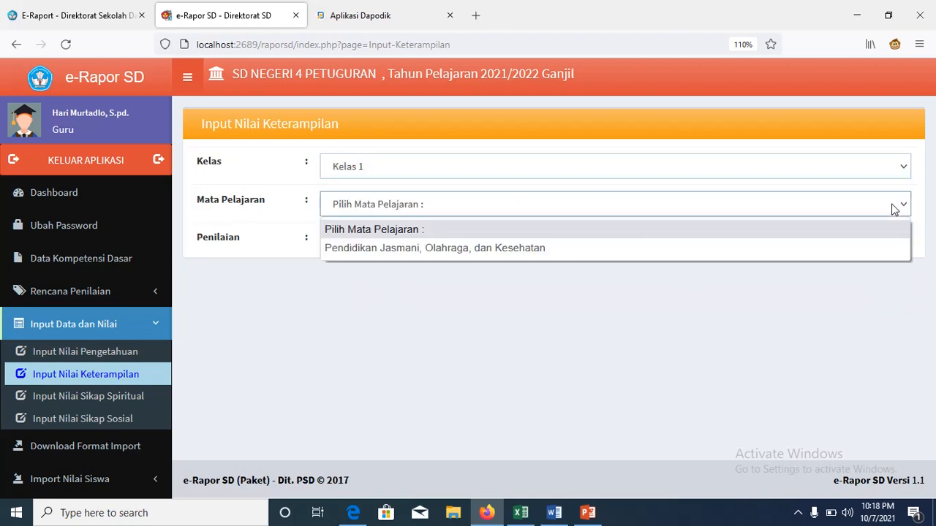
pyautogui.click(872, 247)
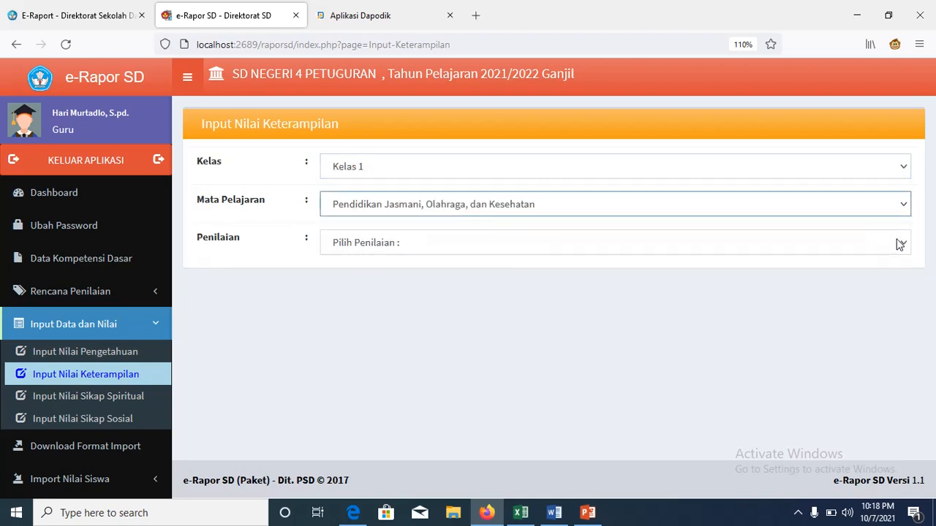
pyautogui.click(899, 244)
pyautogui.click(837, 316)
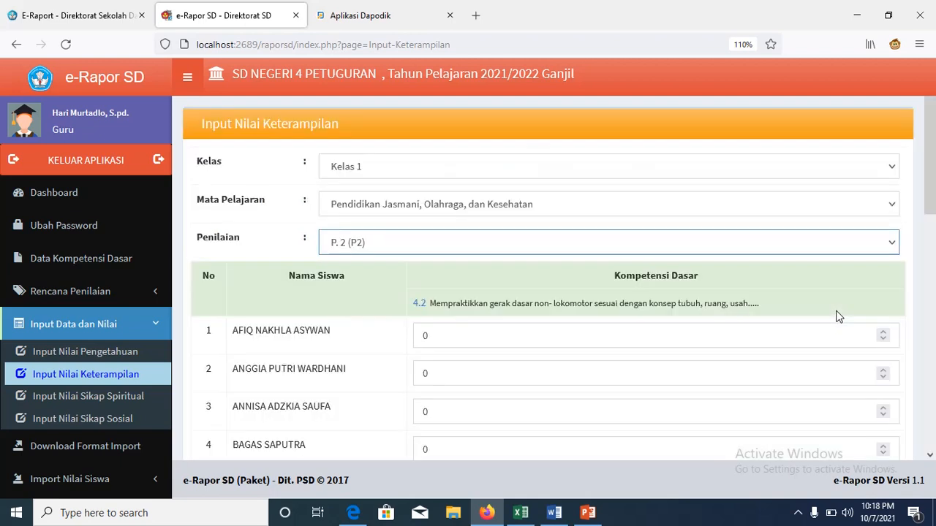
pyautogui.click(651, 344)
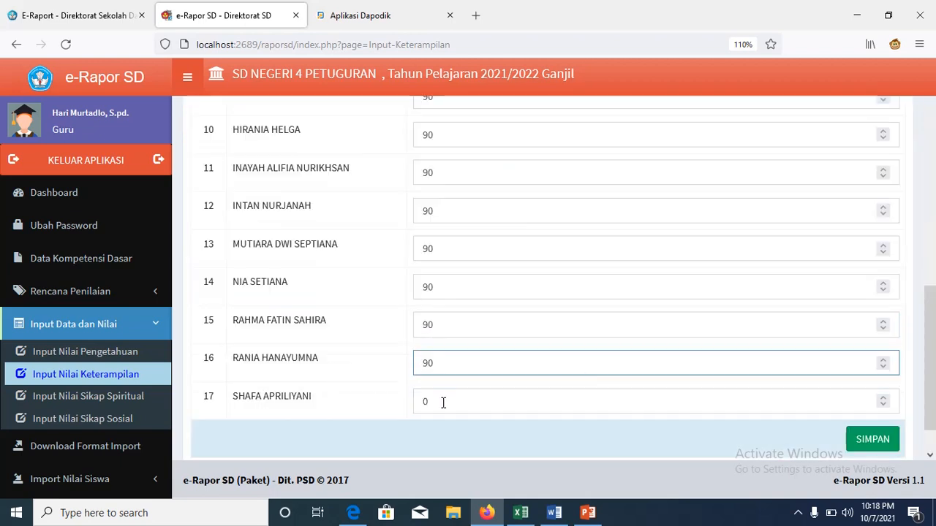
pyautogui.click(441, 402)
pyautogui.write('90')
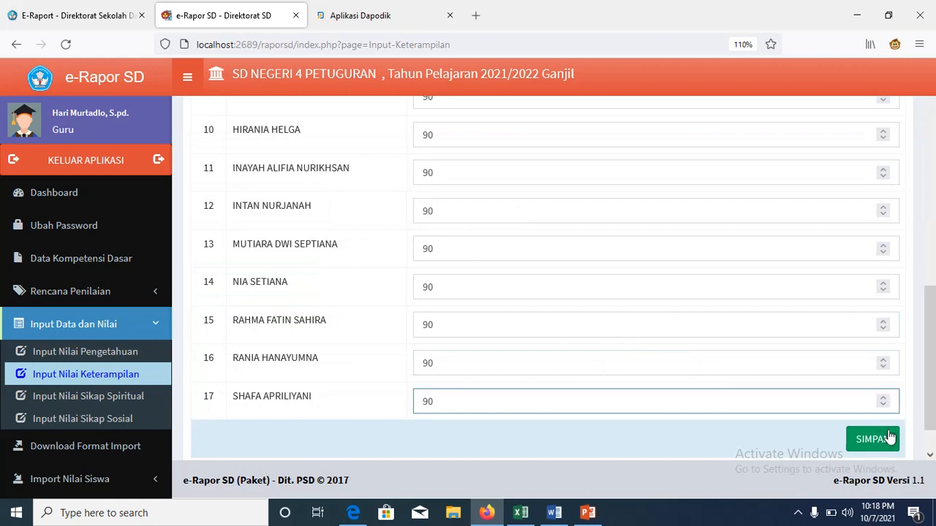
pyautogui.click(890, 437)
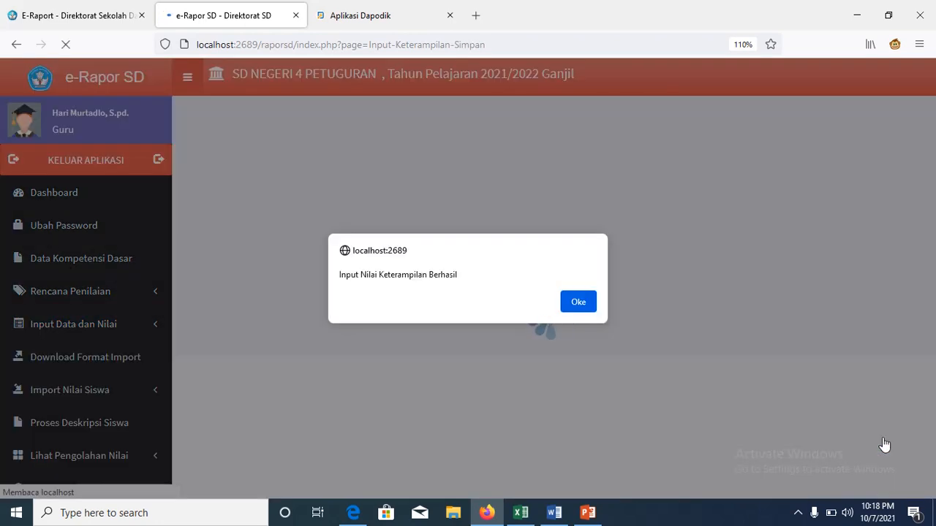
pyautogui.click(582, 304)
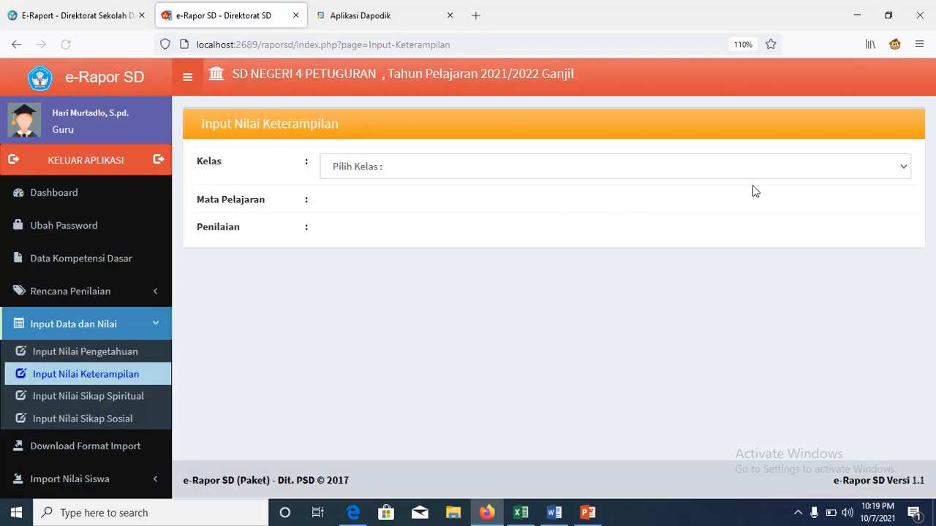
# Step: Load Kelas 1 PJOK assessment P3, fill the KD 4.3 scores, and save
pyautogui.click(882, 168)
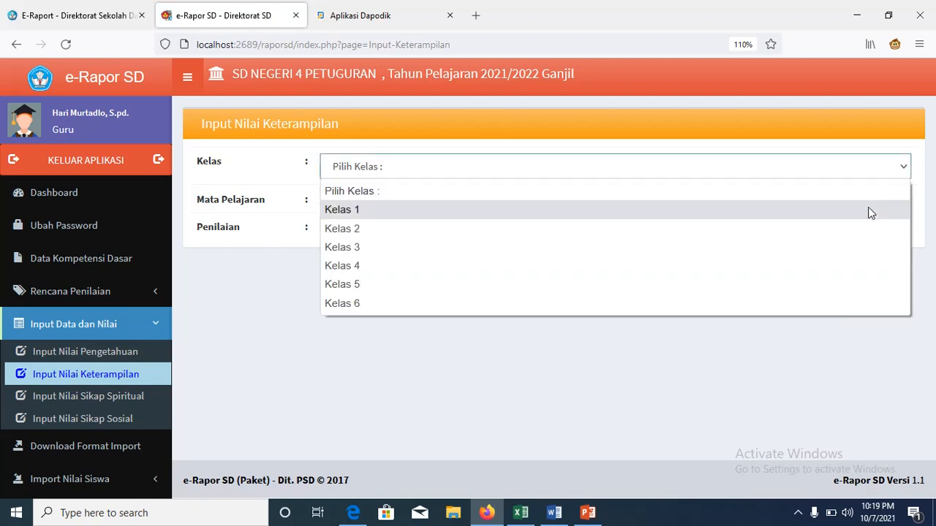
pyautogui.click(870, 210)
pyautogui.click(896, 205)
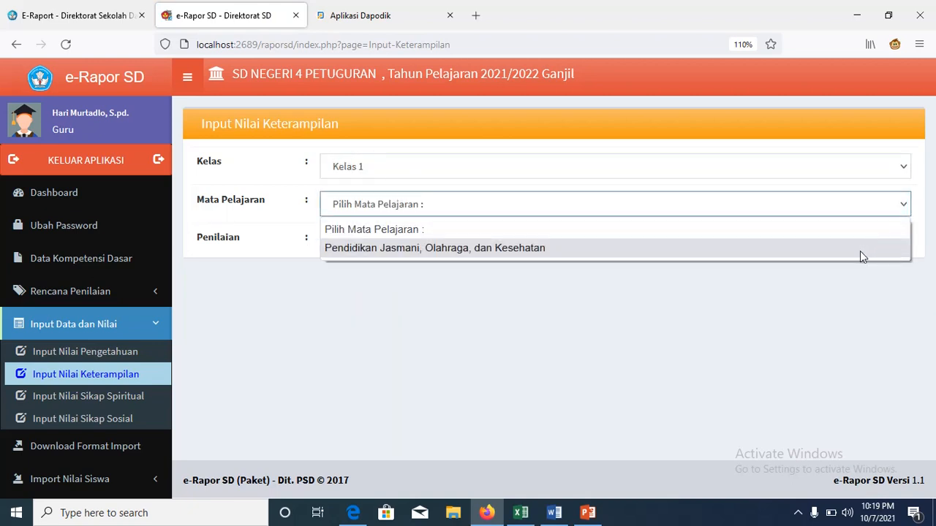
pyautogui.click(859, 251)
pyautogui.click(901, 245)
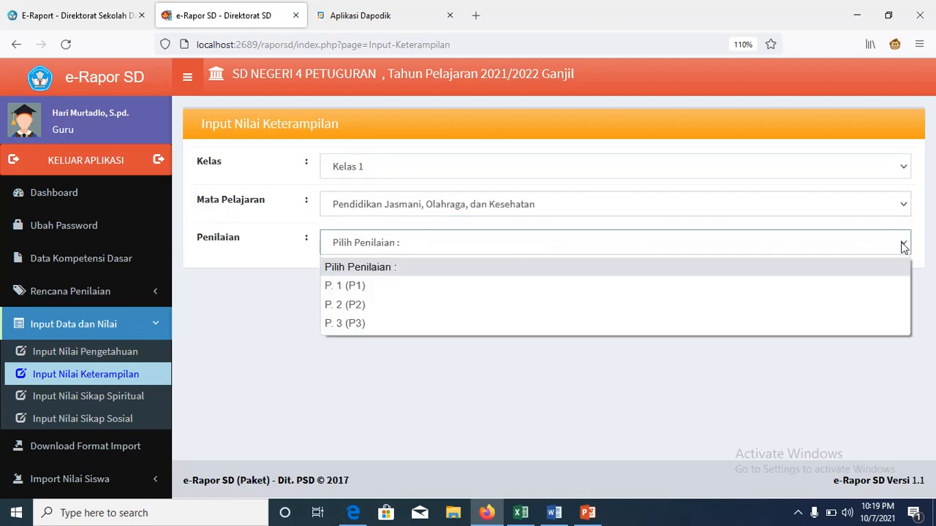
pyautogui.click(841, 324)
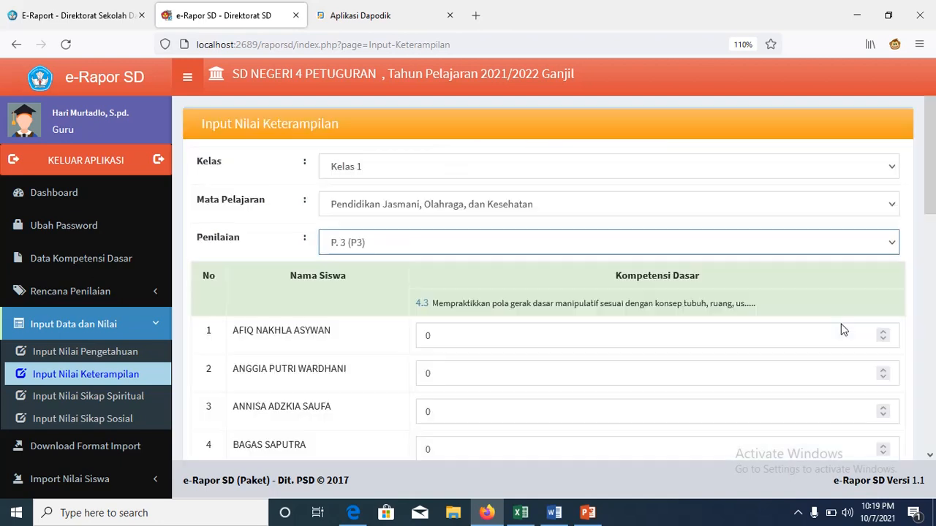
pyautogui.click(661, 336)
pyautogui.click(552, 368)
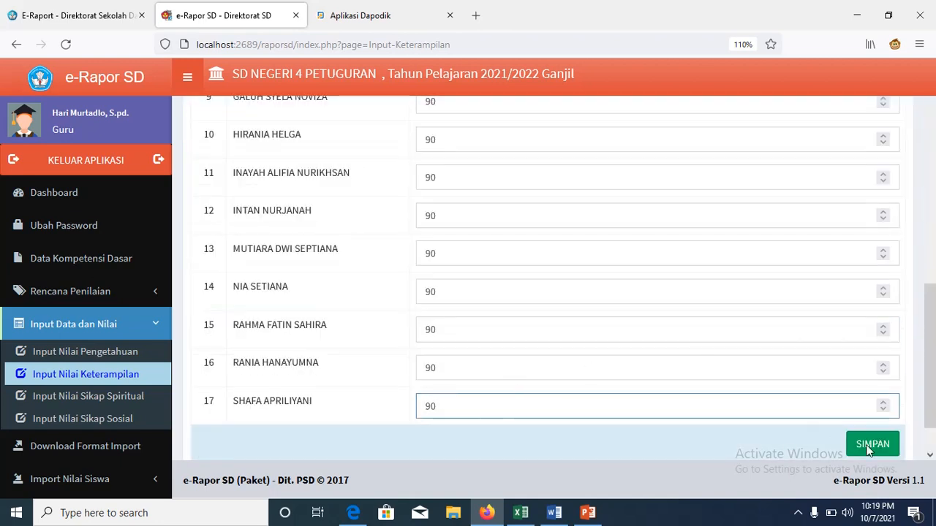
pyautogui.click(870, 445)
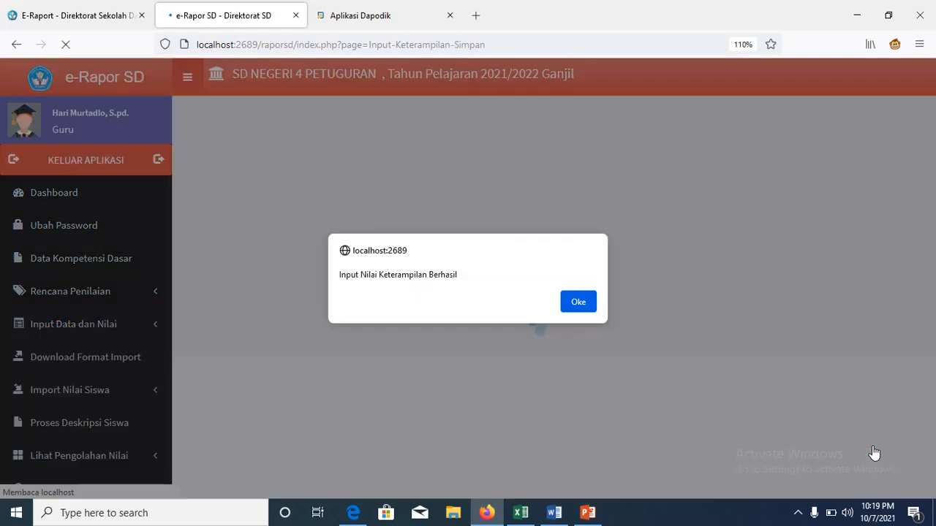
pyautogui.click(578, 303)
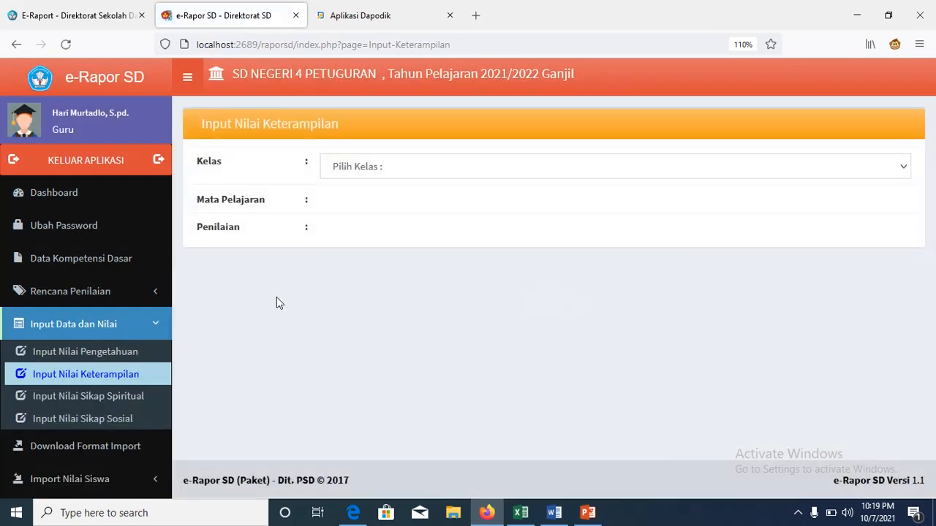
# Step: Load the Kelas 1 PJOK spiritual attitude grading table
pyautogui.click(143, 407)
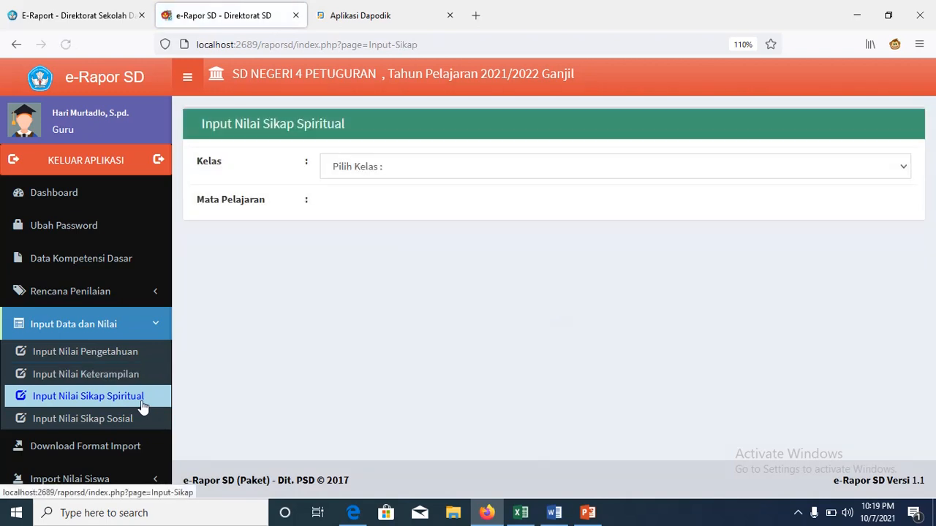
pyautogui.click(900, 174)
pyautogui.click(867, 210)
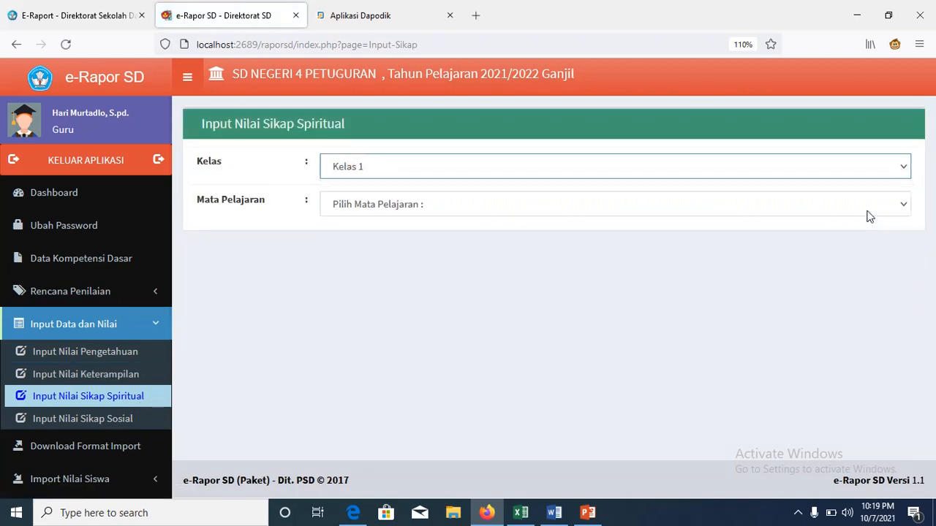
pyautogui.click(905, 205)
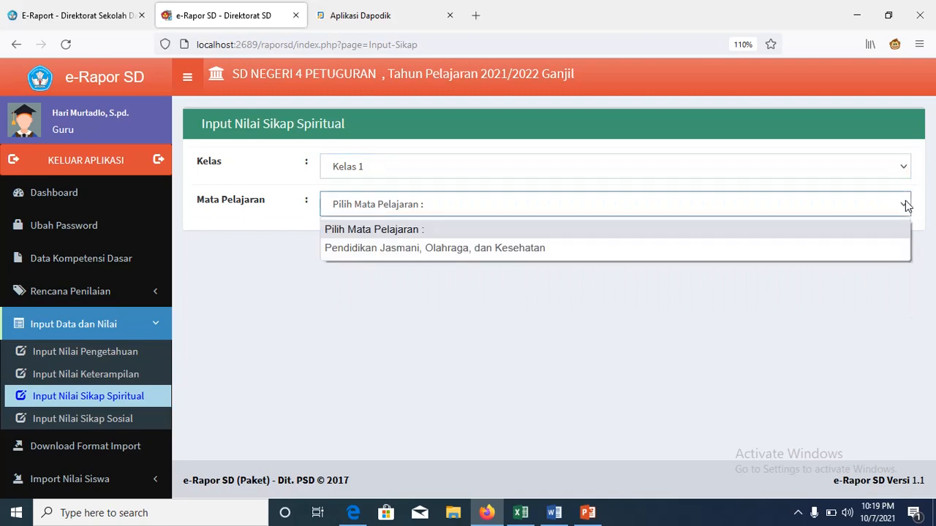
pyautogui.click(868, 249)
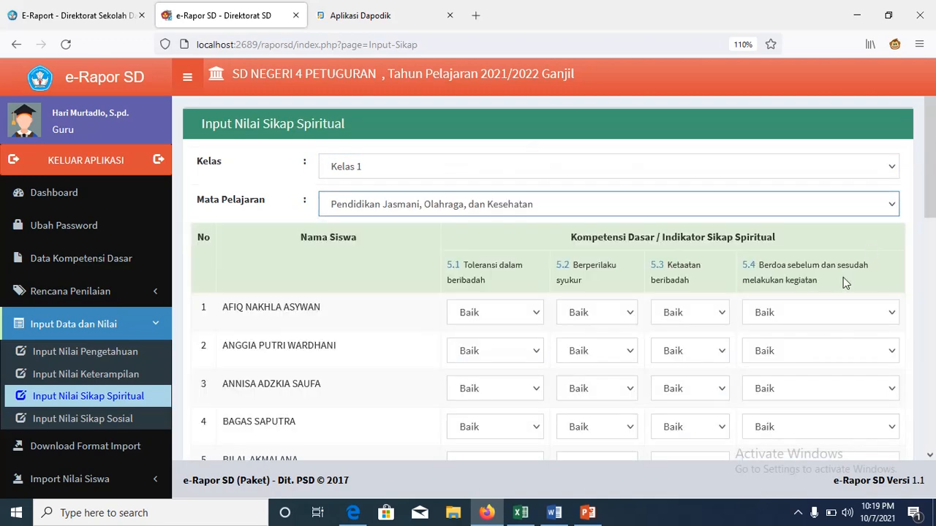
pyautogui.moveTo(934, 177); pyautogui.dragTo(934, 184)
pyautogui.moveTo(934, 251); pyautogui.dragTo(932, 412)
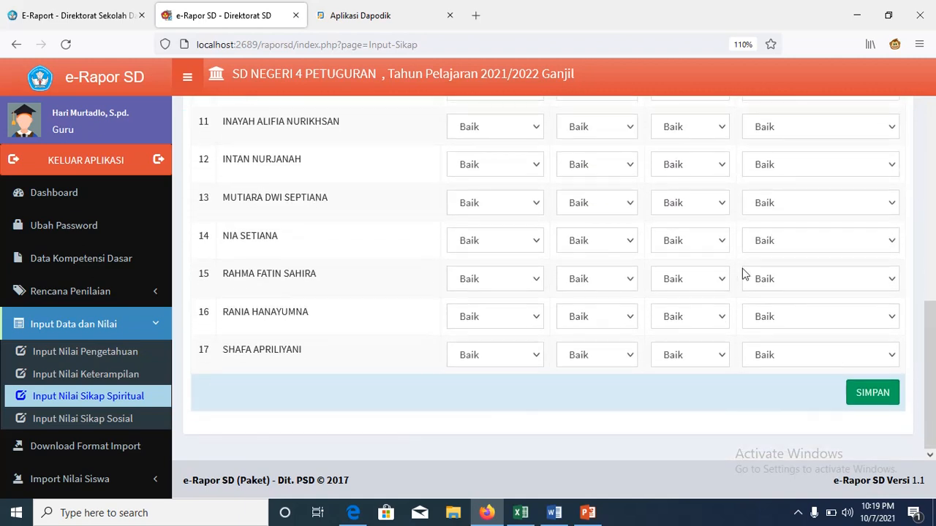
# Step: Keep row 13's Ketaatan beribadah at Baik and save all students' Baik ratings
pyautogui.click(719, 208)
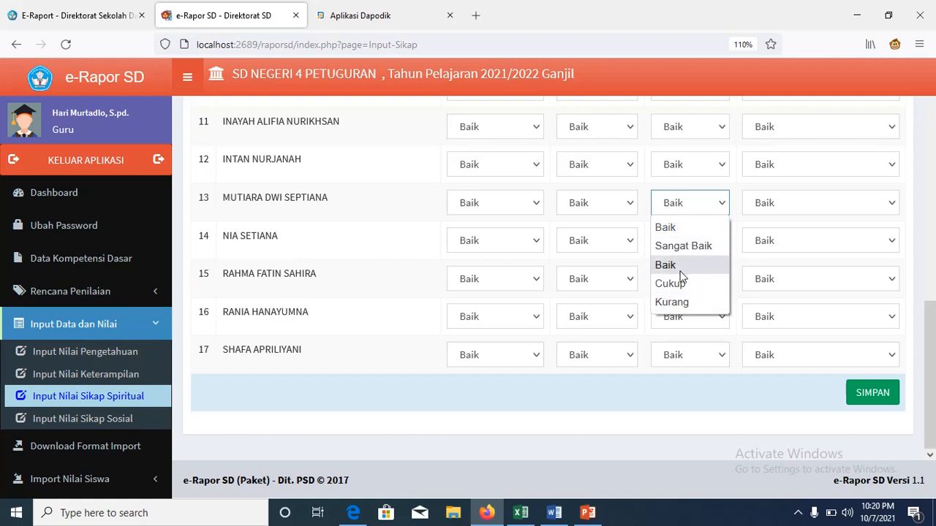
pyautogui.click(925, 225)
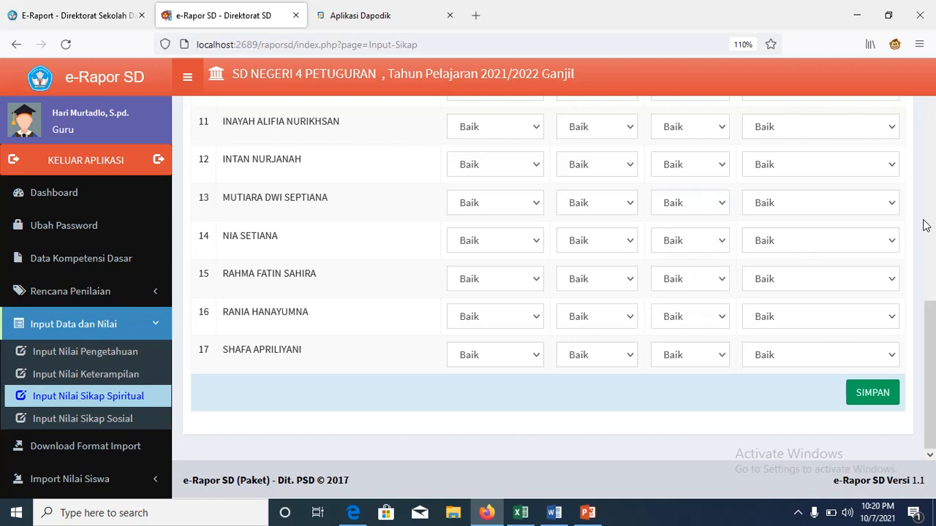
pyautogui.click(872, 395)
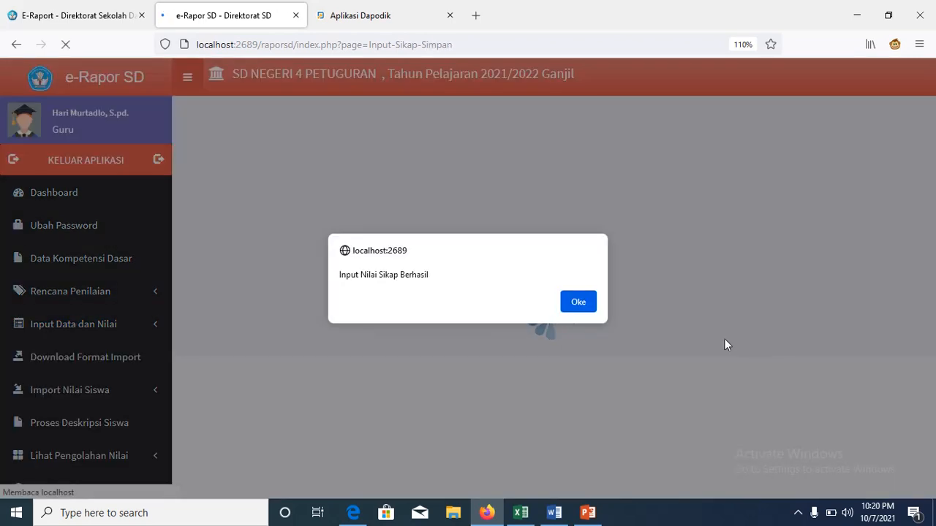
pyautogui.click(582, 303)
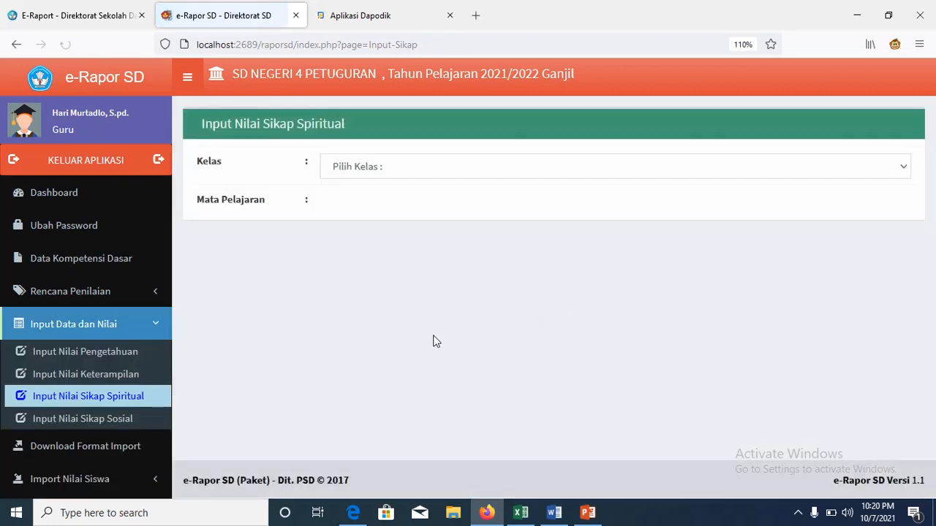
# Step: Save Baik on all six social attitude indicators for every Kelas 1 PJOK student
pyautogui.click(128, 427)
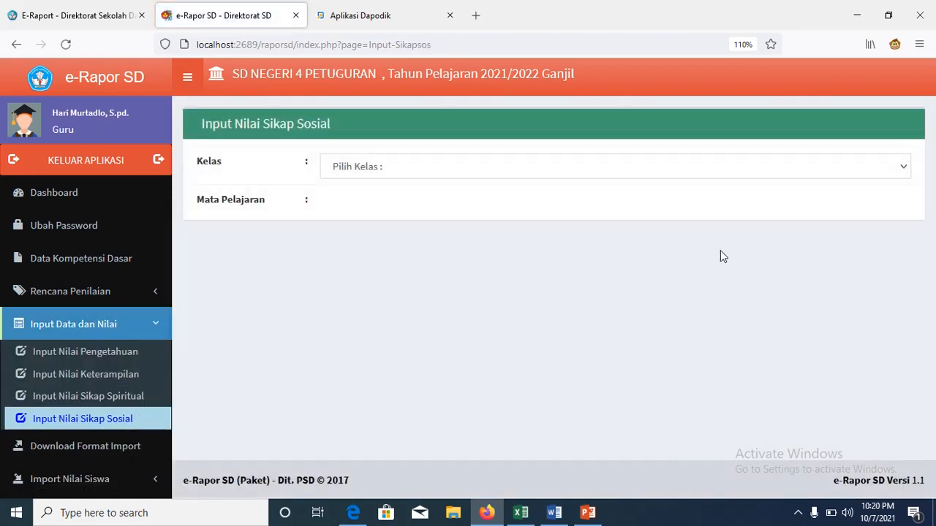
pyautogui.click(900, 173)
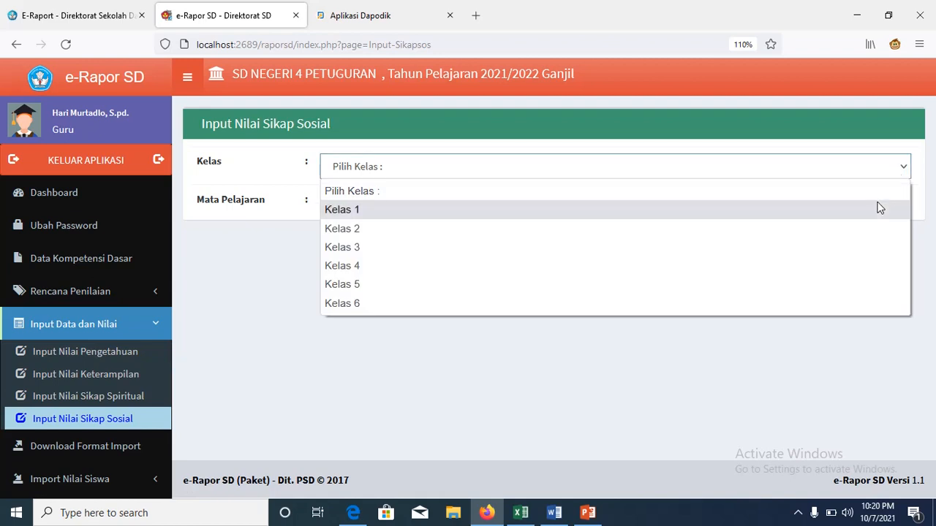
pyautogui.click(879, 208)
pyautogui.click(901, 204)
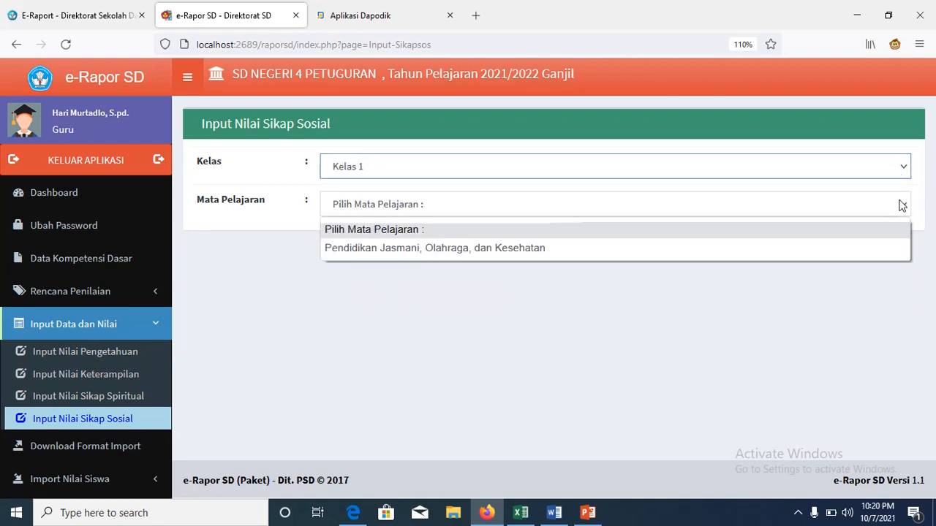
pyautogui.click(861, 249)
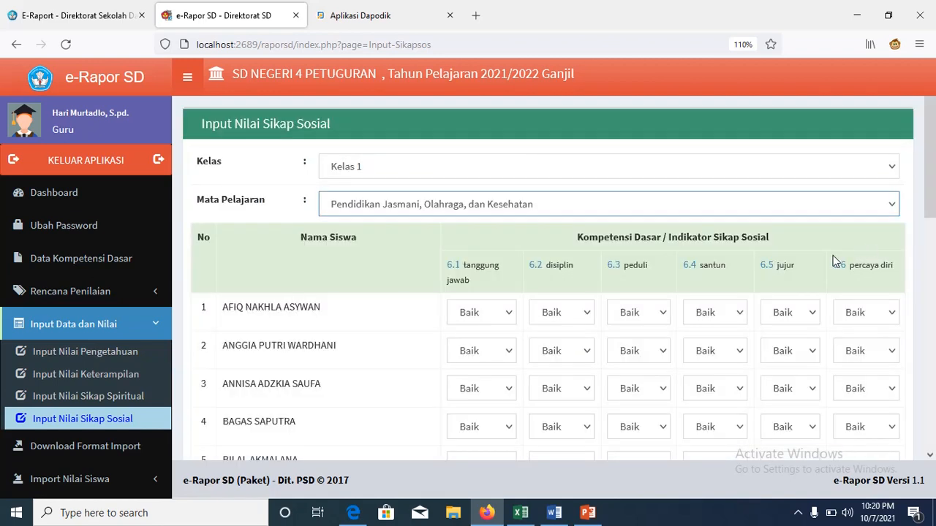
pyautogui.moveTo(933, 195); pyautogui.dragTo(931, 416)
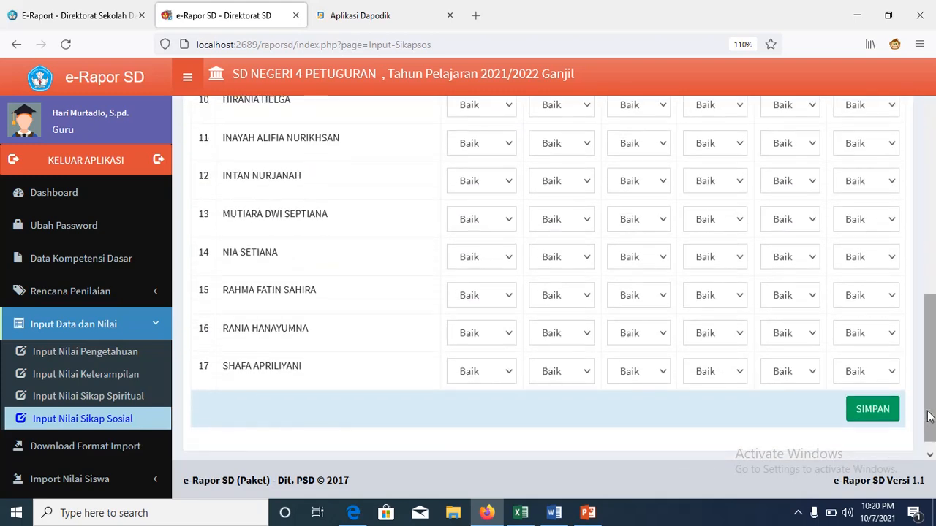
pyautogui.click(877, 414)
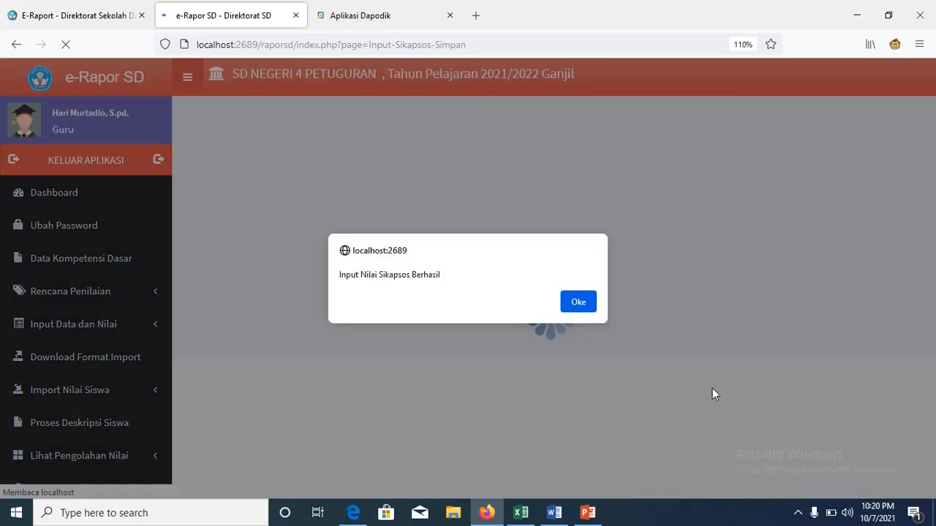
pyautogui.click(587, 301)
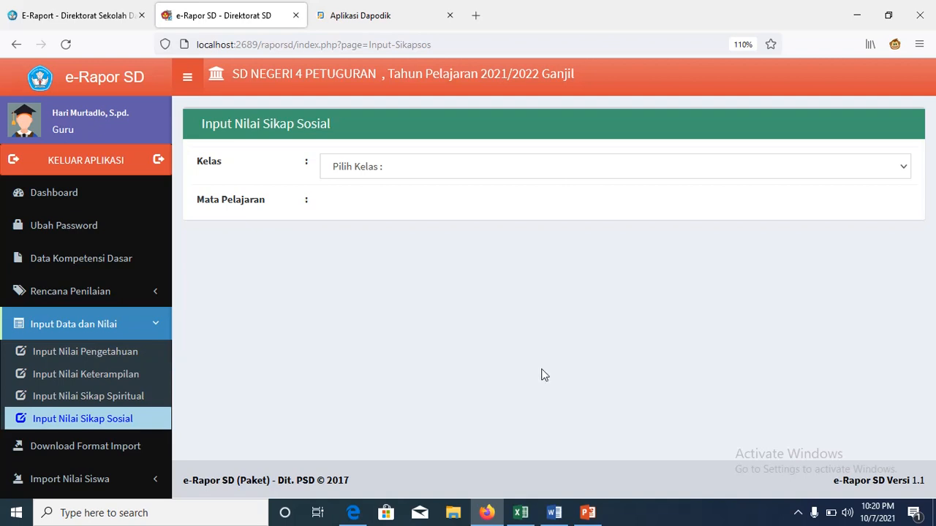
# Step: List the import format files for Kelas 1 Pendidikan Jasmani, Olahraga, dan Kesehatan
pyautogui.click(121, 447)
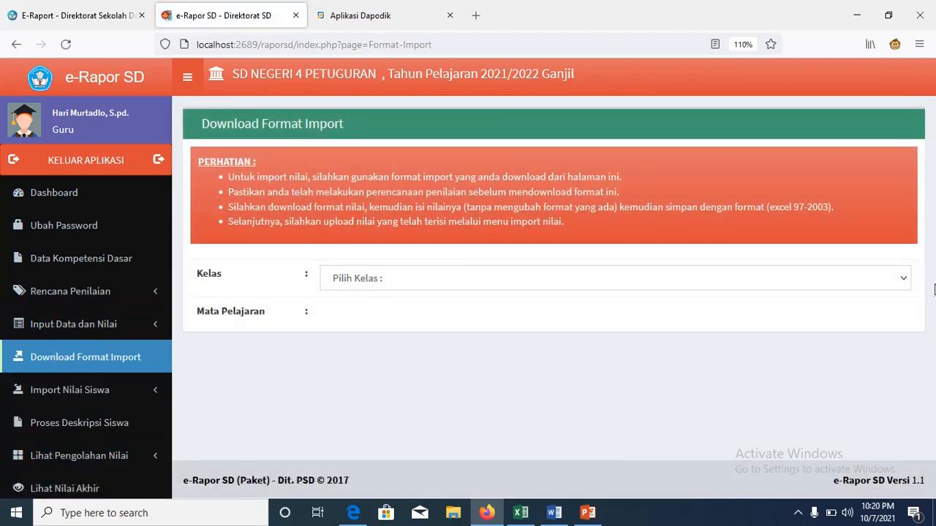
pyautogui.click(902, 278)
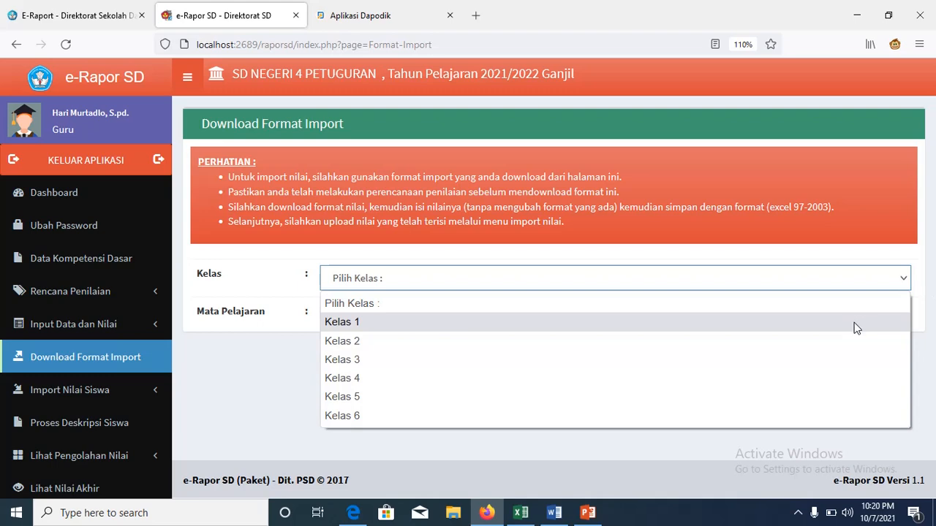
pyautogui.click(856, 323)
pyautogui.click(905, 327)
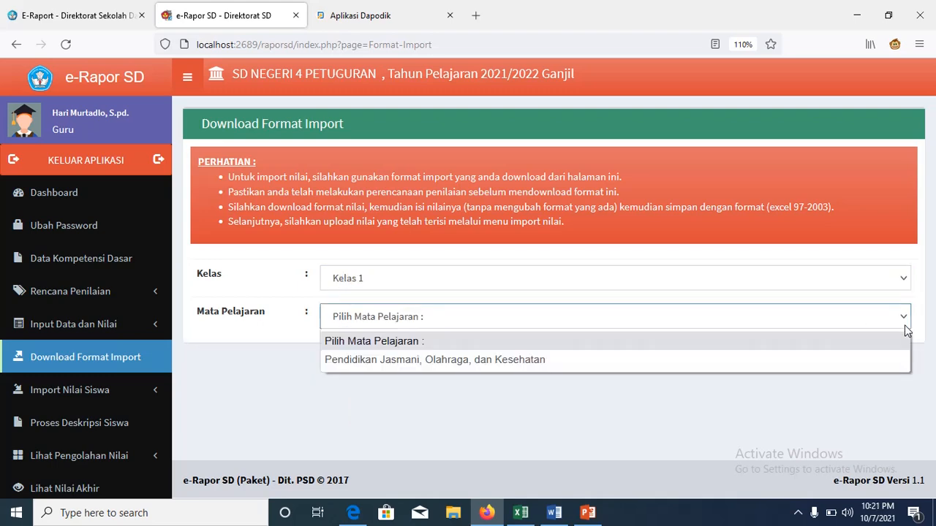
pyautogui.click(864, 359)
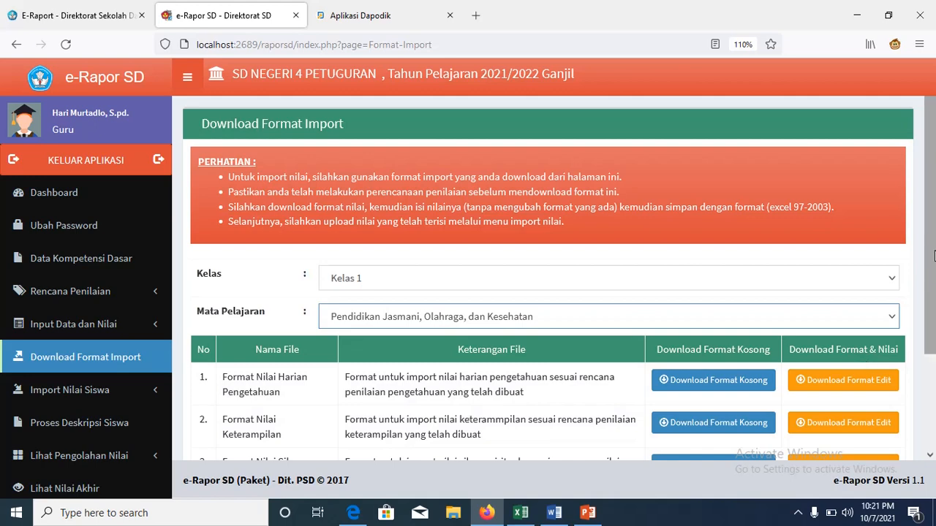
pyautogui.moveTo(934, 255); pyautogui.dragTo(934, 344)
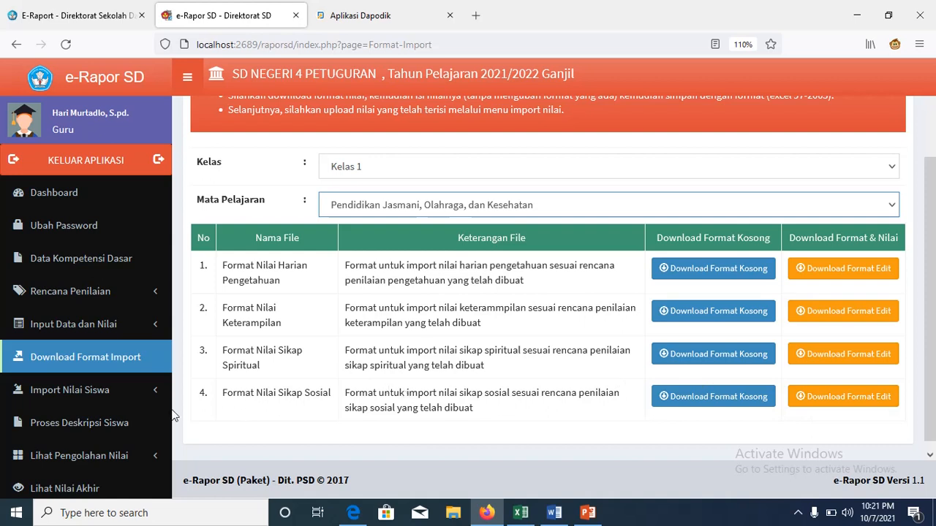
# Step: Expand Import Nilai Siswa to show the knowledge, skills, spiritual and social attitude import options
pyautogui.click(128, 398)
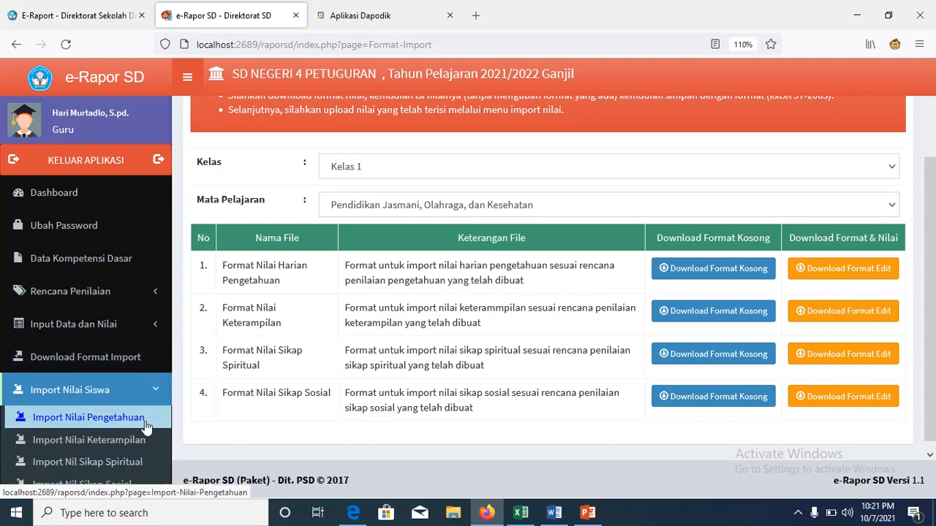
# Step: Open the Import Nilai Pengetahuan (Nilai Harian) page and browse DATA 1 (D:) without picking a file
pyautogui.click(145, 427)
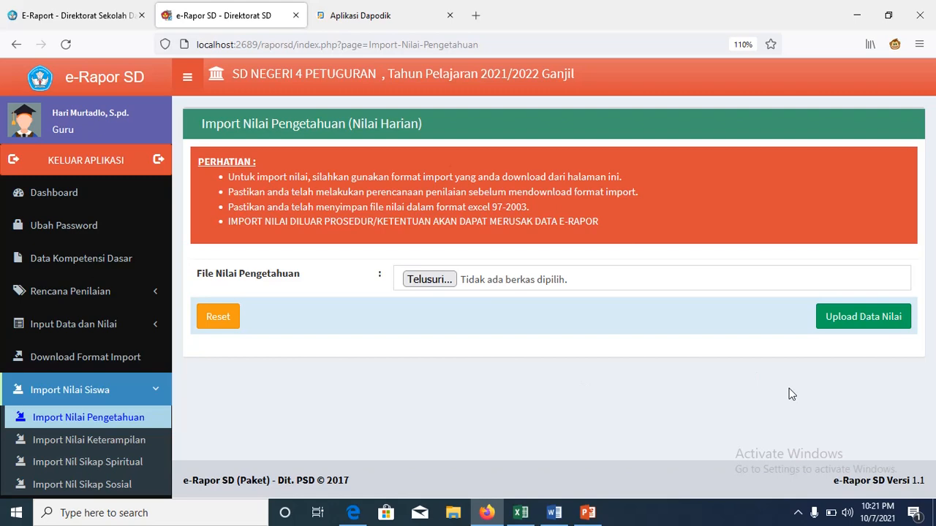
pyautogui.click(437, 285)
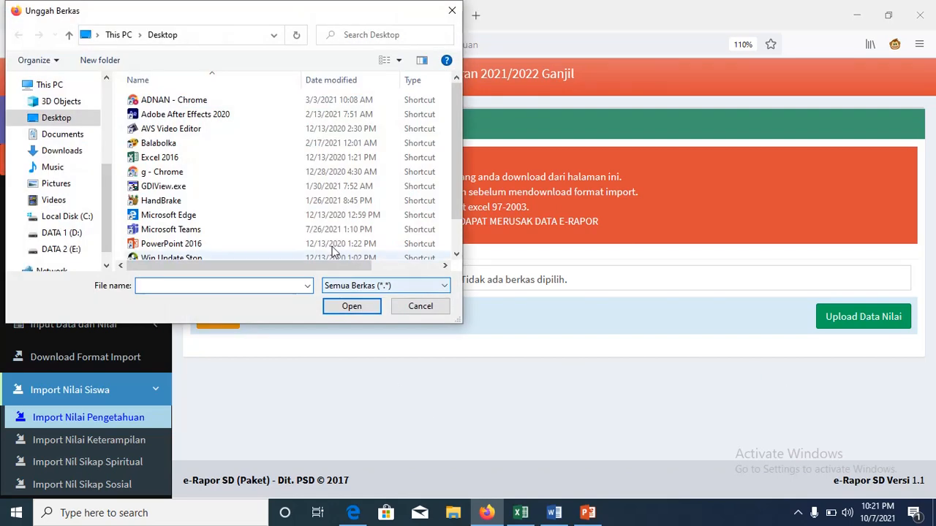
pyautogui.click(64, 232)
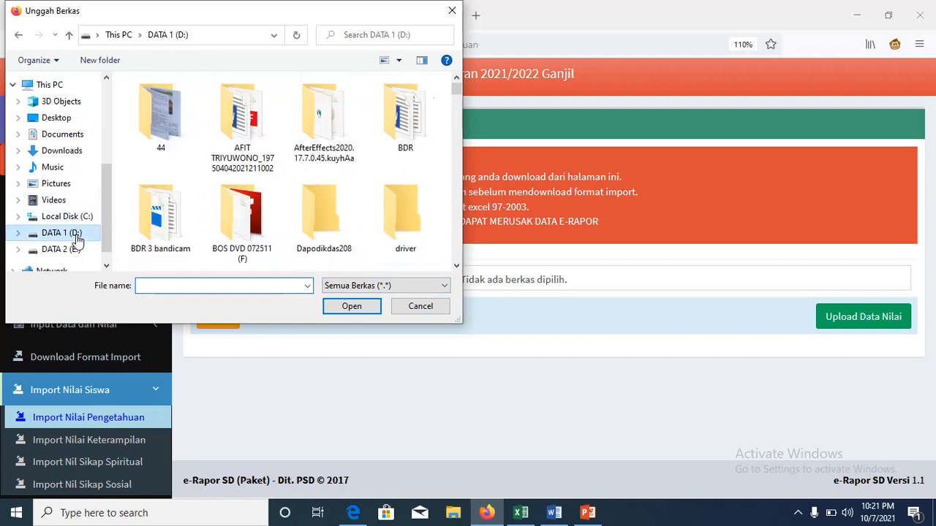
pyautogui.click(418, 307)
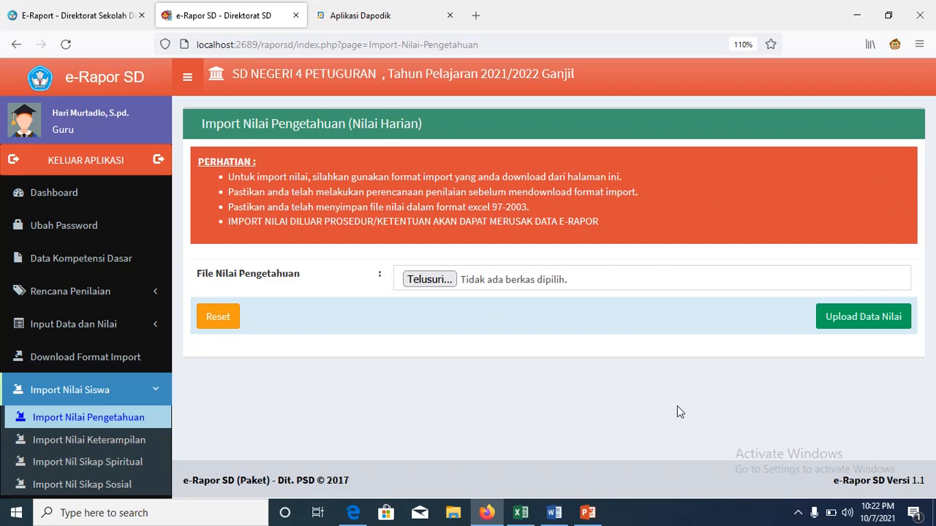
# Step: Set the Firefox page zoom for e-Rapor to 90%
pyautogui.click(919, 44)
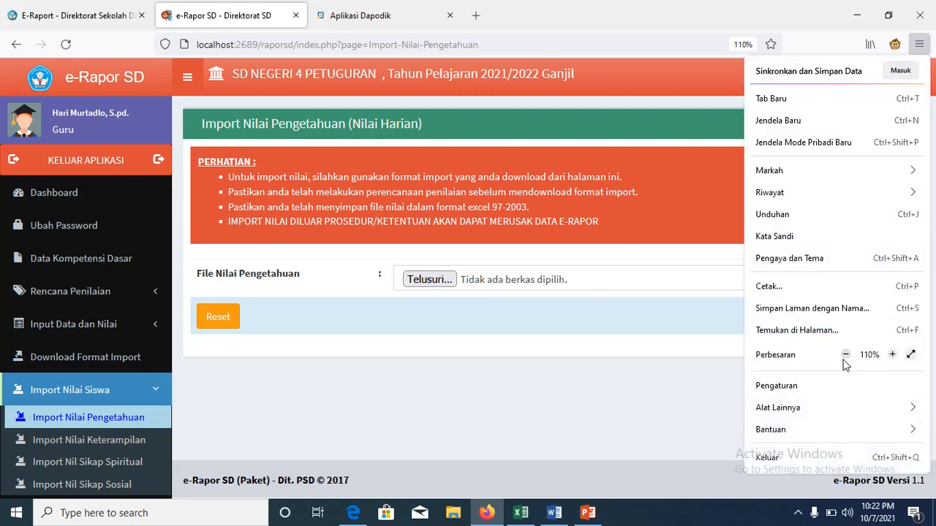
pyautogui.click(845, 355)
pyautogui.click(844, 355)
pyautogui.click(845, 355)
pyautogui.click(845, 356)
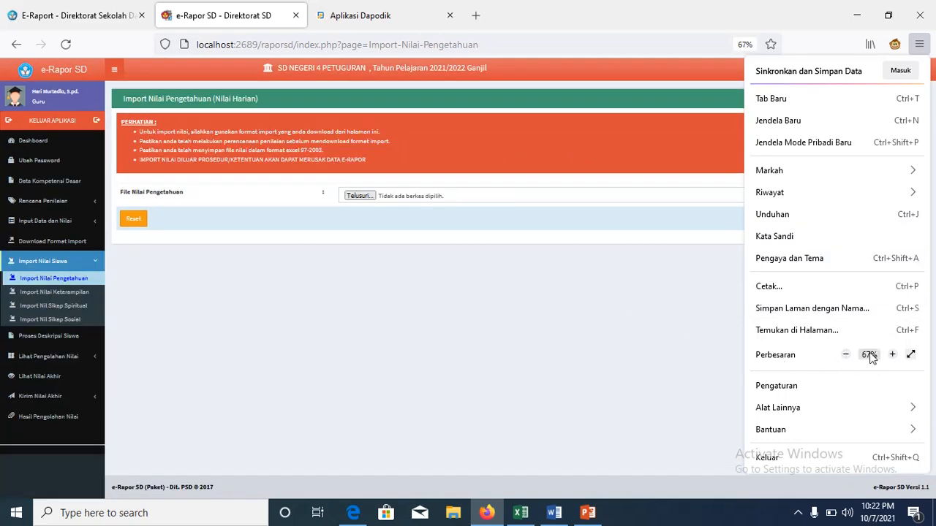
pyautogui.click(892, 355)
pyautogui.click(893, 356)
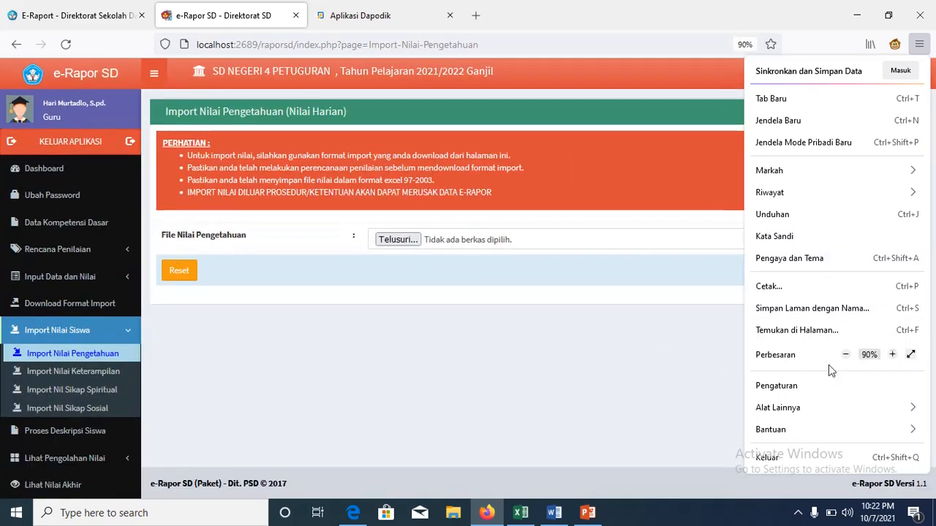
pyautogui.click(400, 365)
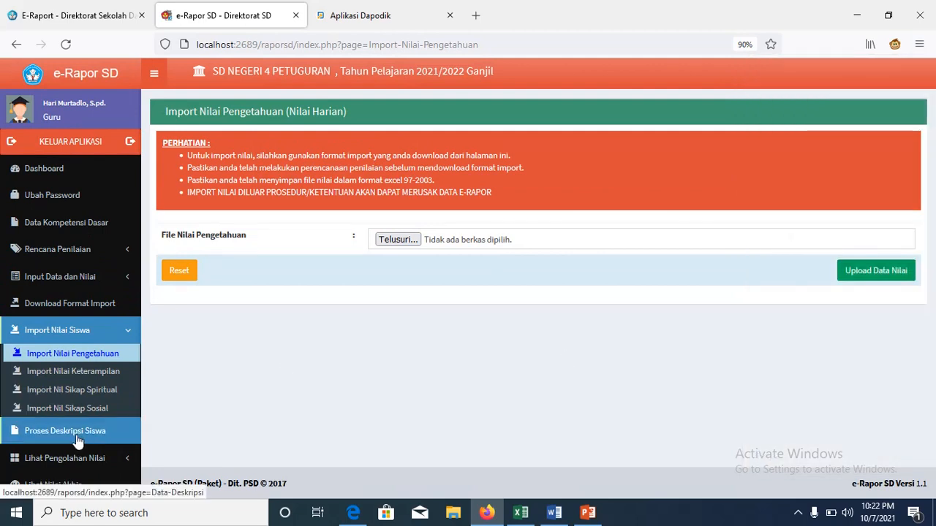
# Step: Load Proses Deskripsi Siswa for Kelas 1 Pendidikan Jasmani, Olahraga, dan Kesehatan
pyautogui.click(77, 431)
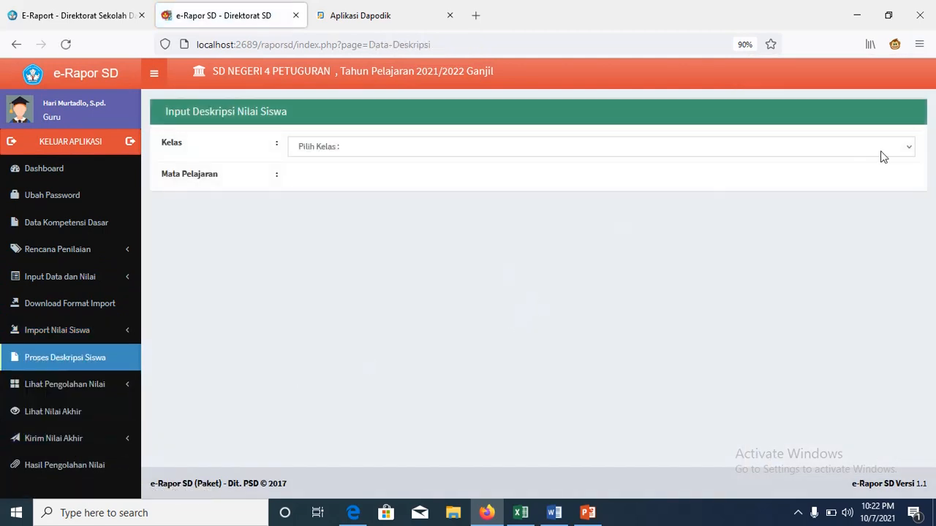
pyautogui.click(911, 150)
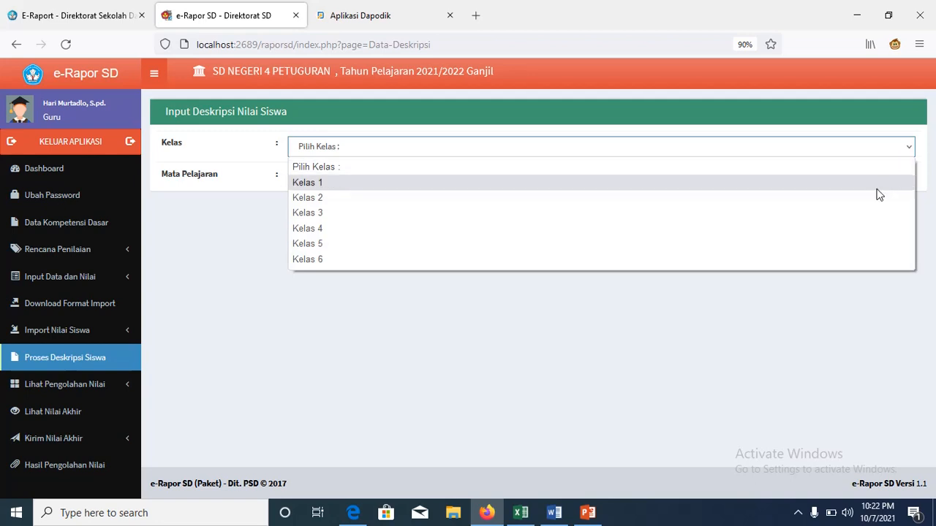
pyautogui.click(883, 181)
pyautogui.click(904, 185)
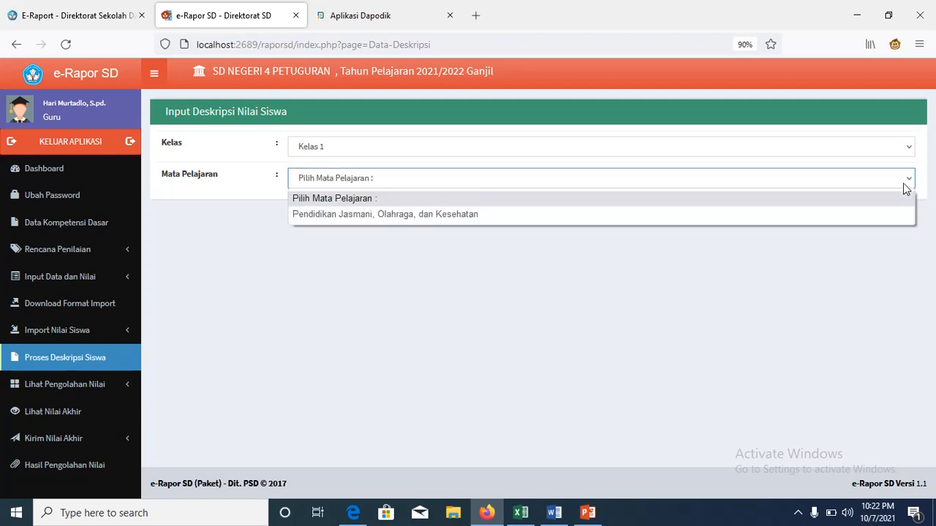
pyautogui.click(867, 218)
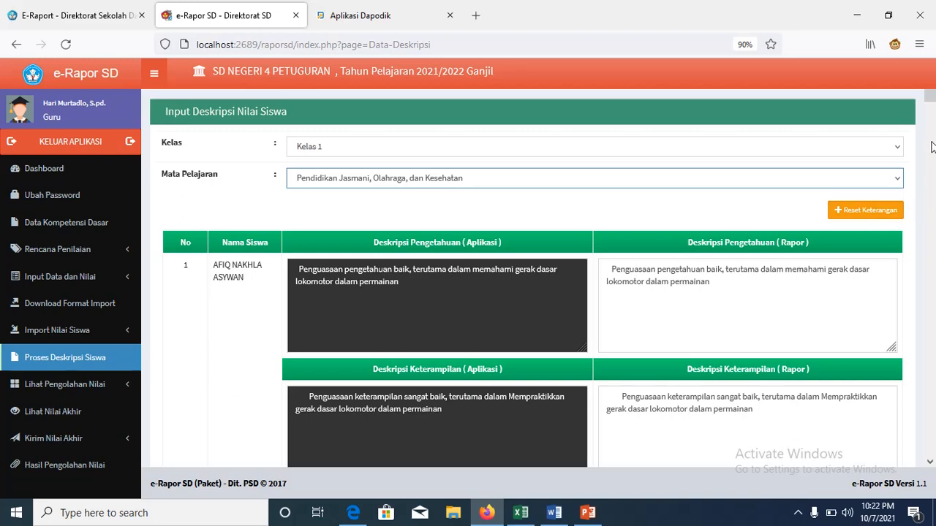
pyautogui.moveTo(930, 98); pyautogui.dragTo(931, 111)
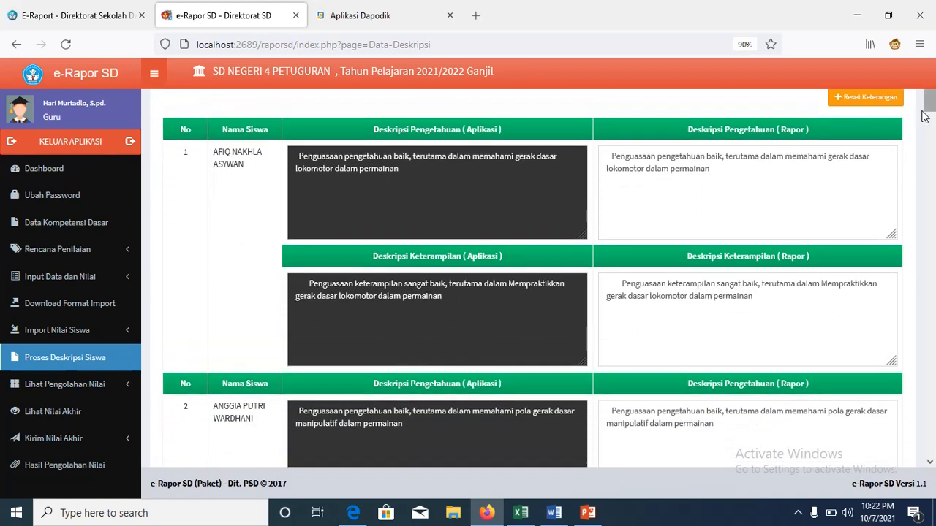
# Step: Review the first and last students' knowledge and skill descriptions, then save all 17 records
pyautogui.click(713, 168)
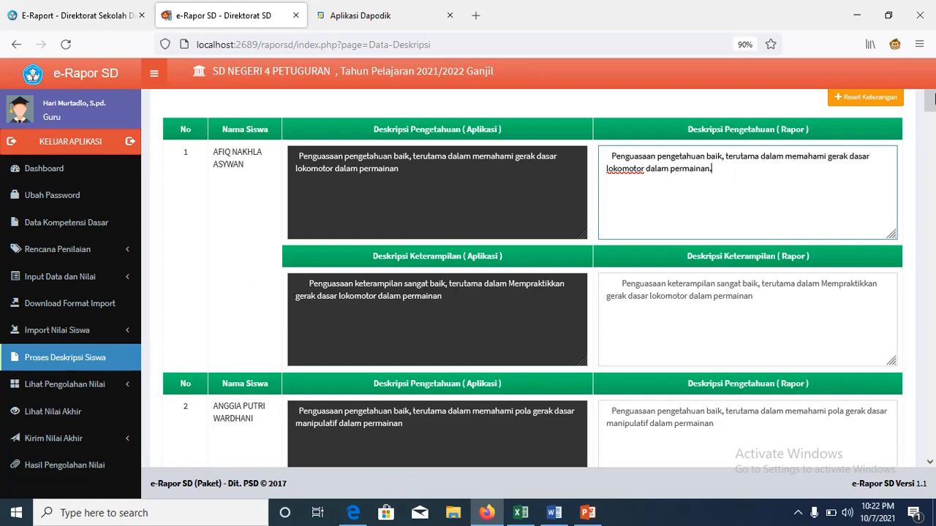
pyautogui.click(931, 213)
pyautogui.moveTo(931, 230); pyautogui.dragTo(930, 438)
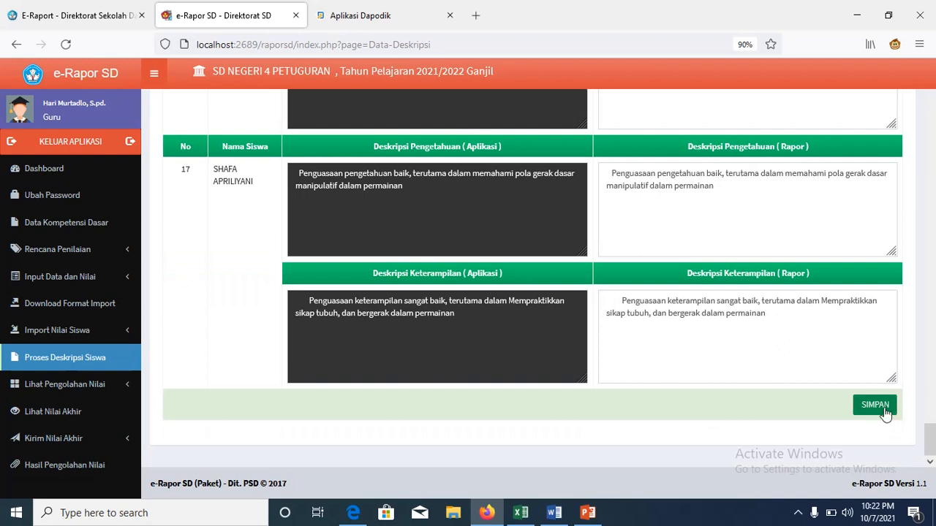
pyautogui.click(741, 188)
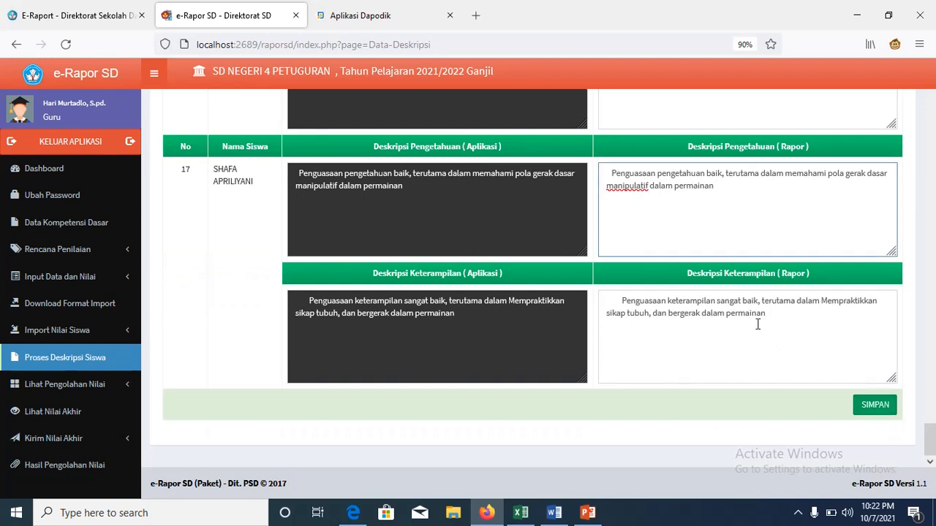
pyautogui.click(811, 341)
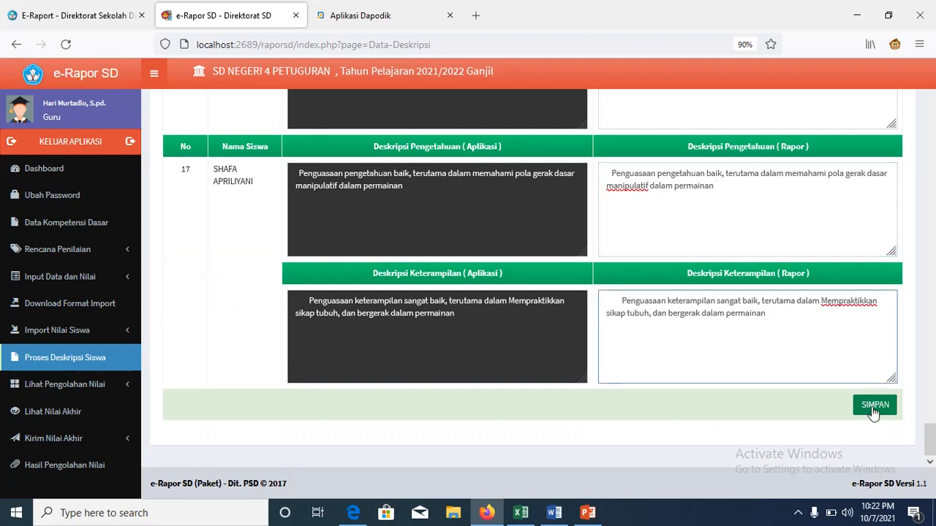
pyautogui.click(873, 409)
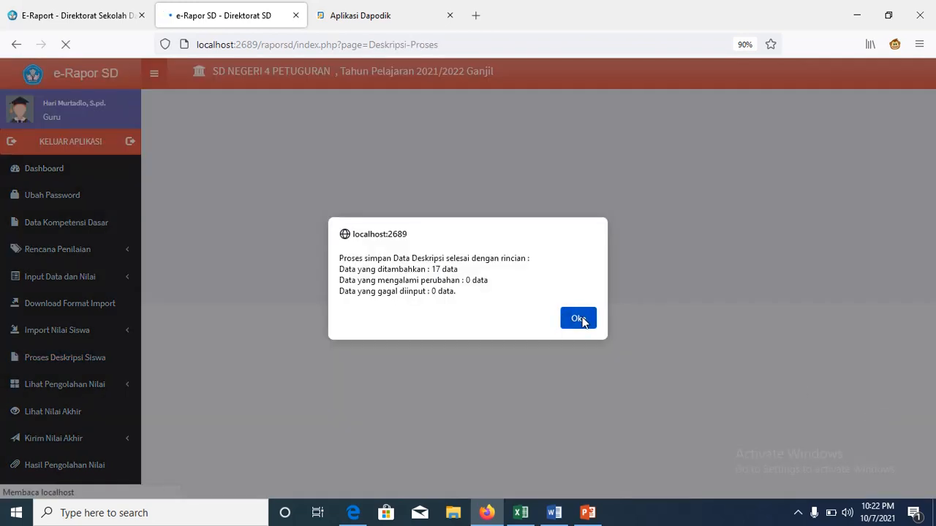
pyautogui.click(578, 320)
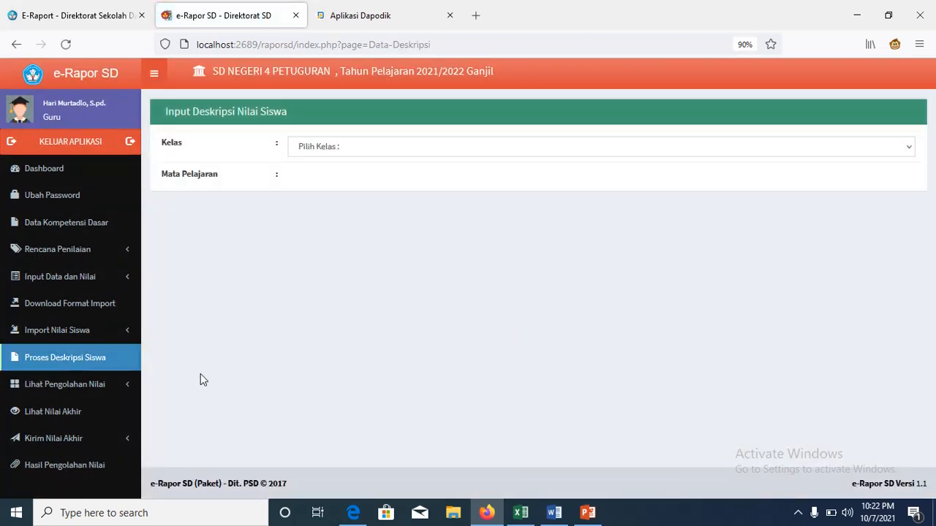
# Step: Show processed Nilai Pengetahuan for all 17 Kelas 1 PJOK students
pyautogui.click(40, 389)
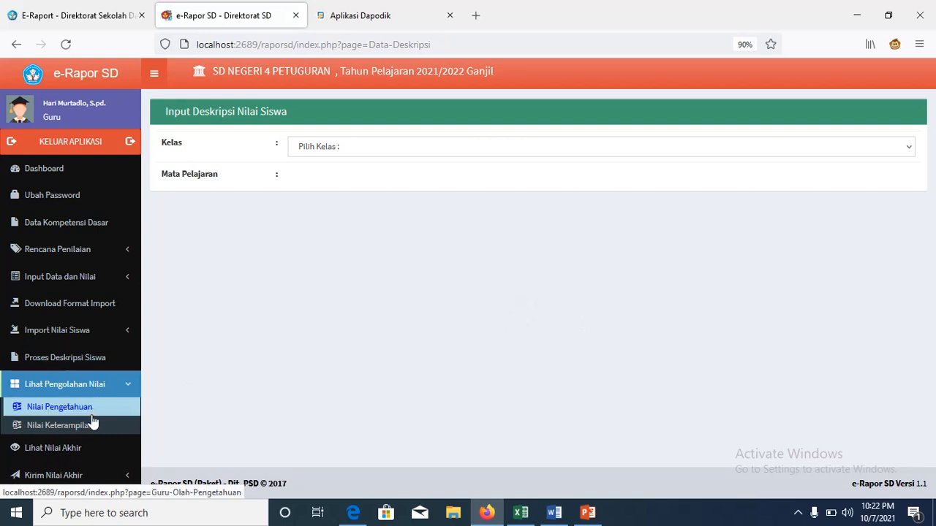
pyautogui.click(91, 415)
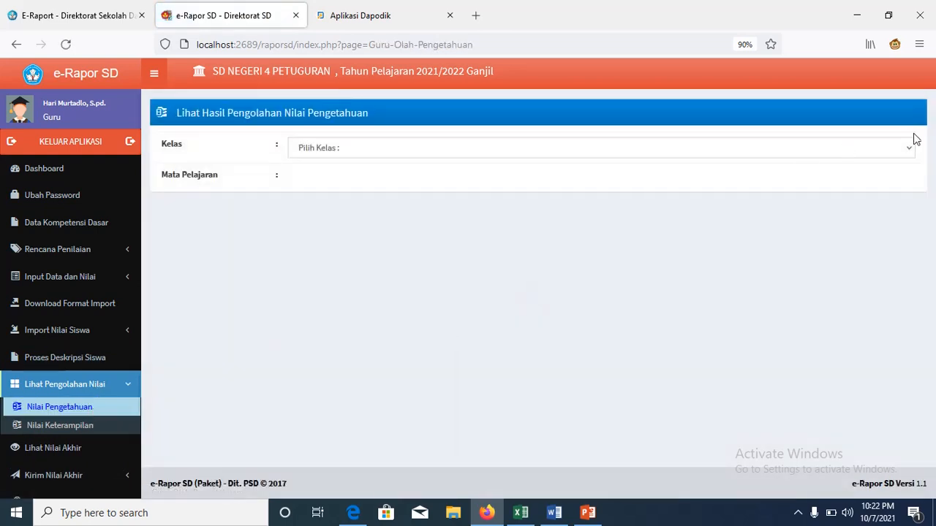
pyautogui.click(908, 154)
pyautogui.click(888, 184)
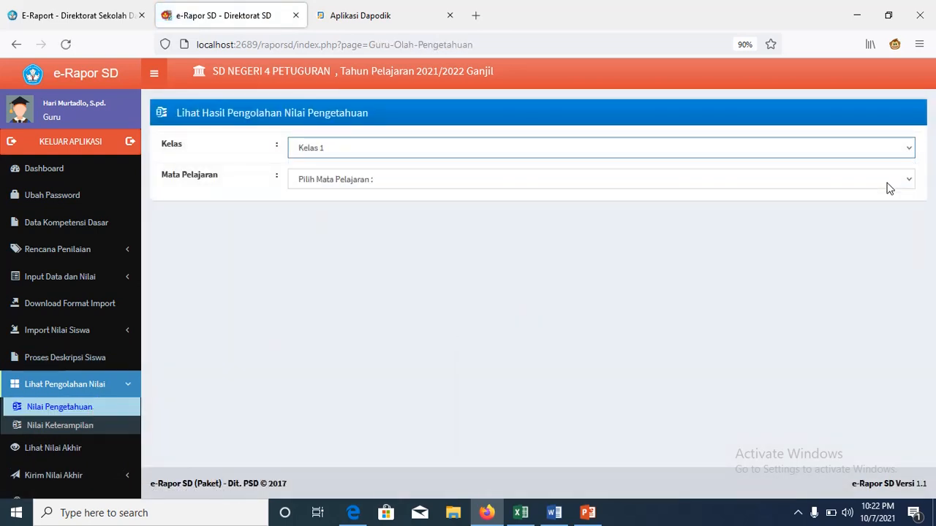
pyautogui.click(909, 183)
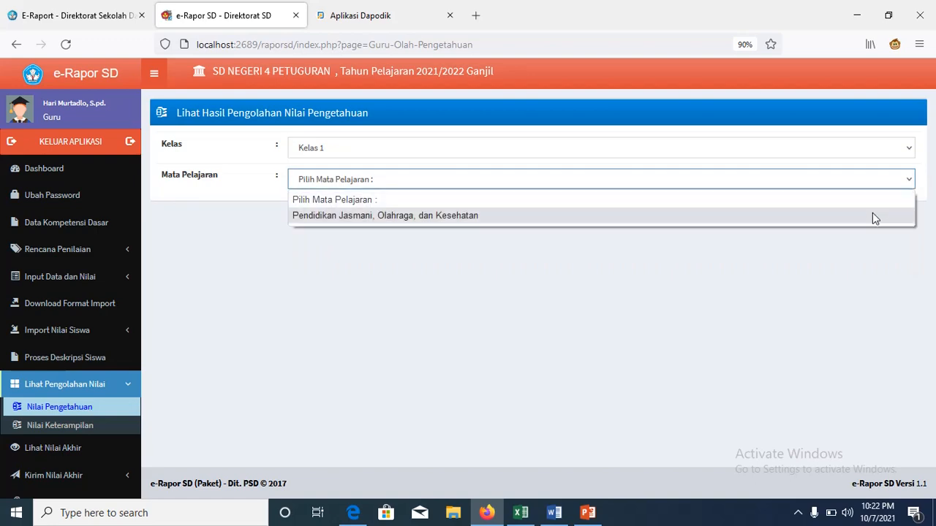
pyautogui.click(873, 214)
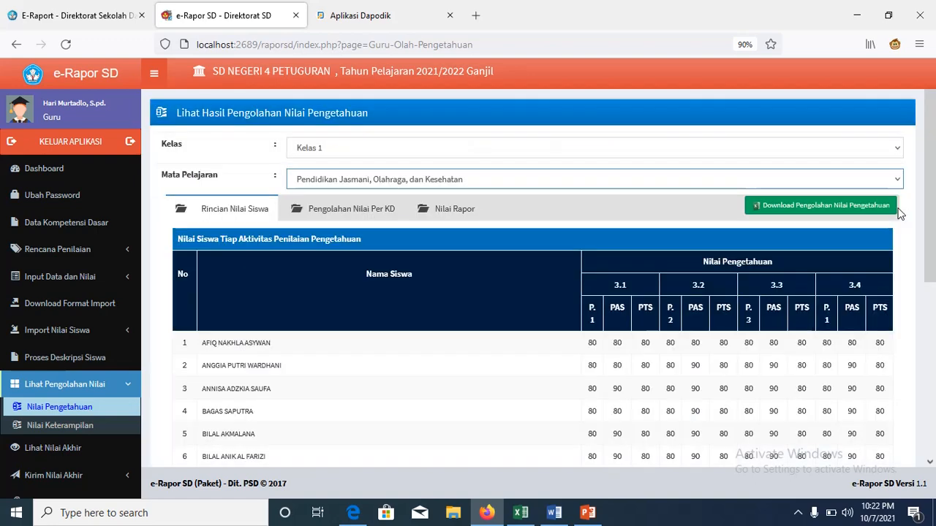
pyautogui.moveTo(933, 200); pyautogui.dragTo(932, 314)
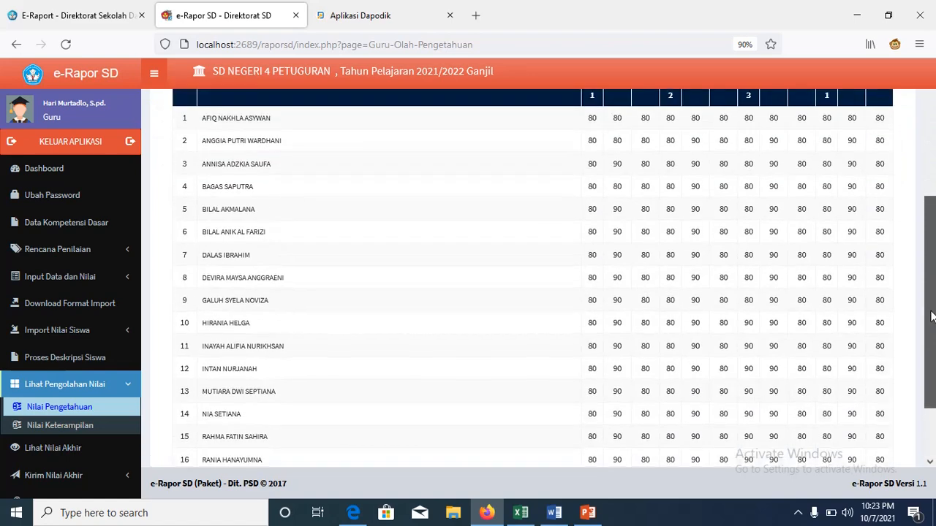
# Step: Show Kelas 1 PJOK skill scores per KD (all 90 on 4.1–4.4) and their Nilai Rapor with predicates
pyautogui.click(88, 430)
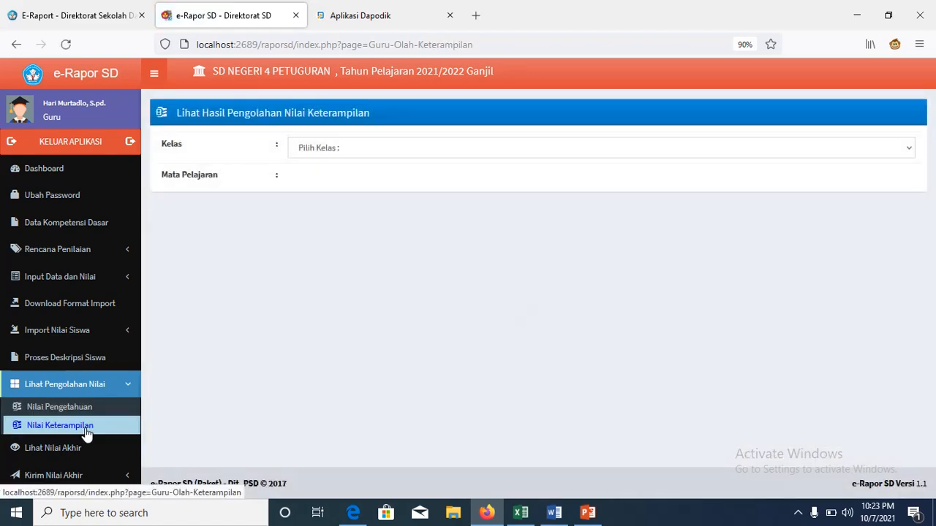
pyautogui.click(894, 155)
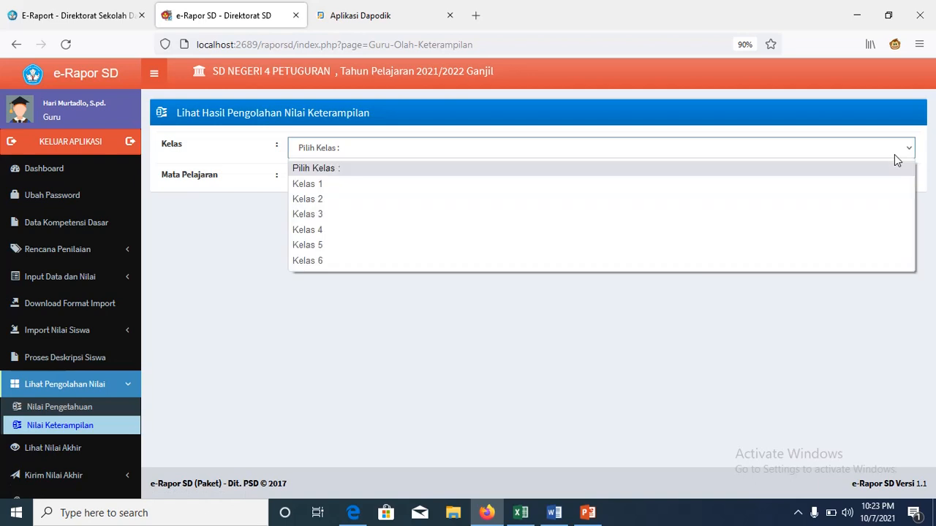
pyautogui.click(870, 186)
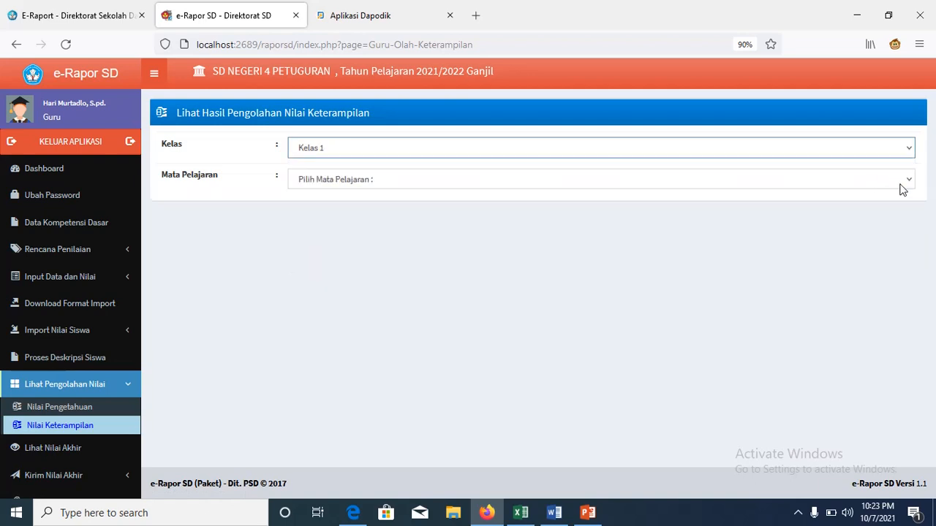
pyautogui.click(903, 189)
pyautogui.click(880, 210)
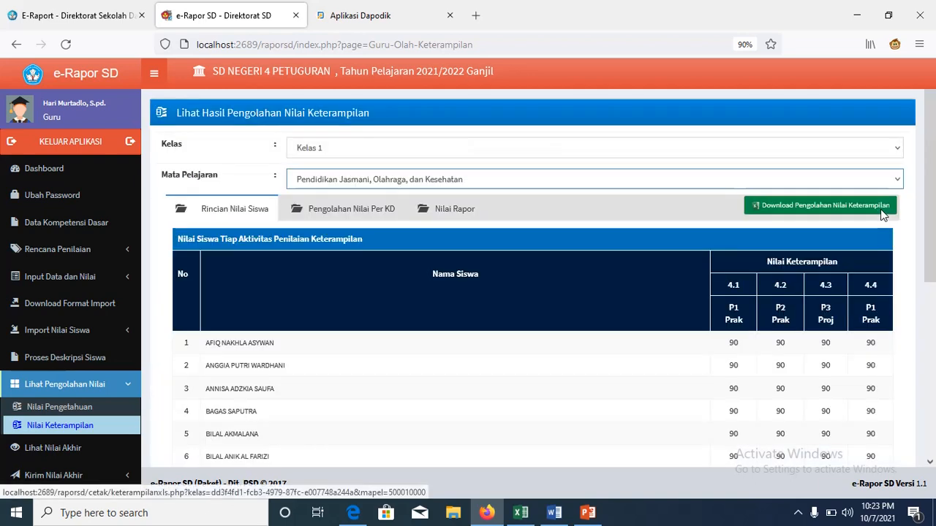
pyautogui.moveTo(930, 238)
pyautogui.mouseDown()
pyautogui.moveTo(934, 394)
pyautogui.moveTo(924, 241)
pyautogui.mouseUp()
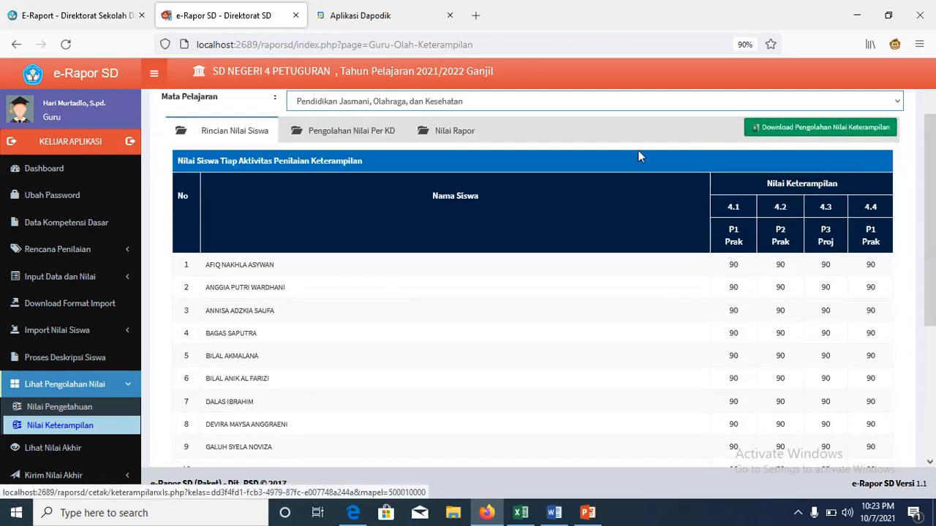
pyautogui.click(368, 130)
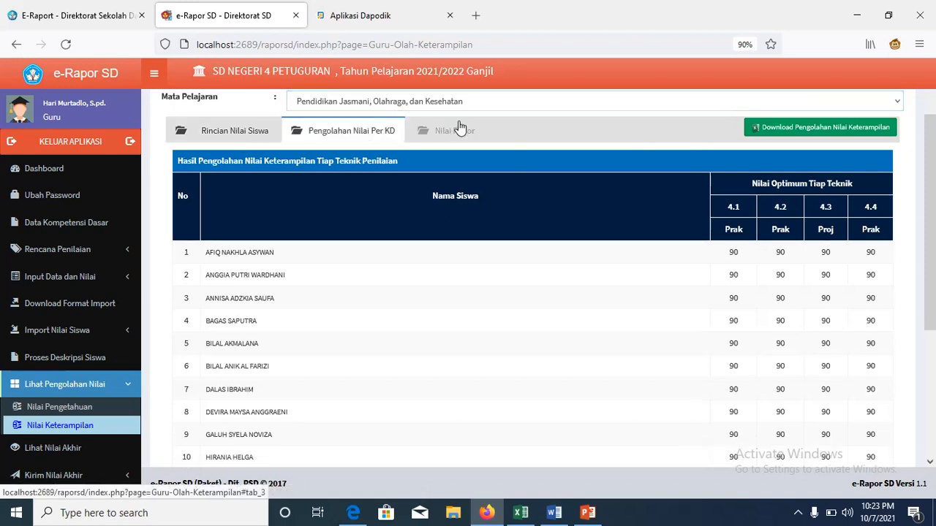
pyautogui.click(460, 127)
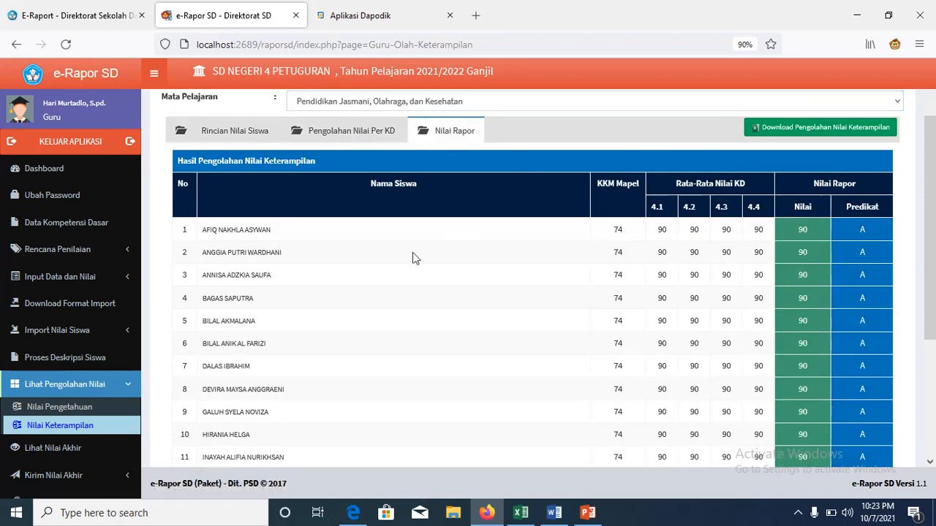
# Step: Show Kelas 1 PJOK final values: knowledge 80–84 (B), skills 90 (A), with attitude predicates
pyautogui.click(95, 448)
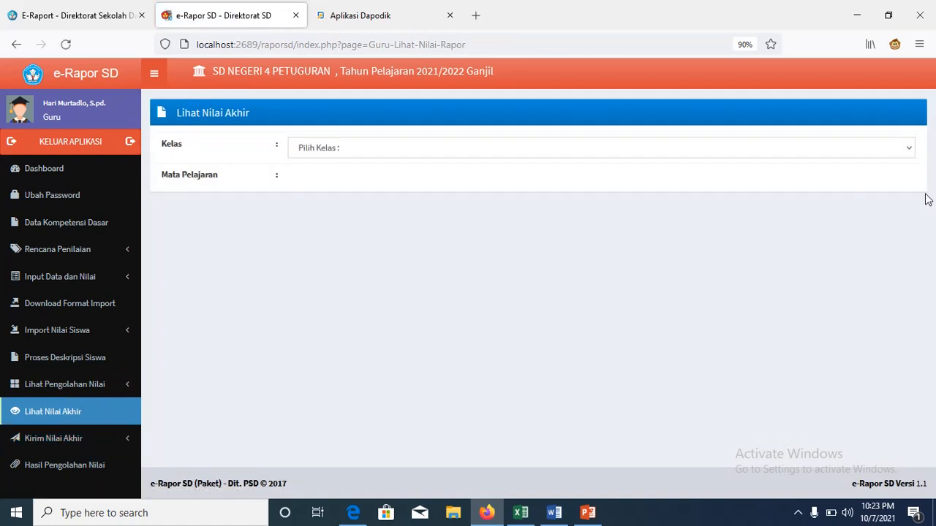
pyautogui.click(908, 151)
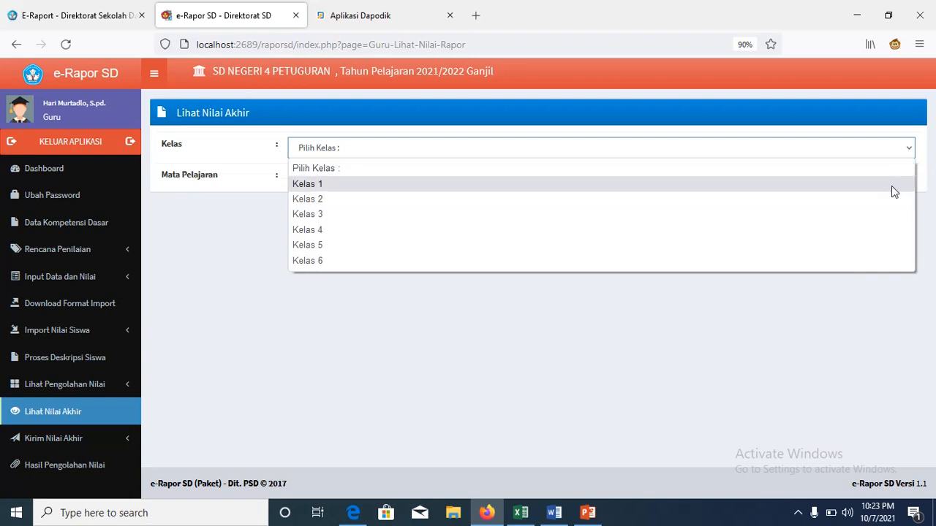
pyautogui.click(892, 185)
pyautogui.click(904, 188)
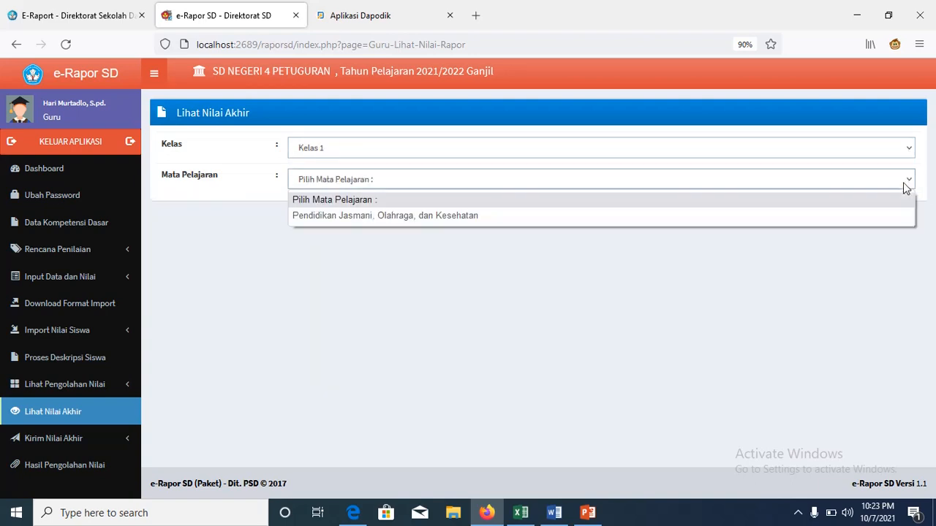
pyautogui.click(879, 214)
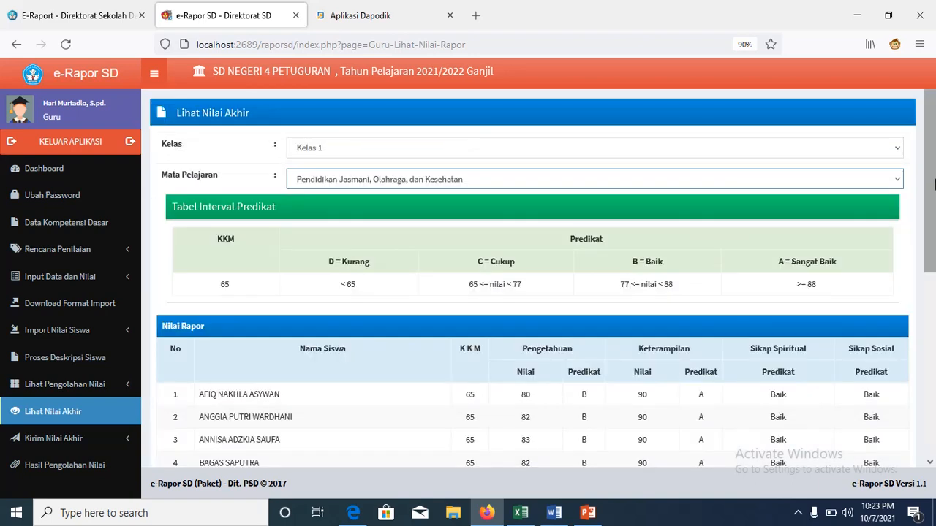
pyautogui.moveTo(931, 186); pyautogui.dragTo(932, 234)
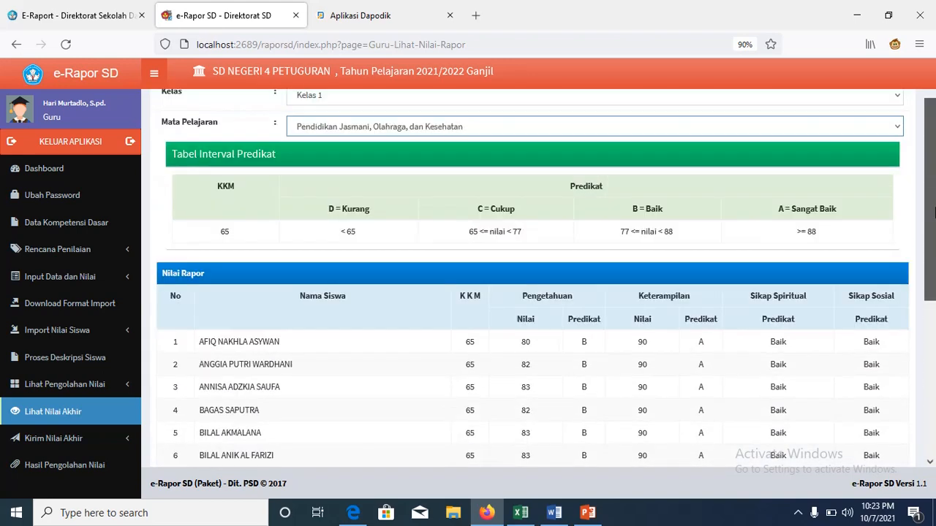
pyautogui.click(79, 439)
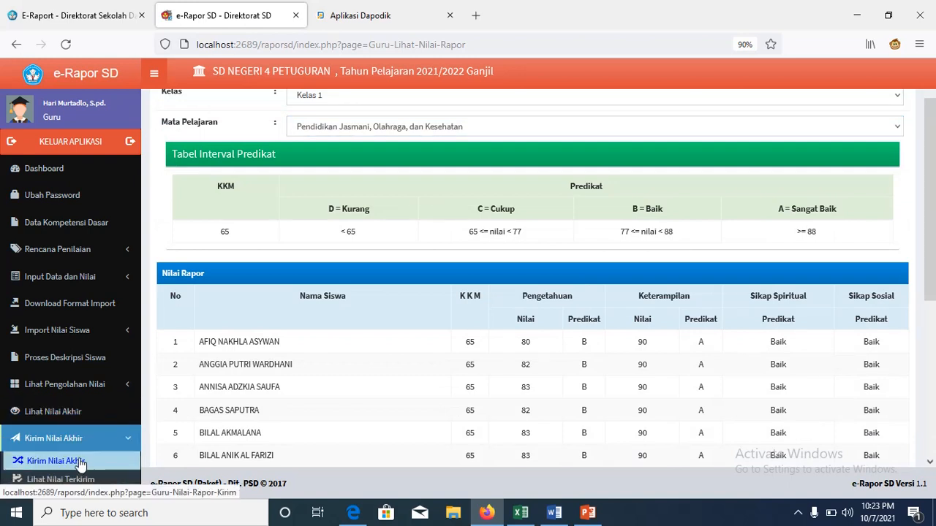
# Step: Send the Kelas 1 PJOK final report scores to Nilai Akhir and acknowledge the saved confirmation
pyautogui.click(80, 462)
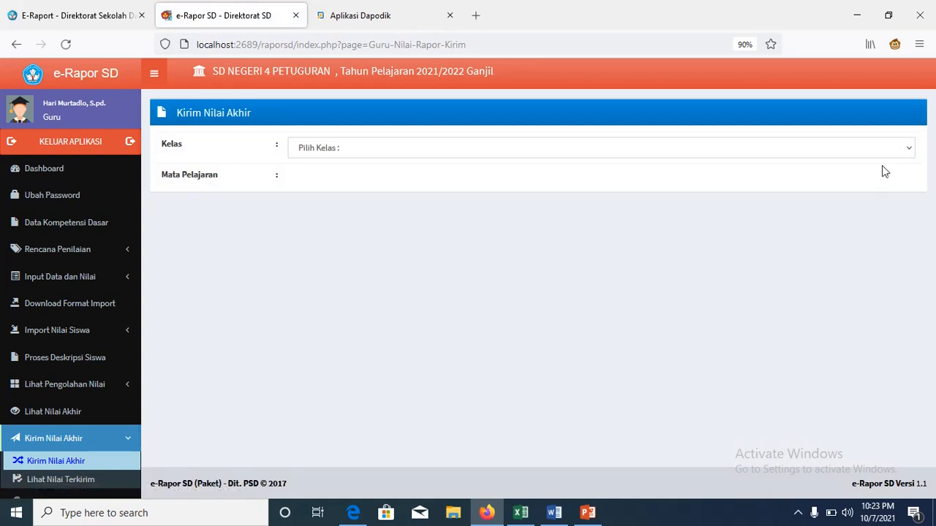
pyautogui.click(906, 152)
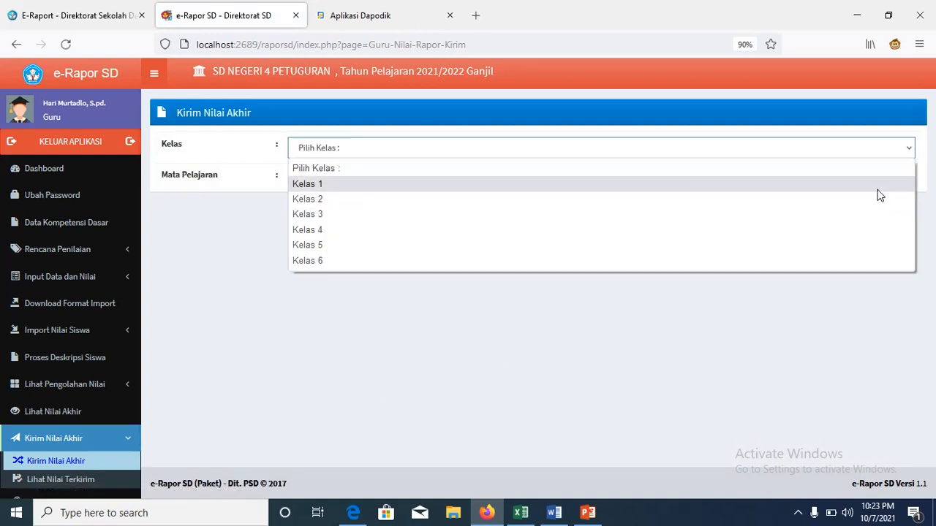
pyautogui.click(878, 191)
pyautogui.click(901, 180)
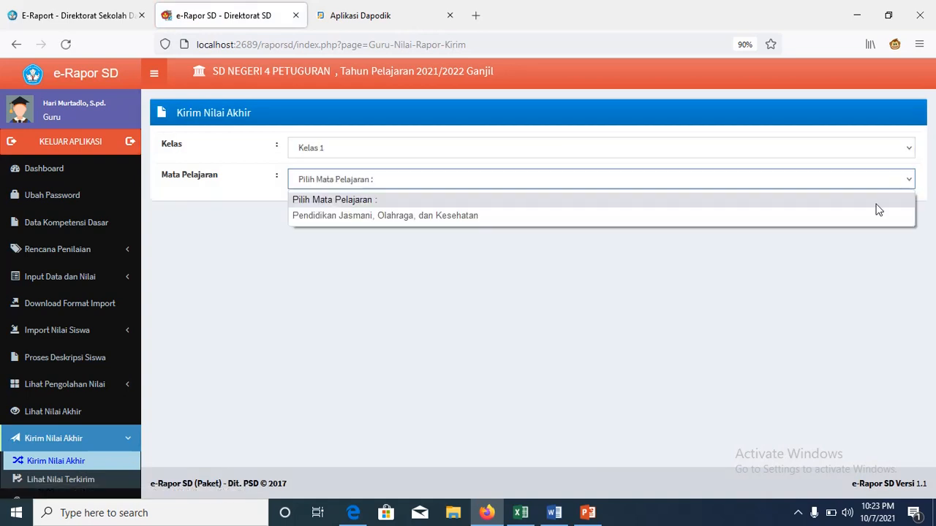
pyautogui.click(869, 215)
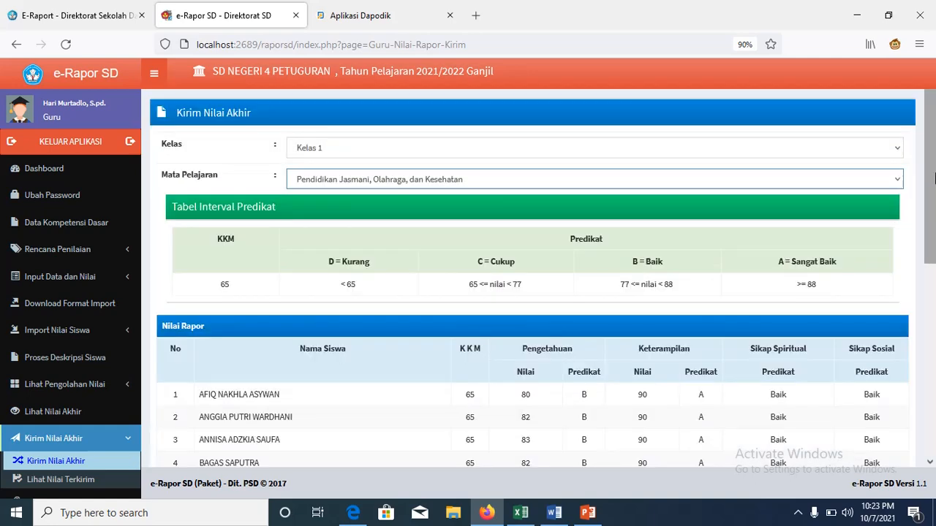
pyautogui.moveTo(933, 173); pyautogui.dragTo(933, 384)
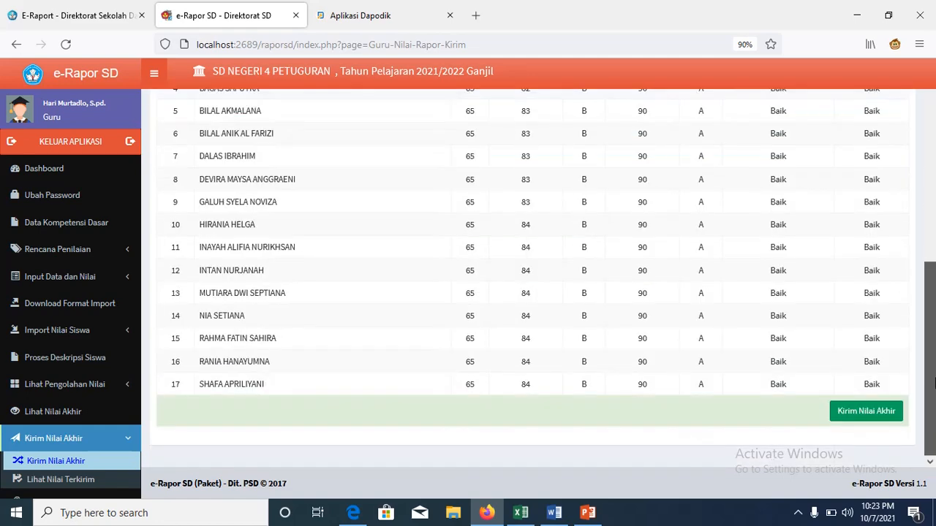
pyautogui.click(883, 417)
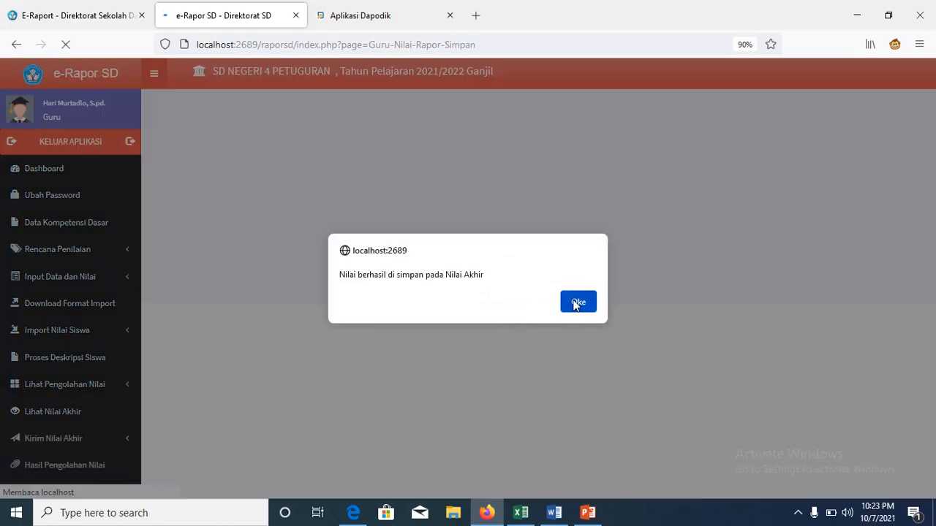
pyautogui.click(576, 303)
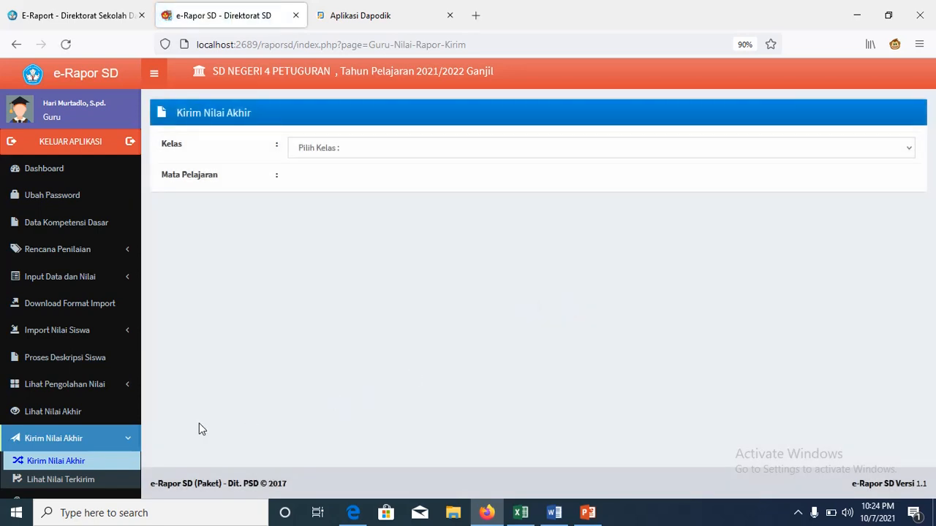
# Step: At 80% zoom, view the sent Kelas 1 PJOK scores, then go to Hasil Pengolahan Nilai
pyautogui.click(918, 44)
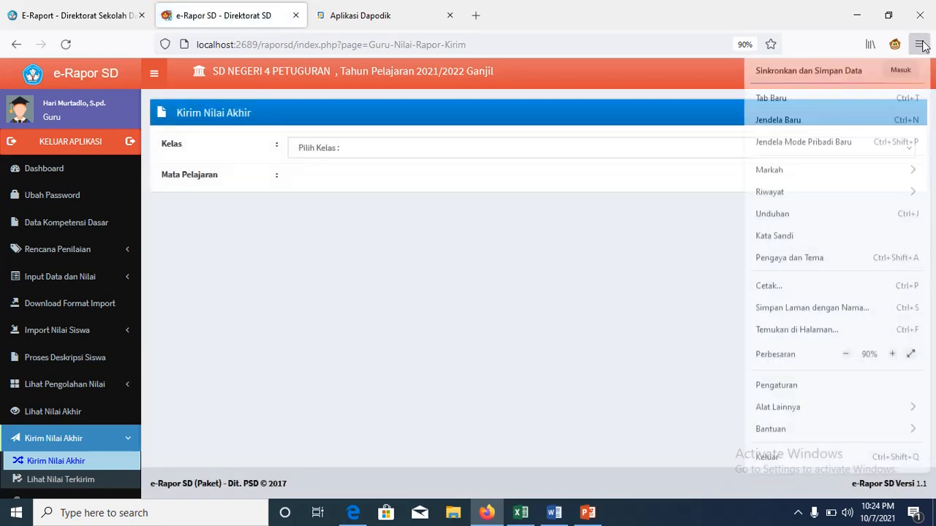
pyautogui.click(845, 354)
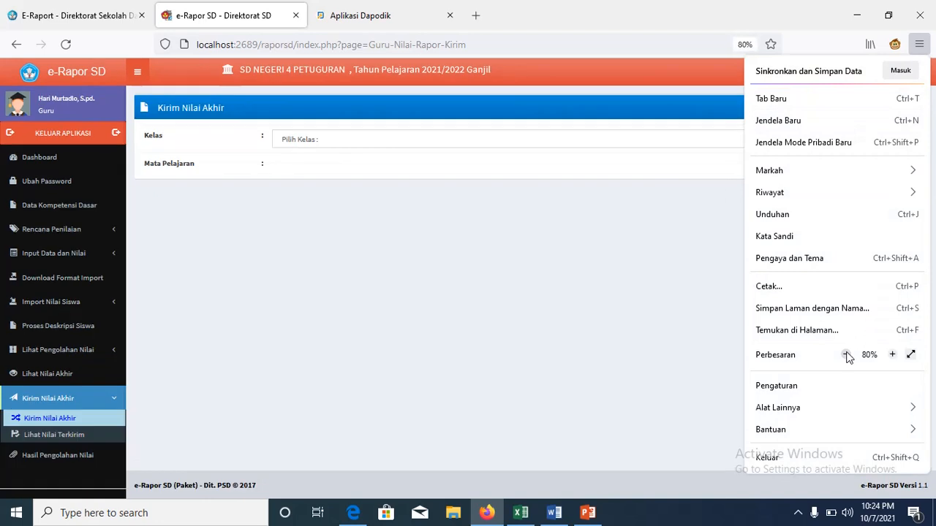
pyautogui.click(94, 442)
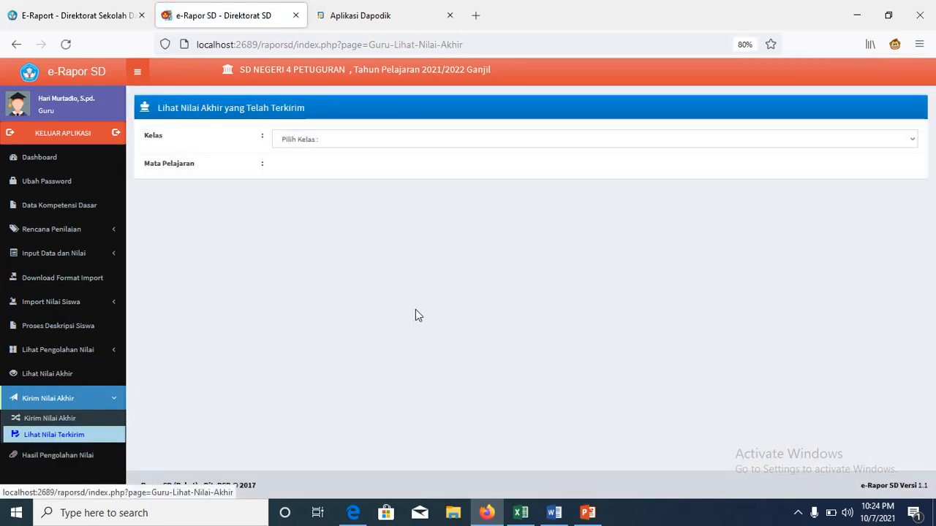
pyautogui.click(913, 142)
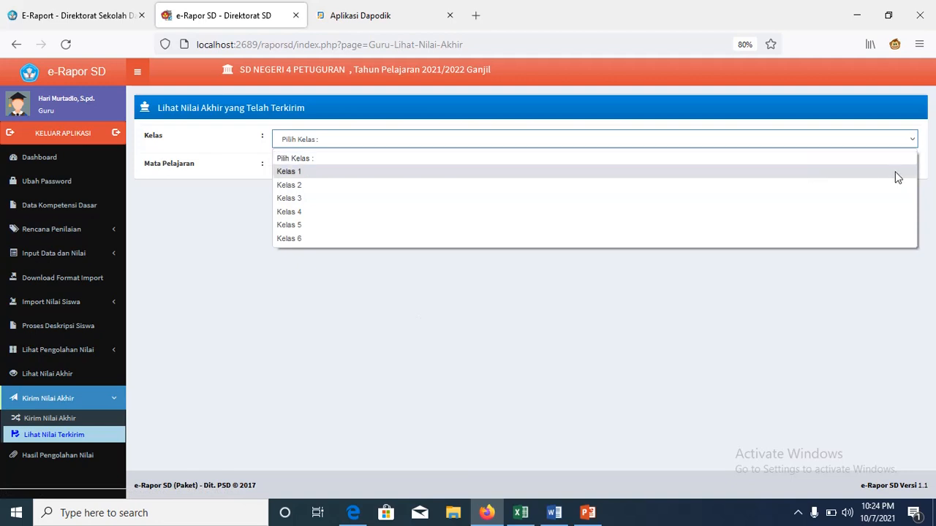
pyautogui.click(893, 175)
pyautogui.click(912, 169)
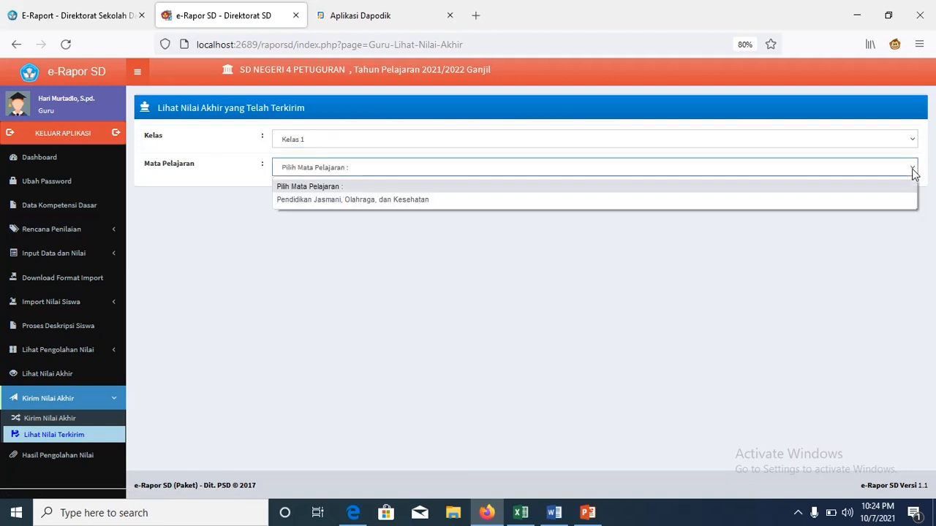
pyautogui.click(891, 201)
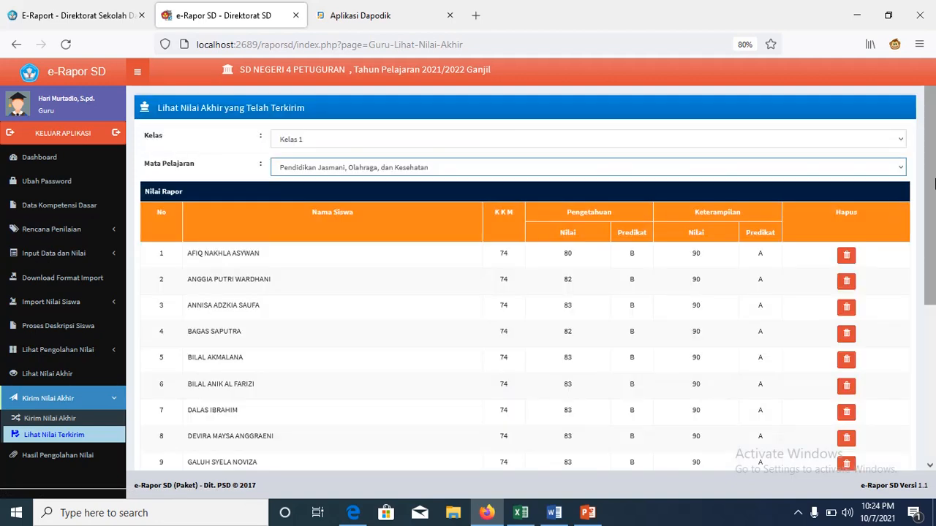
pyautogui.moveTo(935, 180); pyautogui.dragTo(935, 48)
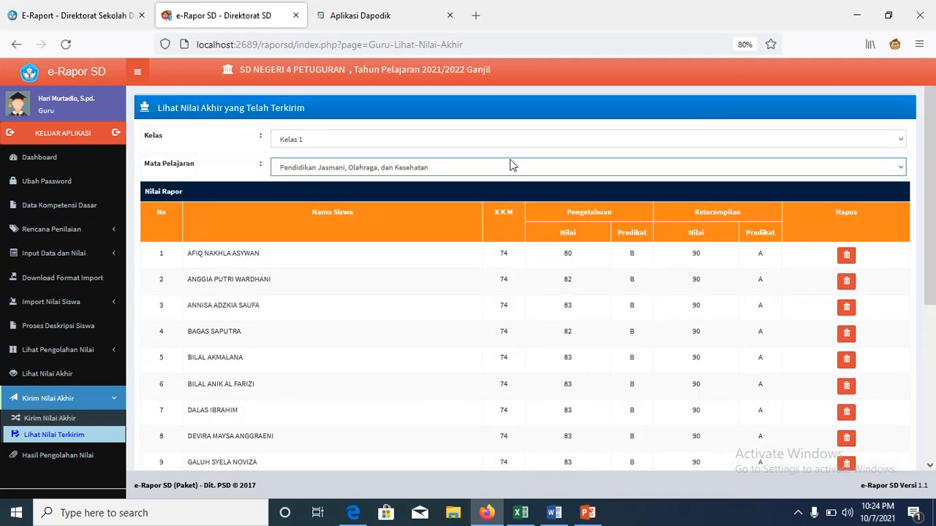
pyautogui.click(73, 461)
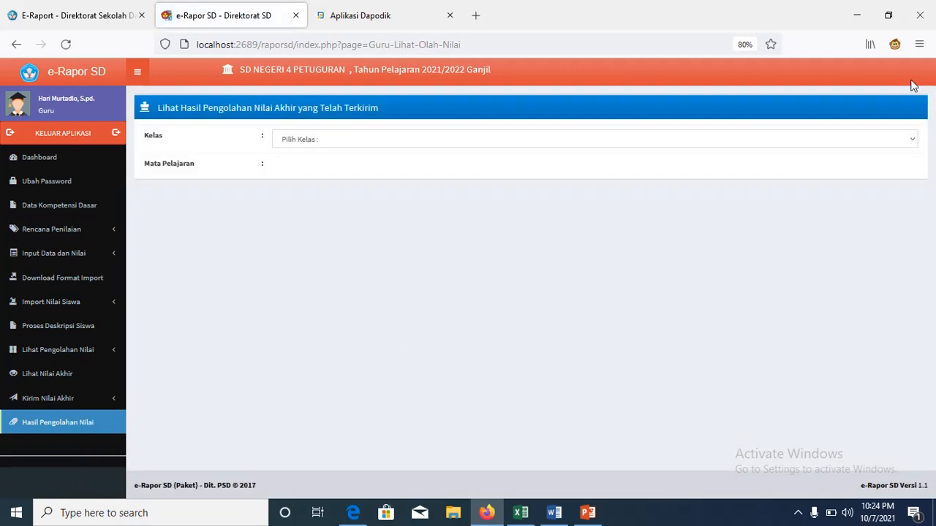
# Step: List sent Kelas 1 PJOK results: knowledge 80–84, skills 90, averages 40–42 and 45
pyautogui.click(910, 141)
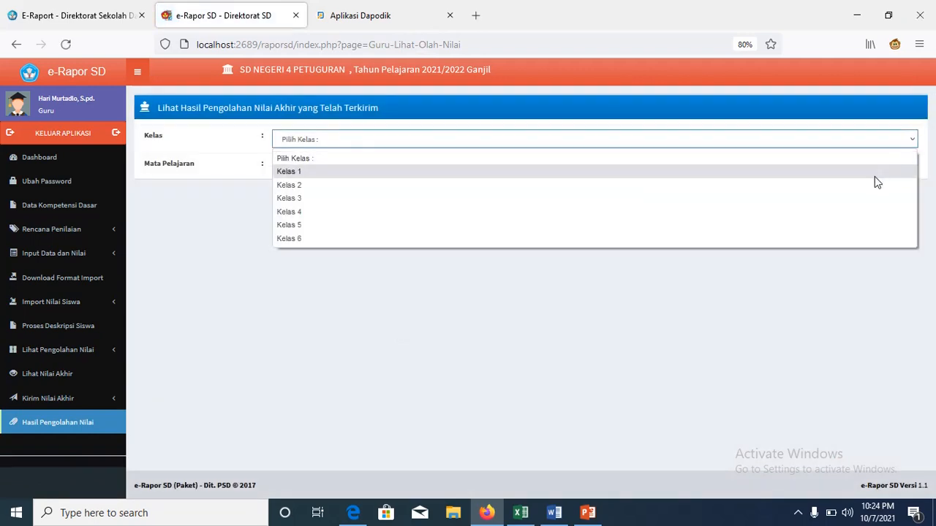
pyautogui.click(874, 174)
pyautogui.click(894, 173)
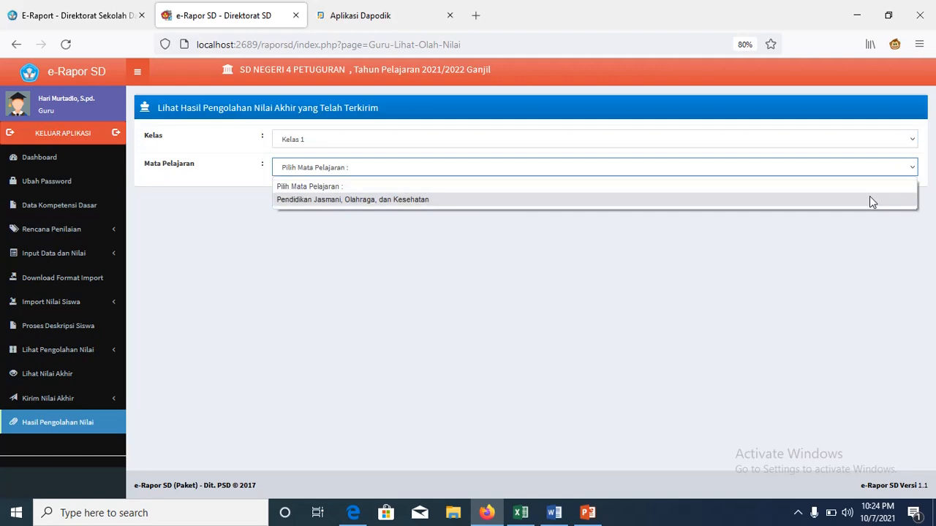
pyautogui.click(871, 200)
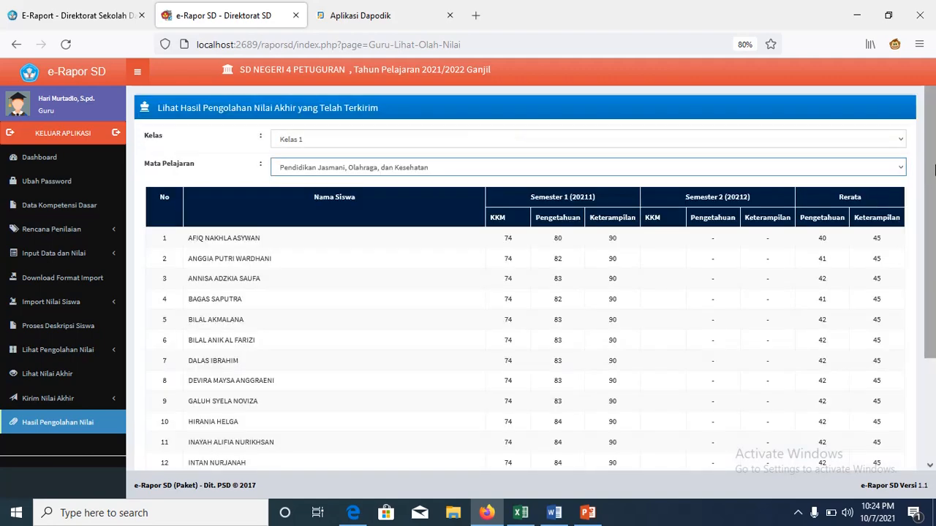
pyautogui.moveTo(933, 155); pyautogui.dragTo(931, 111)
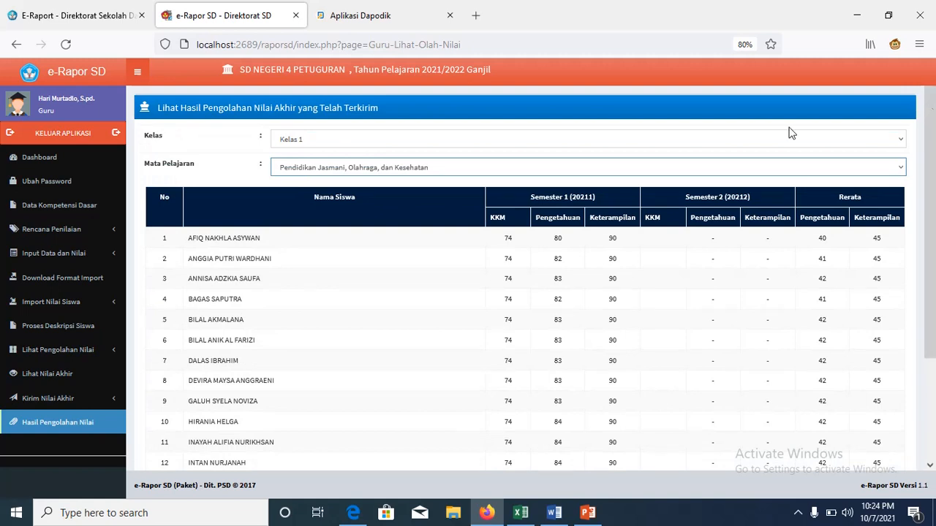